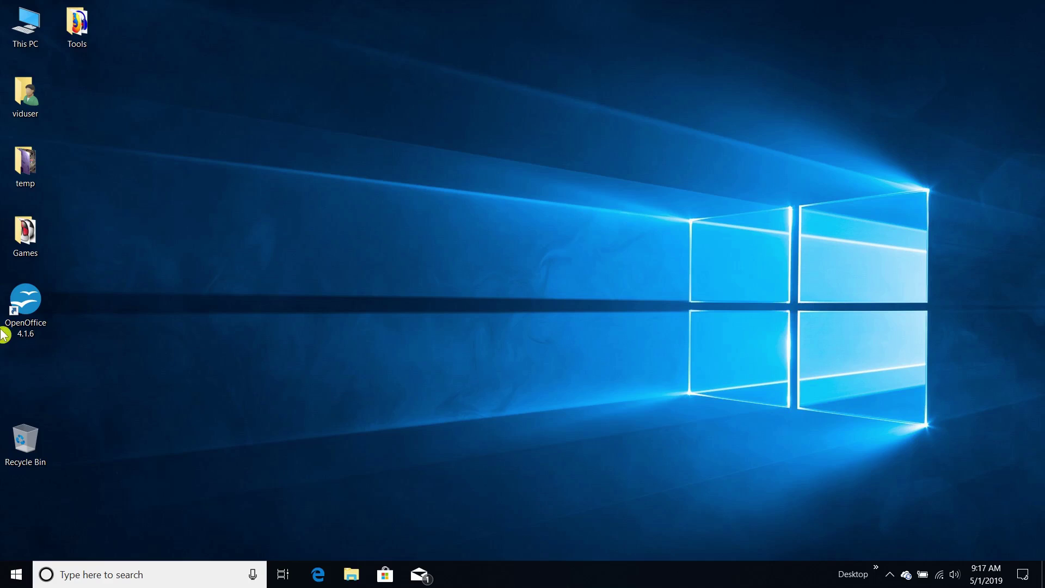
Start OpenOffice, create a new text document in a maximized window, and leave blank lines at its beginning.
{"action": "left_click", "coordinate": [31, 314]}
{"action": "double_click", "coordinate": [31, 309]}
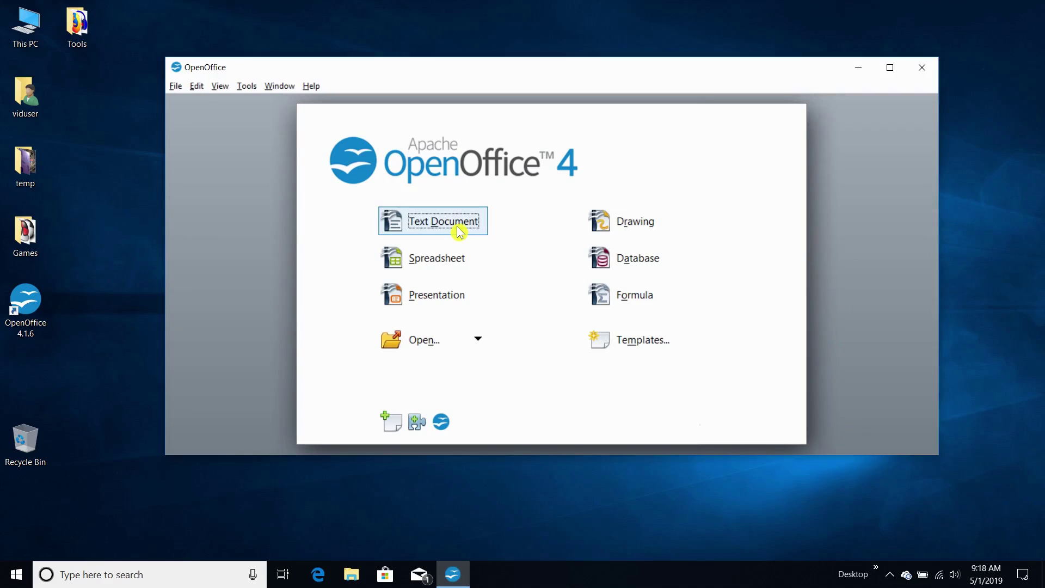
{"action": "left_click", "coordinate": [458, 231]}
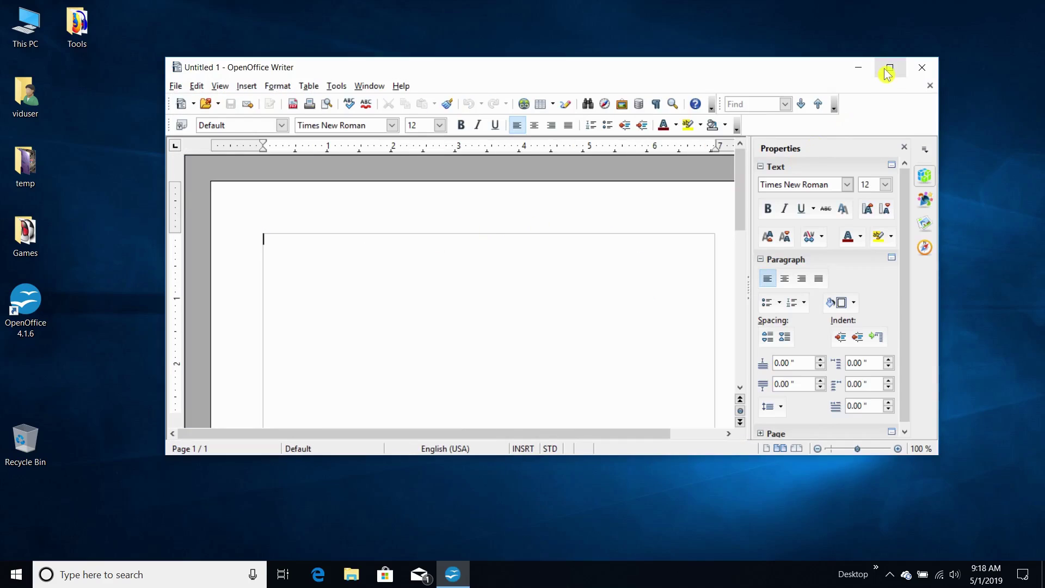
{"action": "left_click", "coordinate": [887, 72]}
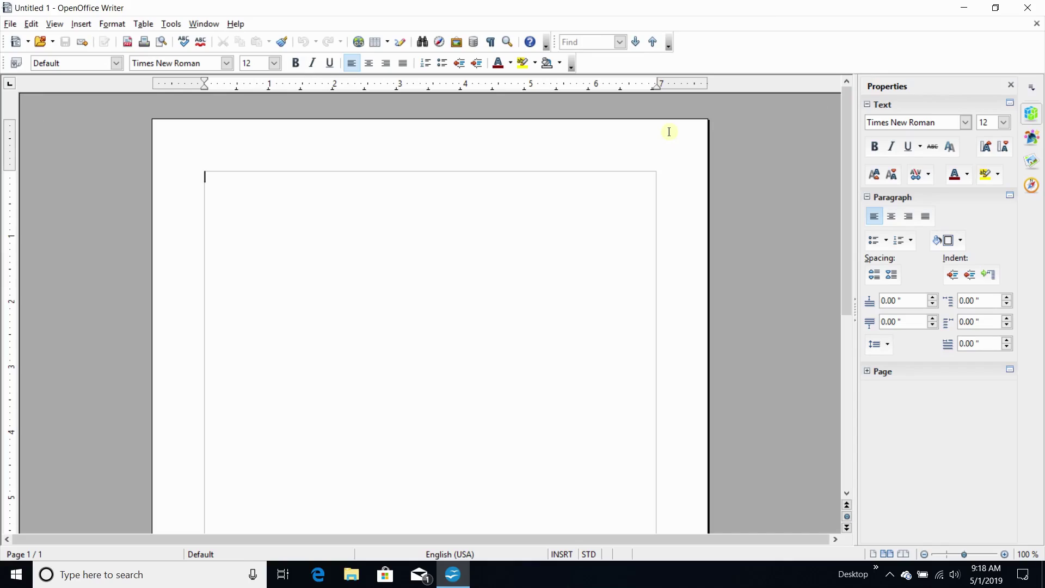
{"action": "key", "text": "BackSpace"}
Try inserting a quick table with 3 columns and 3 rows, and undo the insertion.
{"action": "left_click", "coordinate": [388, 43]}
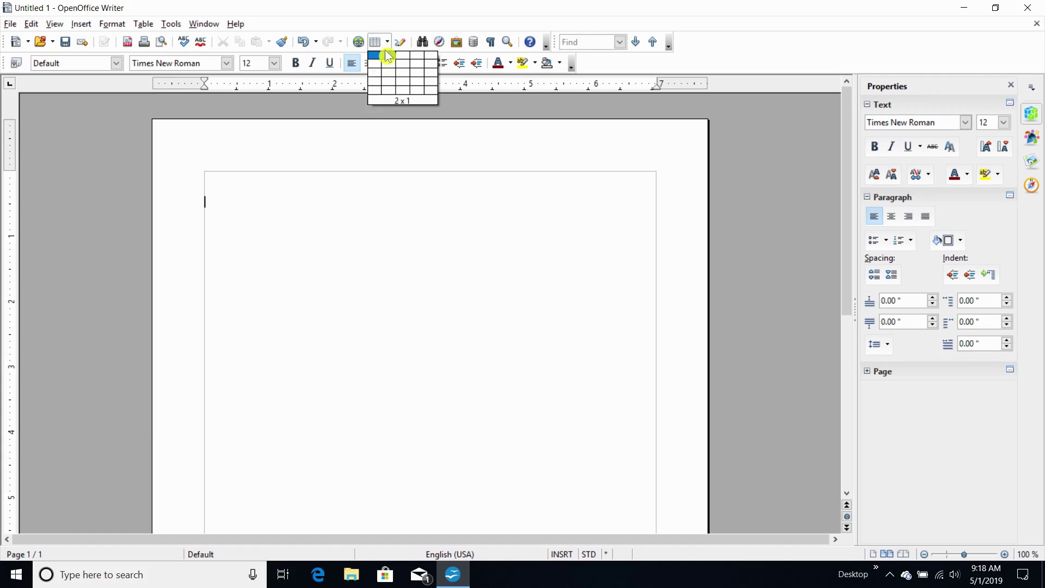
{"action": "left_click", "coordinate": [378, 43]}
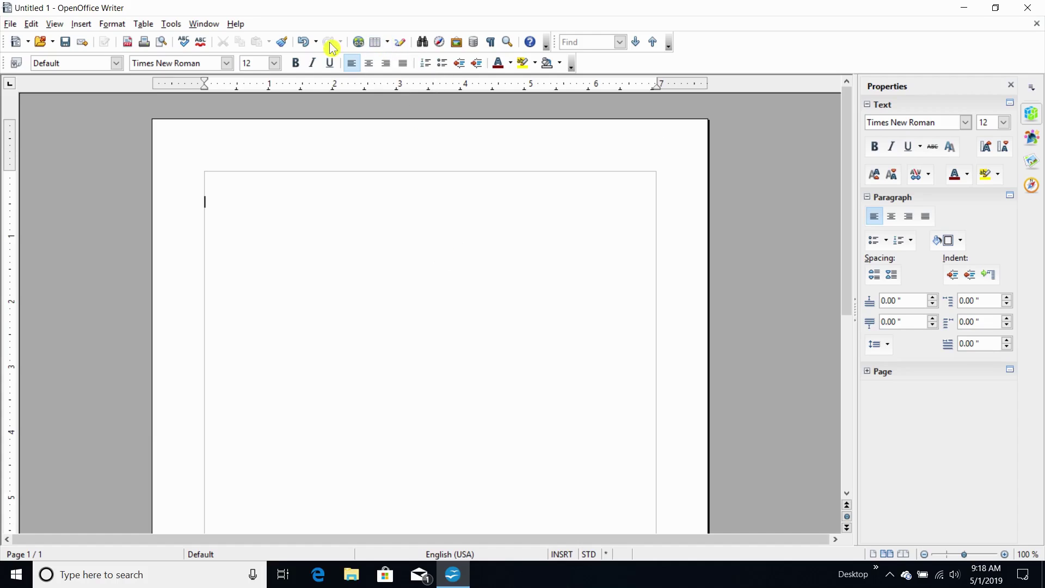
{"action": "left_click", "coordinate": [389, 44]}
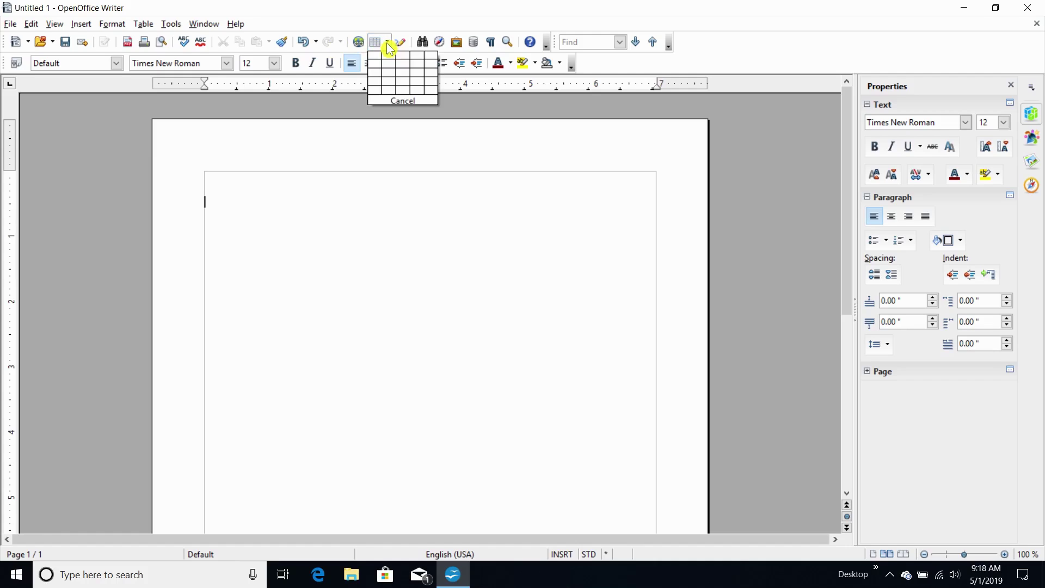
{"action": "left_click", "coordinate": [405, 76]}
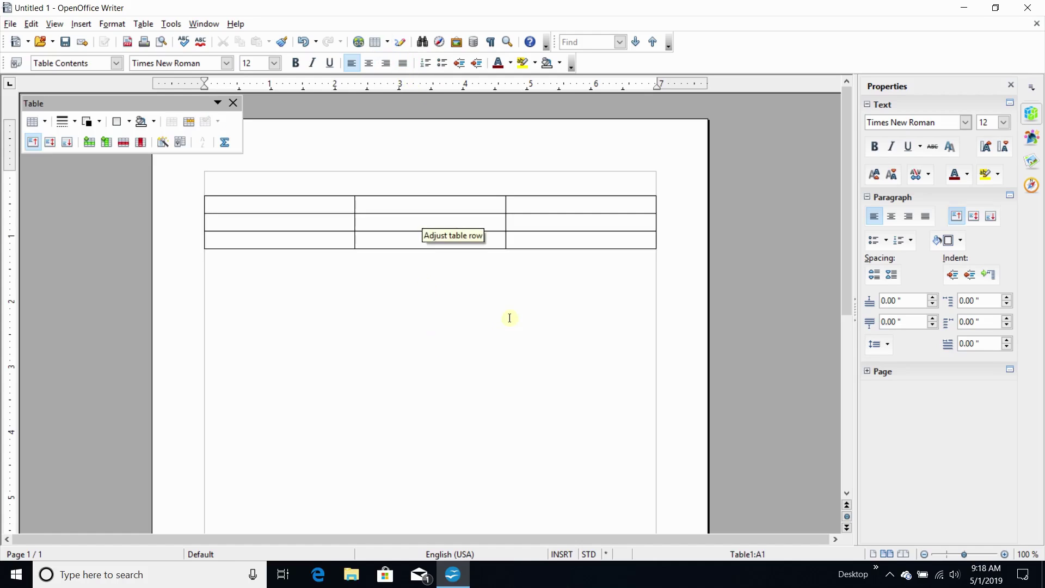
{"action": "left_click", "coordinate": [304, 46]}
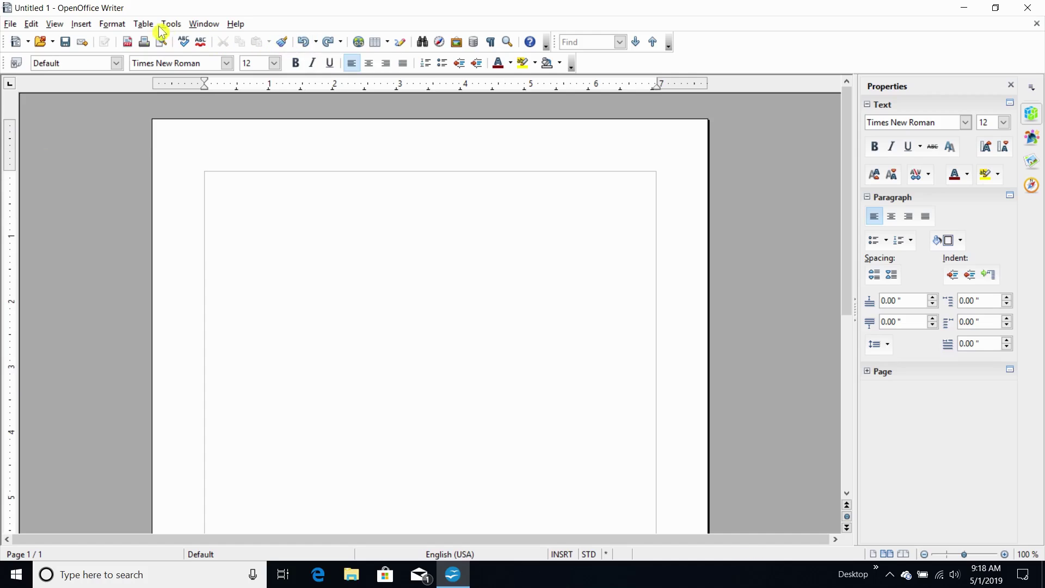
Insert a table named MyMovies with 3 columns, 3 rows, a repeating heading of 1 row and no border.
{"action": "left_click", "coordinate": [142, 26]}
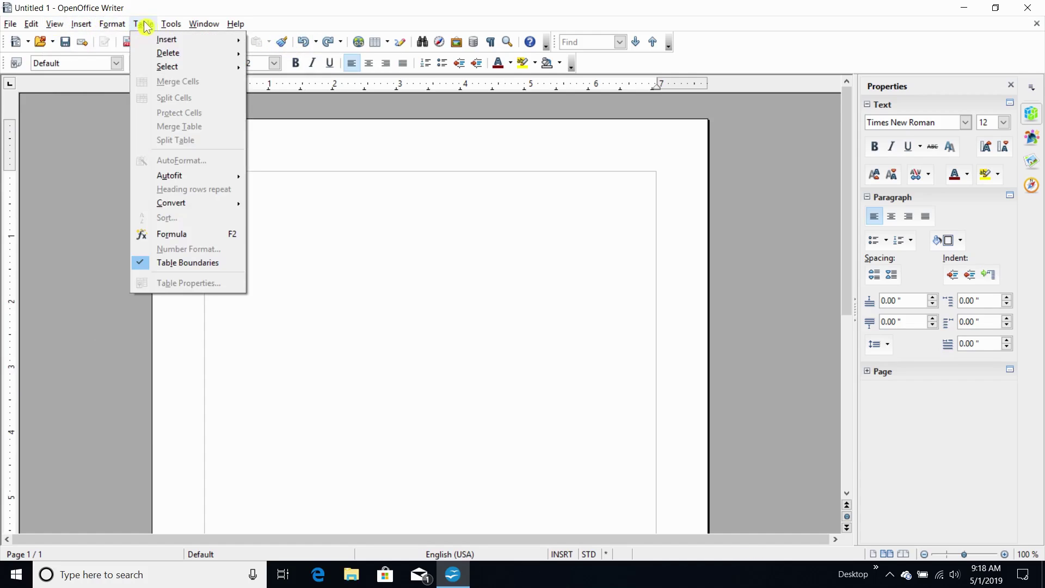
{"action": "mouse_move", "coordinate": [154, 41]}
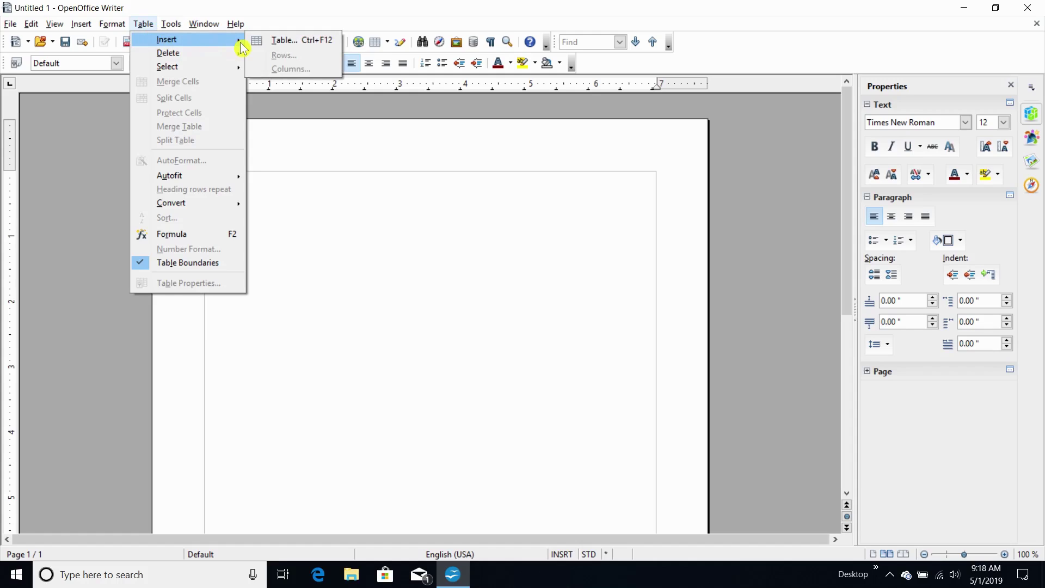
{"action": "left_click", "coordinate": [292, 46]}
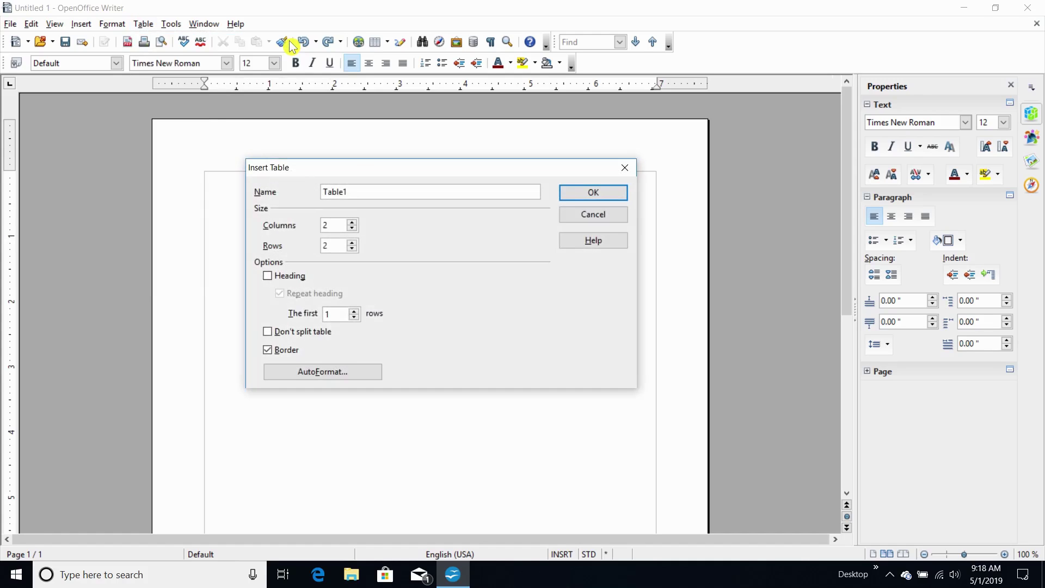
{"action": "double_click", "coordinate": [378, 195]}
{"action": "type", "text": "MyMovies"}
{"action": "key", "text": "Tab"}
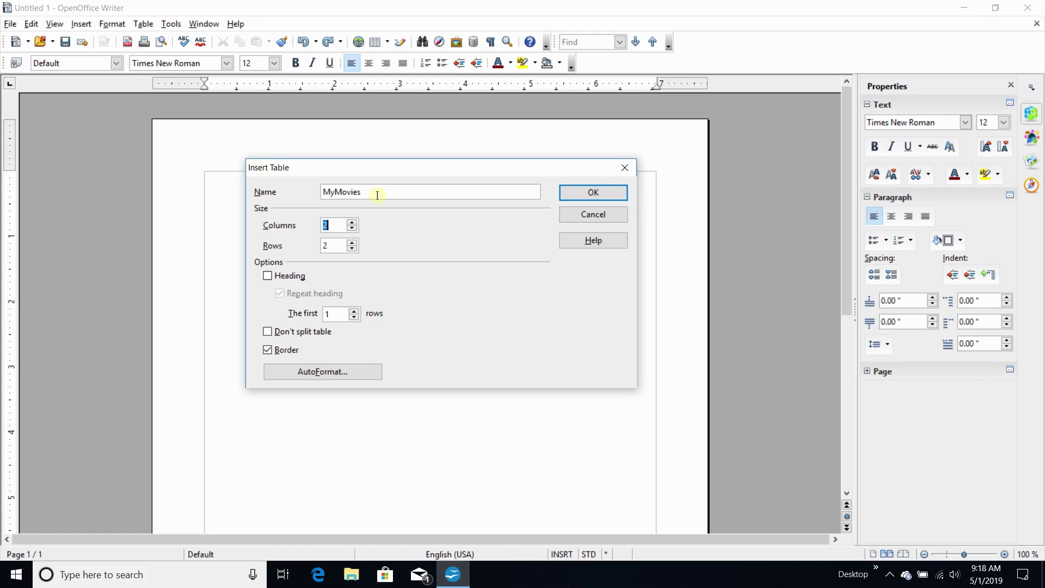
{"action": "key", "text": "Tab"}
{"action": "key", "text": "Tab"}
{"action": "left_click", "coordinate": [268, 278]}
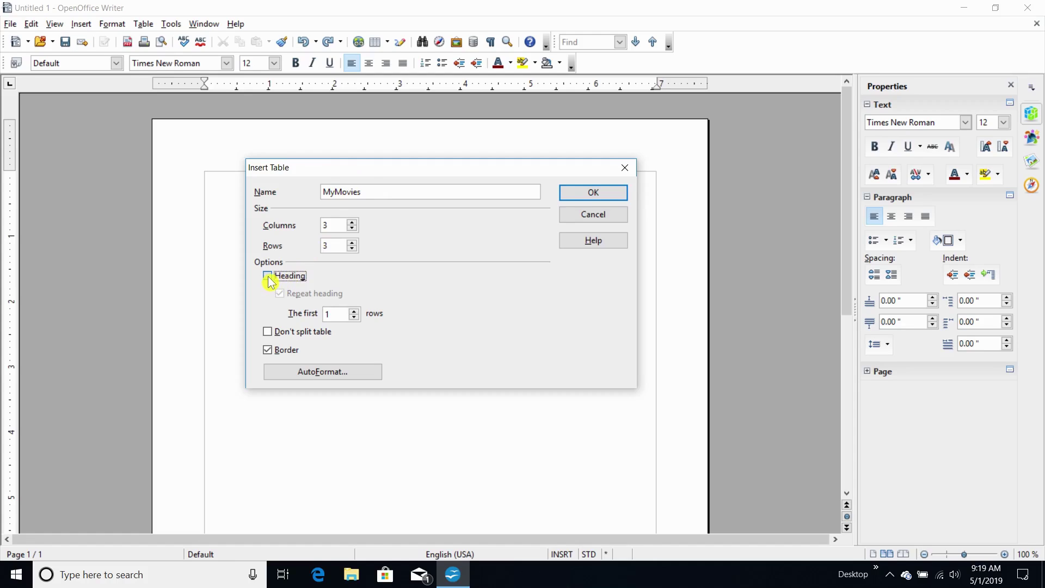
{"action": "left_click", "coordinate": [268, 351]}
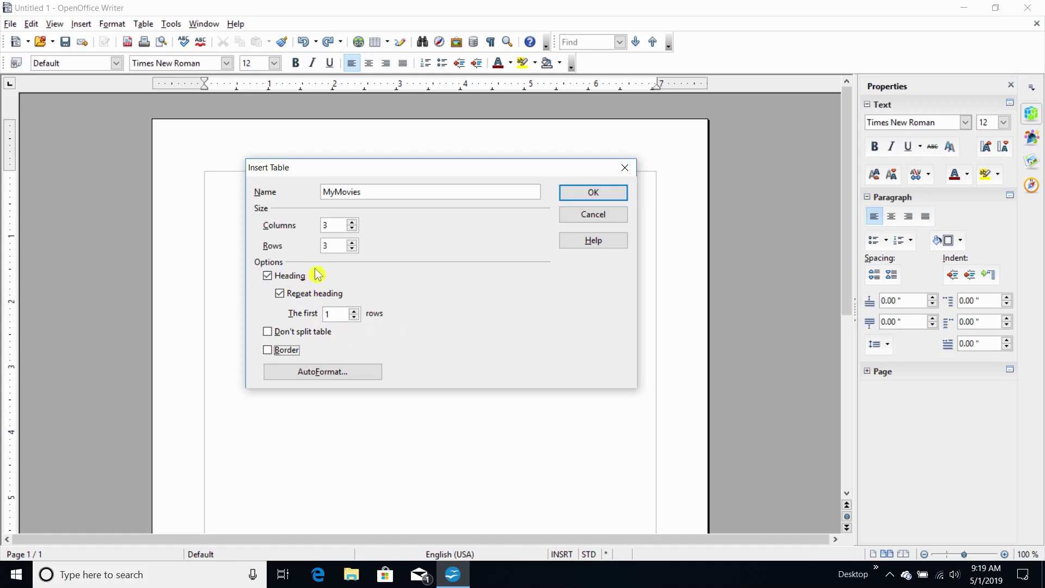
{"action": "left_click", "coordinate": [595, 194]}
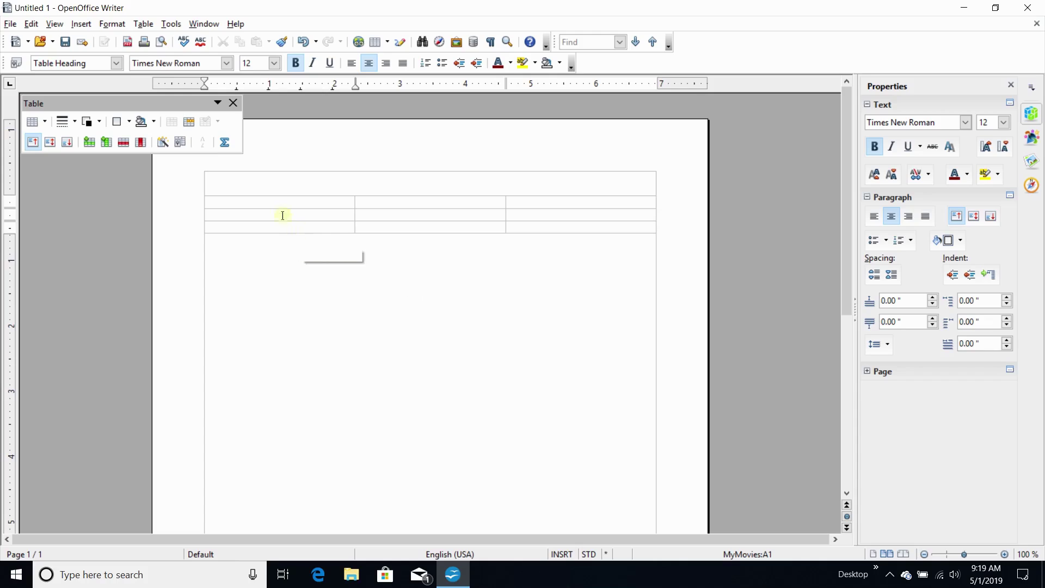
Add the title "My Movies" on its own line above the table and center it.
{"action": "left_click", "coordinate": [300, 186]}
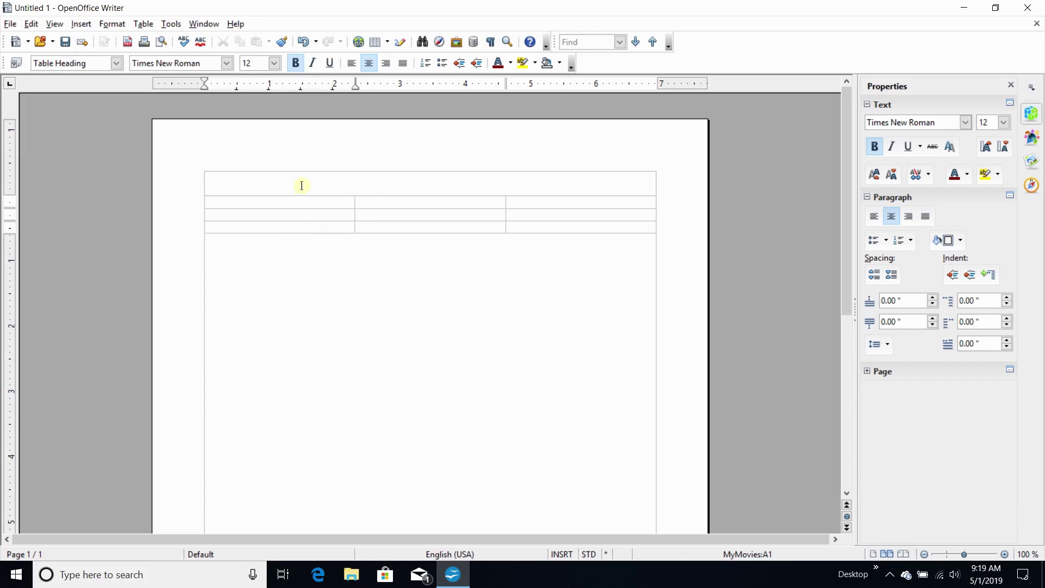
{"action": "key", "text": "Return"}
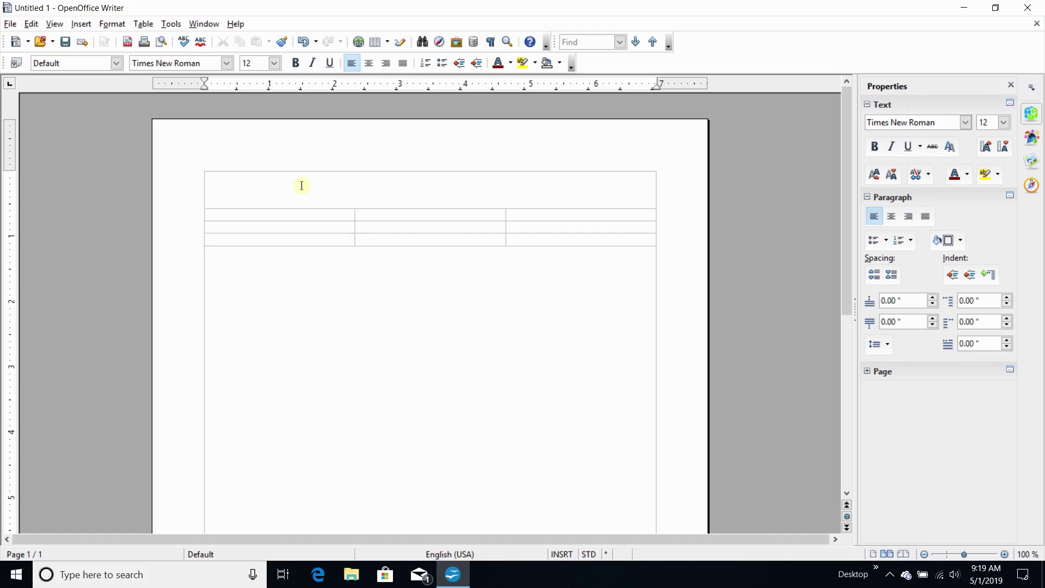
{"action": "type", "text": "My Movies"}
{"action": "triple_click", "coordinate": [301, 186]}
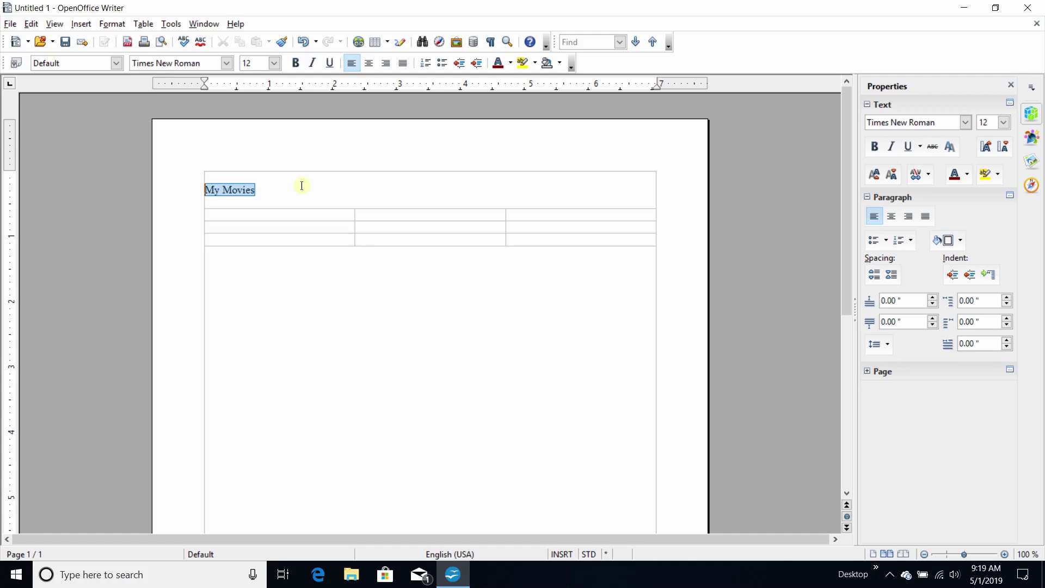
{"action": "left_click", "coordinate": [370, 69]}
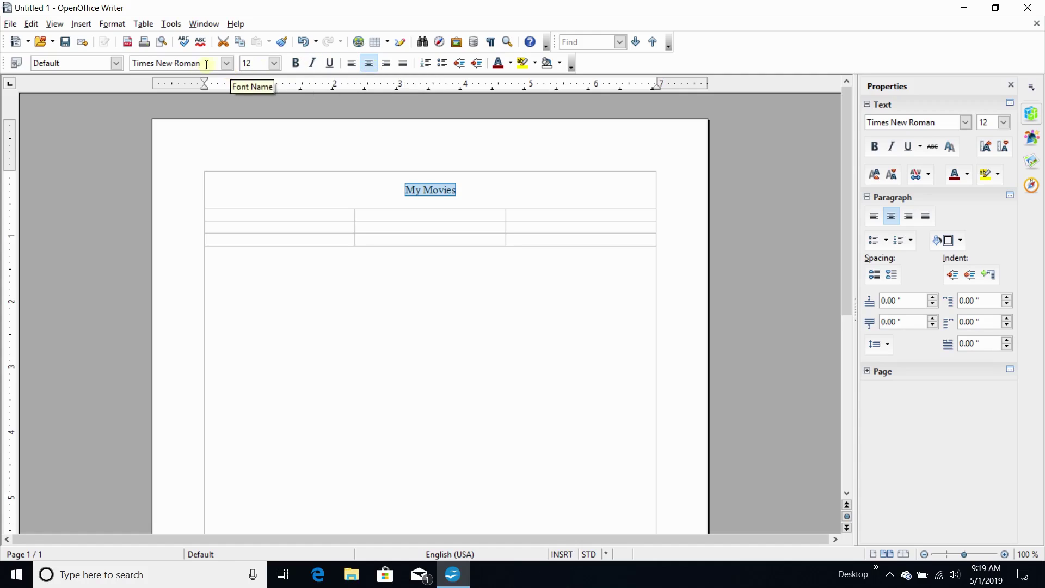
Format the "My Movies" title in the Berlin Sans FB Demi font at size 18.
{"action": "left_click", "coordinate": [224, 65]}
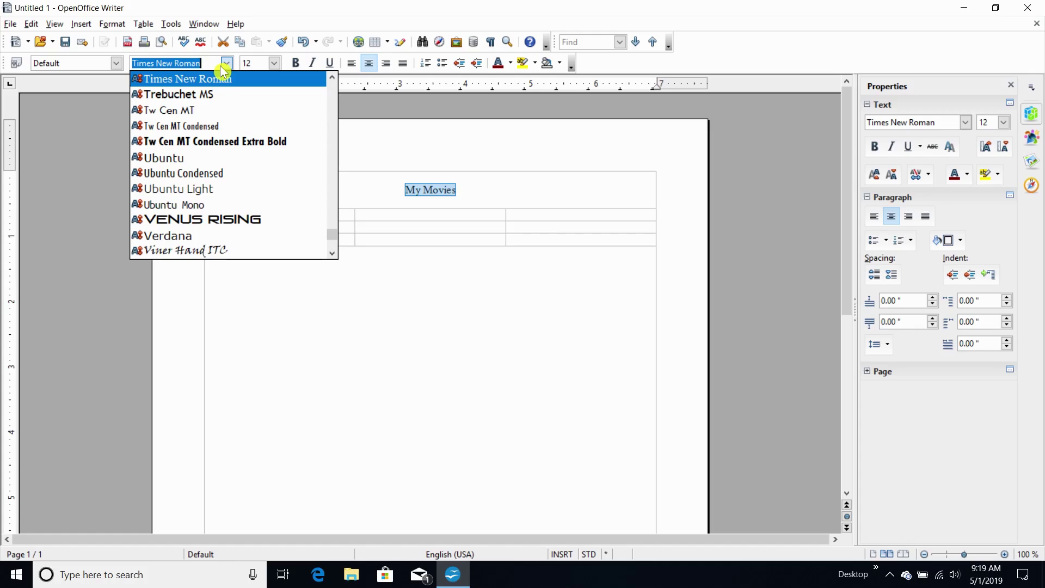
{"action": "scroll", "coordinate": [222, 84], "scroll_direction": "up", "scroll_amount": 3}
{"action": "scroll", "coordinate": [221, 84], "scroll_direction": "up", "scroll_amount": 12}
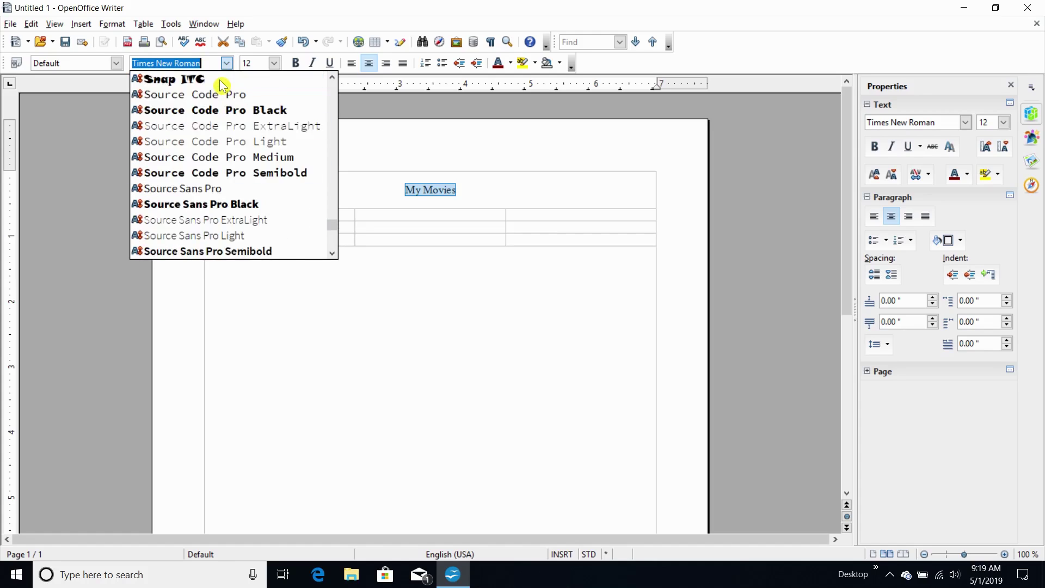
{"action": "left_click_drag", "start_coordinate": [333, 205], "coordinate": [333, 81]}
{"action": "scroll", "coordinate": [226, 107], "scroll_direction": "down", "scroll_amount": 3}
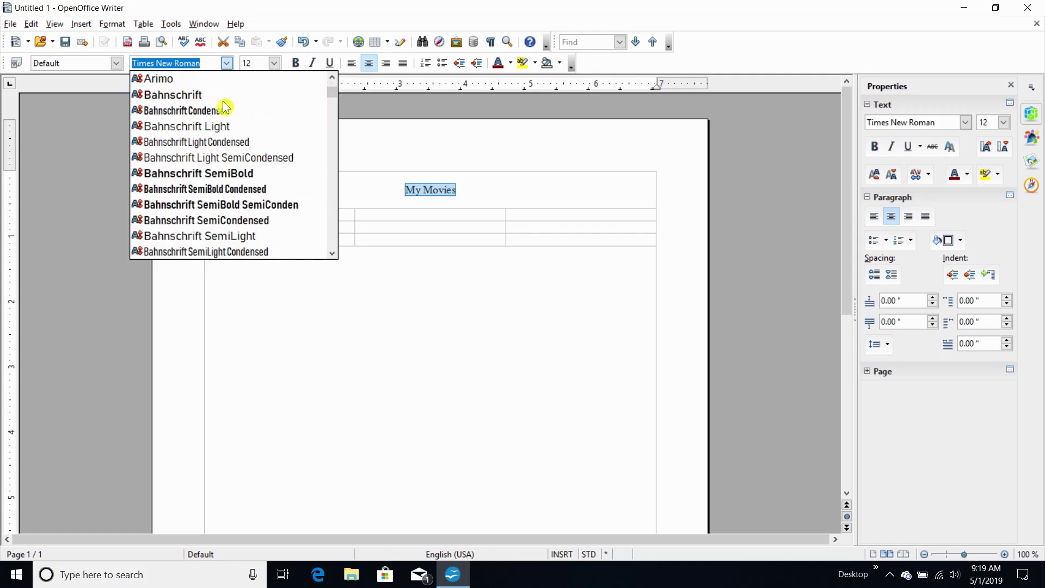
{"action": "scroll", "coordinate": [225, 107], "scroll_direction": "down", "scroll_amount": 3}
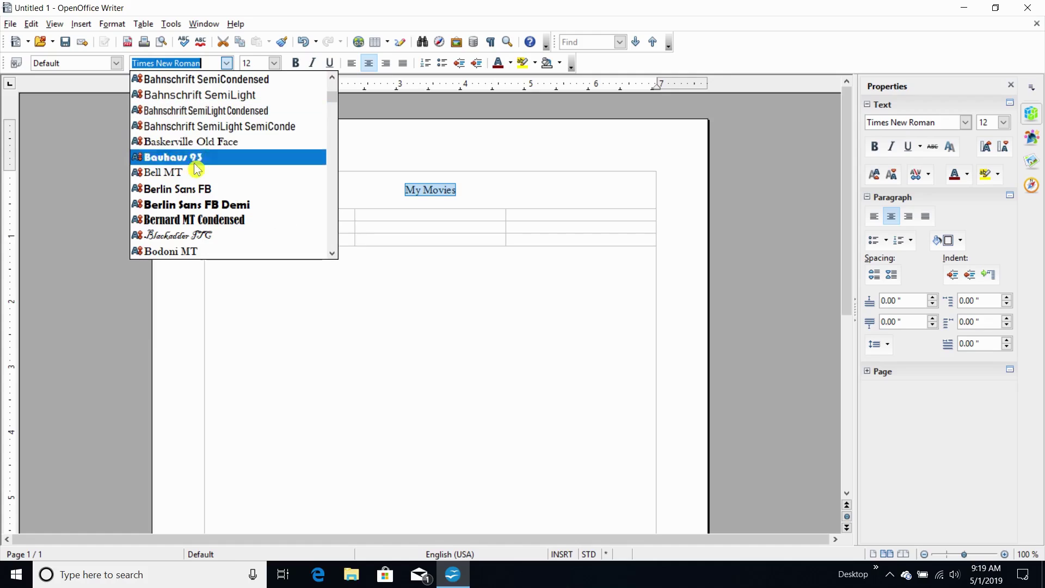
{"action": "left_click", "coordinate": [195, 206]}
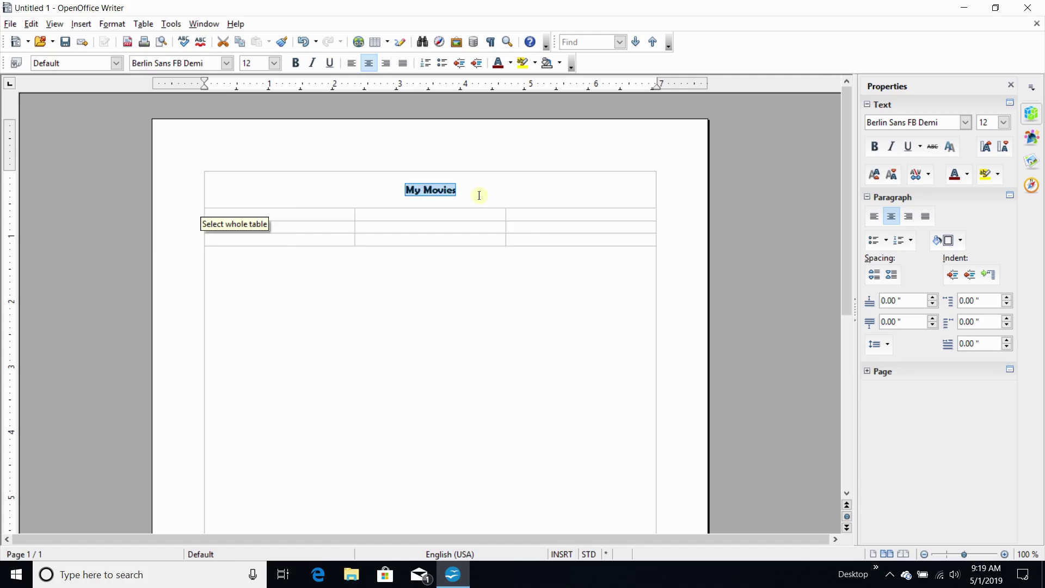
{"action": "left_click", "coordinate": [274, 63]}
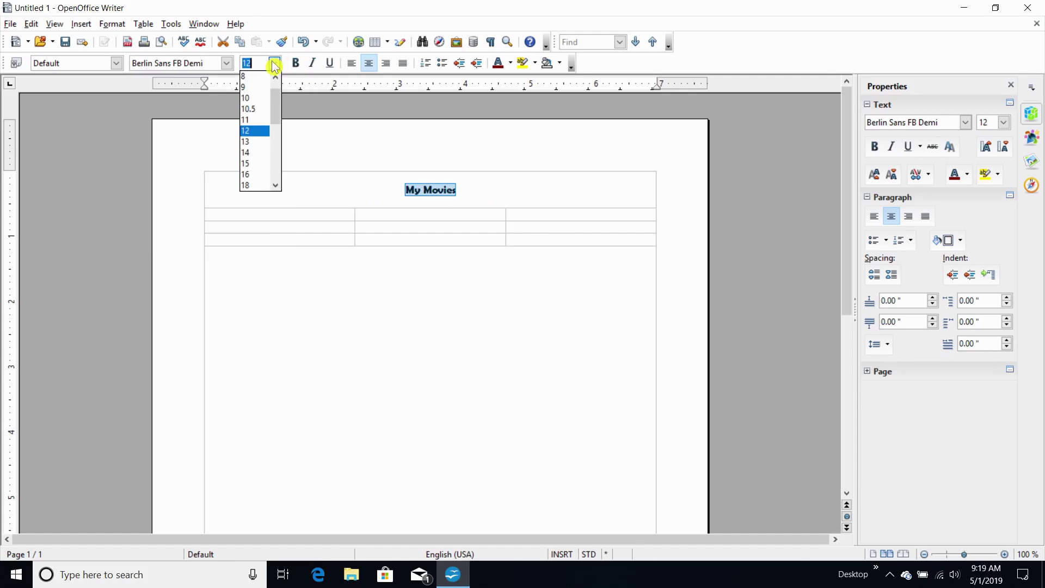
{"action": "left_click", "coordinate": [256, 185]}
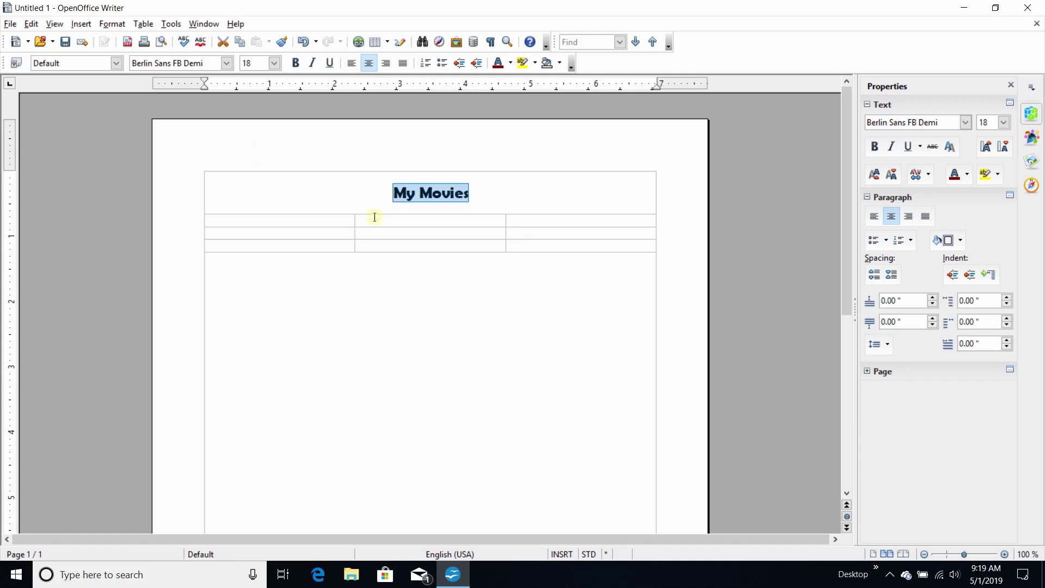
Fill the whole middle column of the table with a light gray background.
{"action": "left_click", "coordinate": [225, 227]}
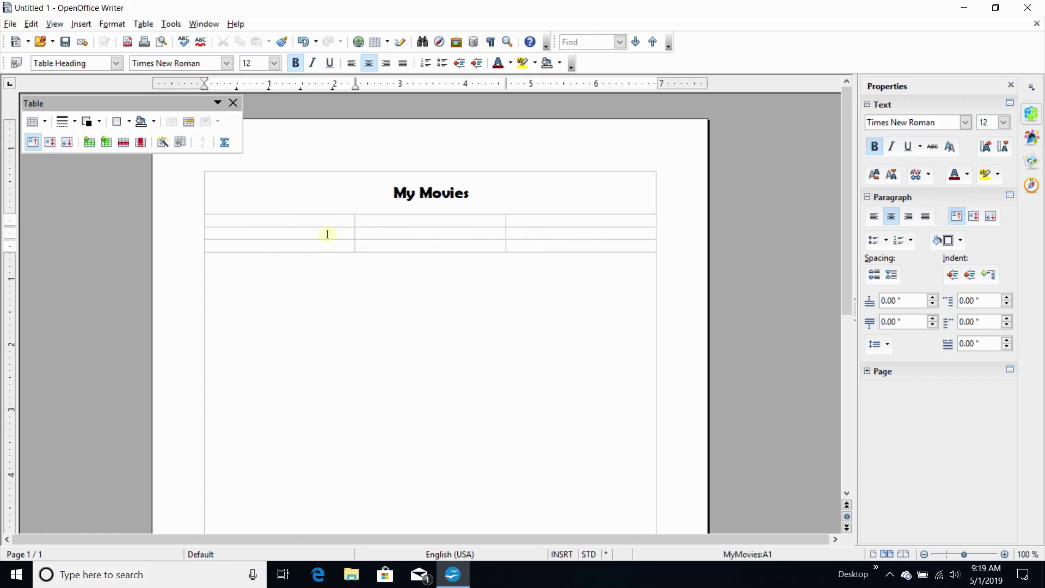
{"action": "left_click", "coordinate": [391, 209]}
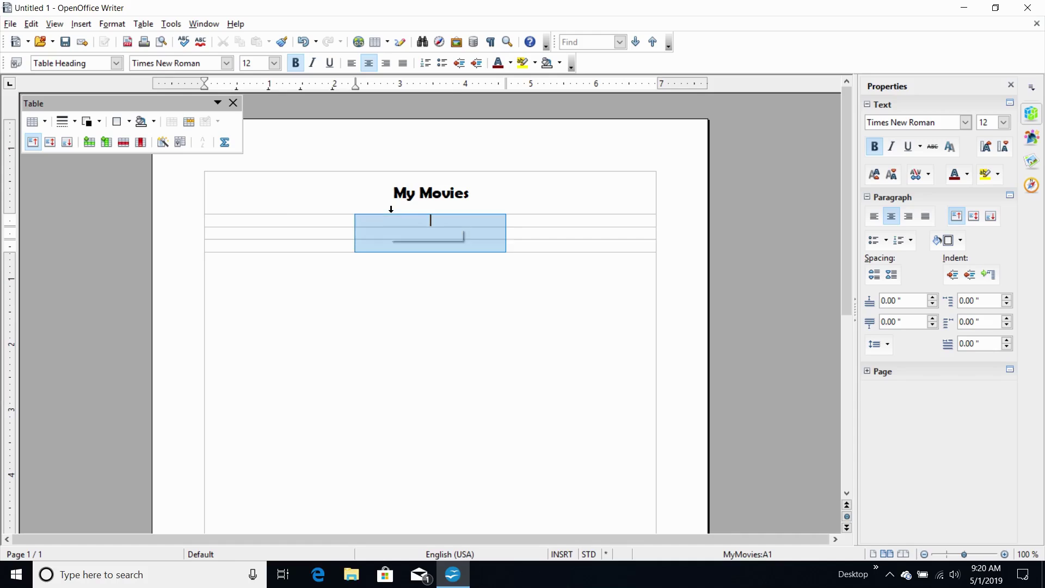
{"action": "left_click", "coordinate": [374, 246]}
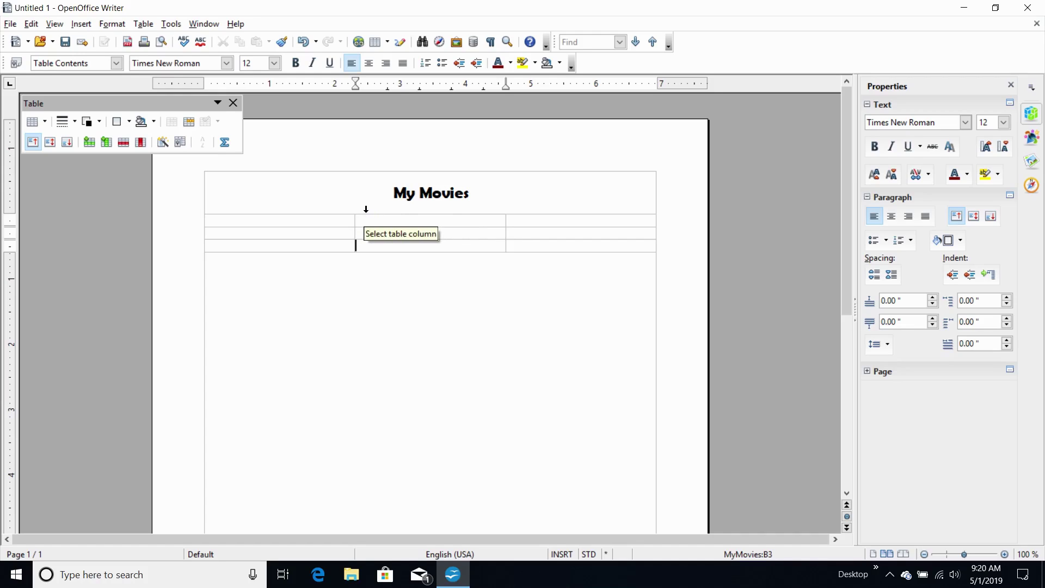
{"action": "left_click", "coordinate": [366, 209]}
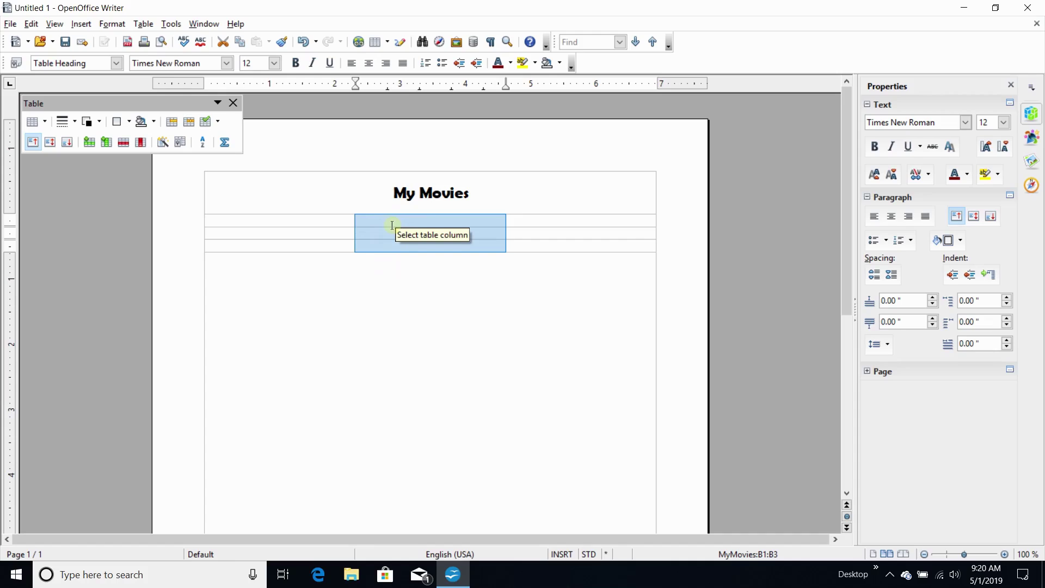
{"action": "left_click", "coordinate": [562, 68]}
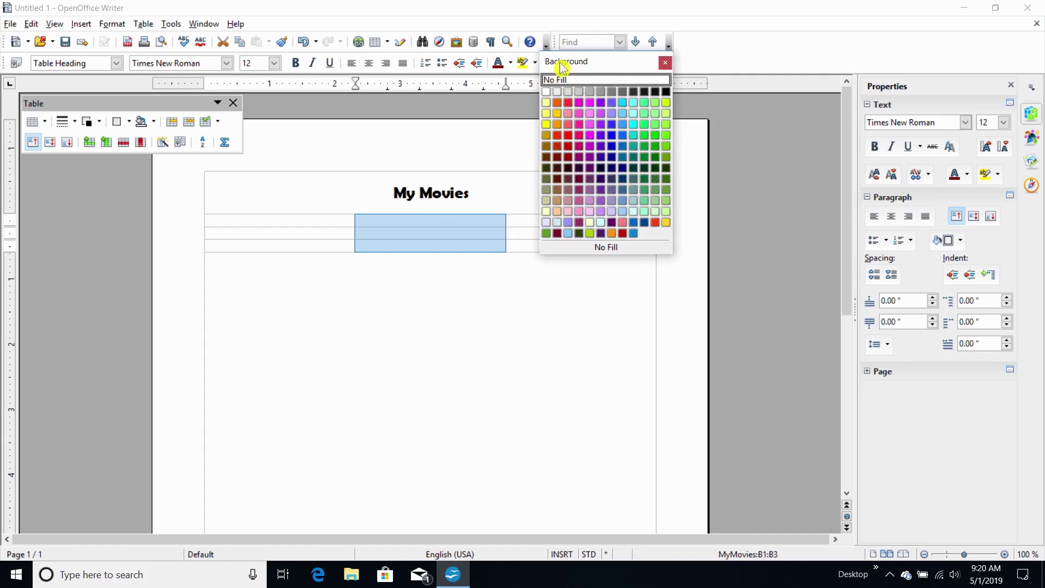
{"action": "left_click", "coordinate": [563, 95]}
{"action": "left_click", "coordinate": [293, 257]}
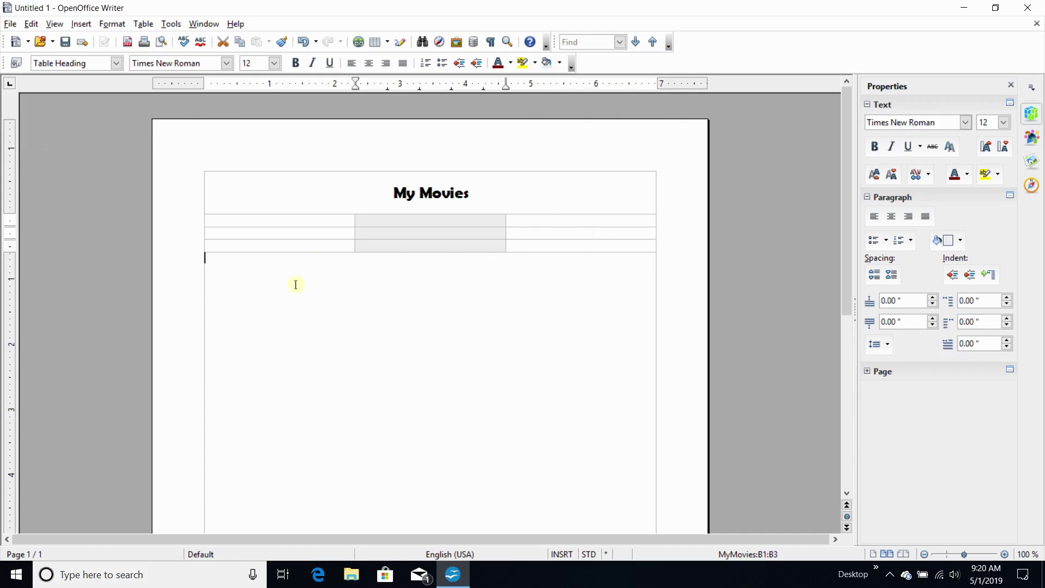
{"action": "left_click", "coordinate": [523, 222]}
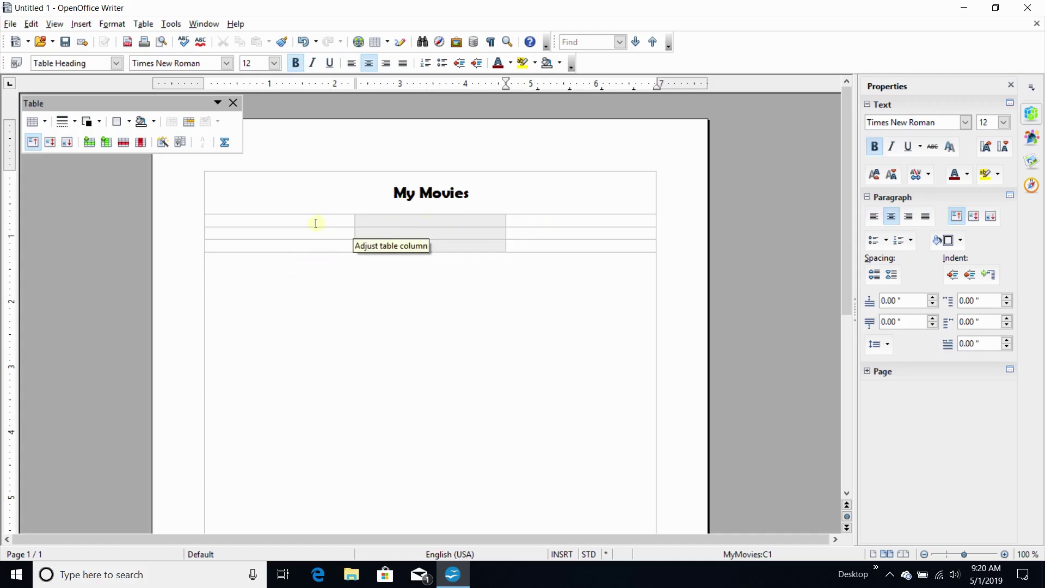
{"action": "left_click", "coordinate": [315, 222]}
{"action": "left_click", "coordinate": [418, 222]}
{"action": "left_click", "coordinate": [543, 219]}
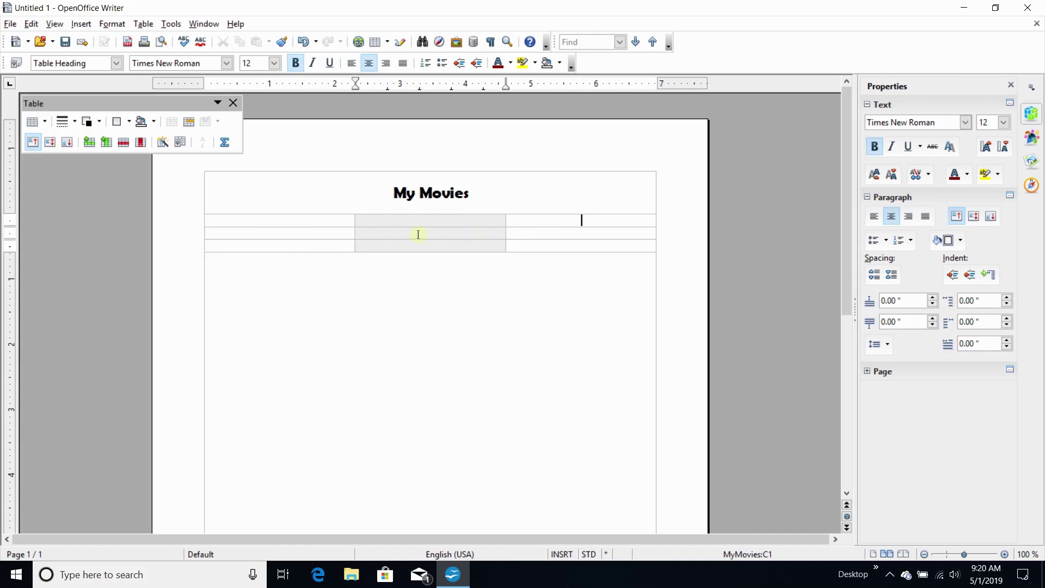
{"action": "left_click", "coordinate": [299, 223]}
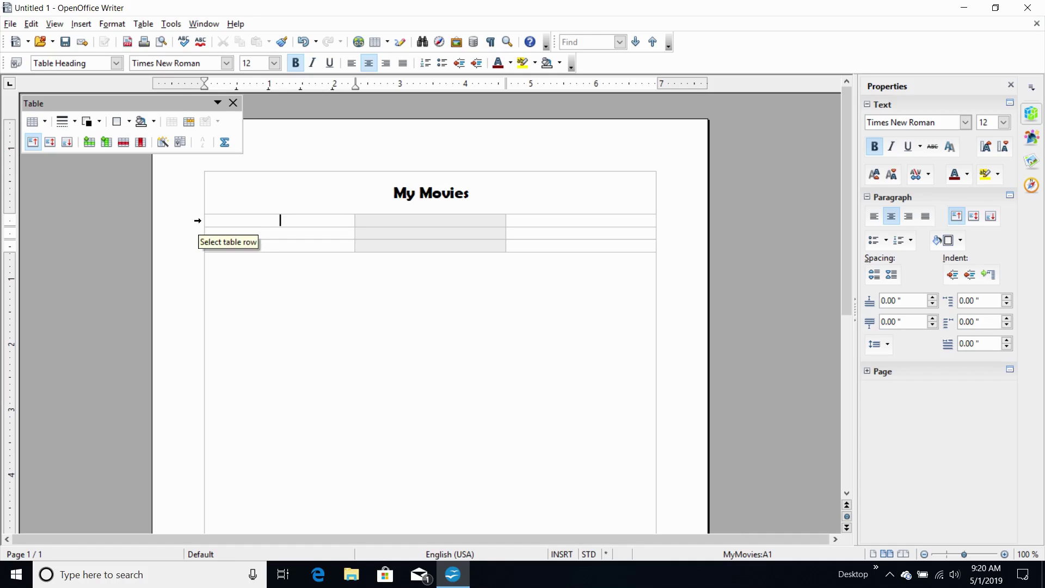
Fill the table's entire heading row with a medium gray background, darker than the middle column's fill.
{"action": "left_click", "coordinate": [197, 220]}
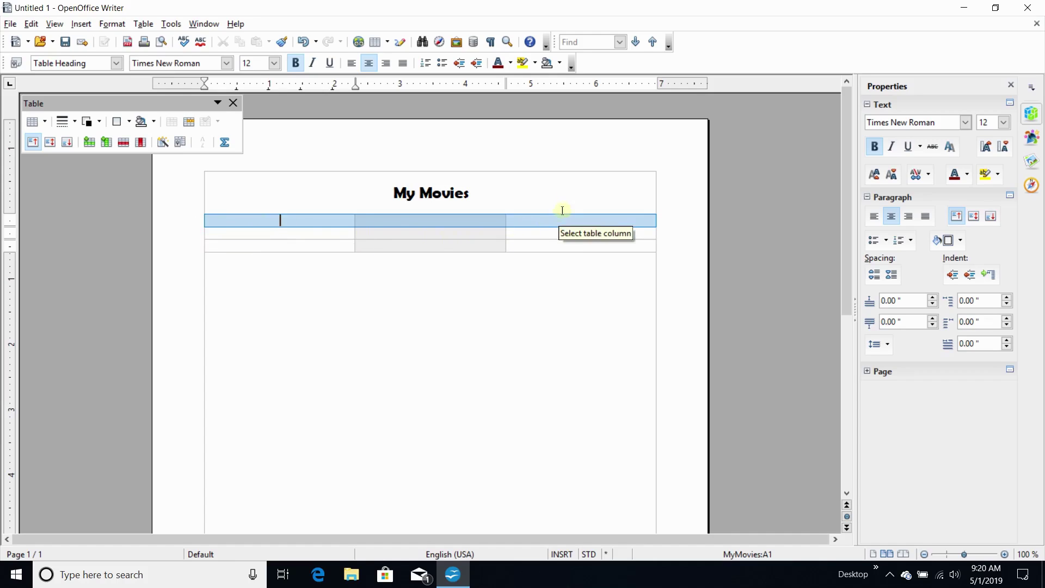
{"action": "left_click", "coordinate": [564, 64]}
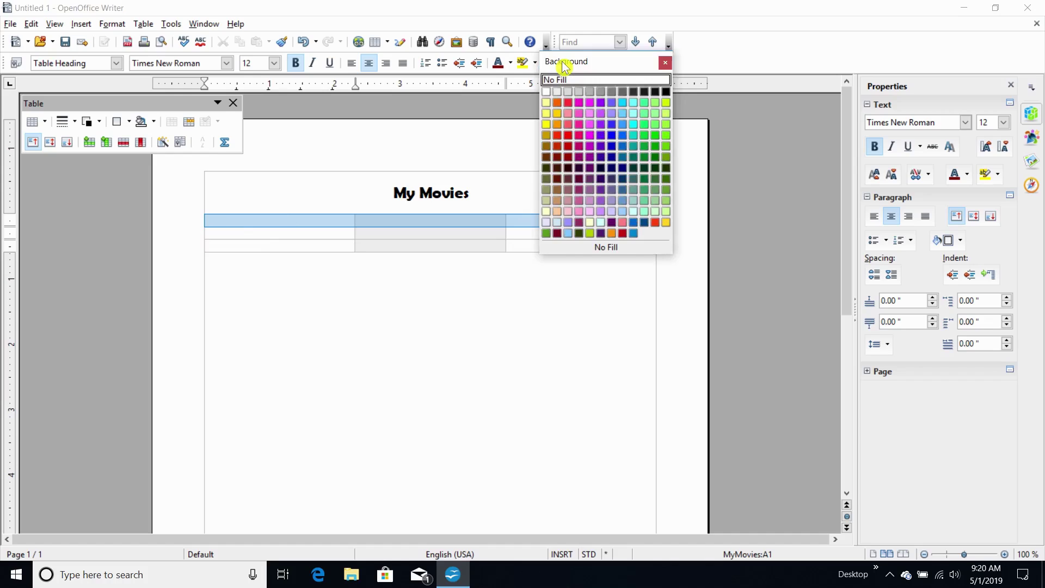
{"action": "left_click", "coordinate": [589, 91]}
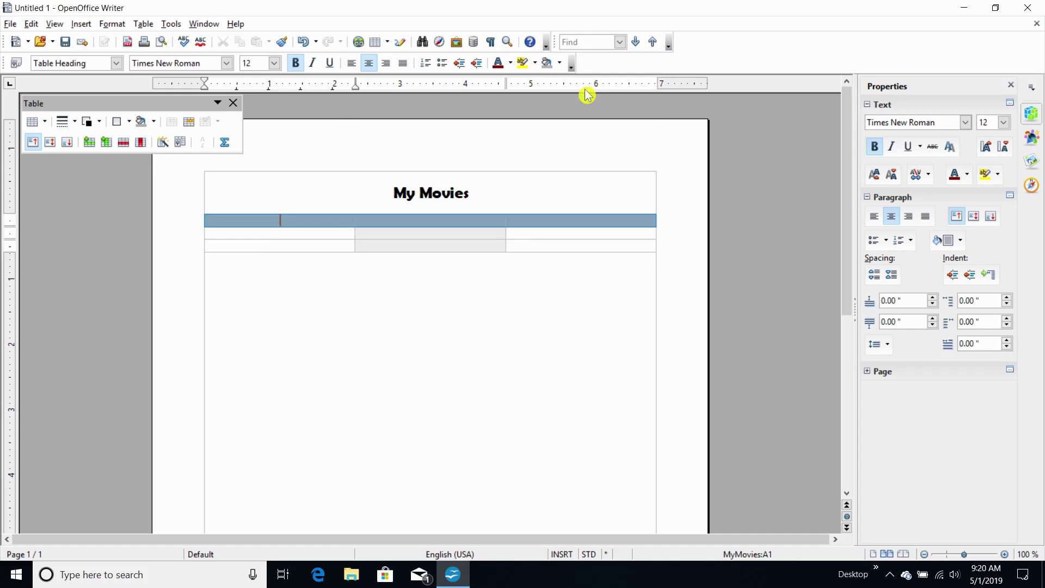
{"action": "left_click", "coordinate": [430, 256]}
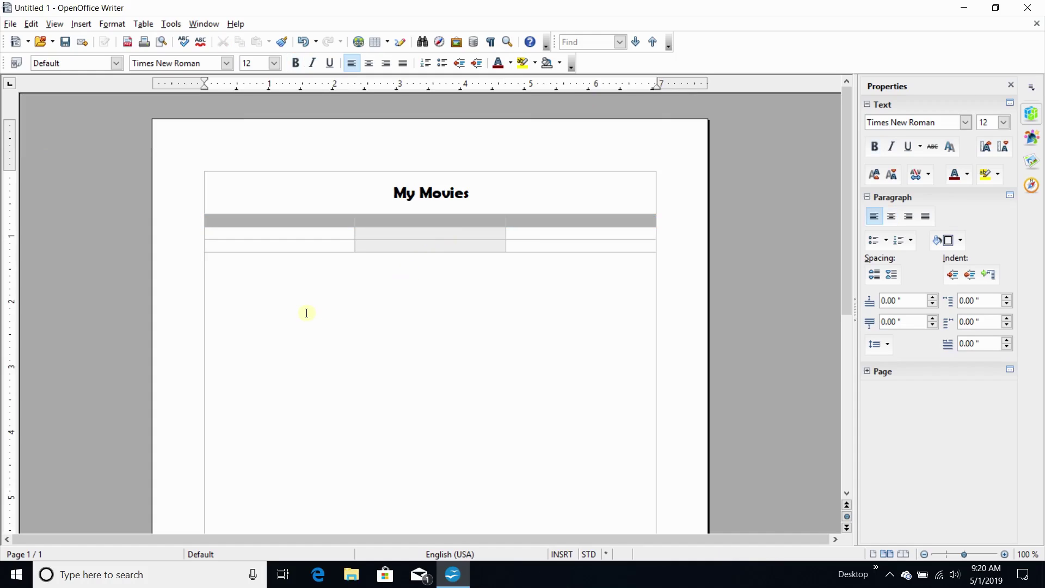
Set the font of the entire table to Verdana at size 10.
{"action": "left_click", "coordinate": [200, 208]}
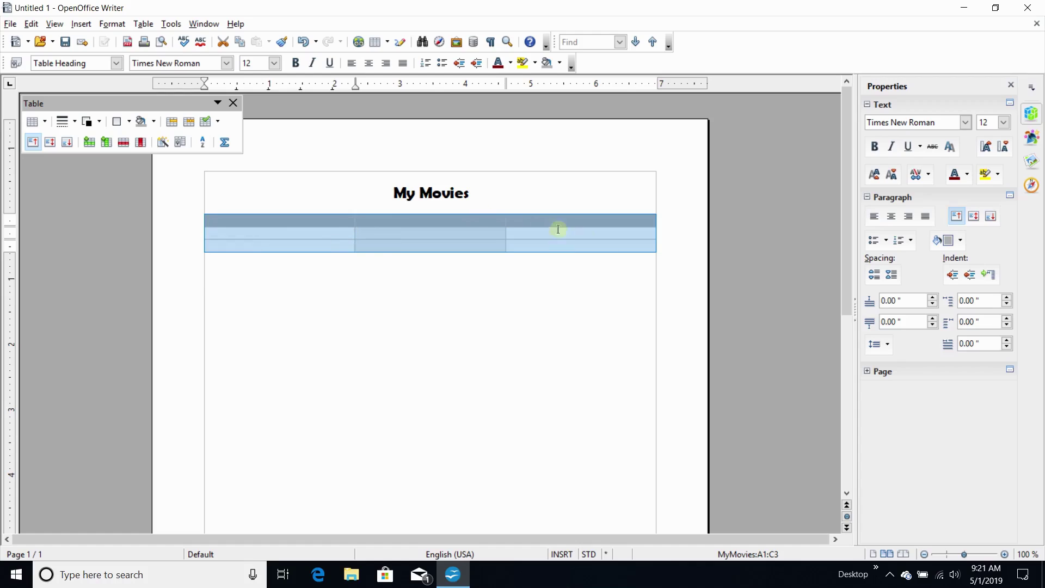
{"action": "left_click", "coordinate": [229, 63]}
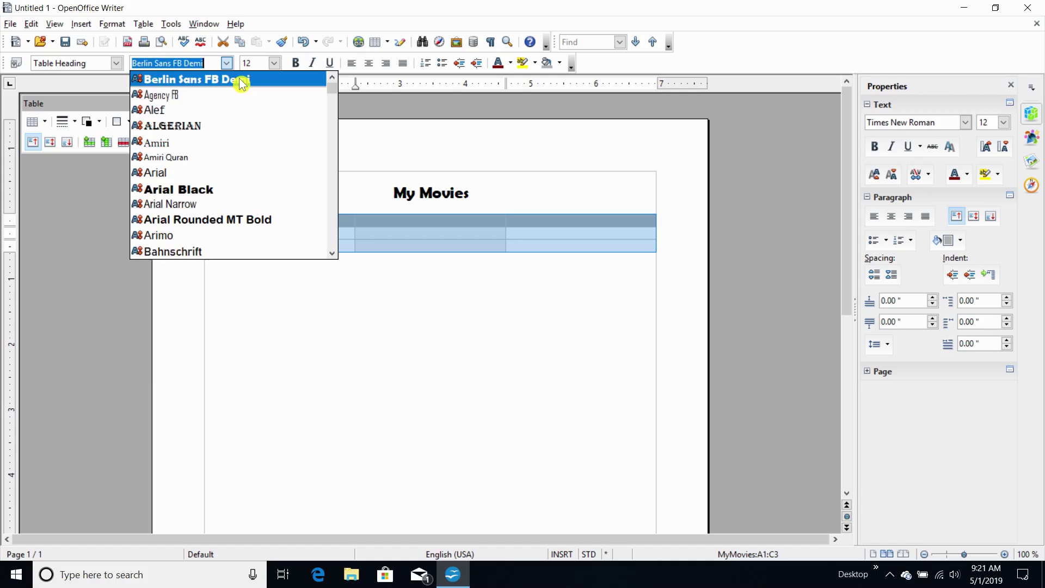
{"action": "type", "text": "Venus Rising"}
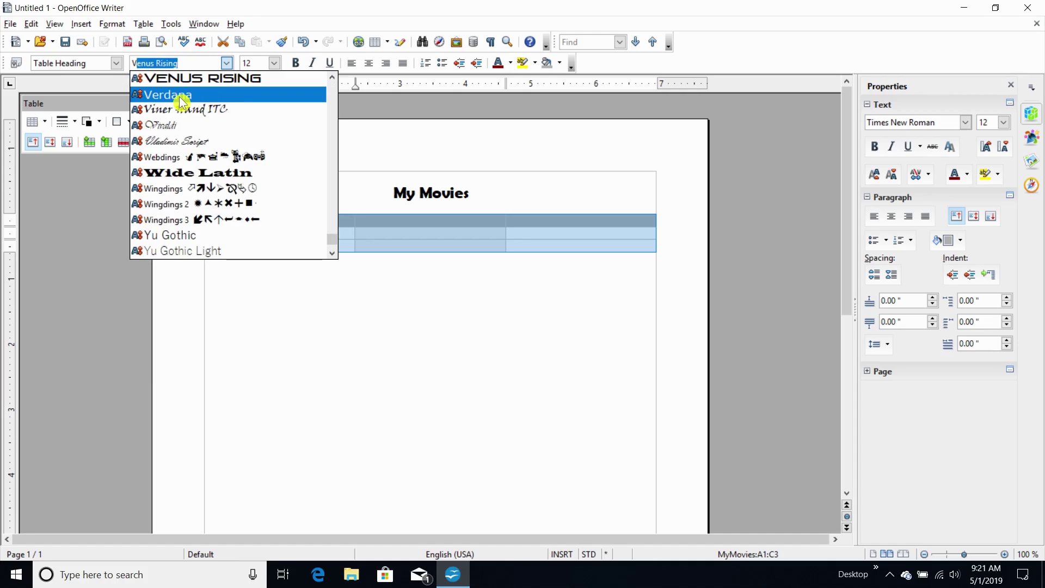
{"action": "left_click", "coordinate": [181, 98]}
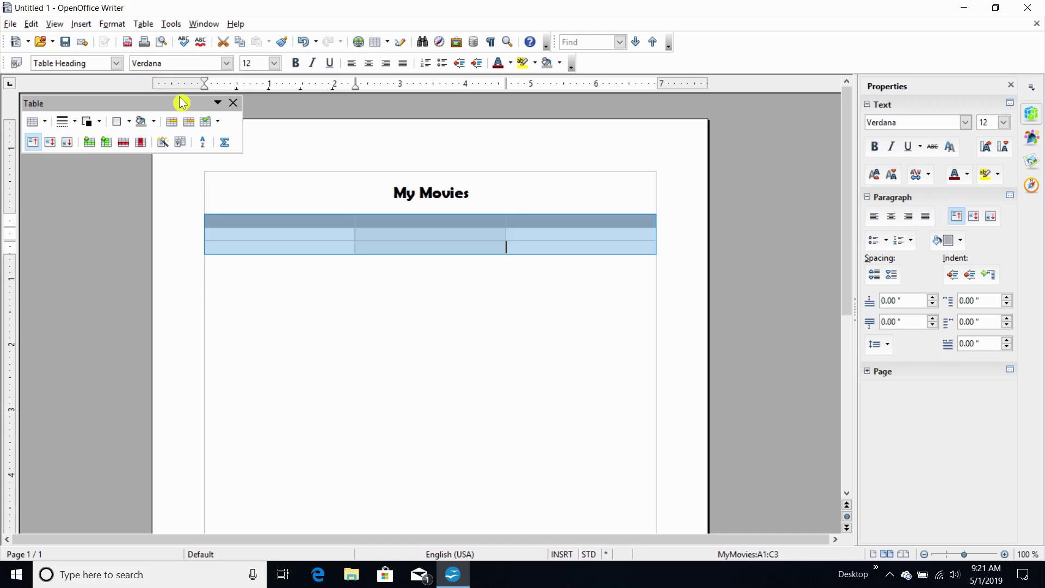
{"action": "left_click", "coordinate": [275, 63]}
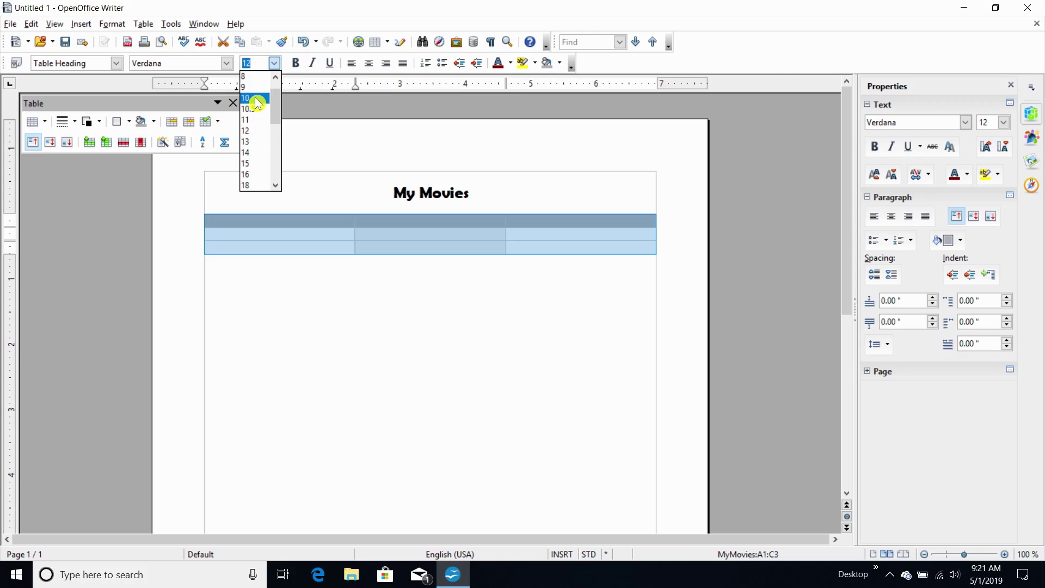
{"action": "left_click", "coordinate": [279, 62]}
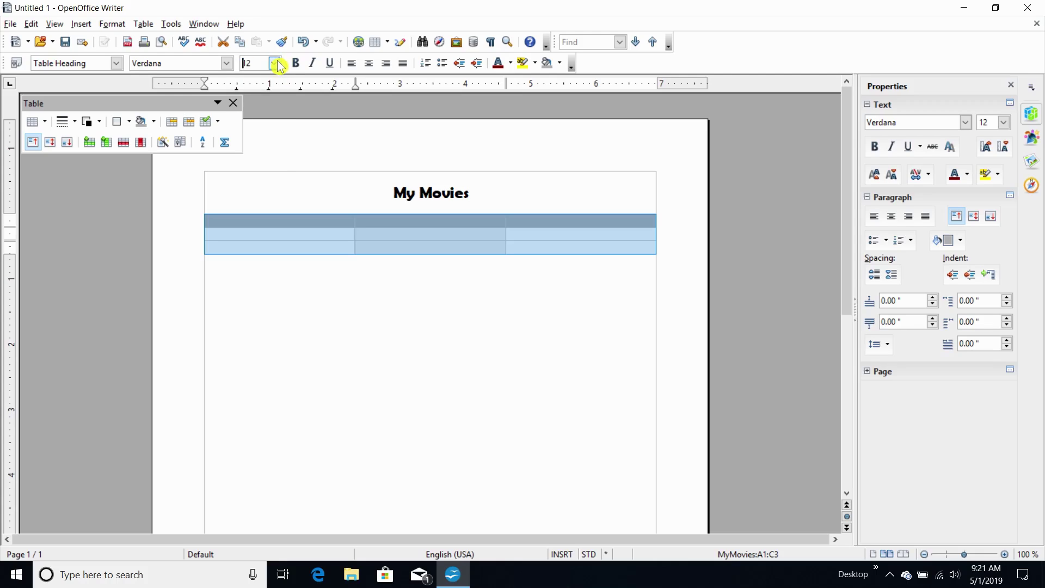
{"action": "left_click", "coordinate": [276, 64]}
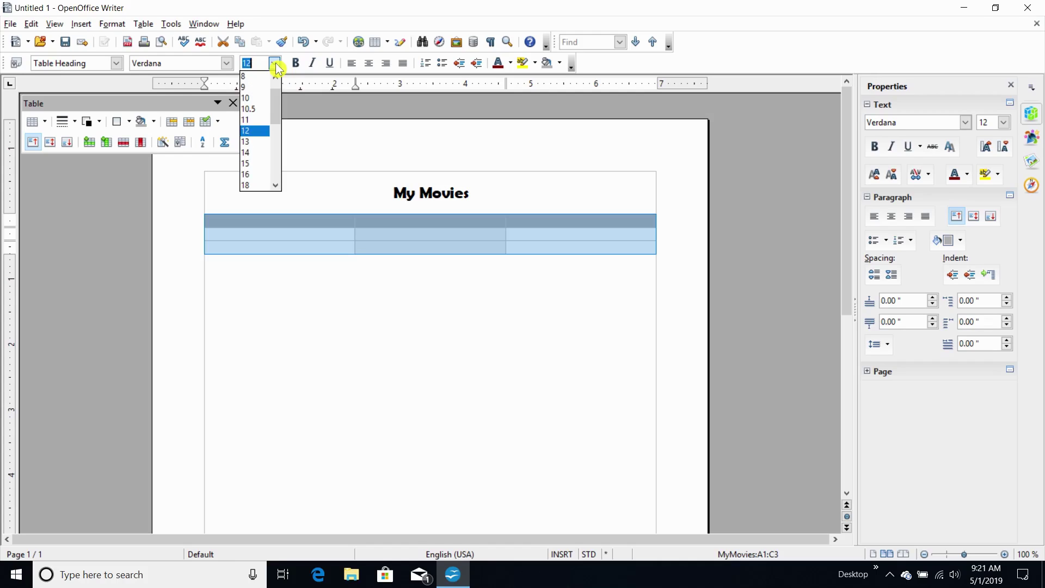
{"action": "left_click", "coordinate": [256, 99]}
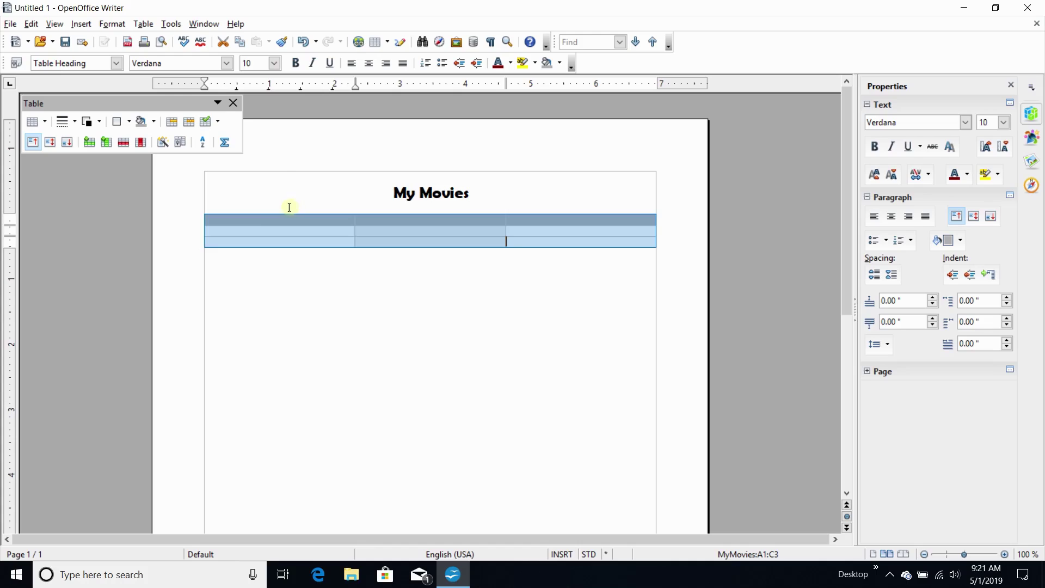
Format the table's heading row in the Berlin Sans FB Demi font at size 12.
{"action": "left_click", "coordinate": [191, 222]}
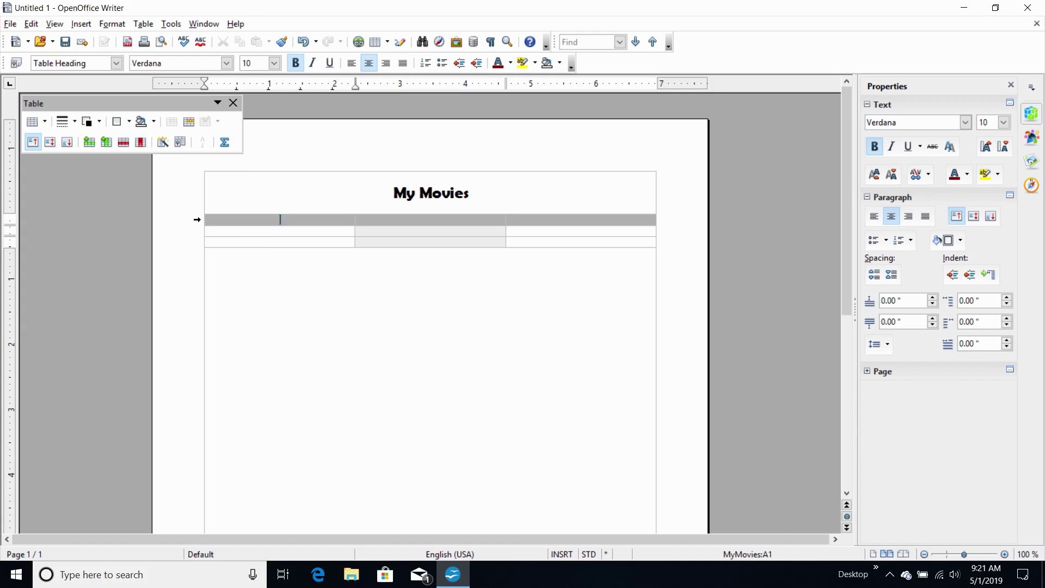
{"action": "left_click", "coordinate": [197, 219]}
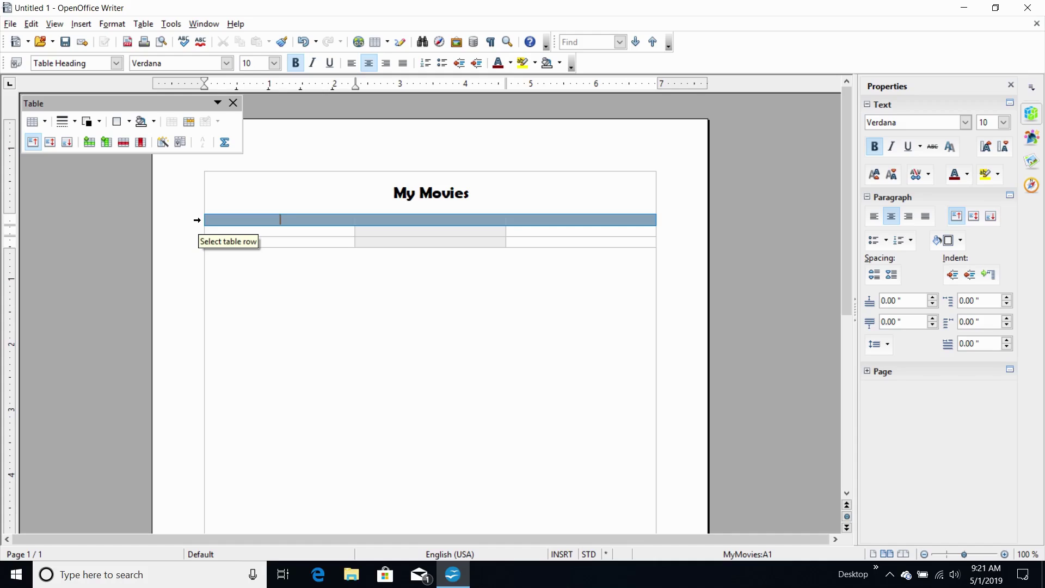
{"action": "left_click", "coordinate": [226, 63]}
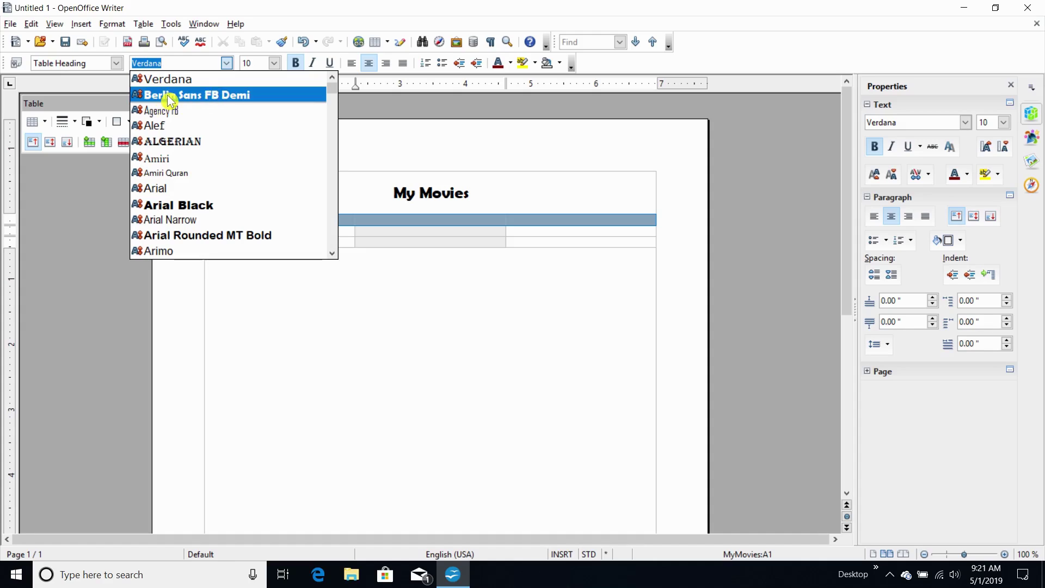
{"action": "left_click", "coordinate": [246, 98]}
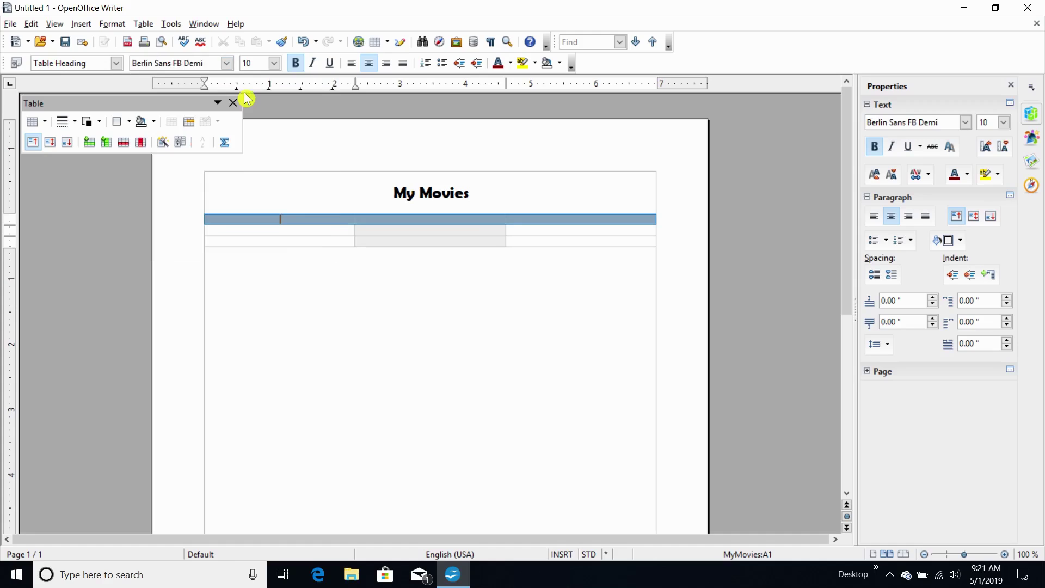
{"action": "left_click", "coordinate": [275, 64]}
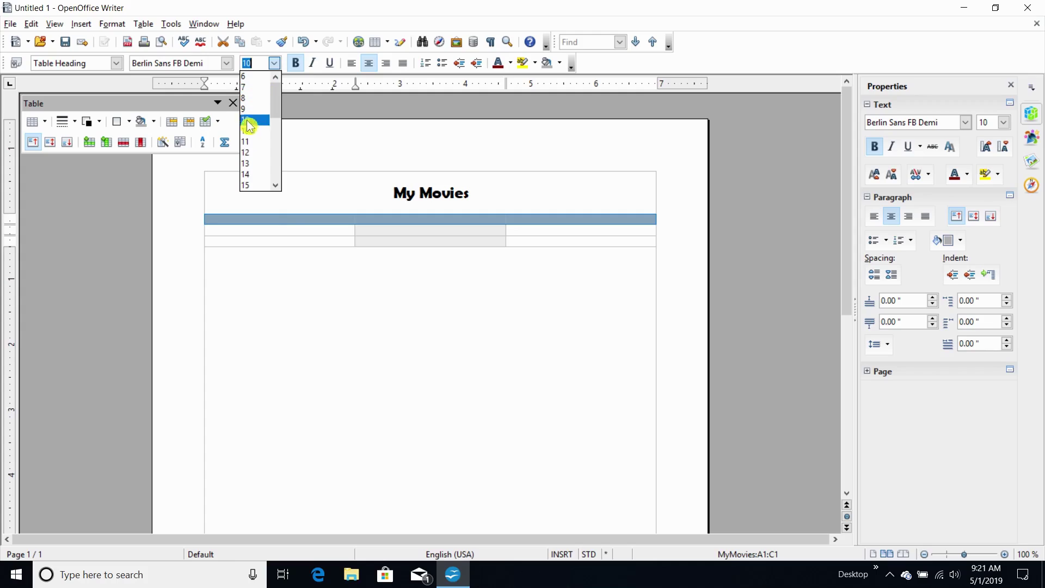
{"action": "left_click", "coordinate": [261, 157]}
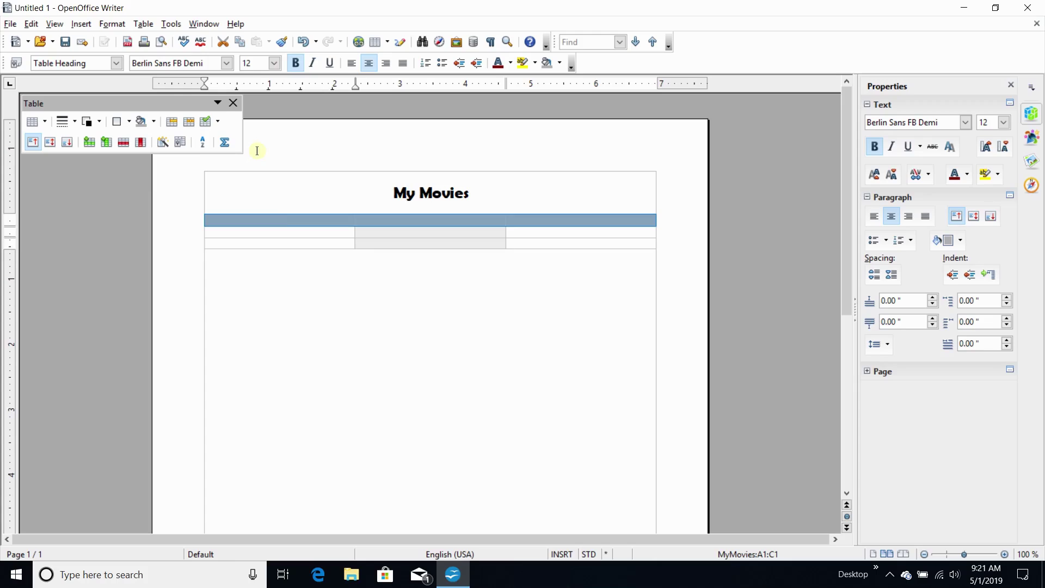
Enter the column headings "Movies", "Genre" and "Description" in the table's first row.
{"action": "left_click", "coordinate": [247, 217]}
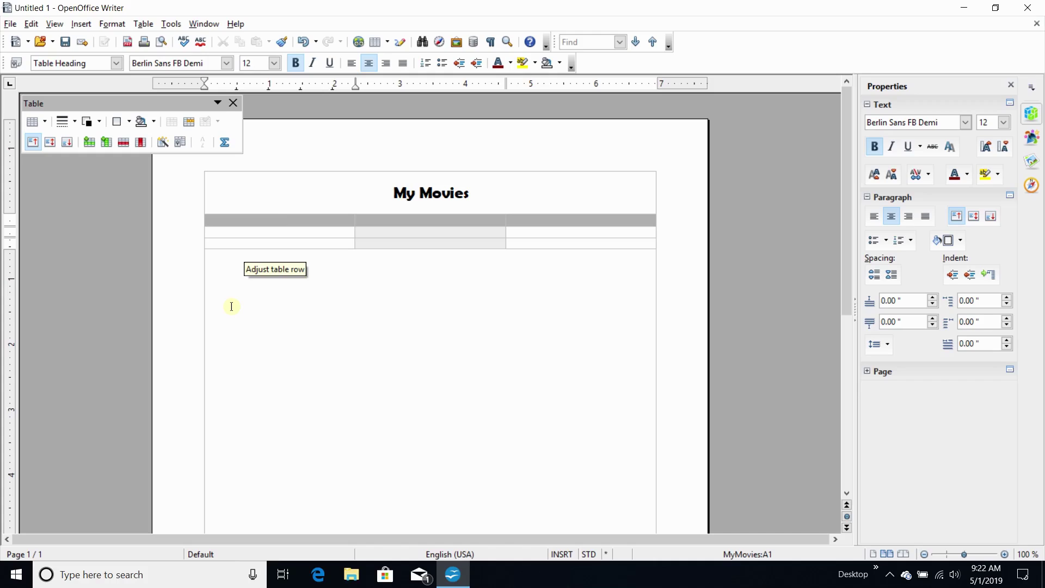
{"action": "type", "text": "Movies"}
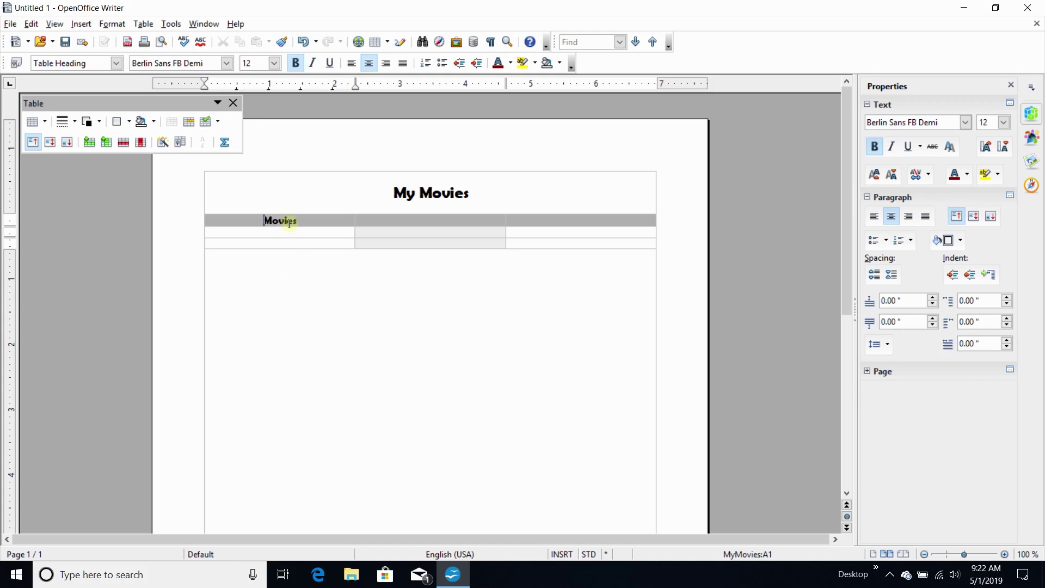
{"action": "key", "text": "Tab"}
{"action": "type", "text": "Genre"}
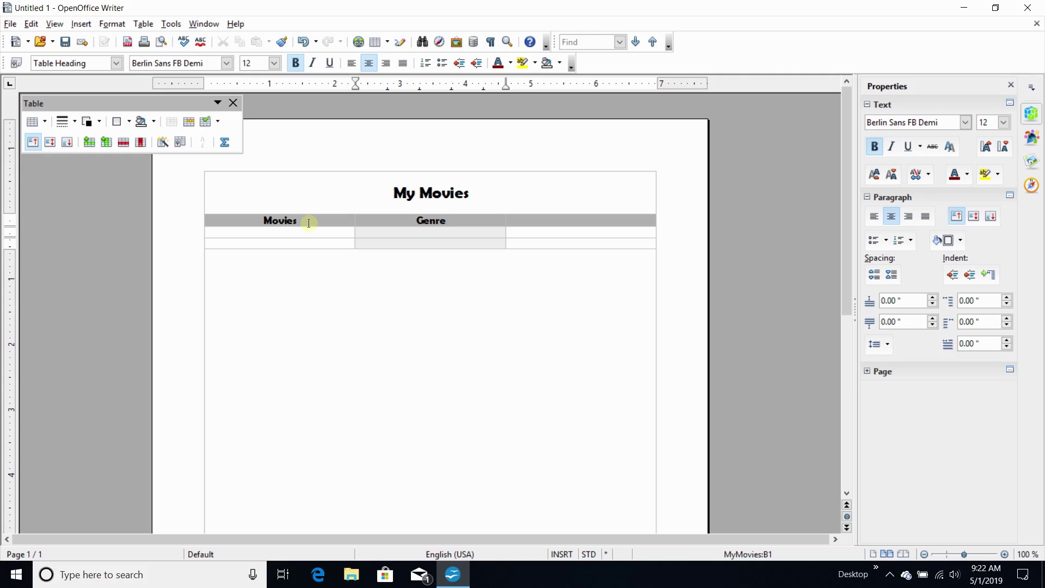
{"action": "key", "text": "Tab"}
{"action": "type", "text": "Description"}
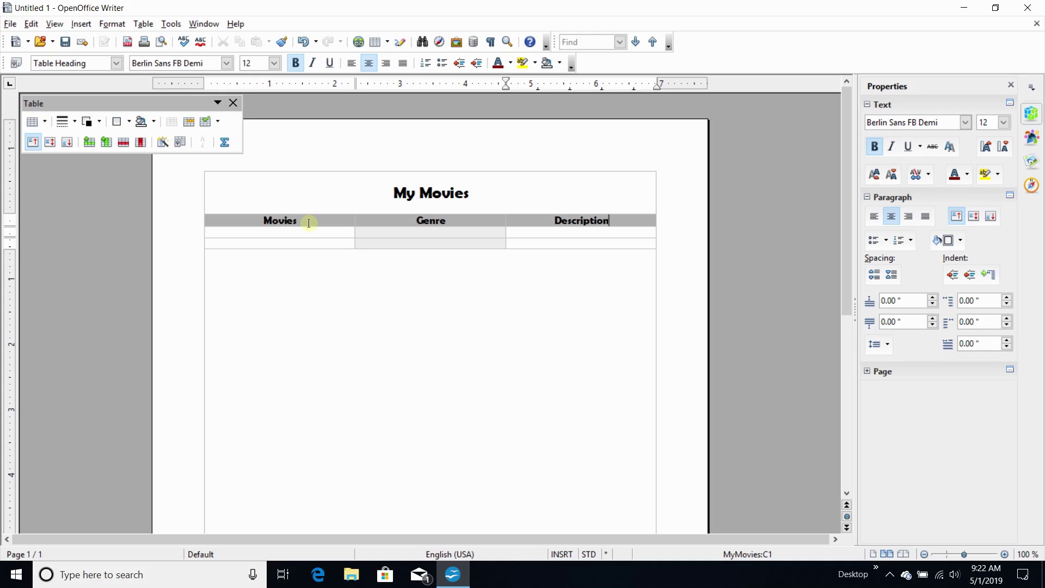
{"action": "key", "text": "Tab"}
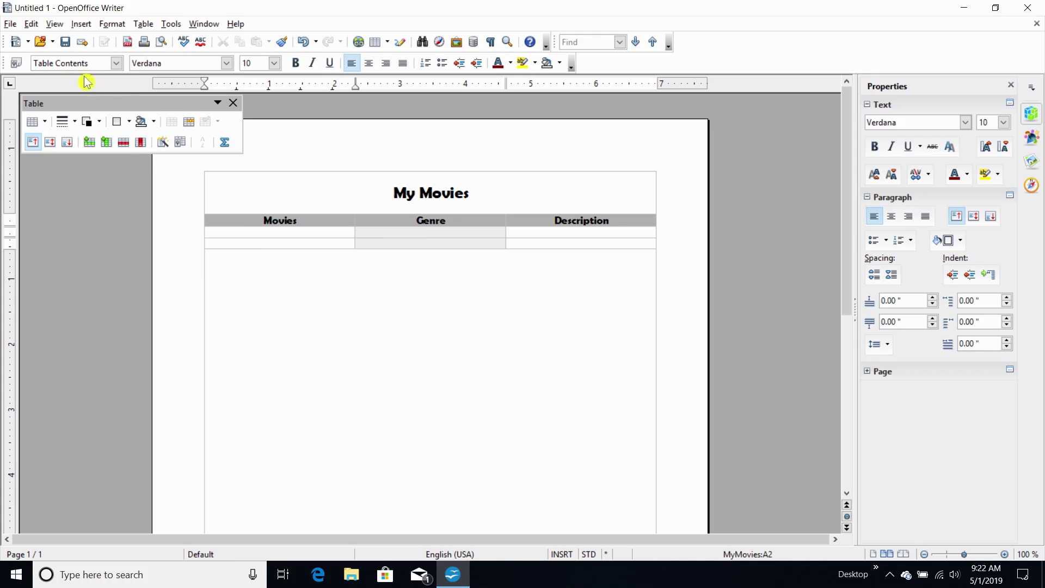
Save the document to the Desktop as "My Movies" in the ODF Text Document (.odt) format.
{"action": "left_click", "coordinate": [11, 24]}
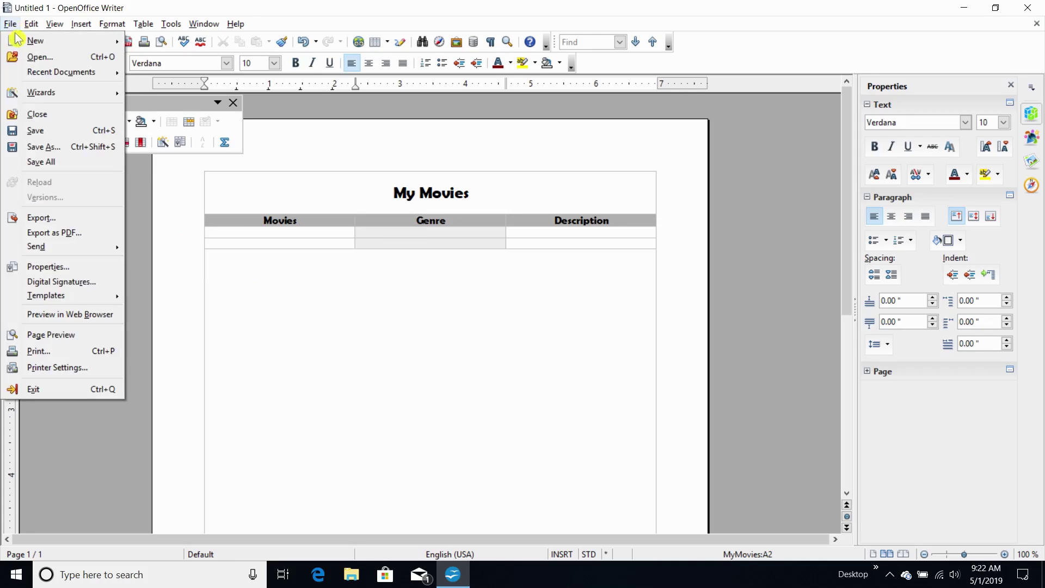
{"action": "left_click", "coordinate": [43, 147]}
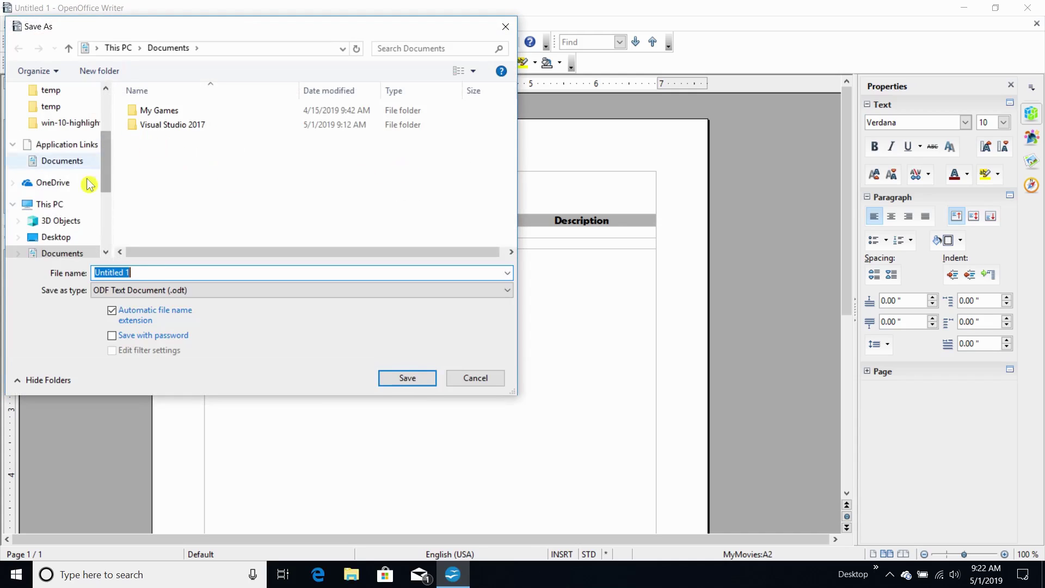
{"action": "scroll", "coordinate": [79, 202], "scroll_direction": "up", "scroll_amount": 2}
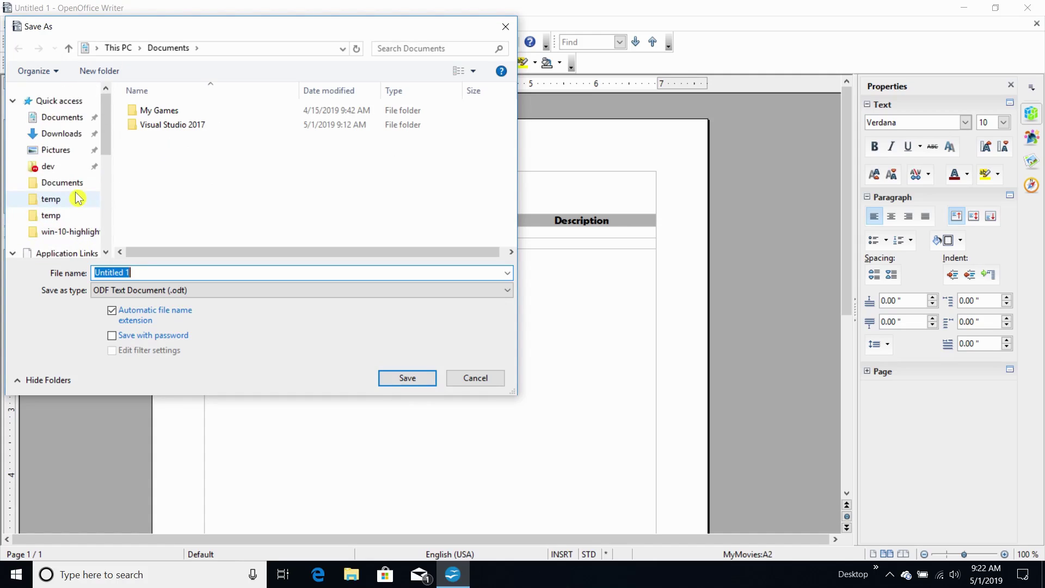
{"action": "scroll", "coordinate": [79, 199], "scroll_direction": "down", "scroll_amount": 5}
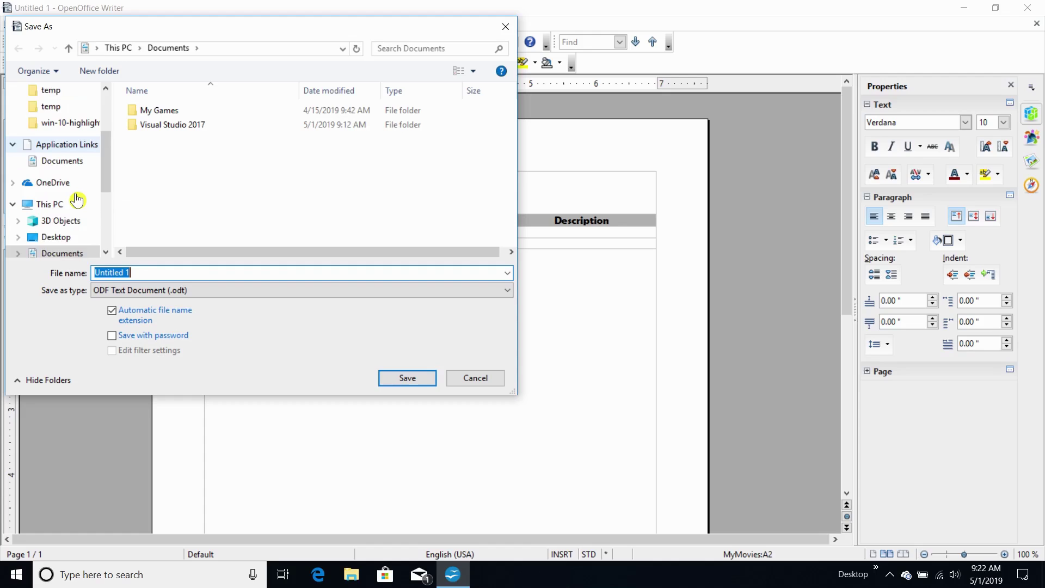
{"action": "scroll", "coordinate": [77, 201], "scroll_direction": "down", "scroll_amount": 1}
{"action": "left_click", "coordinate": [56, 205]}
{"action": "left_click", "coordinate": [119, 273]}
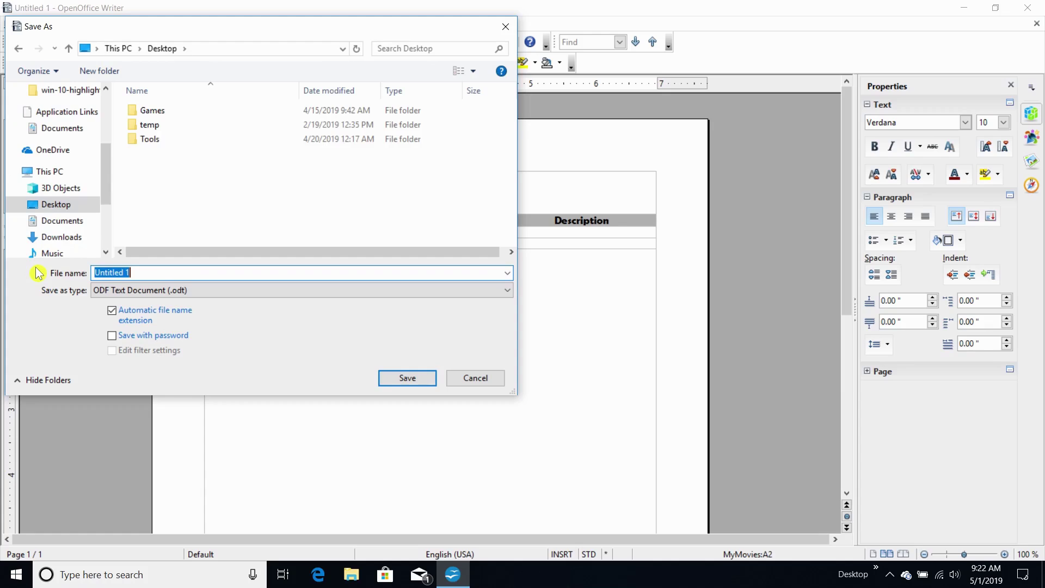
{"action": "type", "text": "My Movies"}
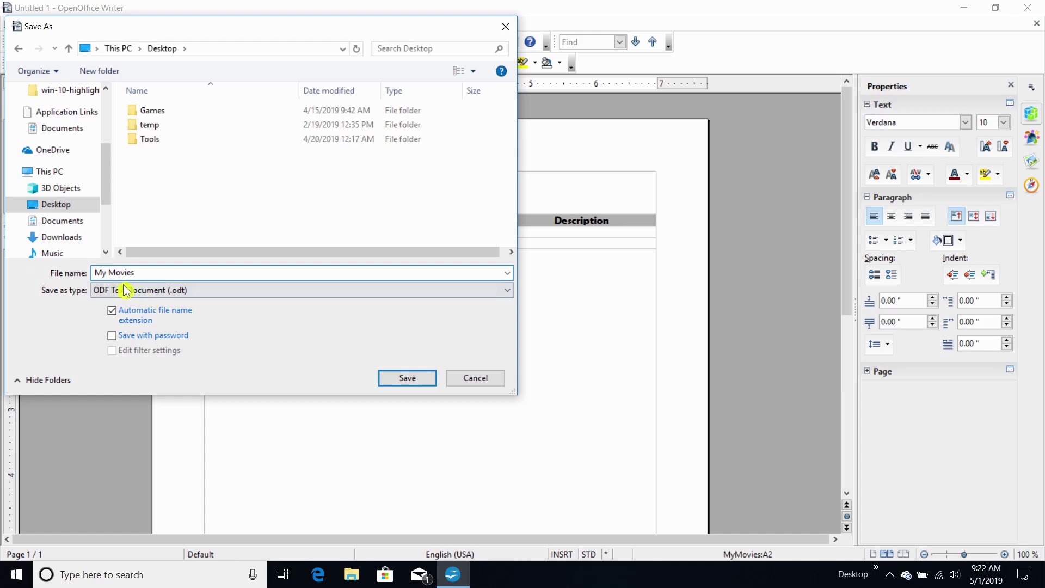
{"action": "left_click", "coordinate": [229, 296]}
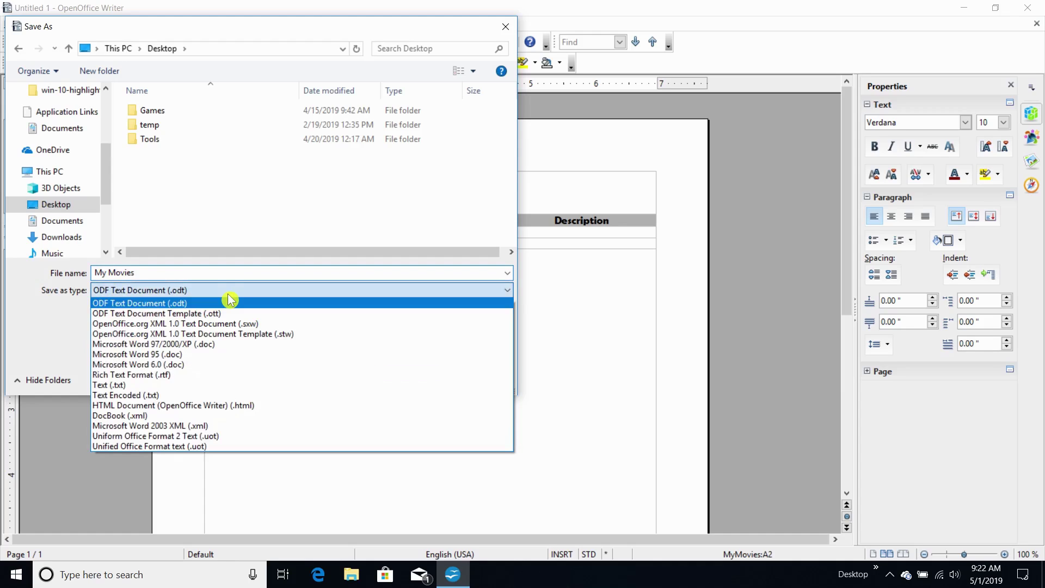
{"action": "left_click", "coordinate": [228, 299]}
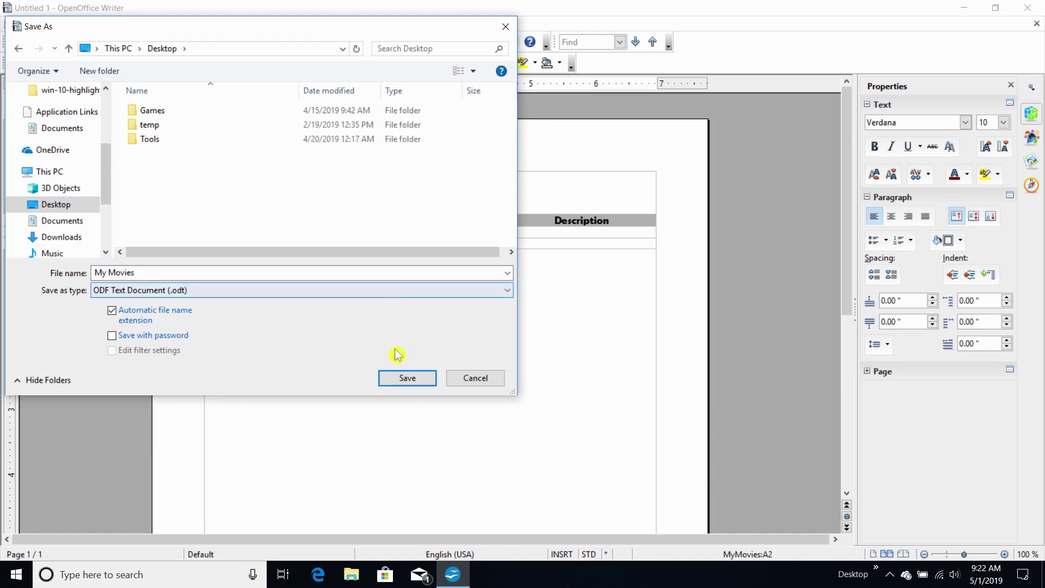
{"action": "left_click", "coordinate": [415, 385]}
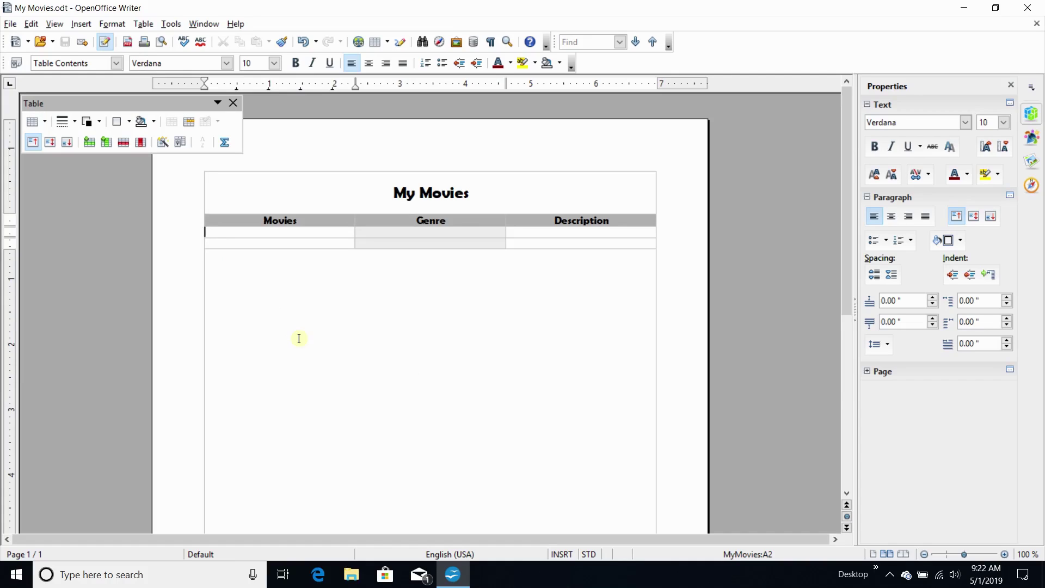
Fill the second row with "Raiders of the Lost Ark", "Action, Adventure" and "Indiana Jones must find the Ark of the Covenant before the Nazis do.".
{"action": "type", "text": "Raiders of the Lost Ark"}
{"action": "key", "text": "Tab"}
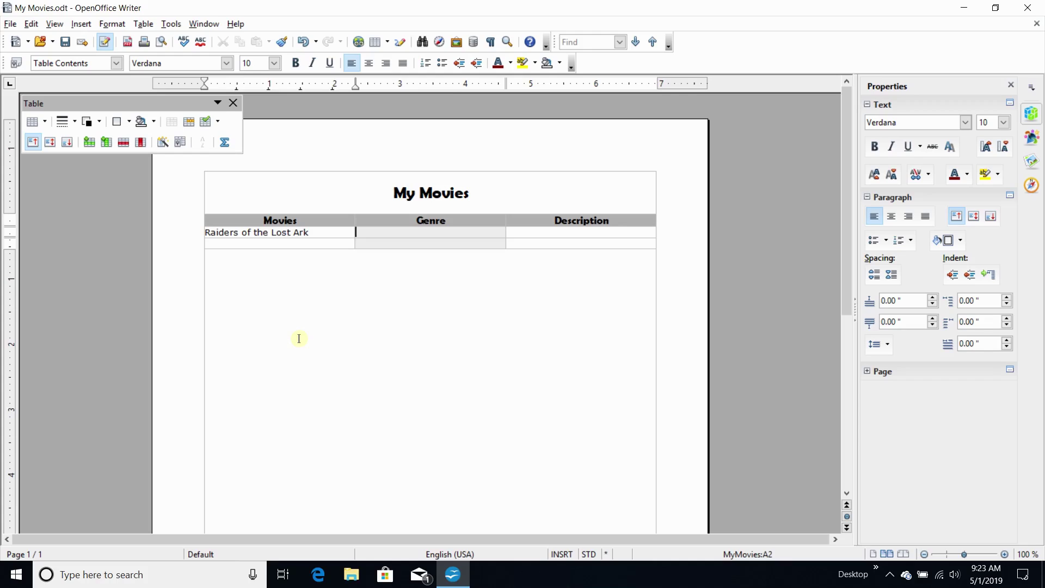
{"action": "type", "text": "Action, Adventure"}
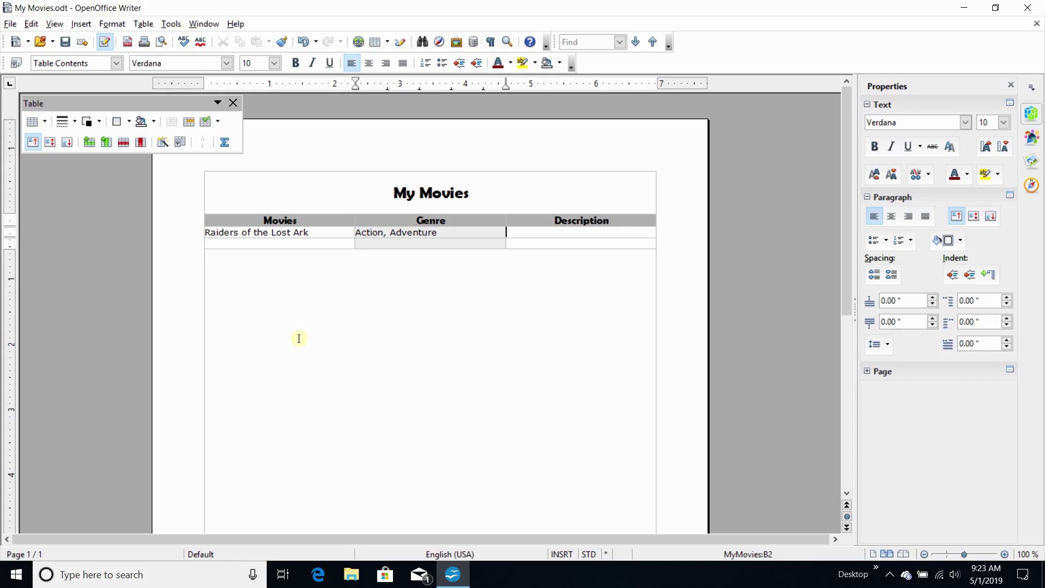
{"action": "type", "text": "India"}
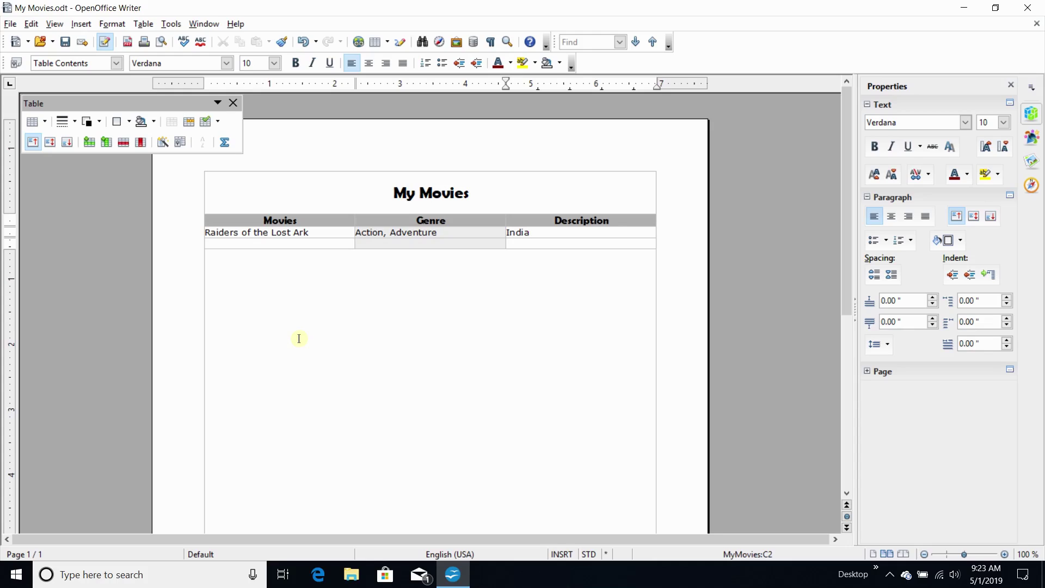
{"action": "type", "text": "na Jones must find the Ark of the"}
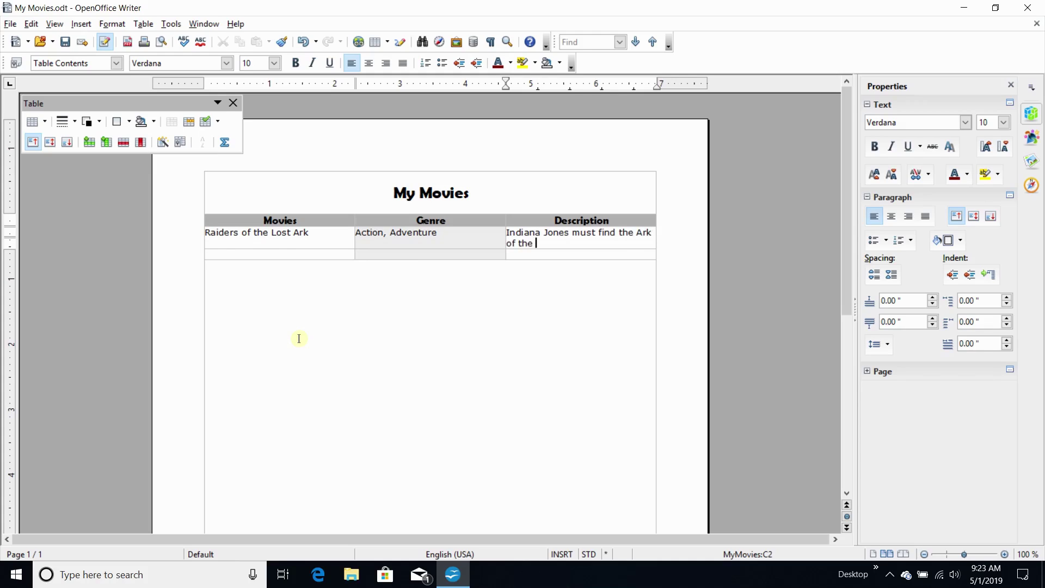
{"action": "type", "text": " Covenant before the"}
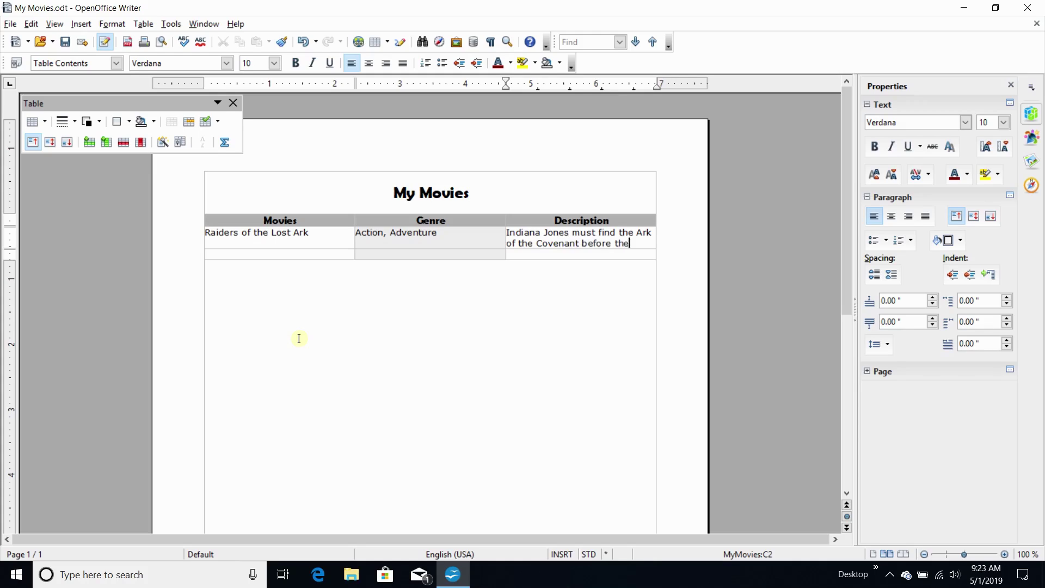
{"action": "type", "text": " Nazis do."}
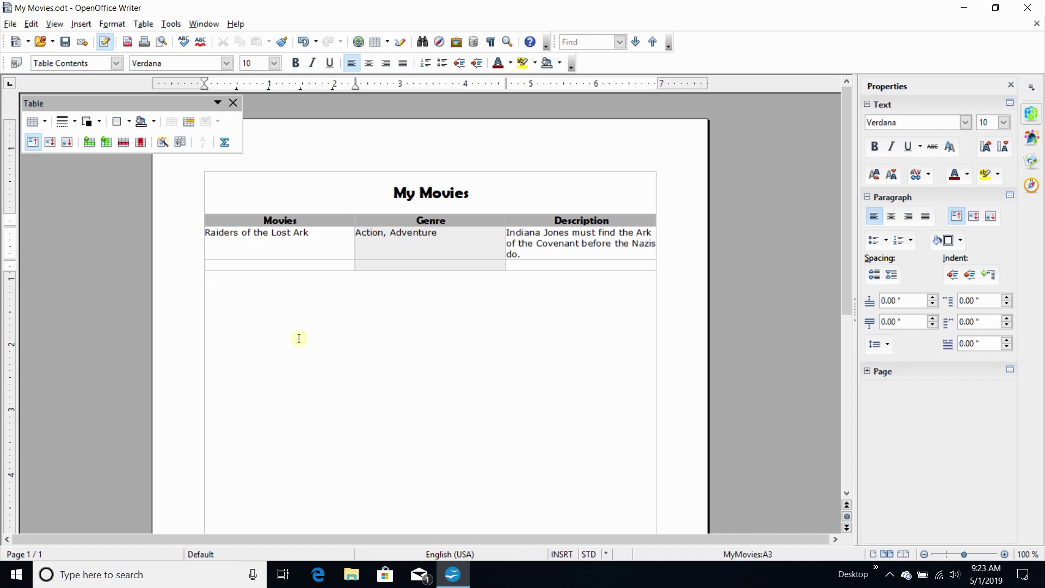
Fill the third row with "Fifth Element", "Action, Adventure, Sci-Fi" and "Leeloo must save Earth from an evil entity with the help of ex-space marine Corbin Dallas.".
{"action": "type", "text": "Fifth Element"}
{"action": "key", "text": "Tab"}
{"action": "type", "text": "S"}
{"action": "key", "text": "BackSpace"}
{"action": "type", "text": "Action,"}
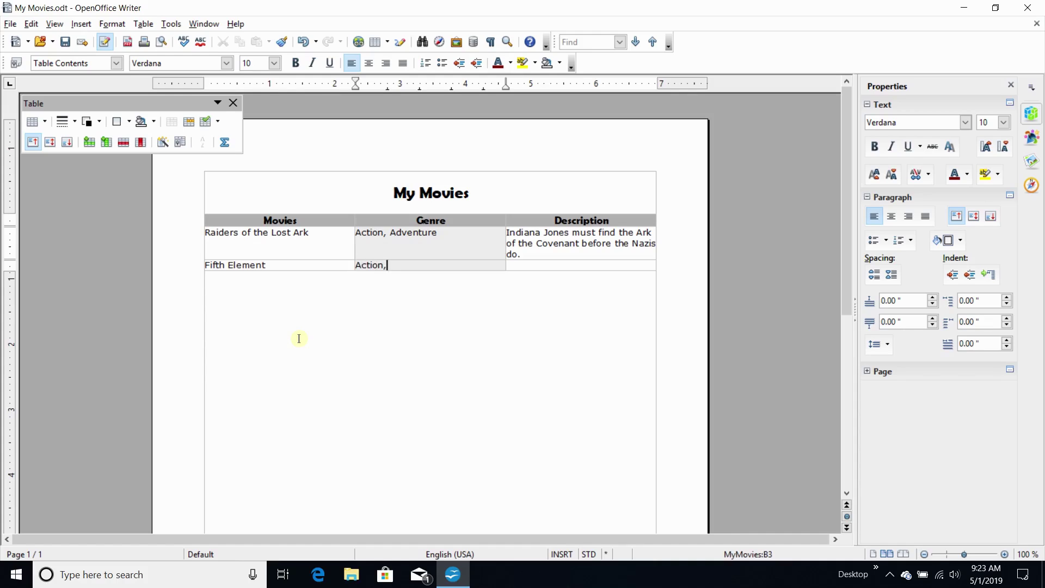
{"action": "type", "text": " Adventure, Sci-FLee"}
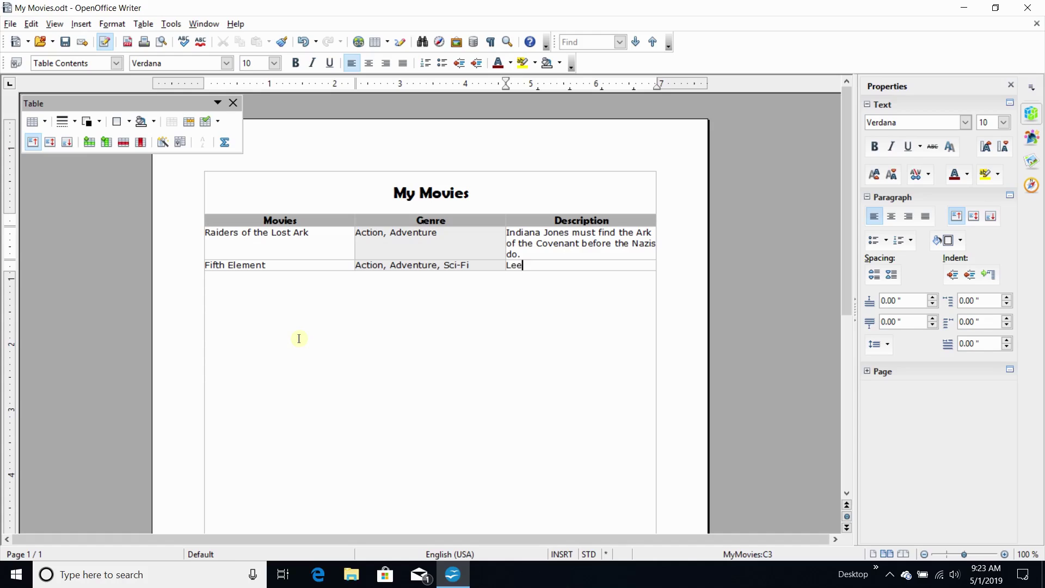
{"action": "type", "text": "loo must save Earth from an evil entity"}
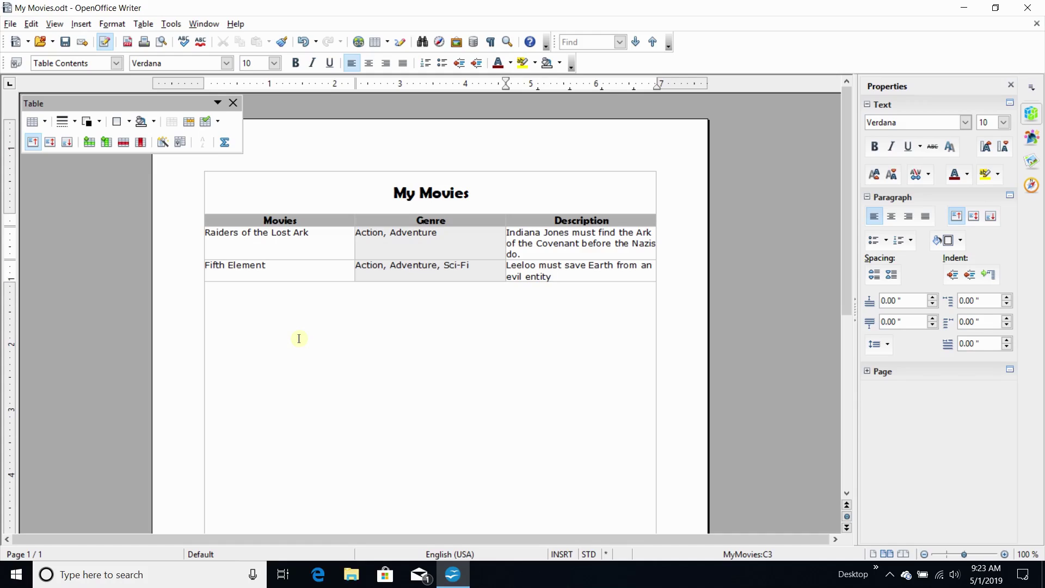
{"action": "type", "text": " with the help of ex-space "}
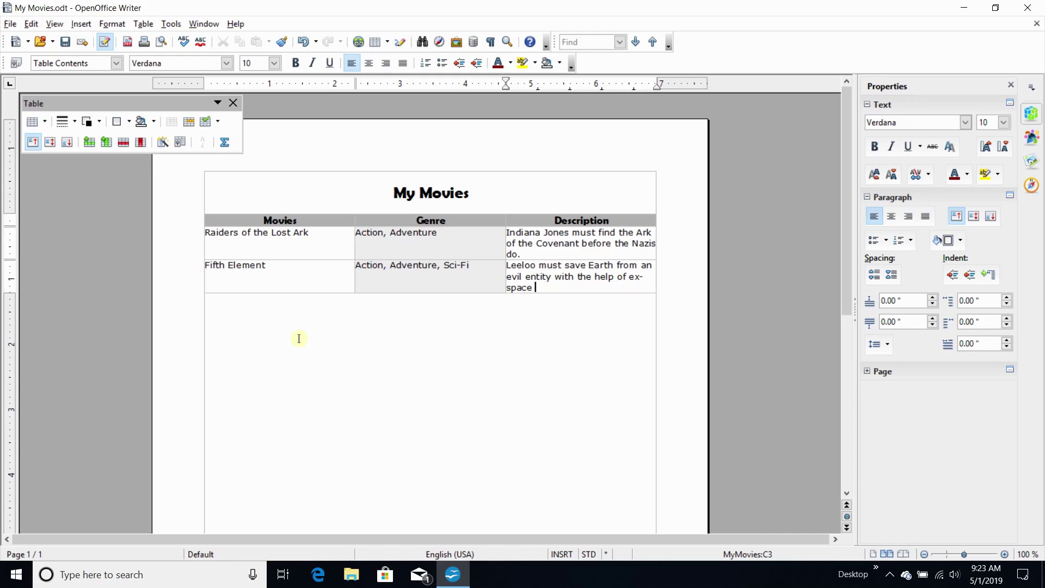
{"action": "type", "text": "marine Corbin Dallas."}
Add a fourth row to the table and enter "Star Trek: Insurrection" in its Movies cell.
{"action": "key", "text": "Tab"}
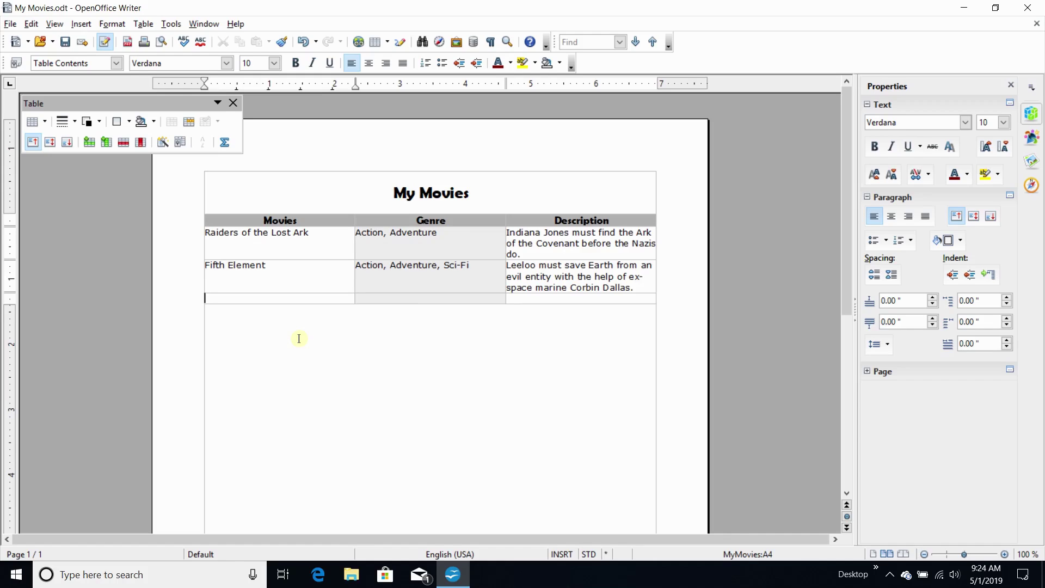
{"action": "type", "text": "Star Trek: Insurren"}
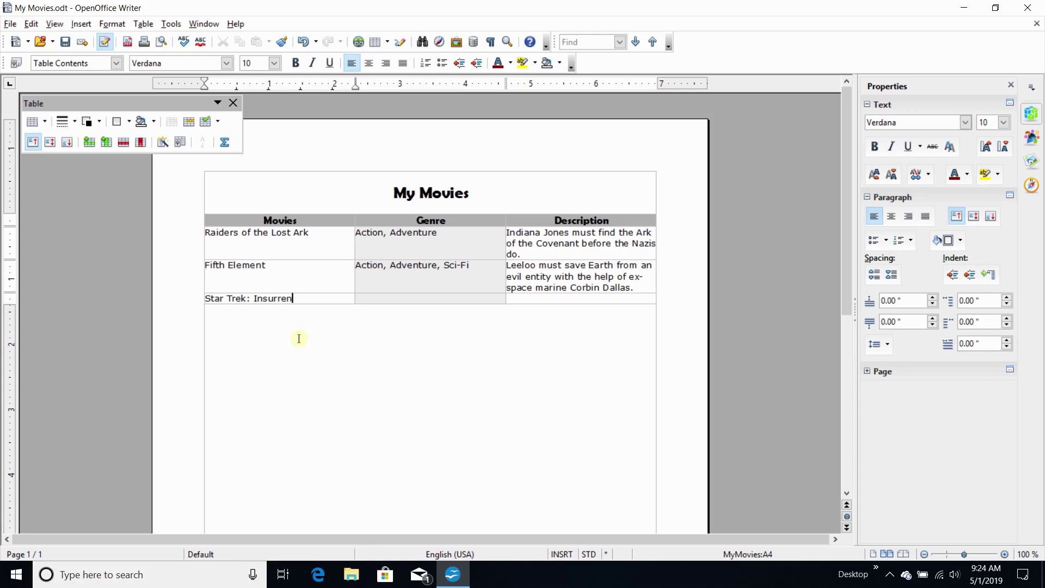
{"action": "key", "text": "BackSpace"}
{"action": "type", "text": "ction"}
Copy the genre text from the Fifth Element row into the Genre cell of the Star Trek: Insurrection row.
{"action": "left_click", "coordinate": [397, 276]}
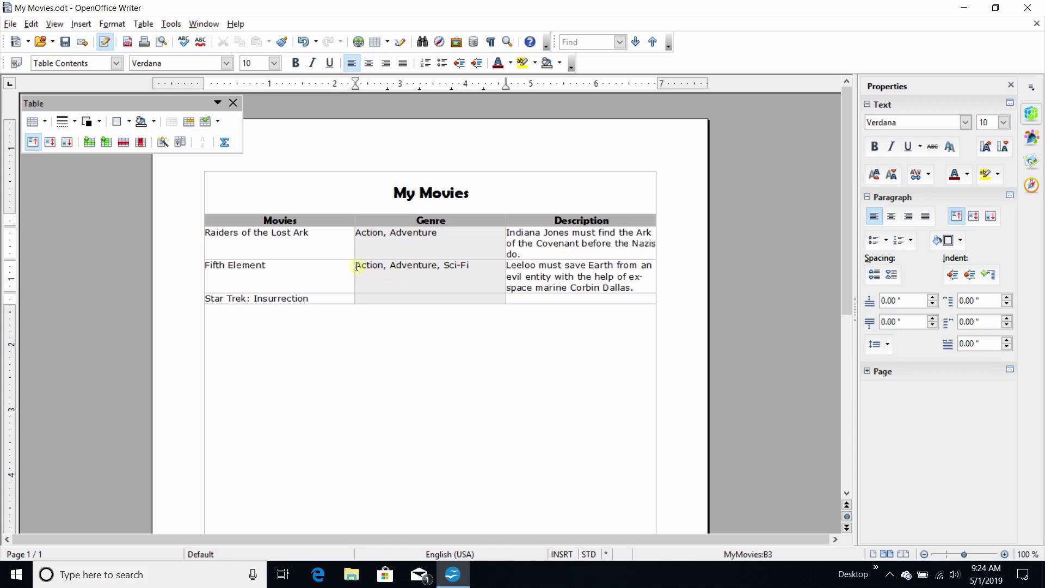
{"action": "left_click_drag", "start_coordinate": [356, 265], "coordinate": [478, 294]}
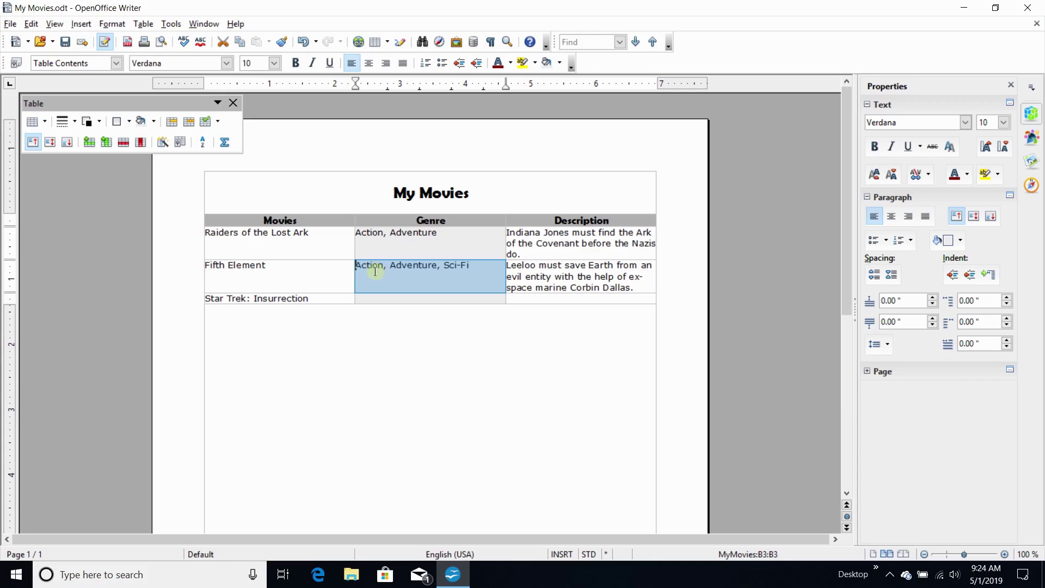
{"action": "left_click", "coordinate": [360, 265]}
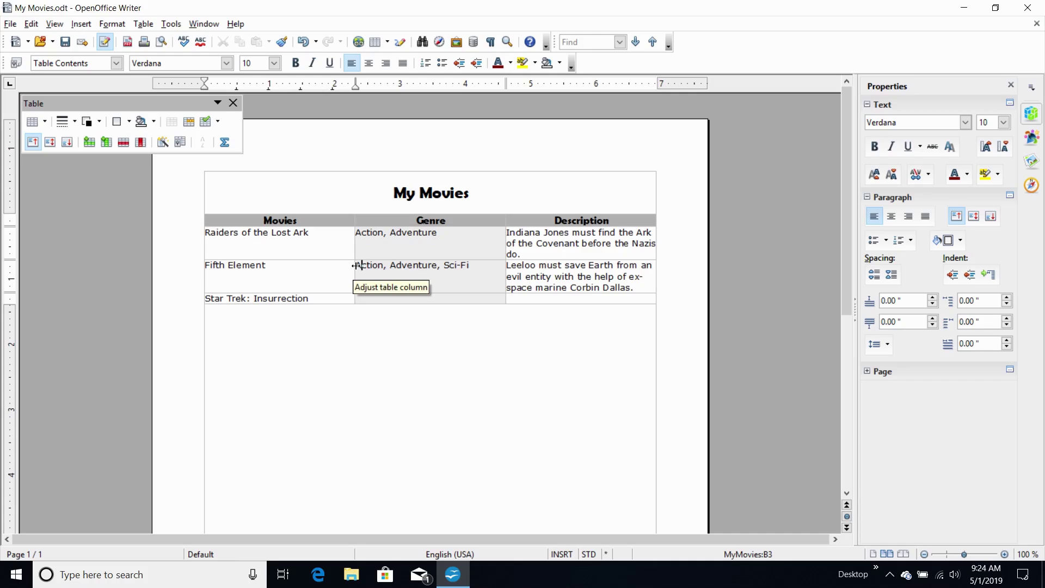
{"action": "left_click", "coordinate": [357, 265]}
{"action": "left_click_drag", "start_coordinate": [357, 265], "coordinate": [433, 279]}
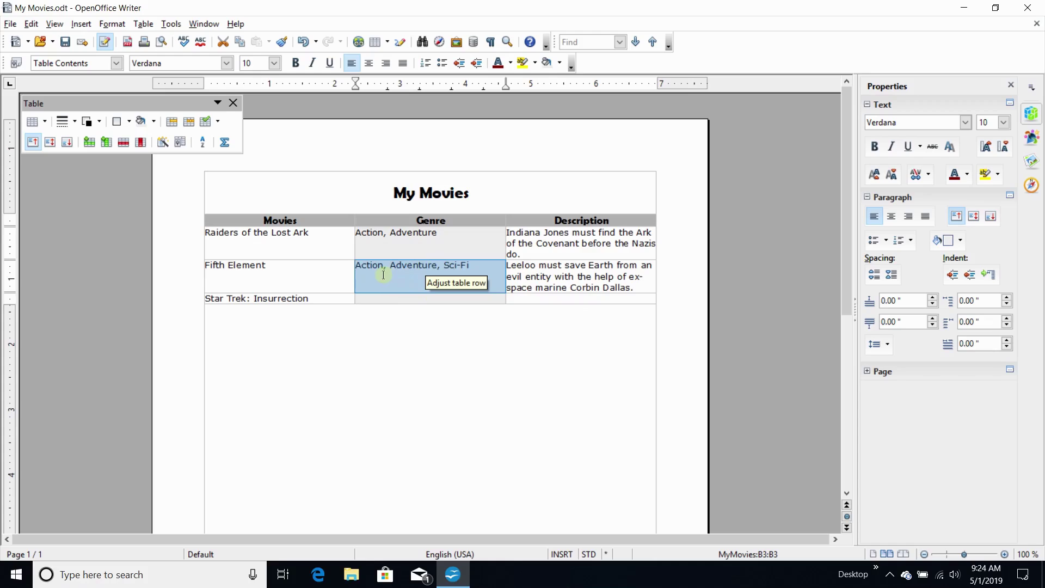
{"action": "right_click", "coordinate": [402, 276]}
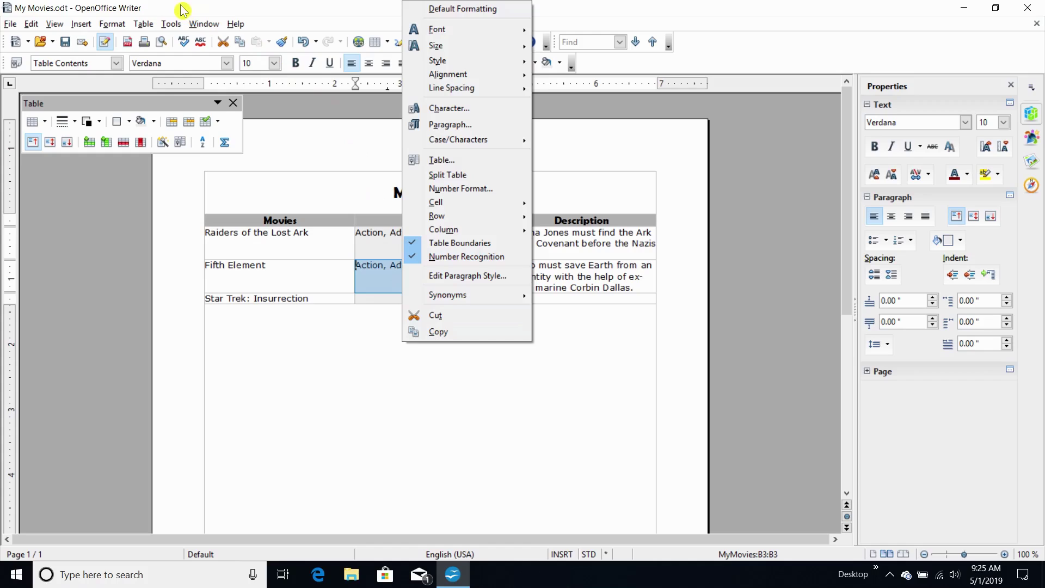
{"action": "left_click", "coordinate": [234, 9]}
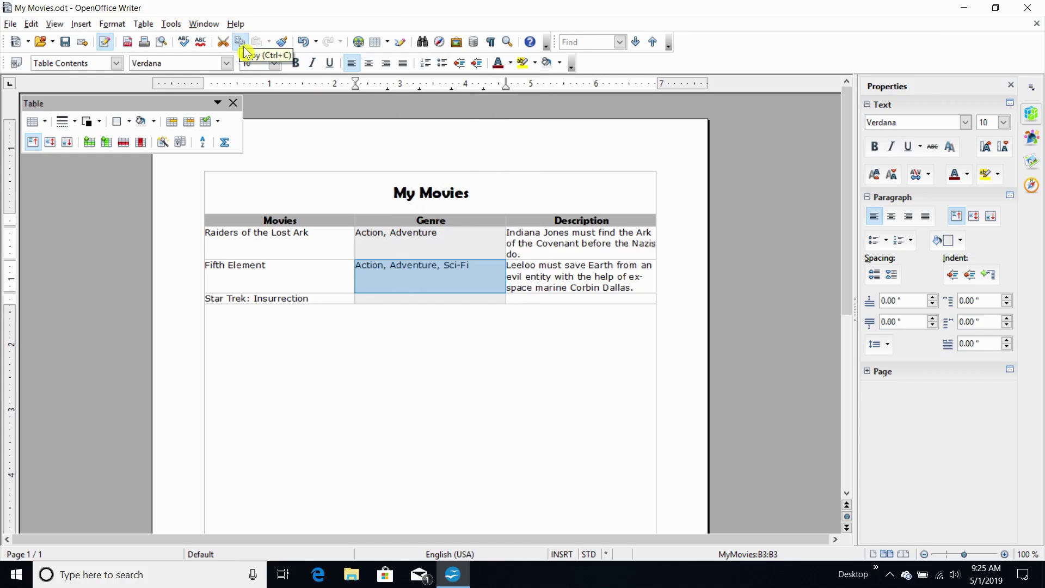
{"action": "left_click", "coordinate": [242, 42]}
{"action": "left_click", "coordinate": [396, 297]}
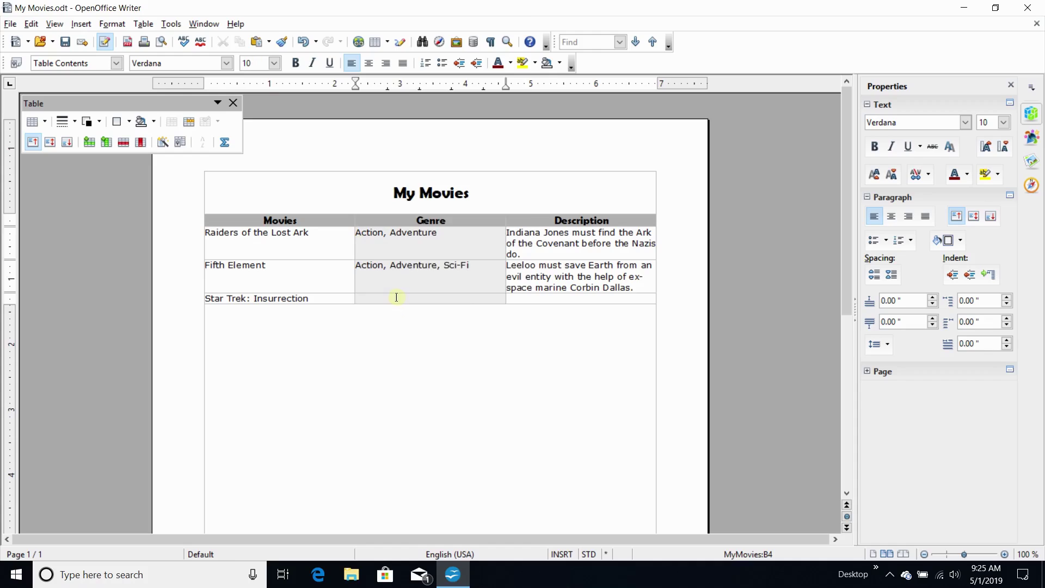
{"action": "right_click", "coordinate": [396, 297]}
{"action": "left_click", "coordinate": [372, 293]}
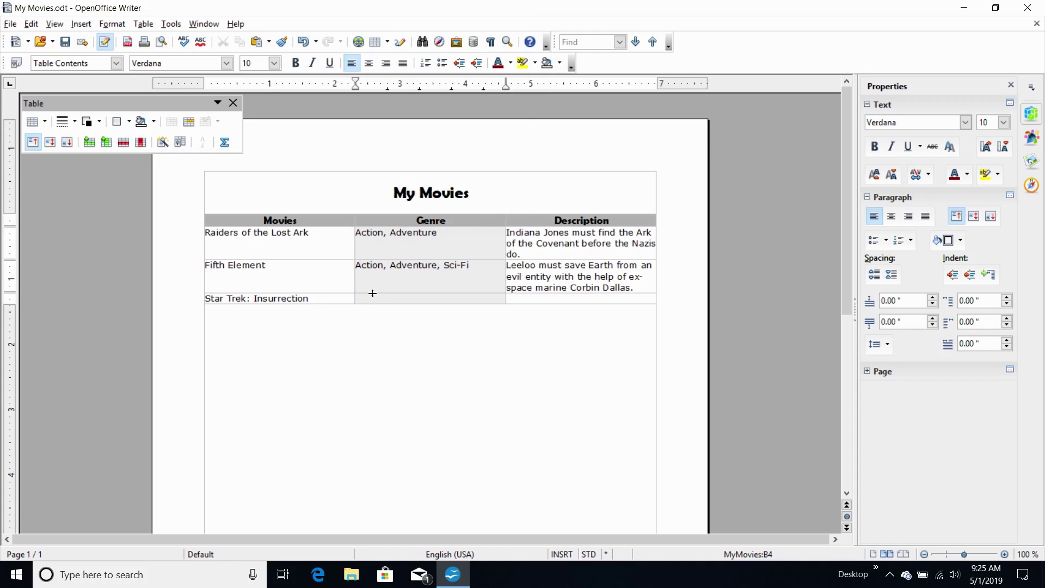
{"action": "left_click", "coordinate": [259, 45]}
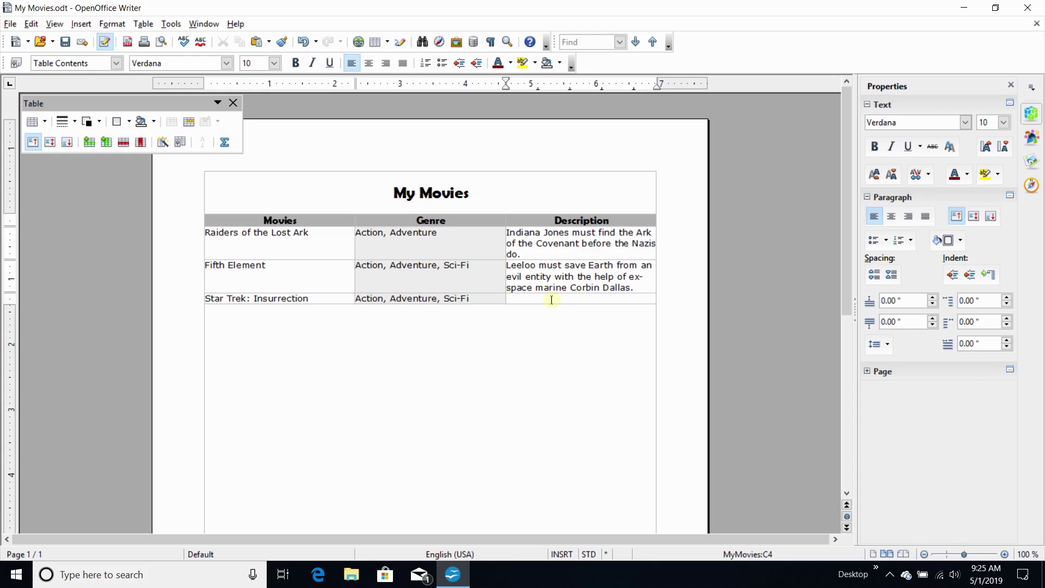
Enter "Captain Picard must stop a Federation Conspiracy." as the description of Star Trek: Insurrection.
{"action": "type", "text": "Captain Picard must stop"}
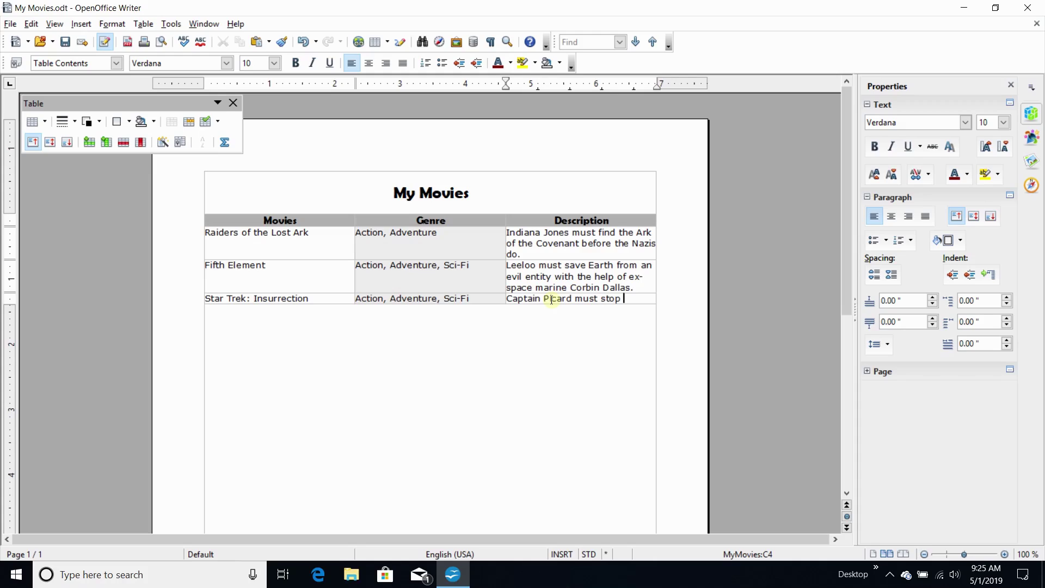
{"action": "type", "text": " a Federatio"}
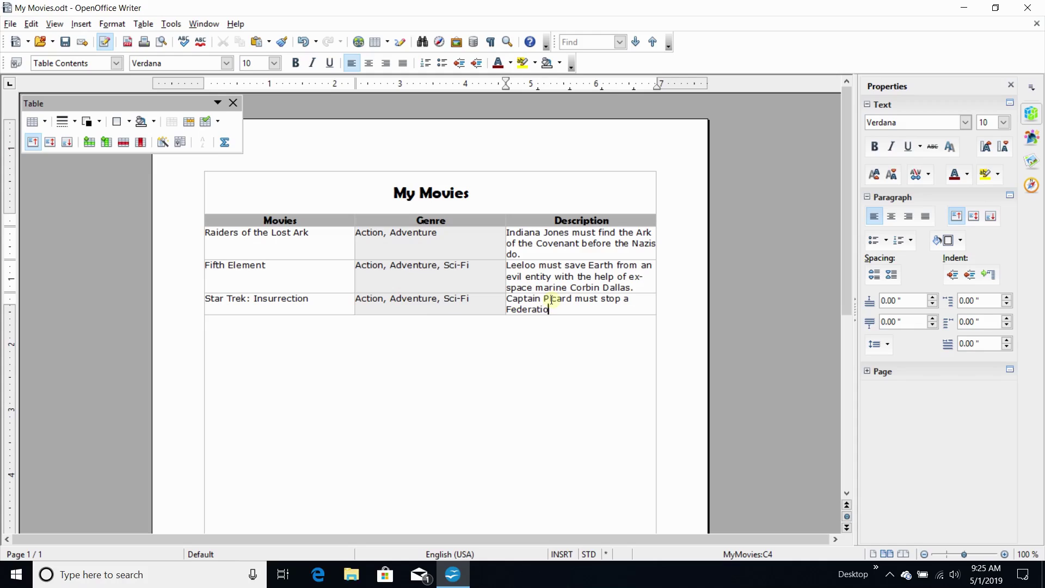
{"action": "type", "text": "n Conspiracy."}
{"action": "left_click", "coordinate": [510, 370]}
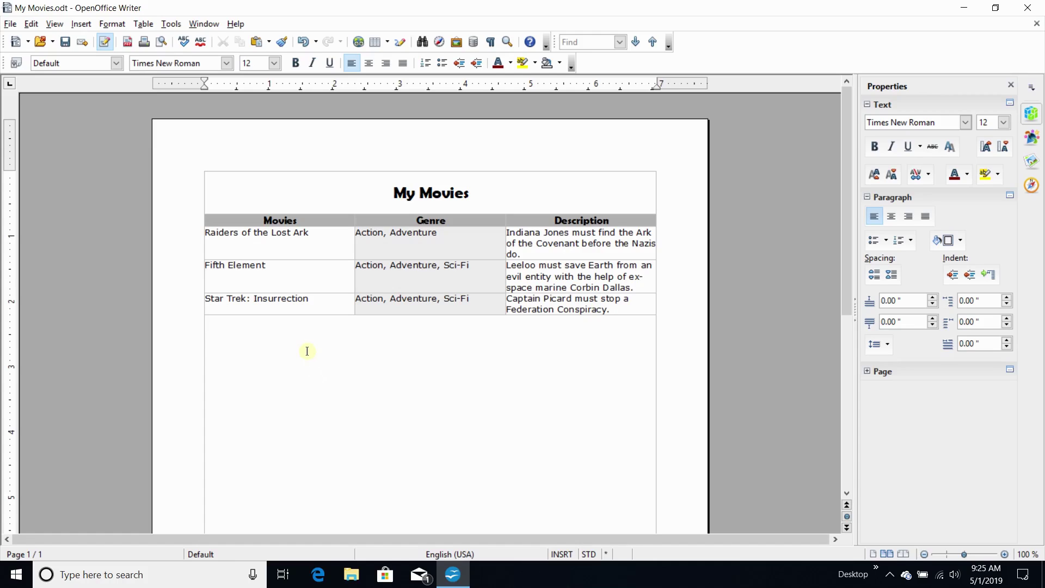
Give the Fifth Element cell in the Movies column a light red background color.
{"action": "left_click", "coordinate": [288, 266]}
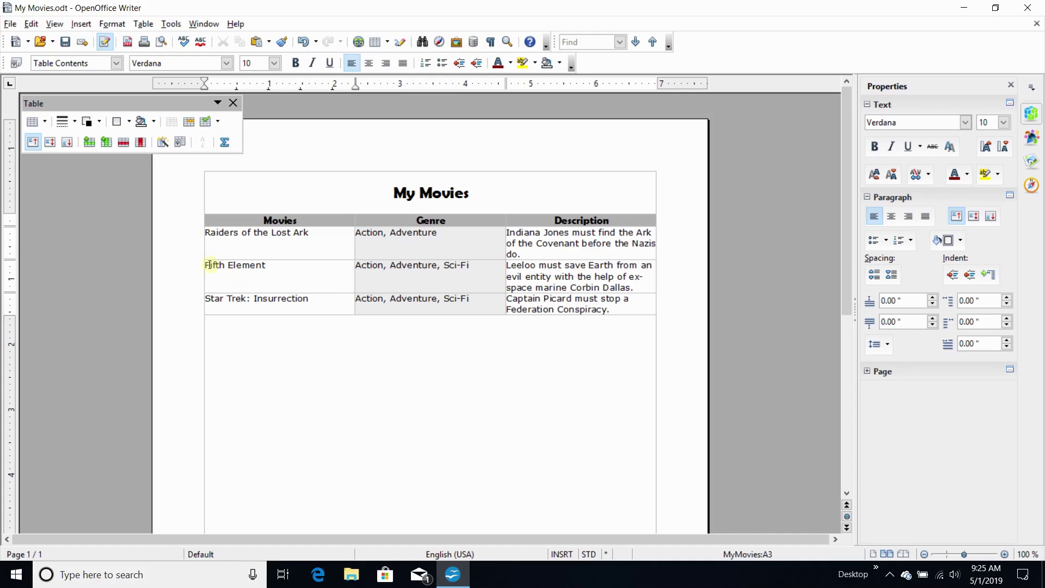
{"action": "left_click_drag", "start_coordinate": [206, 266], "coordinate": [345, 291]}
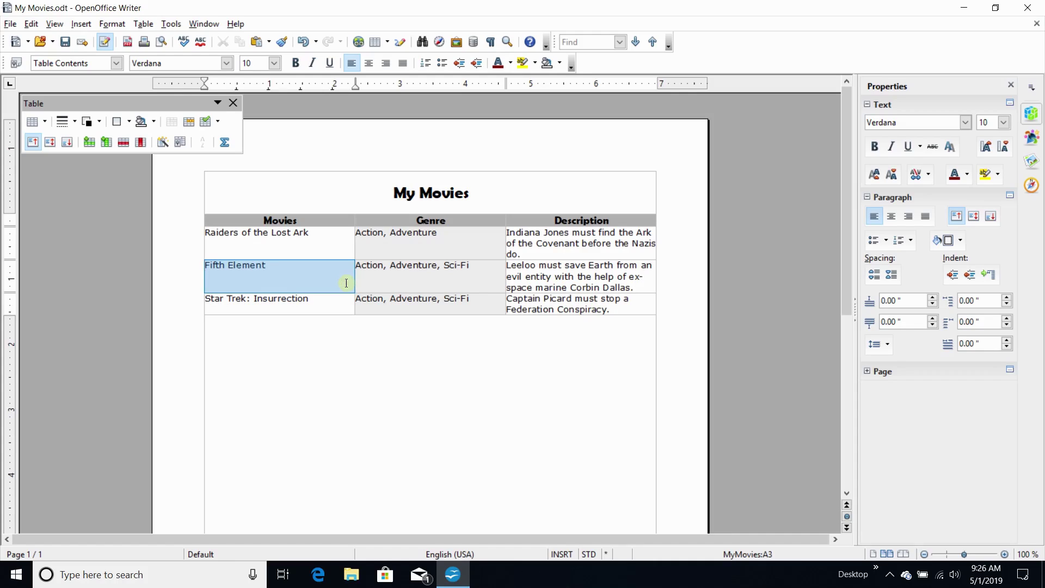
{"action": "left_click_drag", "start_coordinate": [268, 281], "coordinate": [261, 278]}
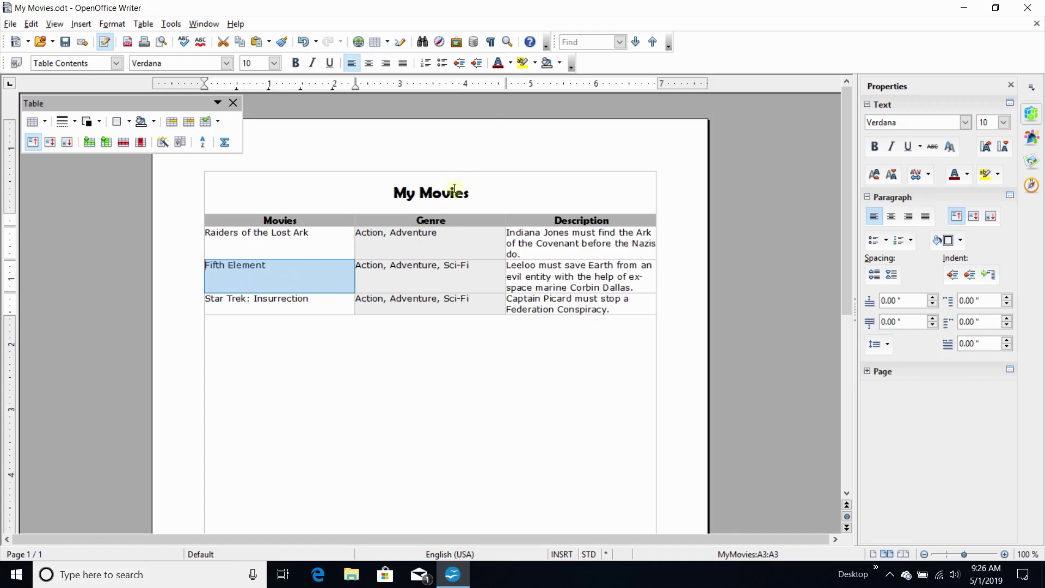
{"action": "left_click", "coordinate": [547, 66]}
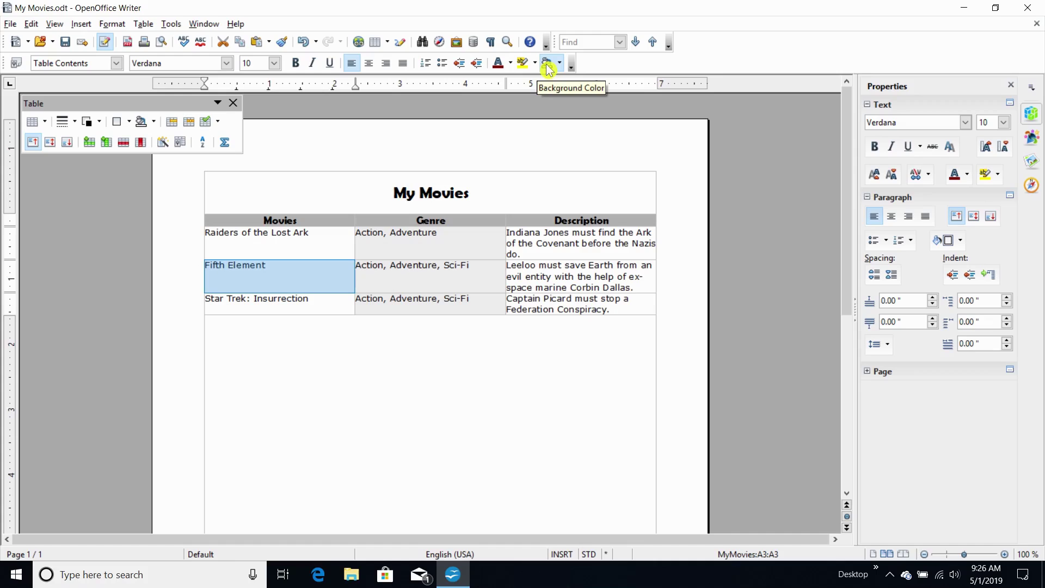
{"action": "left_click", "coordinate": [559, 64]}
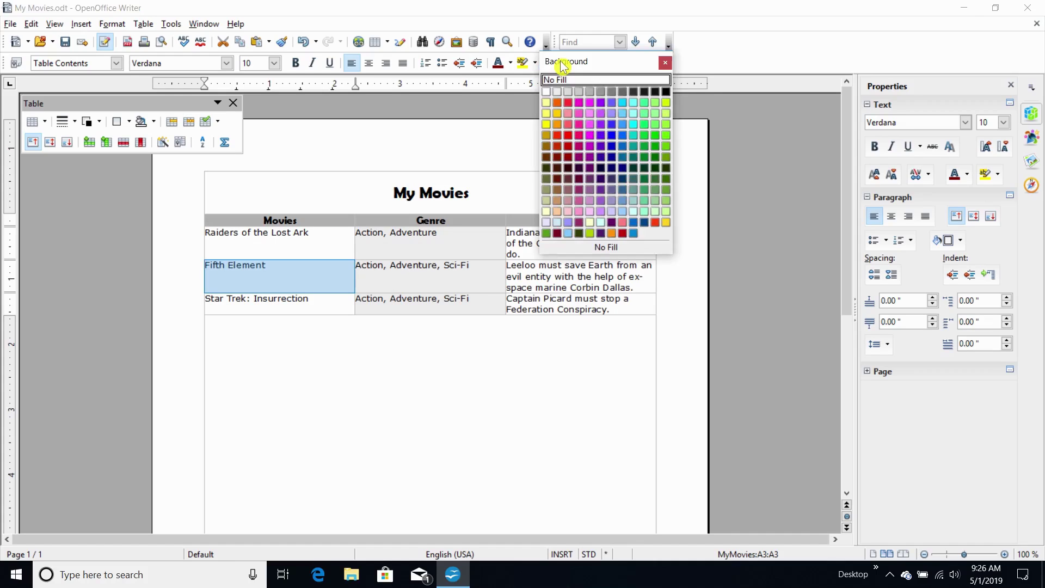
{"action": "left_click", "coordinate": [569, 115]}
{"action": "left_click", "coordinate": [440, 332]}
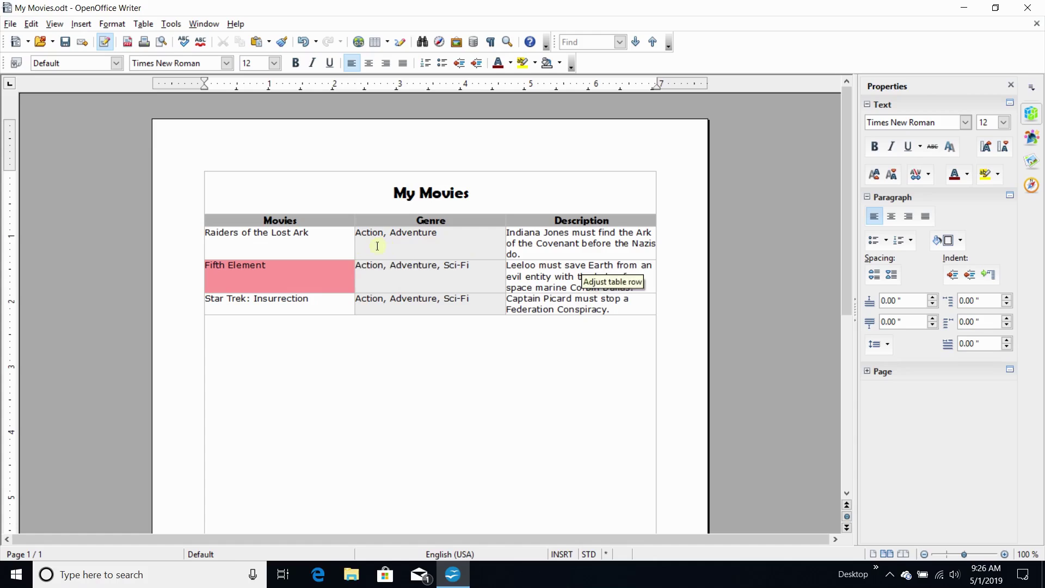
Sort the rows of the whole table by column 1, alphanumeric and in ascending order.
{"action": "left_click", "coordinate": [257, 276]}
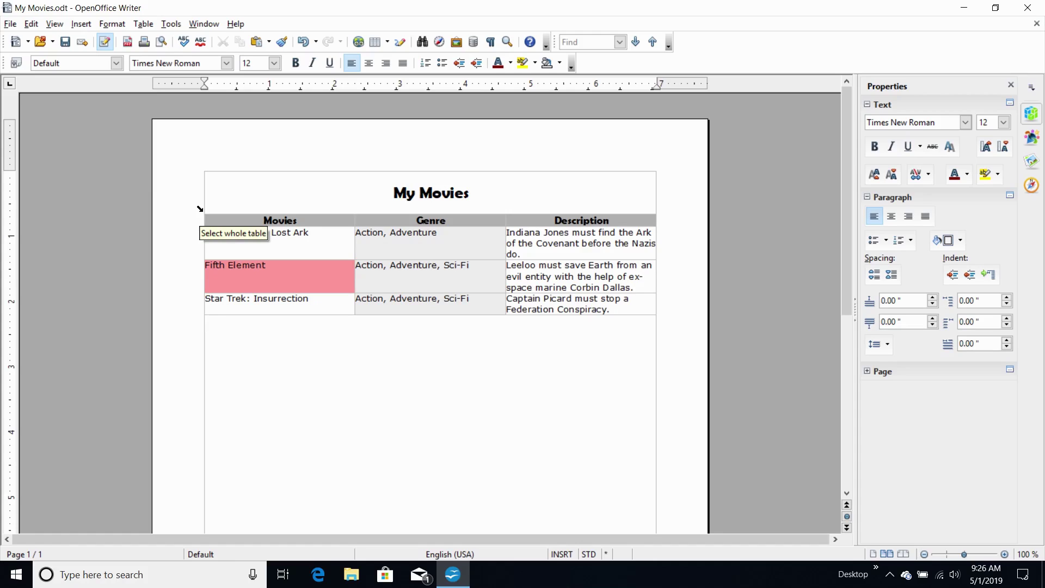
{"action": "left_click", "coordinate": [200, 208]}
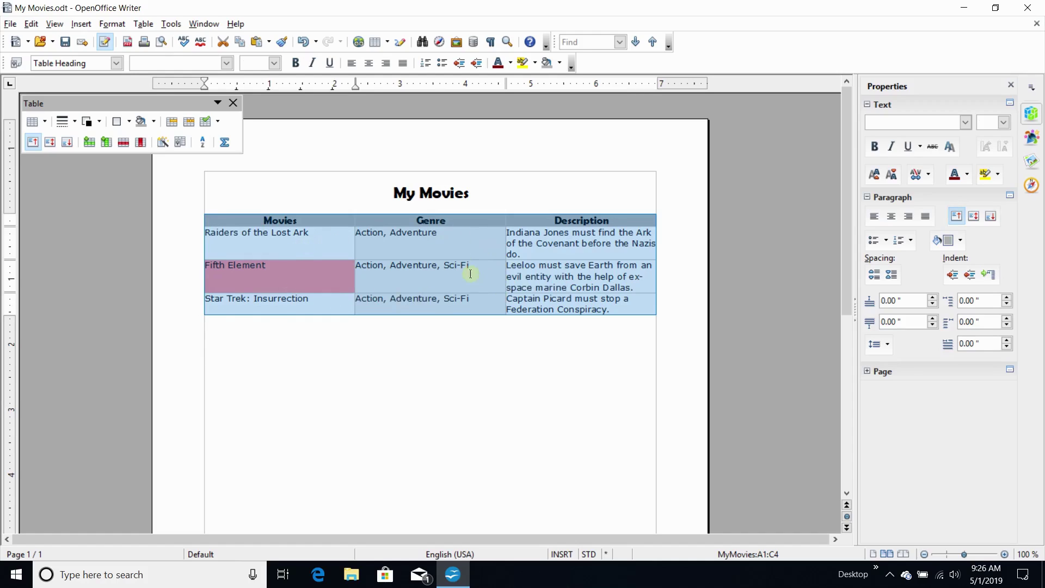
{"action": "left_click", "coordinate": [143, 24]}
{"action": "left_click", "coordinate": [143, 24]}
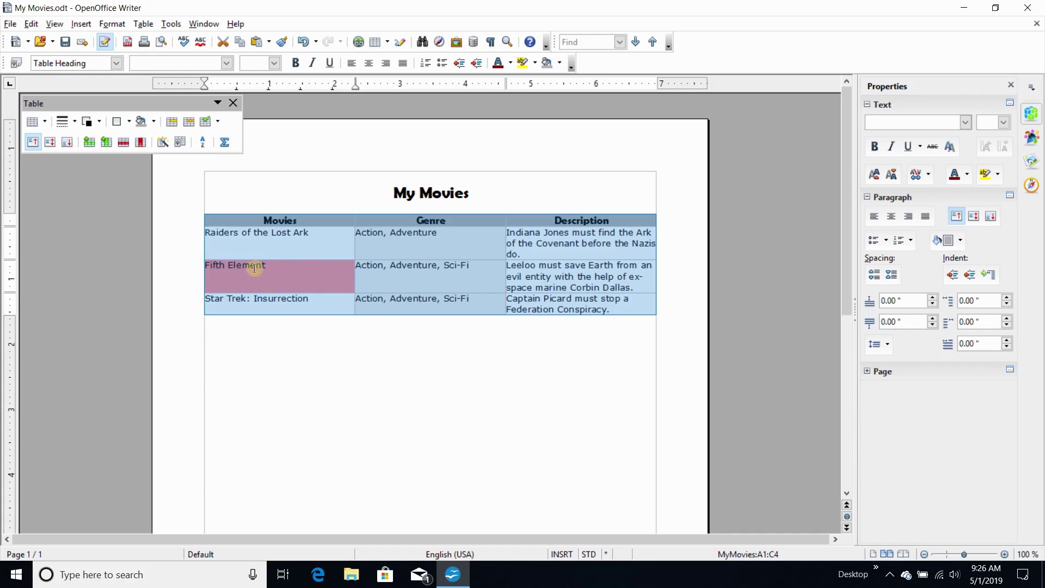
{"action": "left_click", "coordinate": [202, 142]}
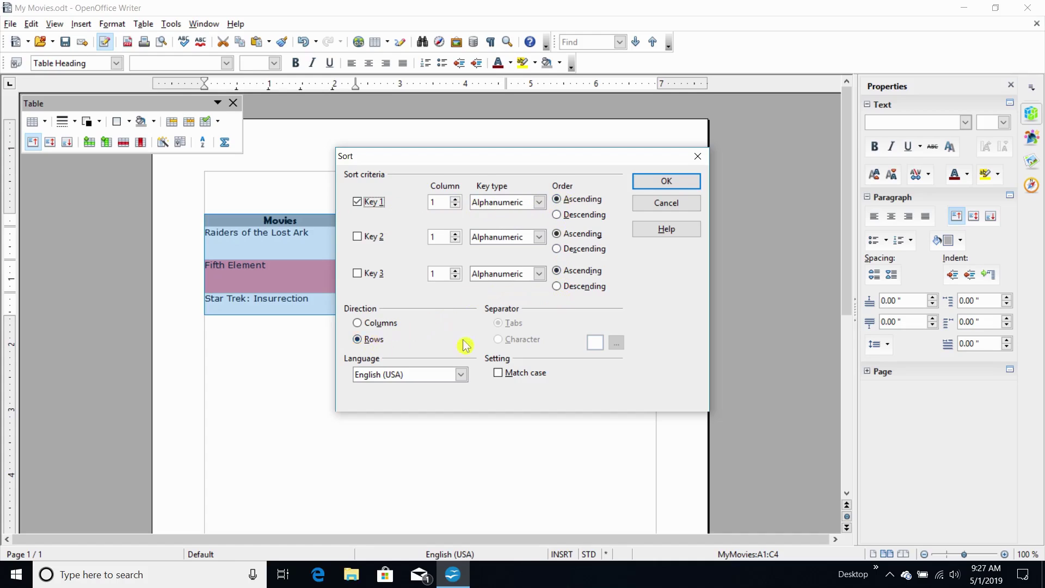
{"action": "left_click", "coordinate": [664, 181]}
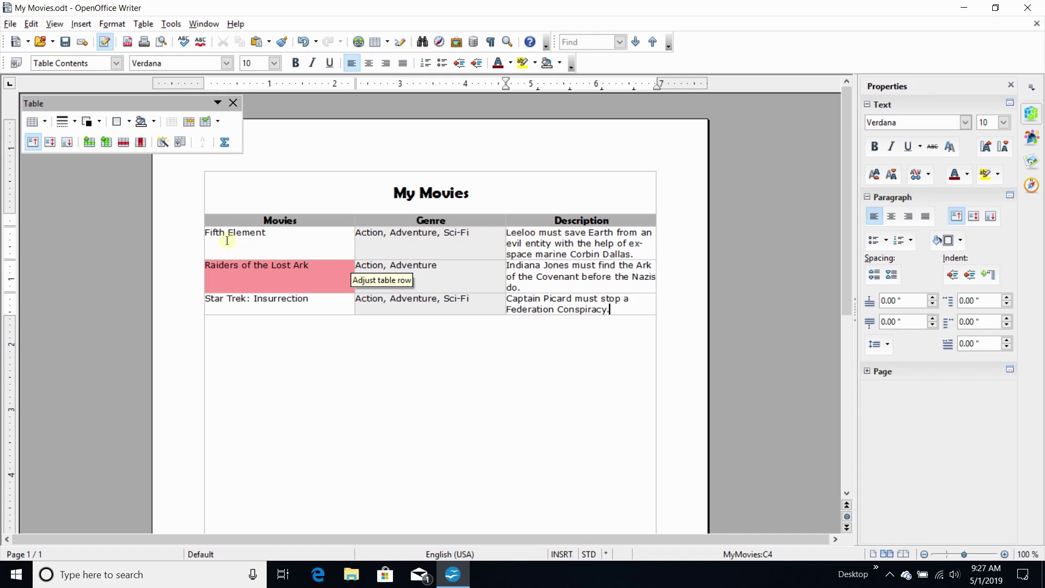
Remove the background color from the Raiders of the Lost Ark cell by setting it to No Fill.
{"action": "left_click", "coordinate": [231, 269]}
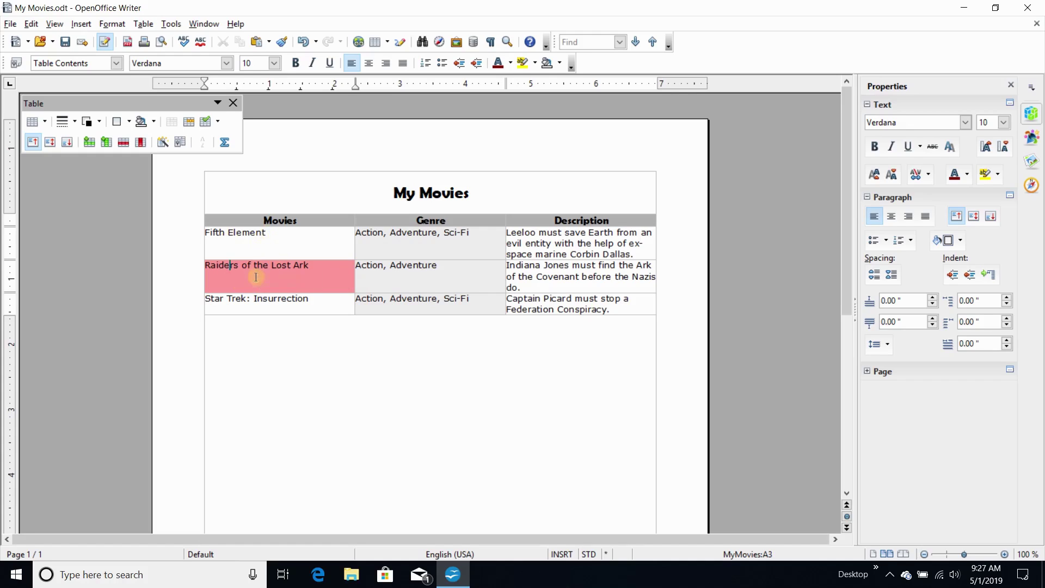
{"action": "left_click", "coordinate": [342, 275]}
{"action": "left_click_drag", "start_coordinate": [205, 265], "coordinate": [350, 283]}
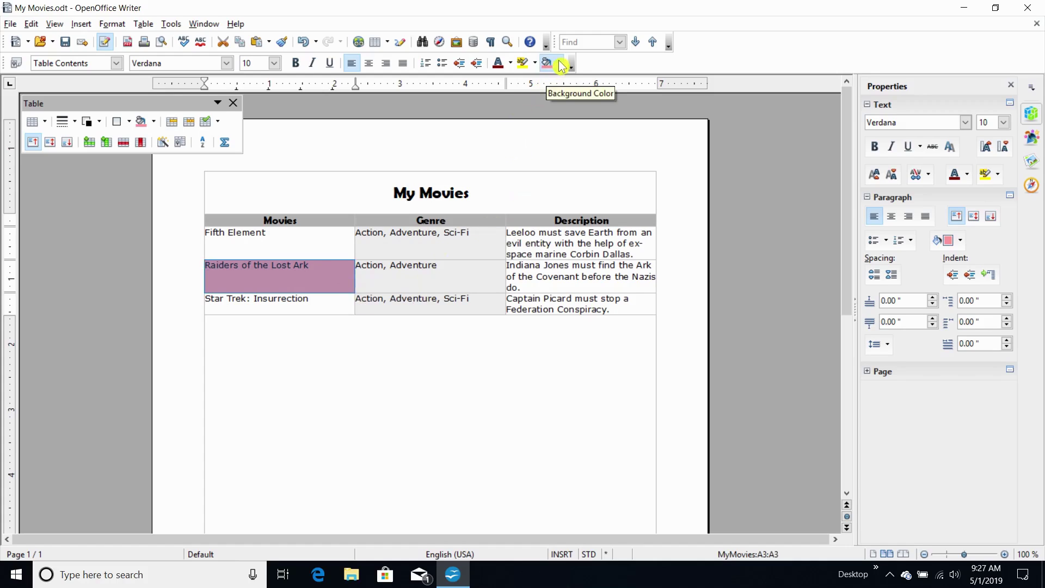
{"action": "left_click", "coordinate": [329, 274]}
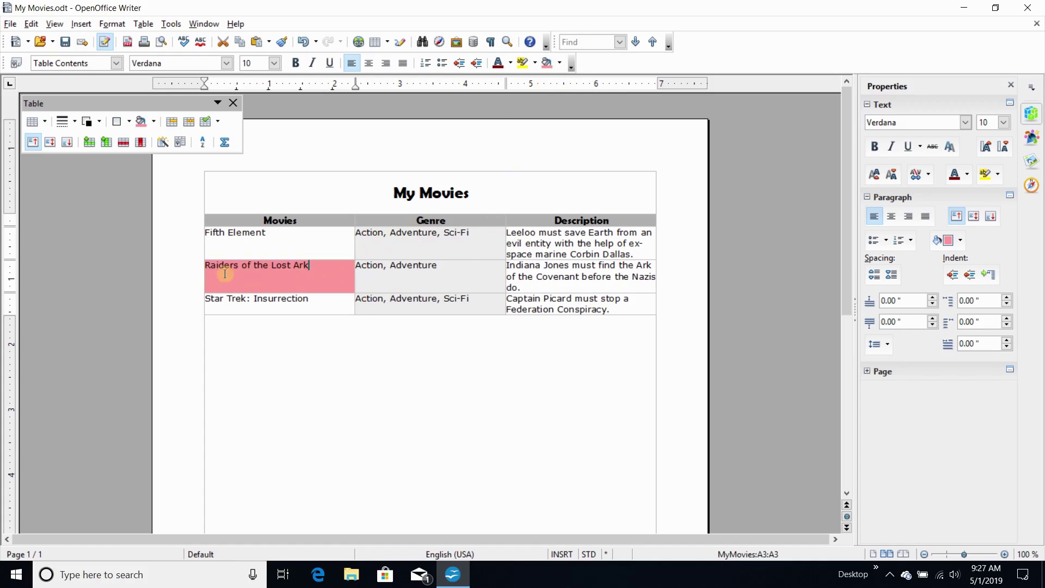
{"action": "left_click_drag", "start_coordinate": [205, 265], "coordinate": [321, 300]}
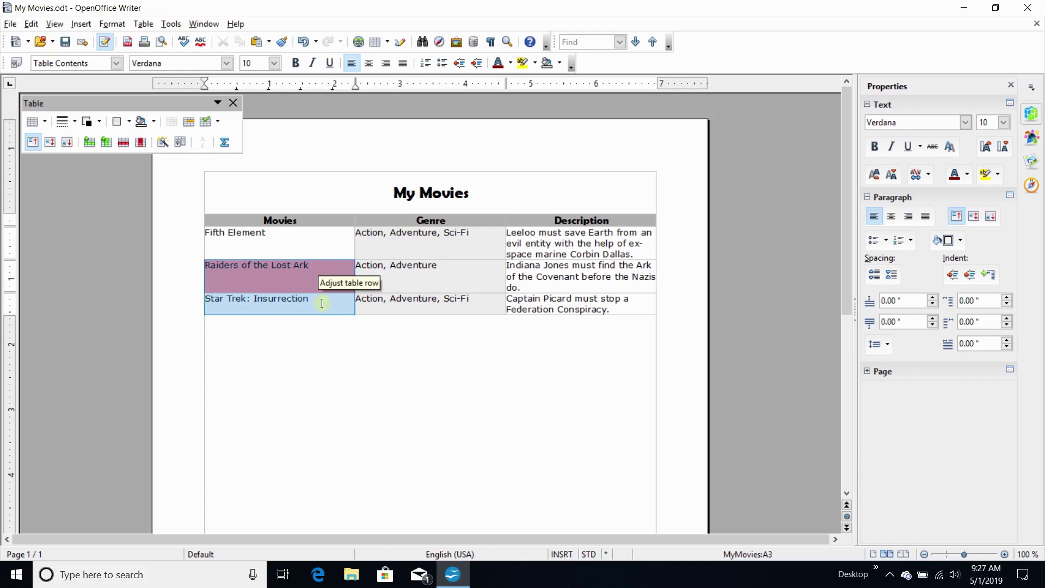
{"action": "left_click", "coordinate": [334, 284]}
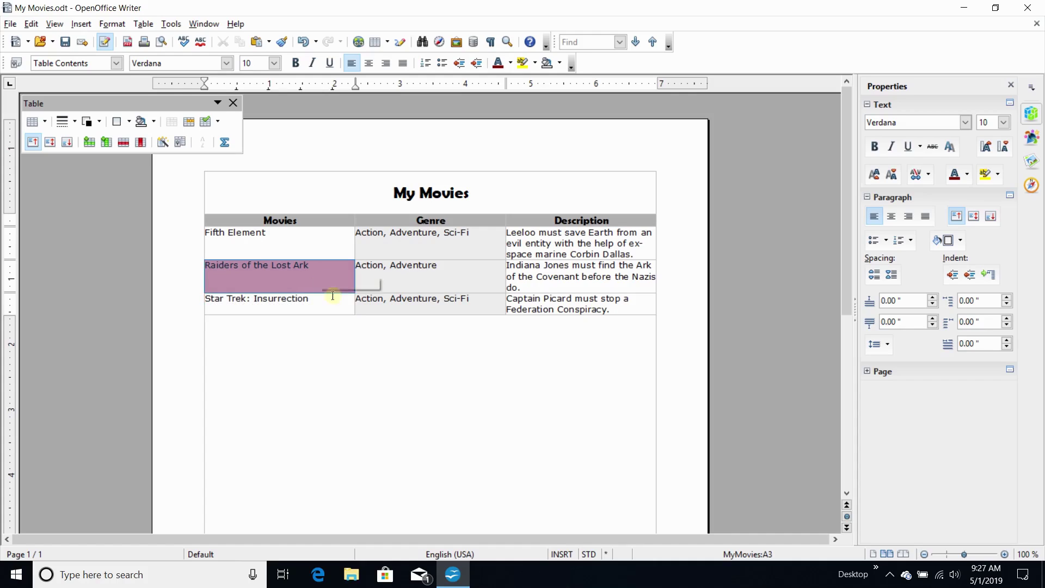
{"action": "left_click_drag", "start_coordinate": [352, 297], "coordinate": [352, 290]}
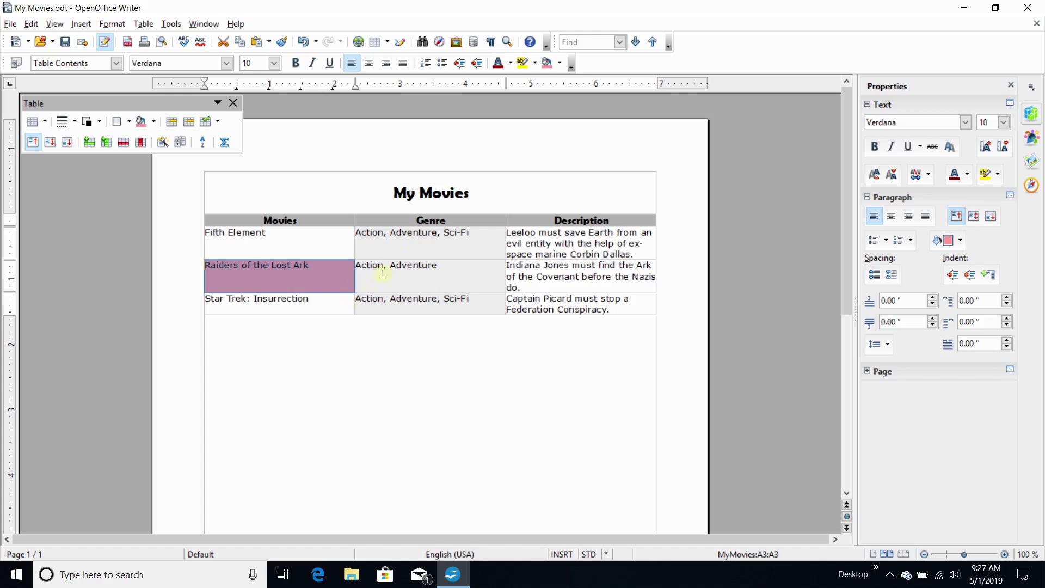
{"action": "left_click", "coordinate": [564, 66]}
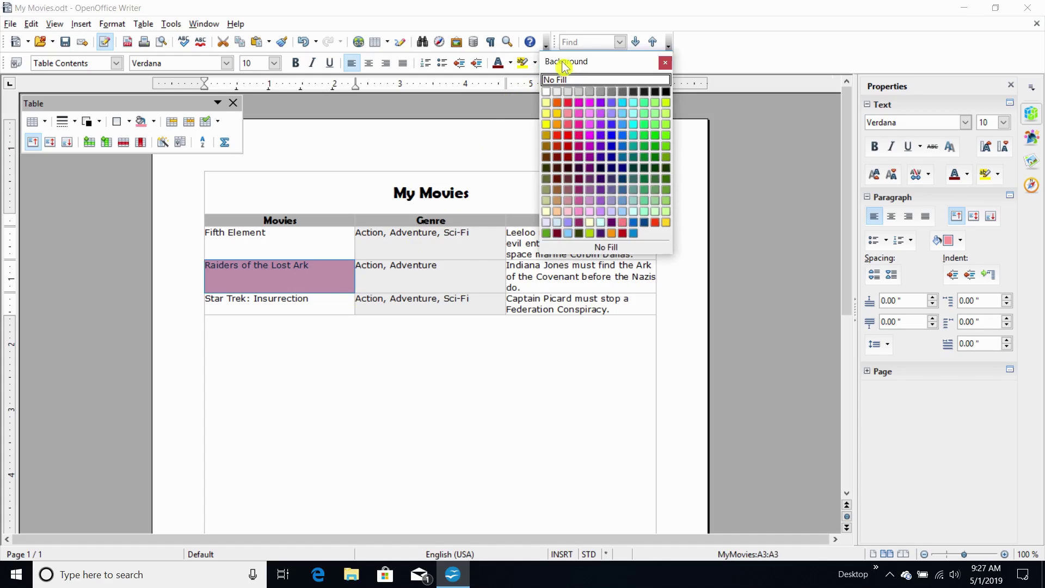
{"action": "left_click", "coordinate": [573, 82]}
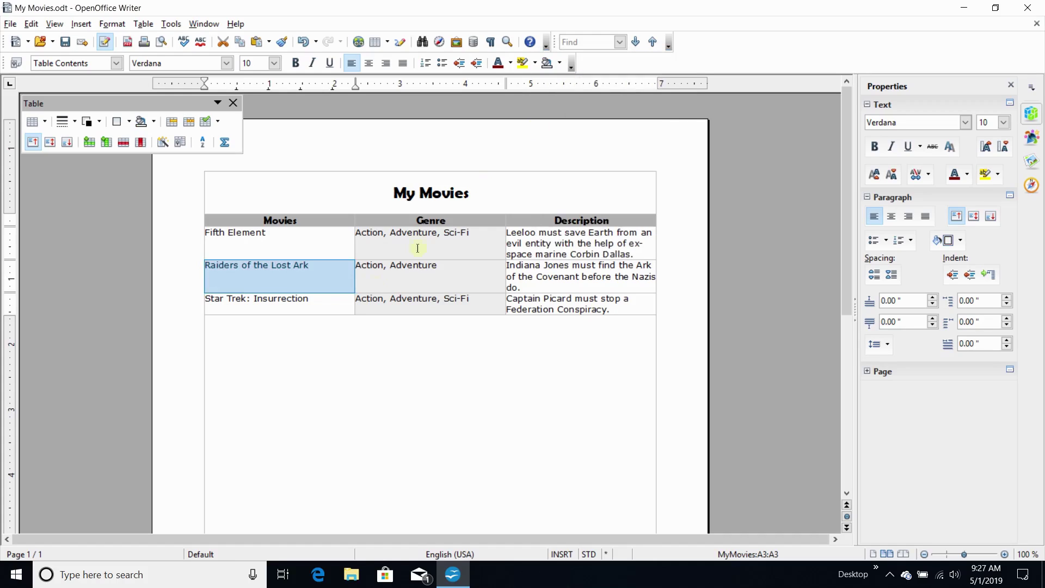
{"action": "left_click", "coordinate": [315, 304]}
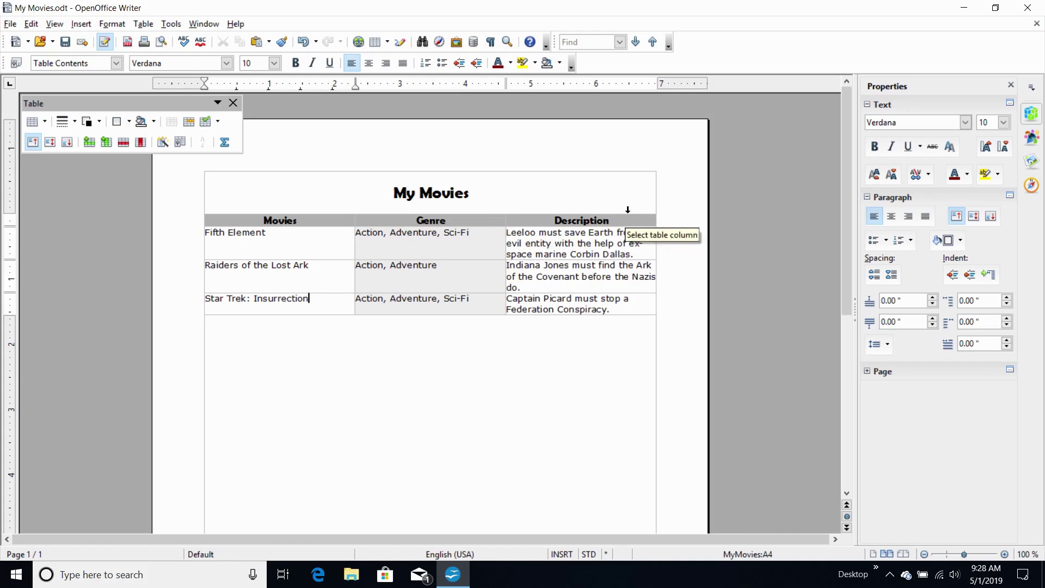
Insert one new table column after the Description column.
{"action": "left_click", "coordinate": [595, 233]}
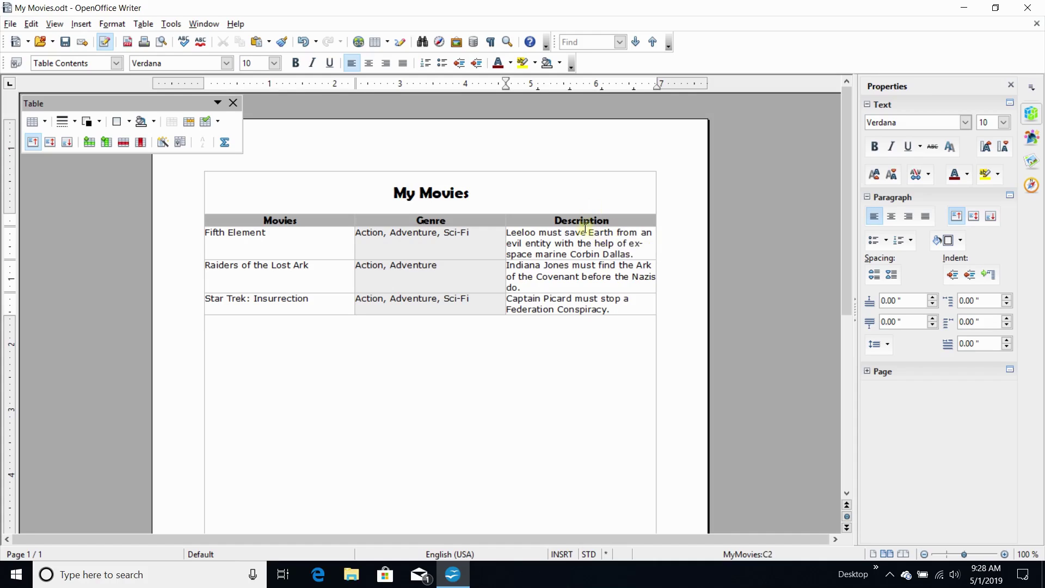
{"action": "right_click", "coordinate": [600, 239]}
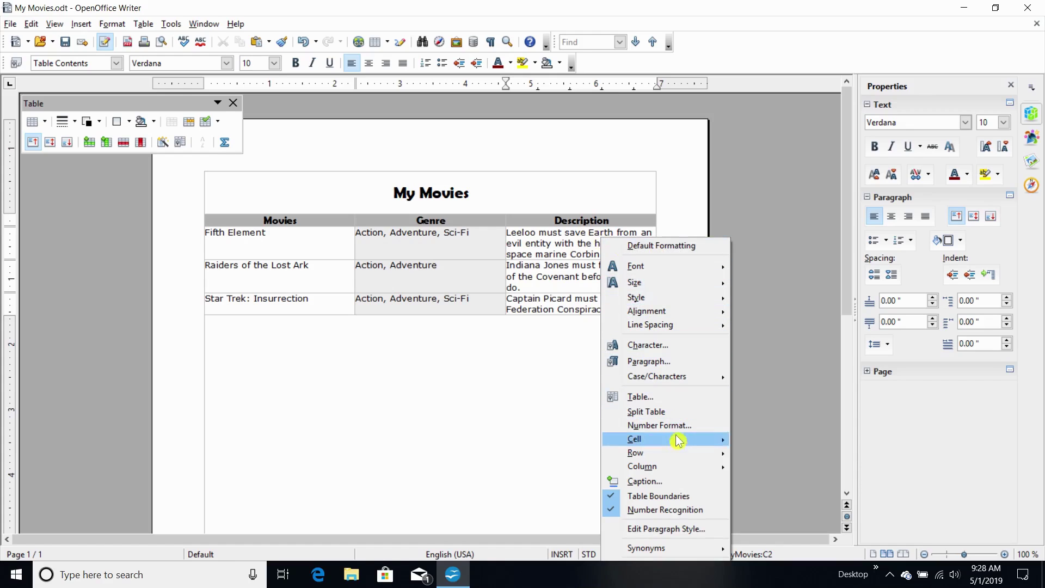
{"action": "mouse_move", "coordinate": [670, 472]}
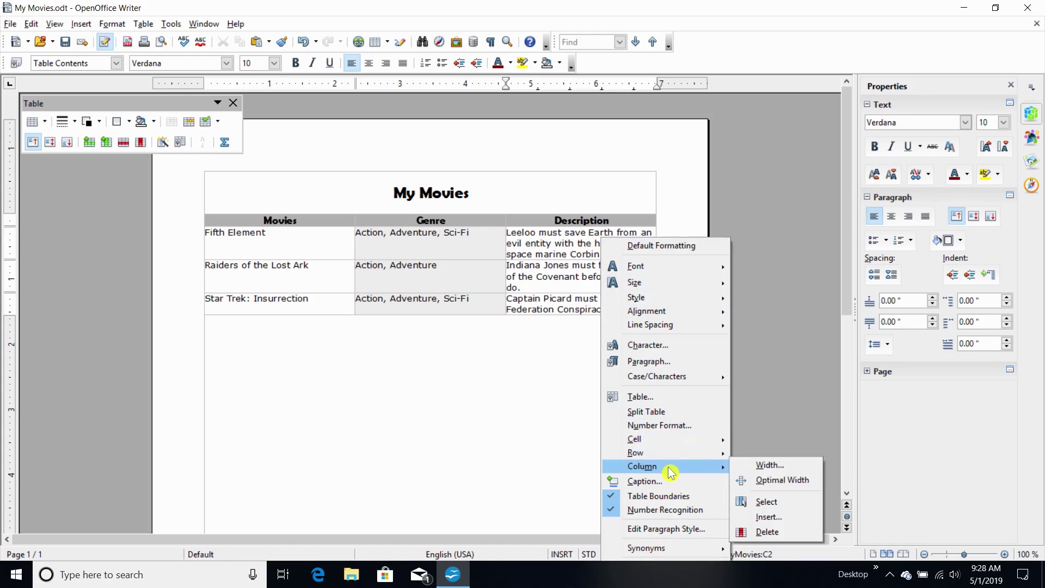
{"action": "left_click", "coordinate": [770, 517]}
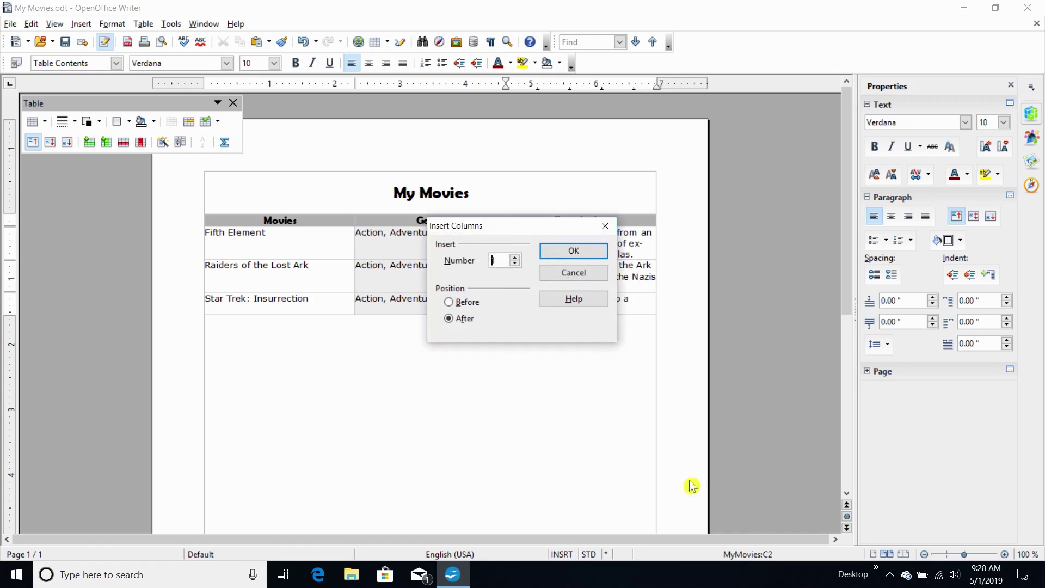
{"action": "left_click", "coordinate": [466, 321]}
{"action": "left_click", "coordinate": [573, 251]}
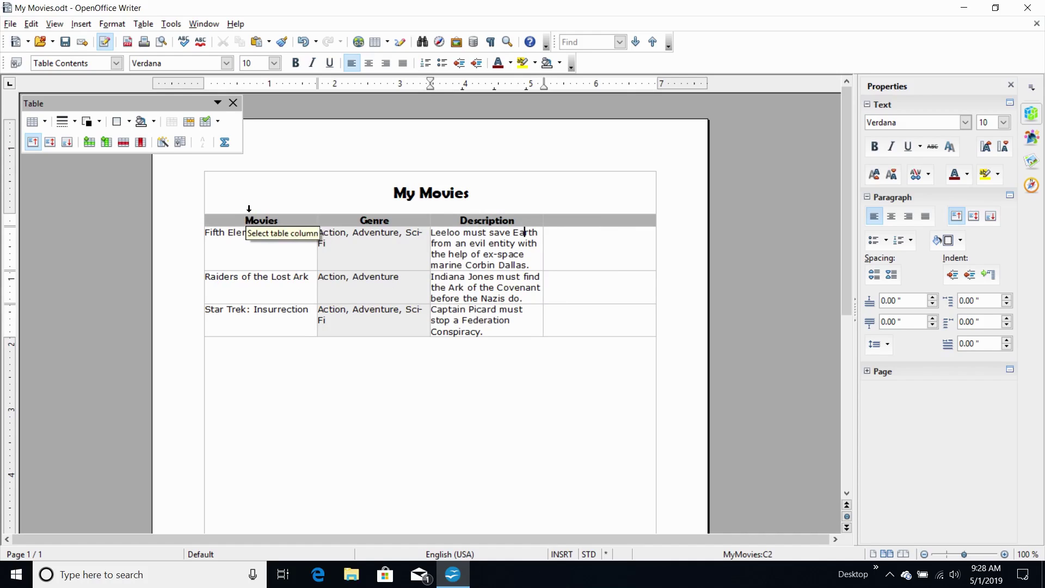
Try to move the Genre column's contents into the empty column beginning at the Fifth Element row, and undo the move.
{"action": "left_click", "coordinate": [249, 208]}
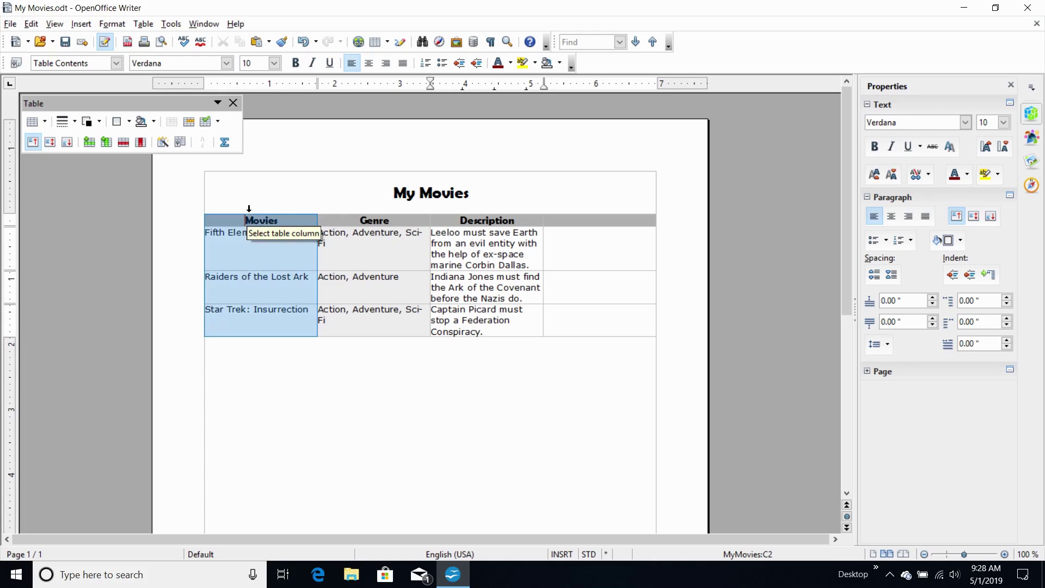
{"action": "left_click", "coordinate": [361, 209]}
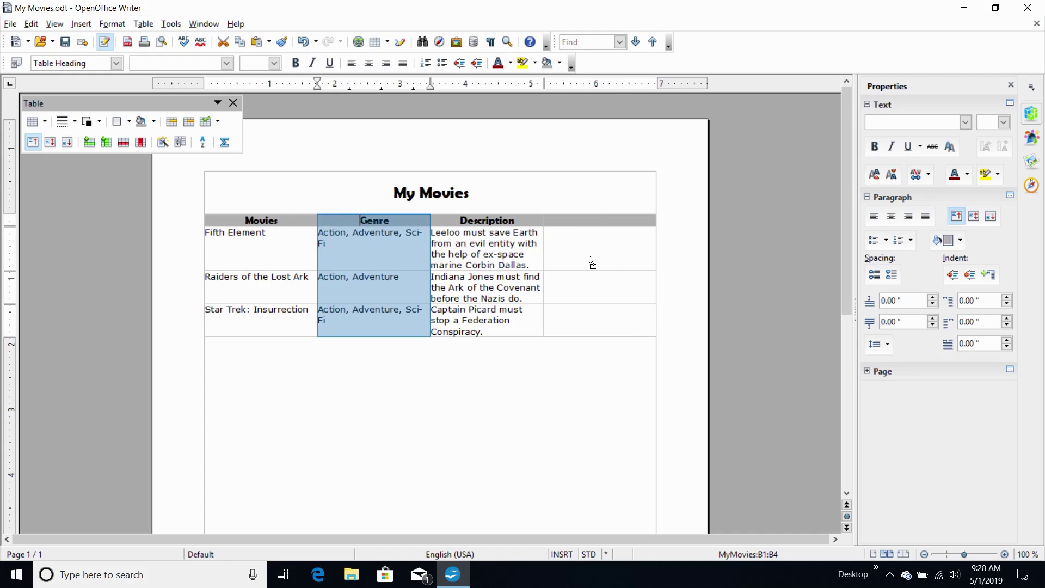
{"action": "left_click_drag", "start_coordinate": [592, 262], "coordinate": [592, 262]}
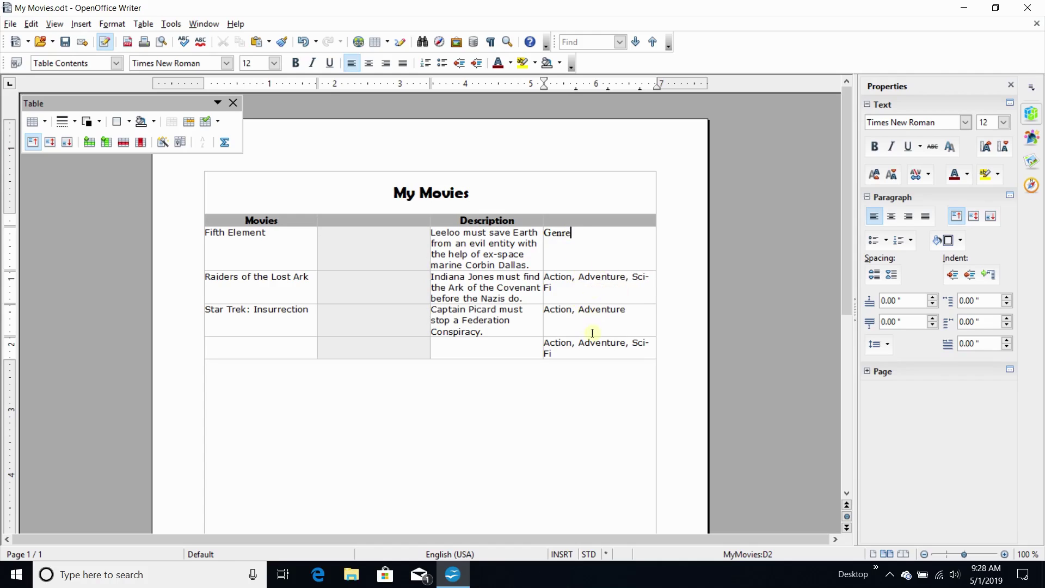
{"action": "key", "text": "ctrl+z"}
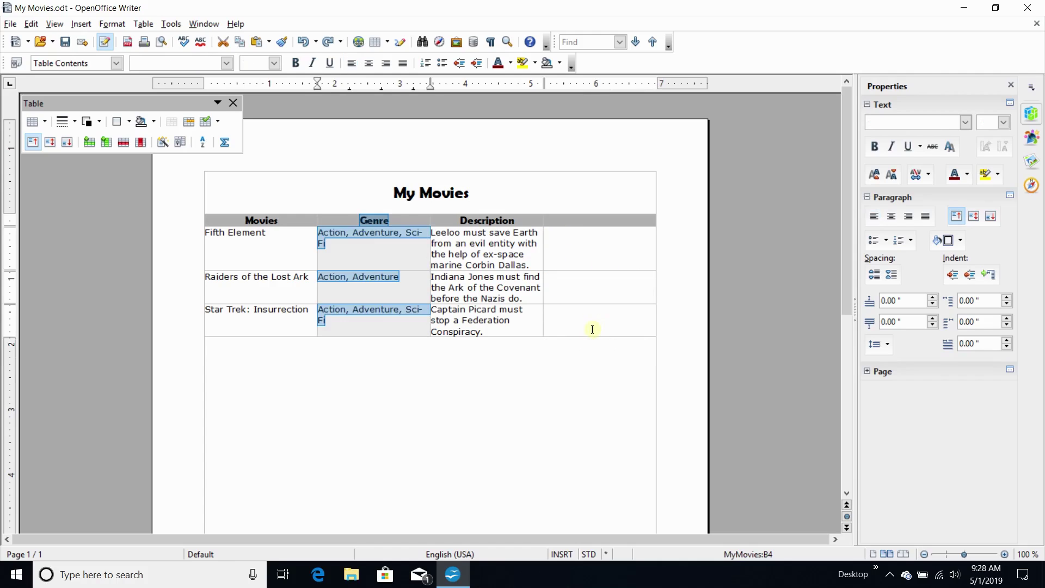
Move the Genre column's heading and entries into the empty last column, starting at its header cell.
{"action": "left_click", "coordinate": [381, 234]}
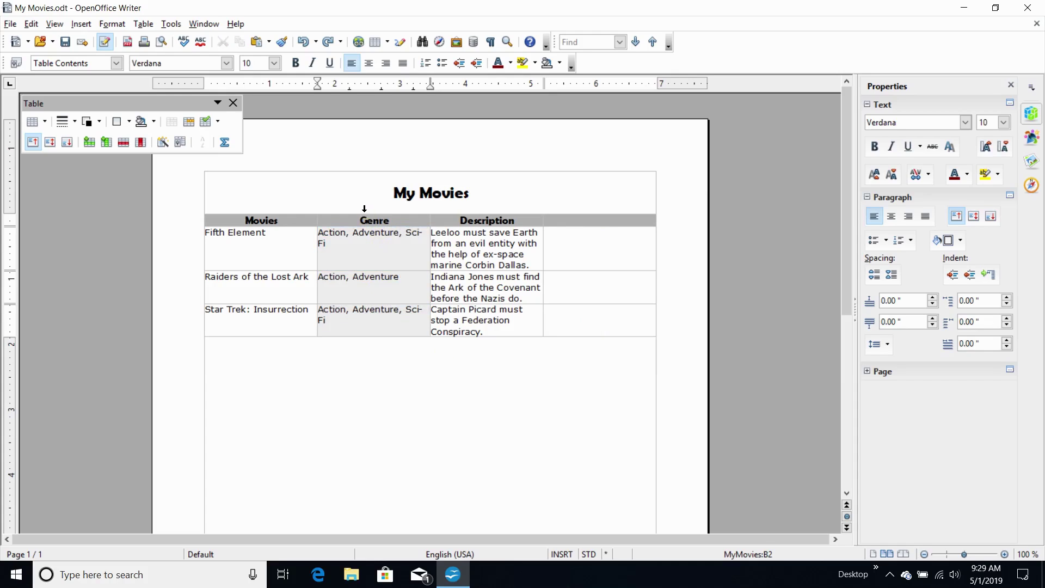
{"action": "left_click", "coordinate": [362, 209]}
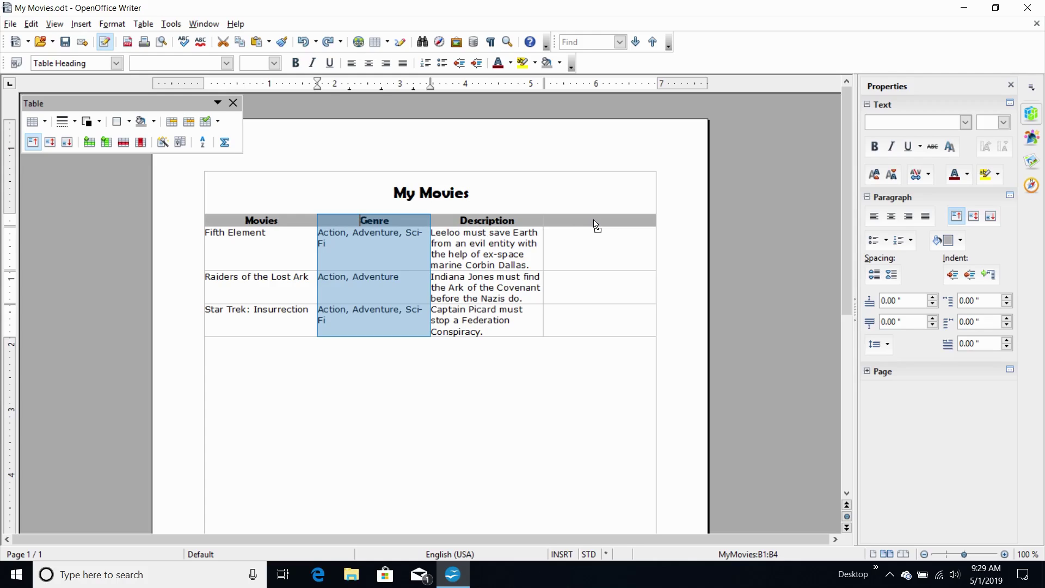
{"action": "left_click_drag", "start_coordinate": [596, 224], "coordinate": [594, 221]}
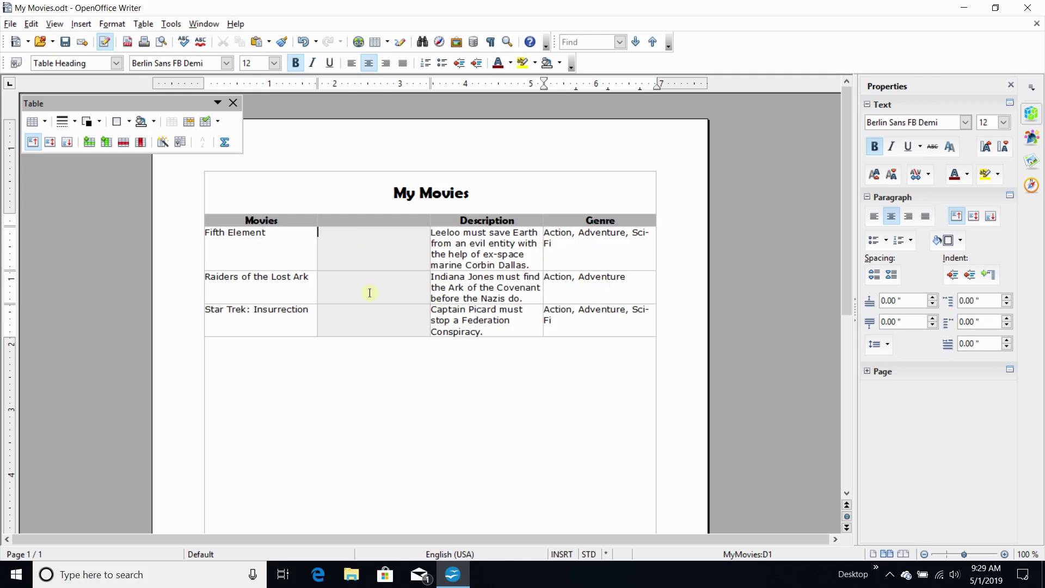
Delete the empty column between the Movies and Description columns.
{"action": "left_click", "coordinate": [371, 321]}
{"action": "left_click", "coordinate": [374, 291]}
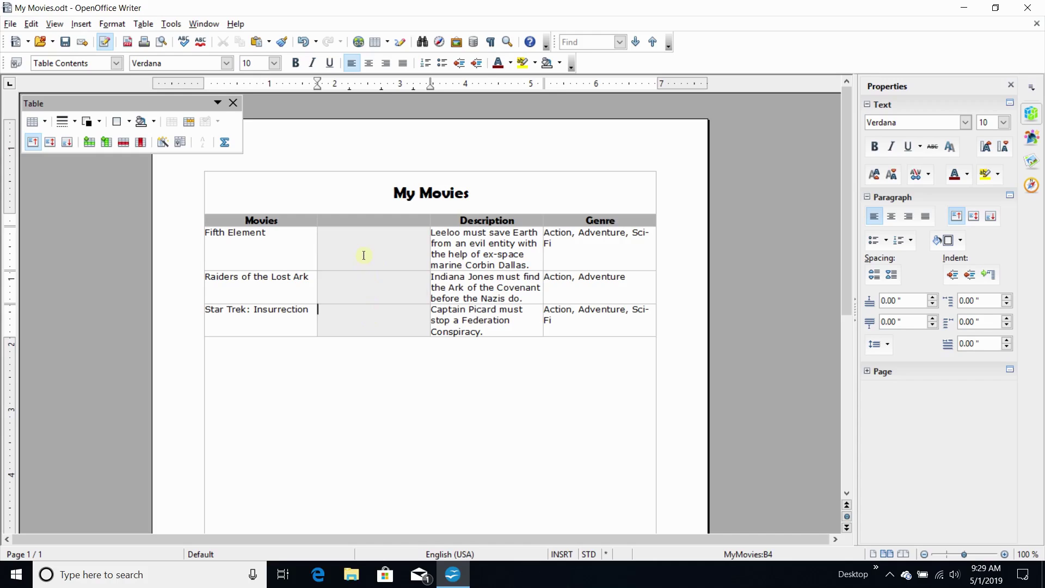
{"action": "left_click", "coordinate": [371, 208]}
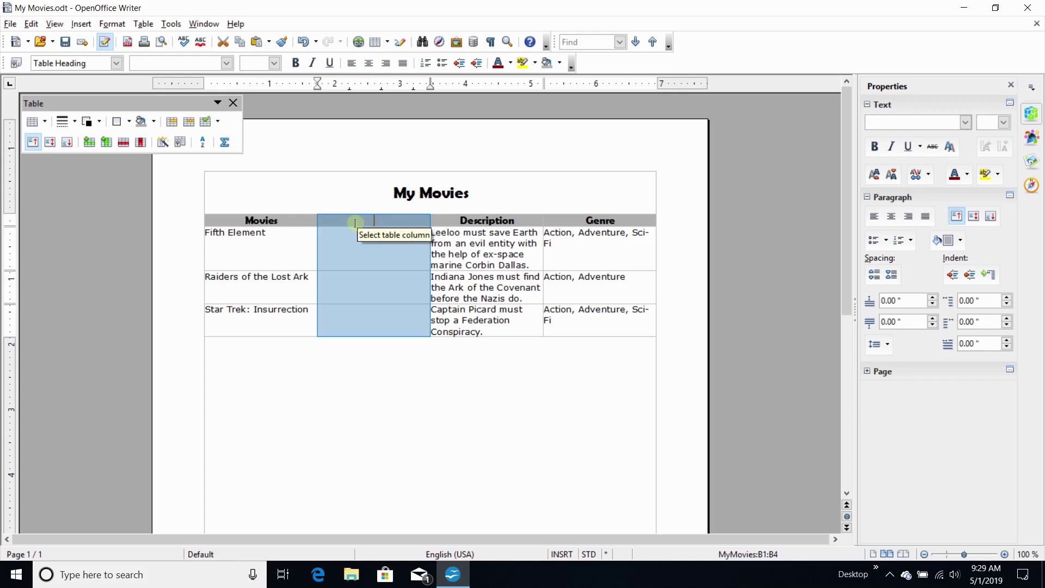
{"action": "left_click", "coordinate": [366, 223]}
{"action": "left_click", "coordinate": [385, 229]}
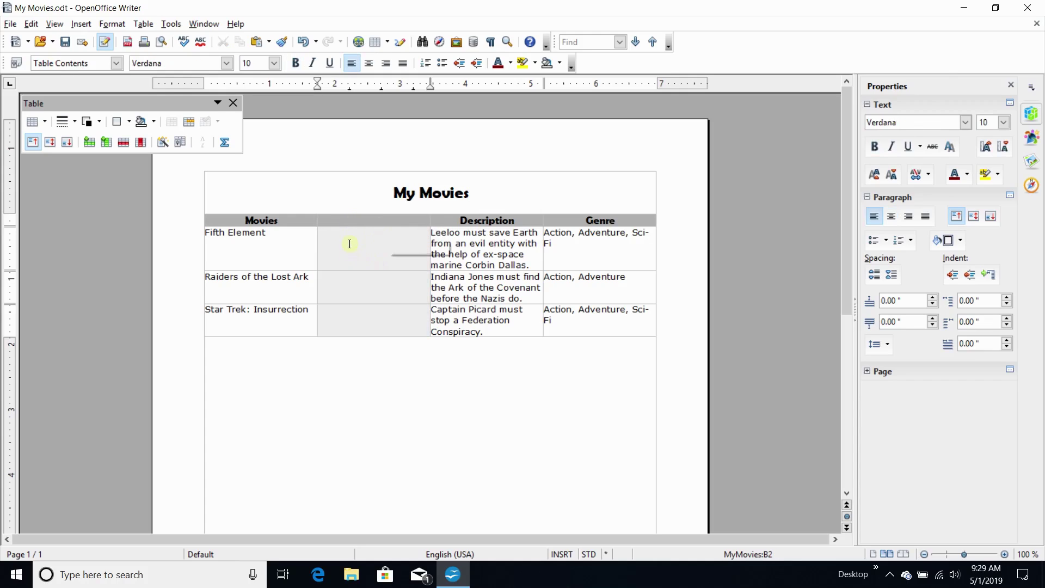
{"action": "right_click", "coordinate": [362, 233]}
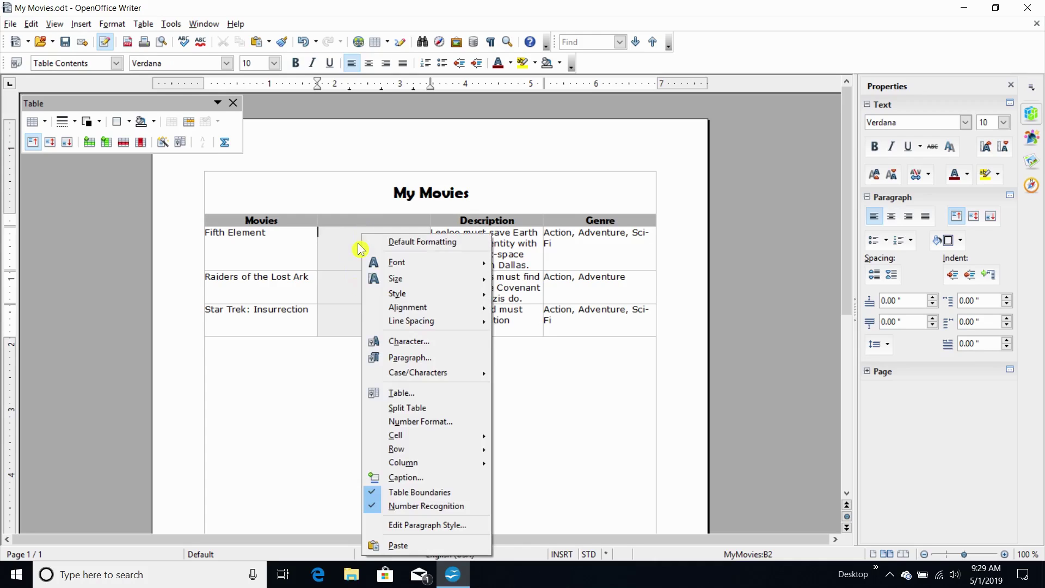
{"action": "mouse_move", "coordinate": [414, 466]}
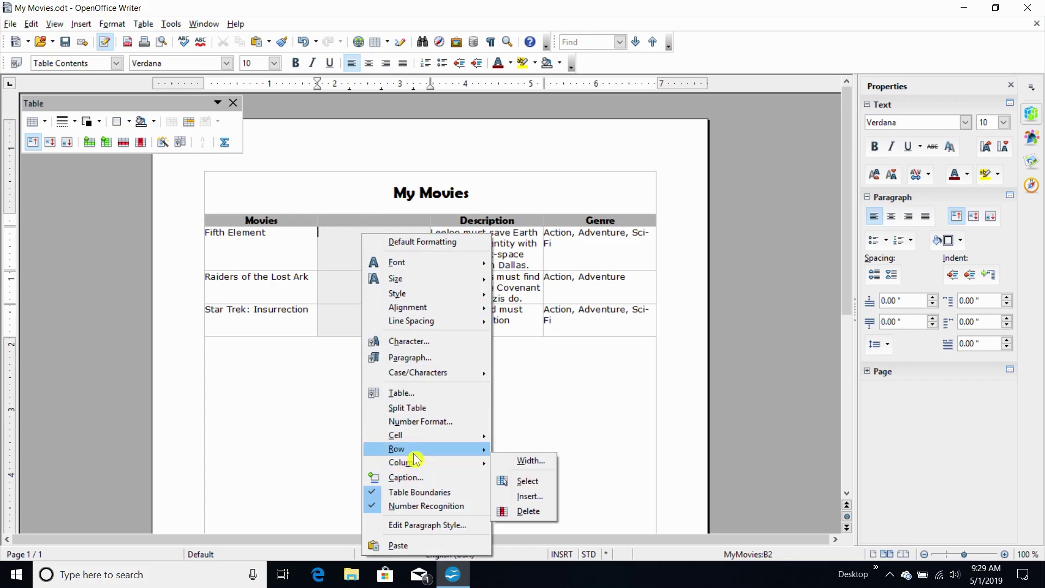
{"action": "left_click", "coordinate": [547, 511]}
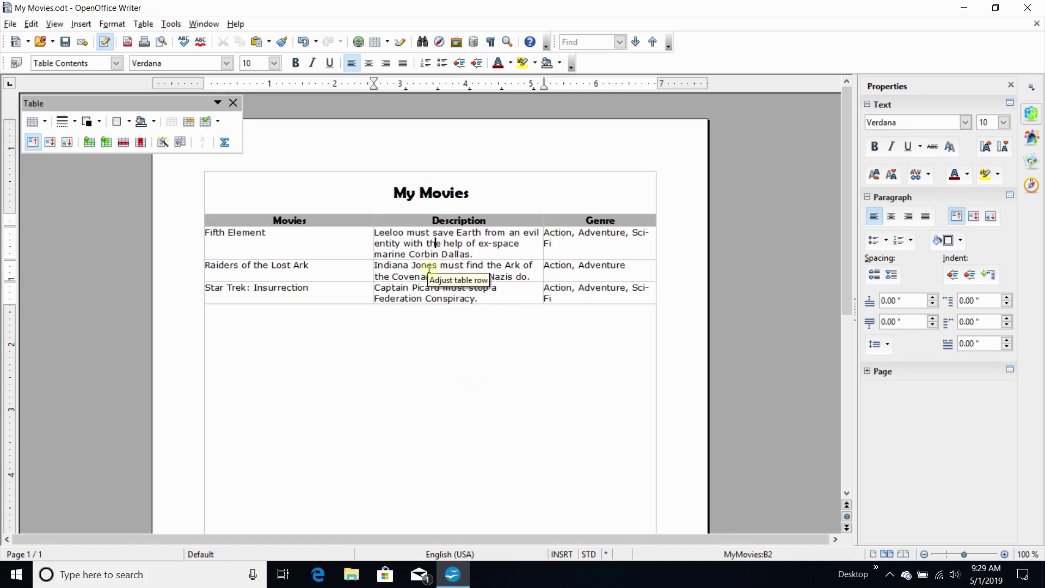
Give the three description cells below the Description heading a light gray background.
{"action": "left_click", "coordinate": [425, 288]}
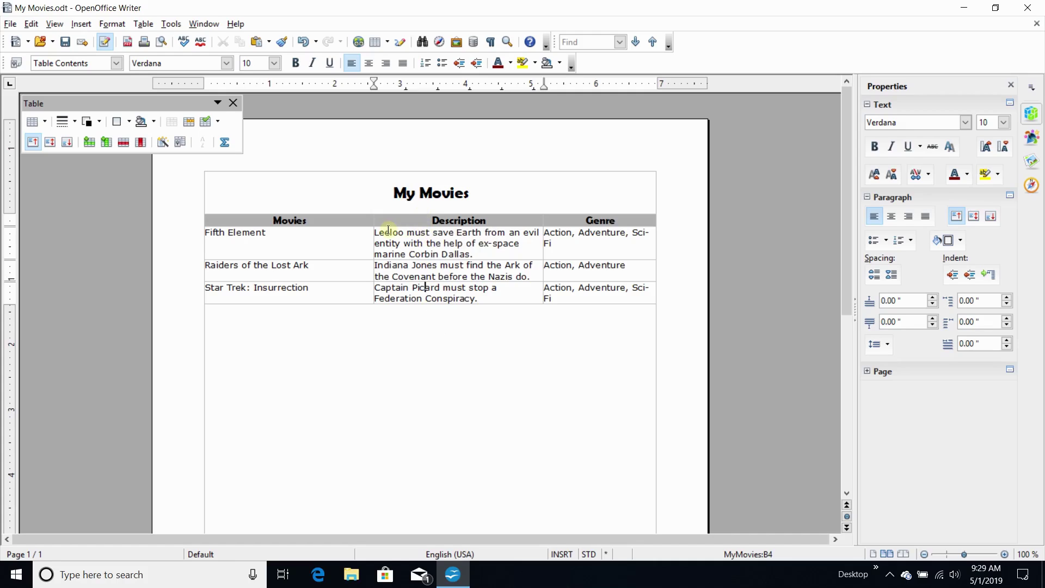
{"action": "left_click_drag", "start_coordinate": [375, 233], "coordinate": [479, 287]}
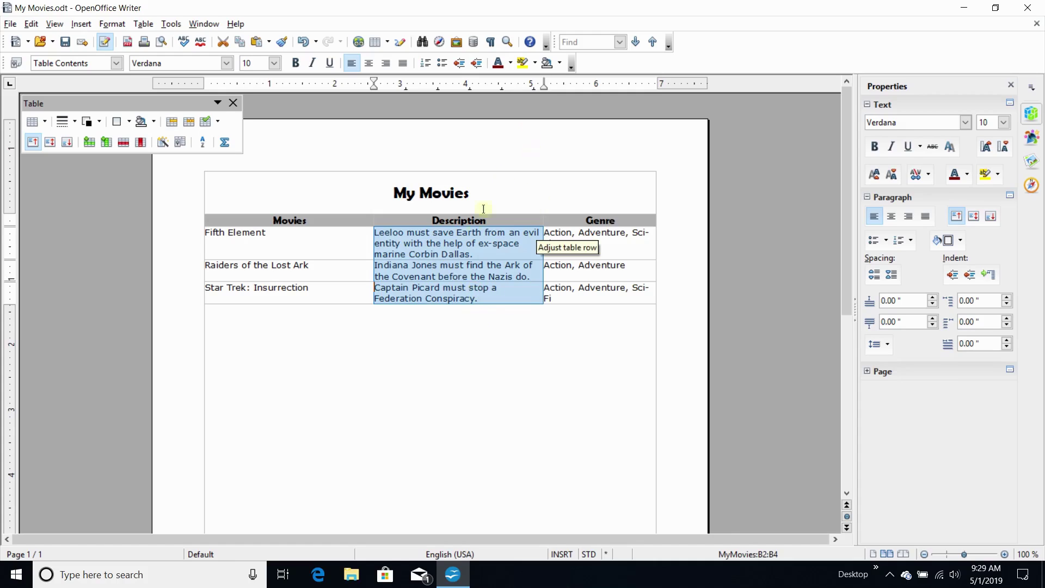
{"action": "left_click", "coordinate": [408, 233]}
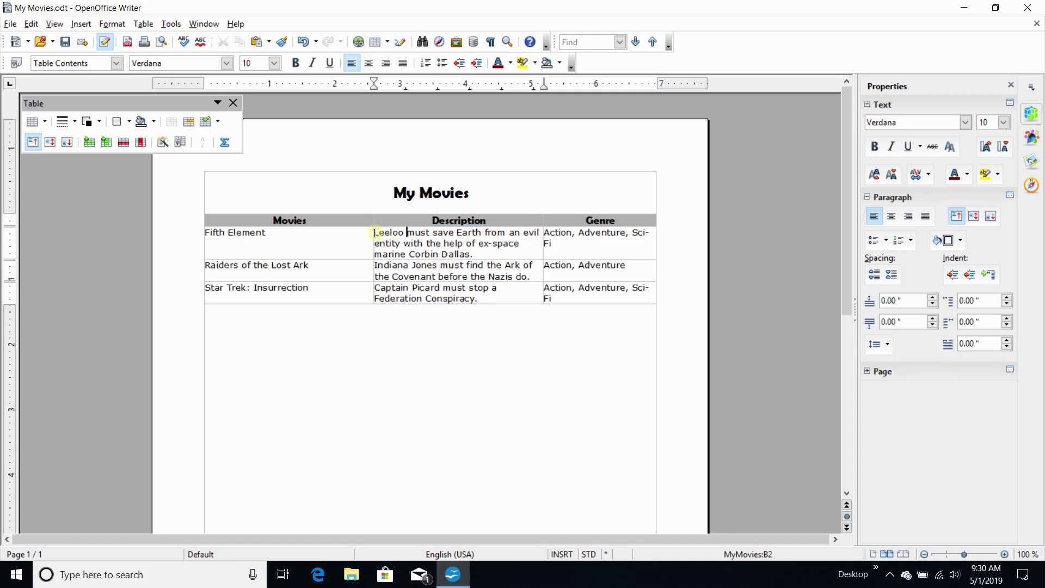
{"action": "left_click", "coordinate": [375, 232]}
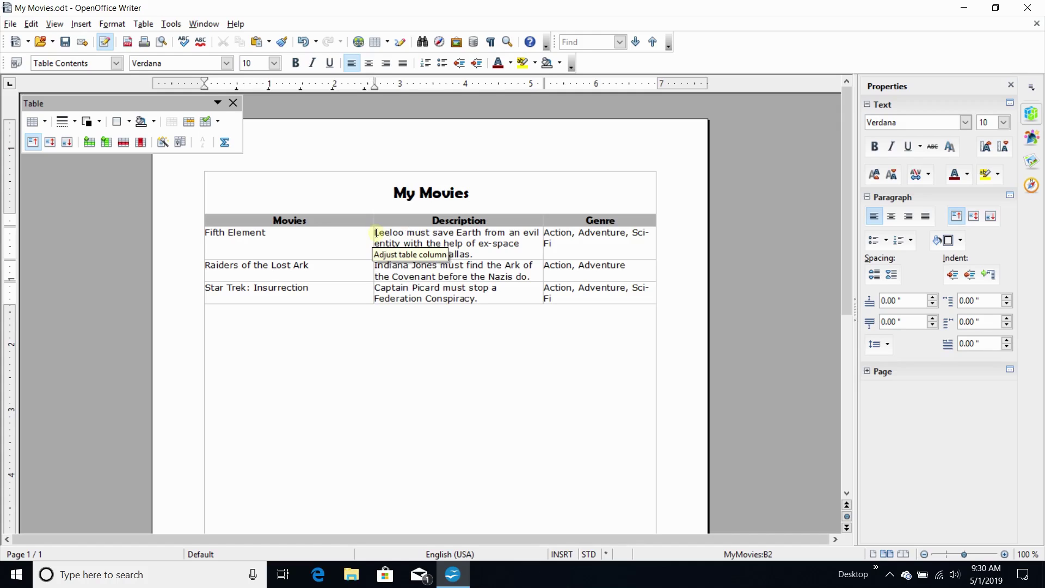
{"action": "left_click_drag", "start_coordinate": [376, 232], "coordinate": [412, 285]}
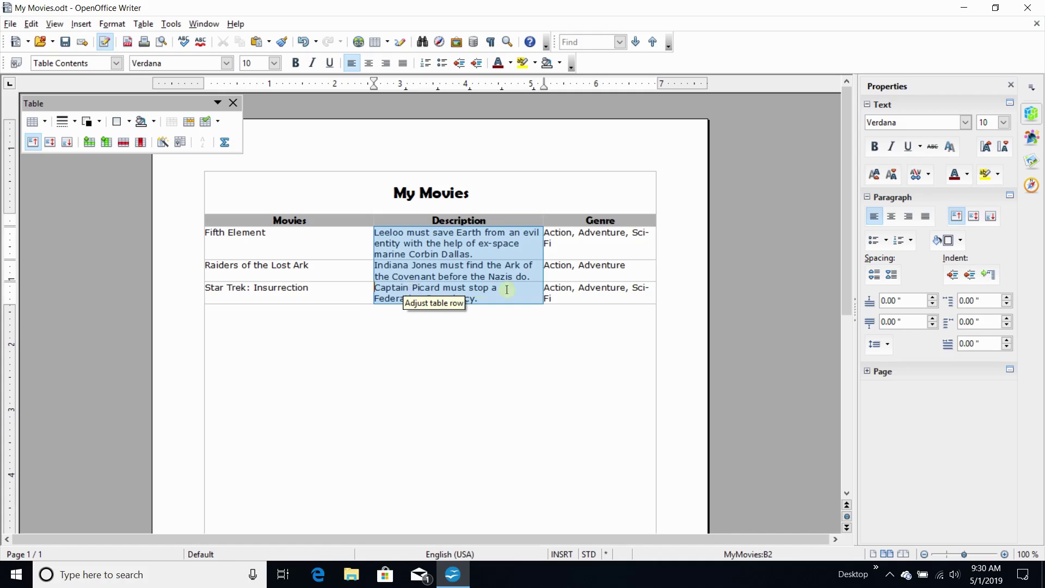
{"action": "left_click_drag", "start_coordinate": [524, 293], "coordinate": [487, 291]}
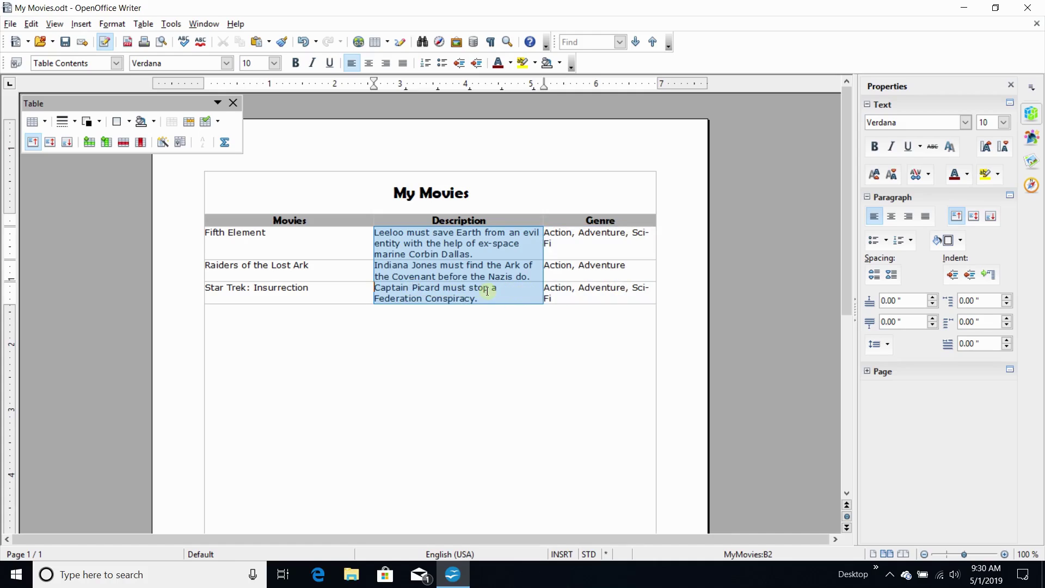
{"action": "left_click", "coordinate": [559, 63]}
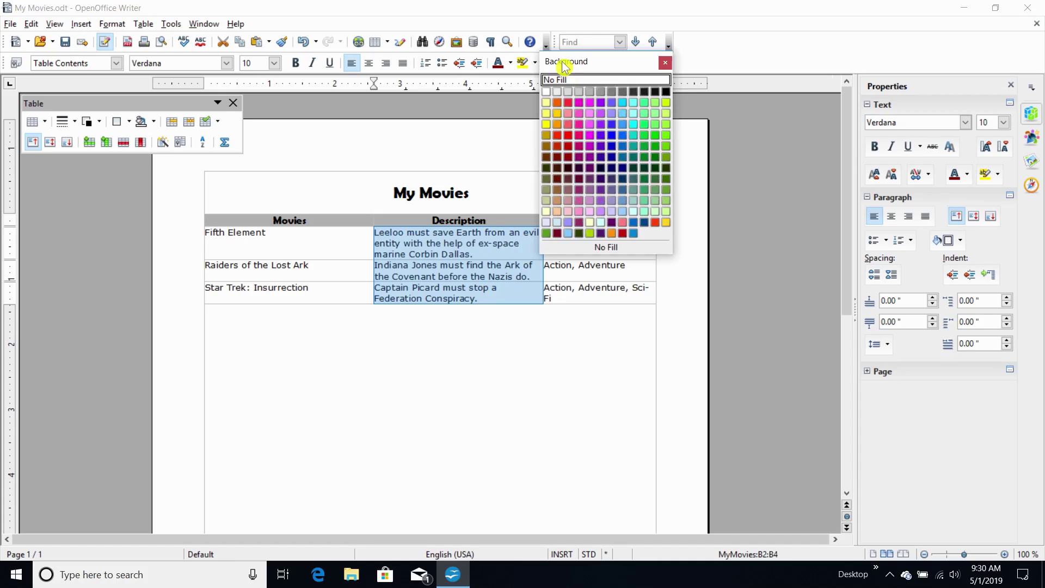
{"action": "left_click", "coordinate": [559, 100]}
{"action": "left_click", "coordinate": [478, 339]}
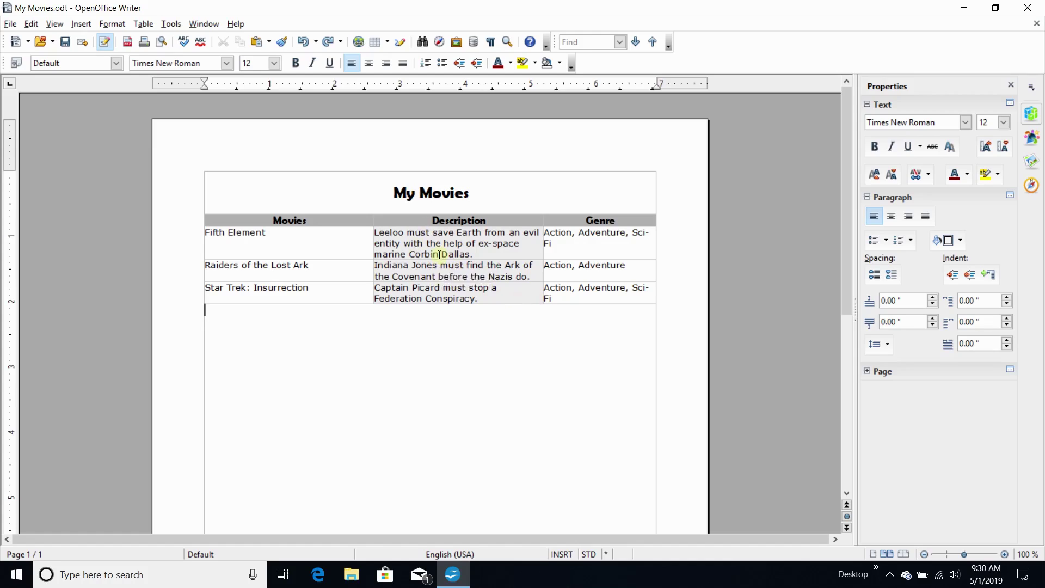
{"action": "scroll", "coordinate": [508, 355], "scroll_direction": "down", "scroll_amount": 5}
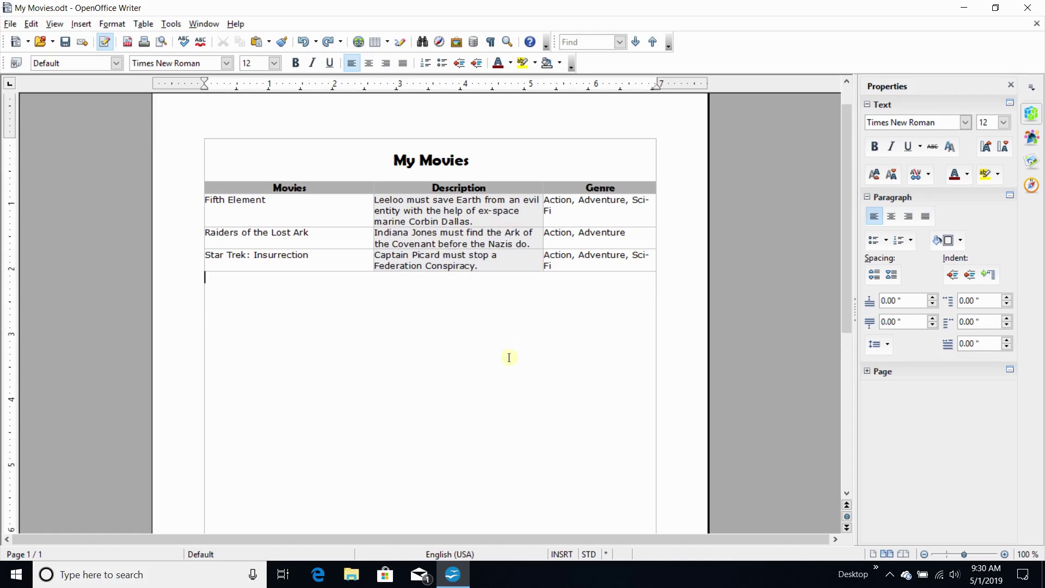
{"action": "scroll", "coordinate": [506, 361], "scroll_direction": "down", "scroll_amount": 4}
{"action": "scroll", "coordinate": [506, 361], "scroll_direction": "up", "scroll_amount": 8}
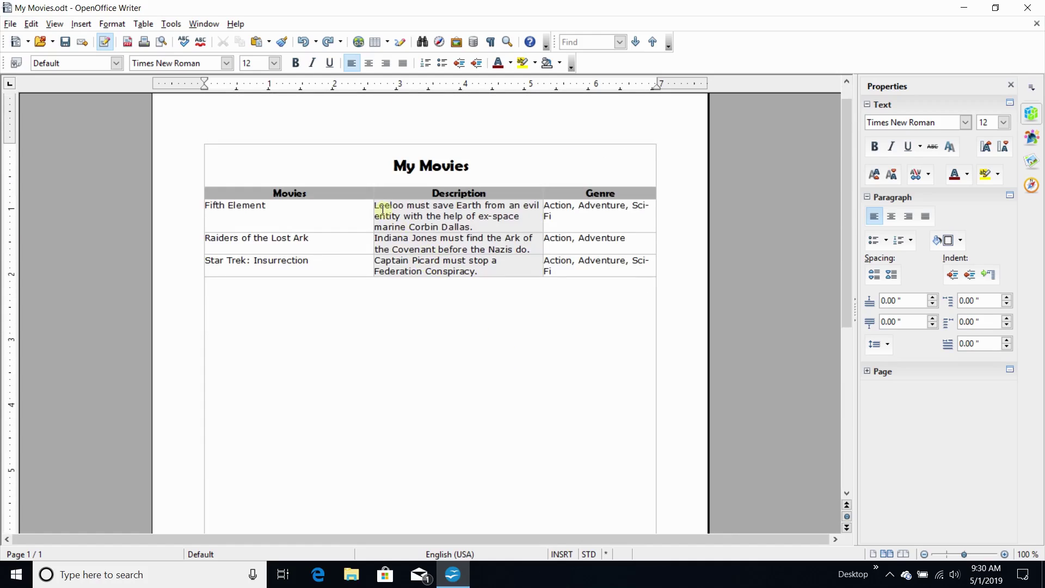
{"action": "scroll", "coordinate": [448, 285], "scroll_direction": "down", "scroll_amount": 6}
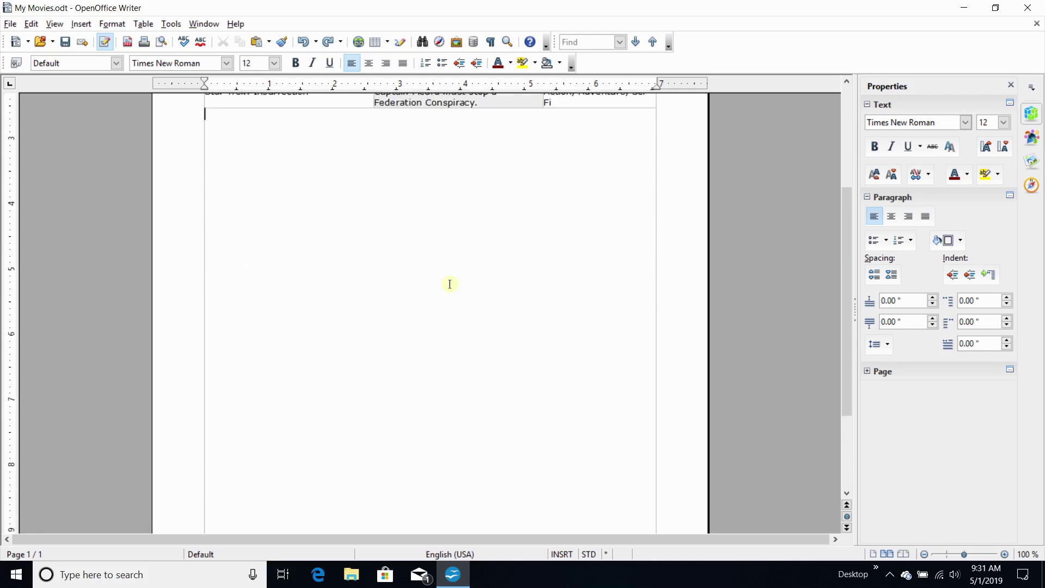
{"action": "scroll", "coordinate": [448, 285], "scroll_direction": "up", "scroll_amount": 7}
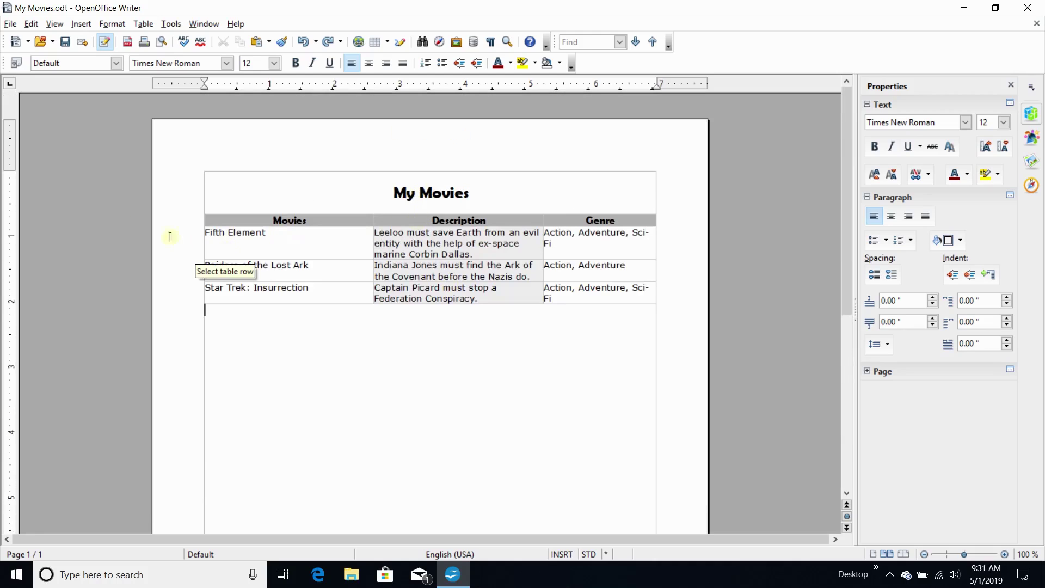
Give the whole Description column, including its header cell, a light gray background.
{"action": "left_click", "coordinate": [470, 209]}
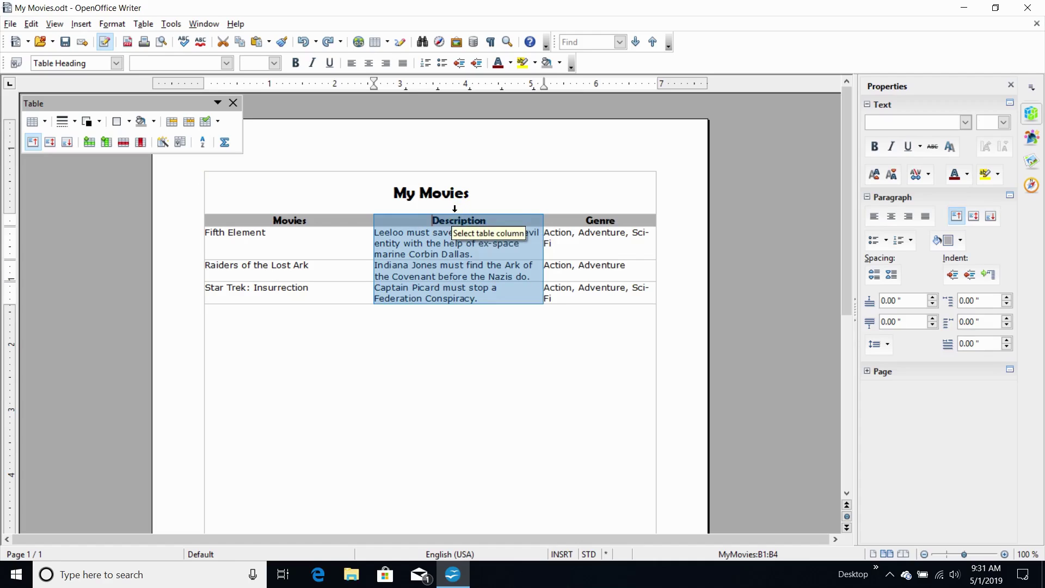
{"action": "left_click", "coordinate": [560, 63]}
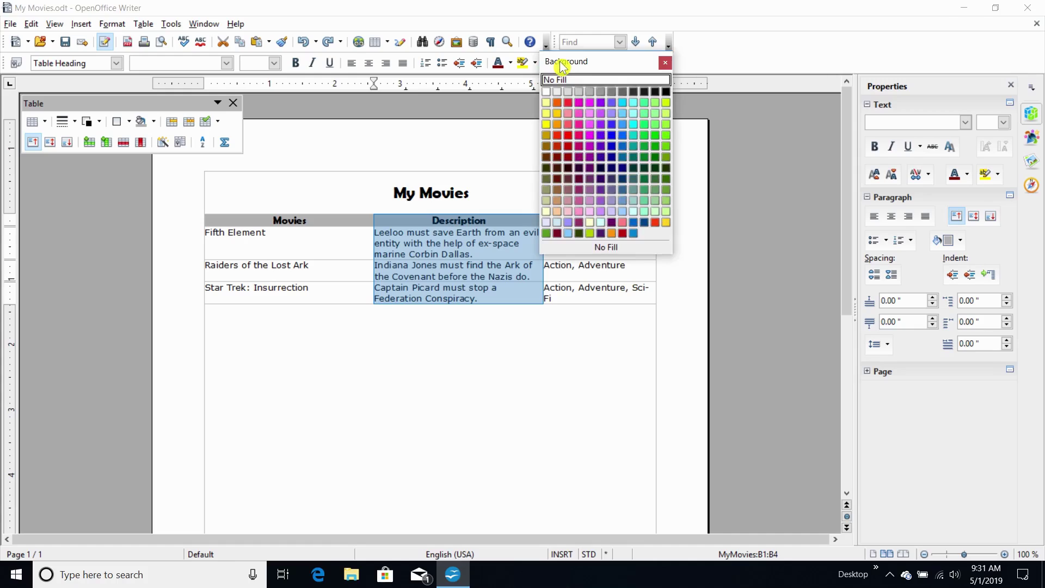
{"action": "left_click", "coordinate": [560, 92]}
{"action": "left_click", "coordinate": [435, 362]}
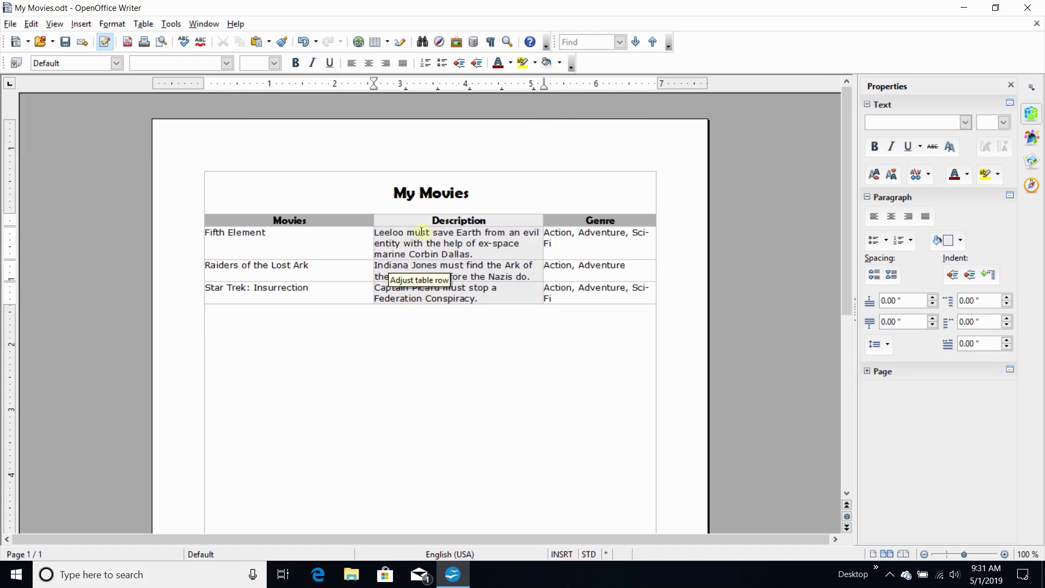
Give the Description header cell a medium gray background matching the Movies and Genre header cells.
{"action": "left_click", "coordinate": [501, 221]}
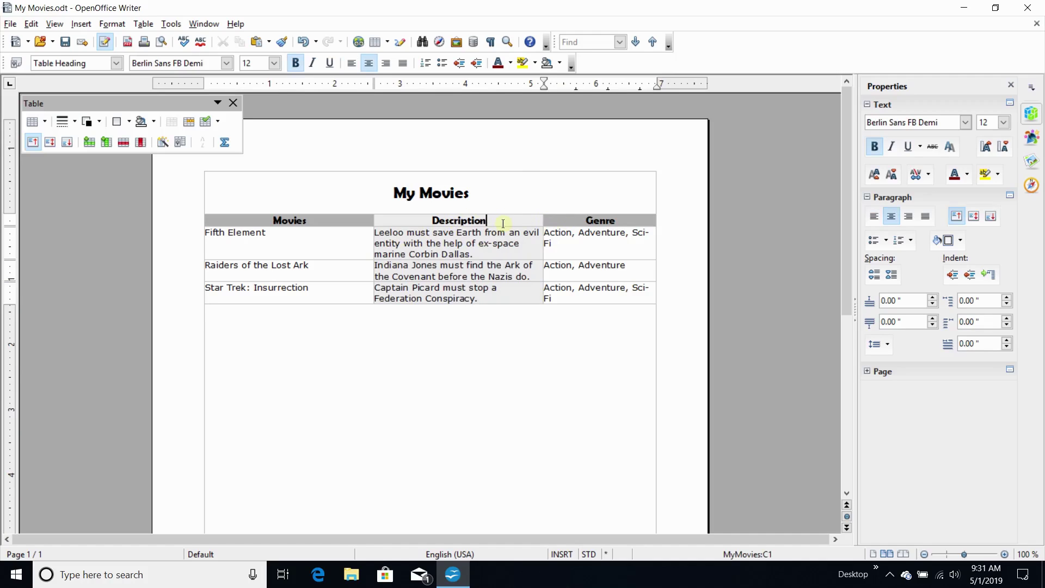
{"action": "left_click", "coordinate": [348, 219]}
{"action": "left_click", "coordinate": [404, 218]}
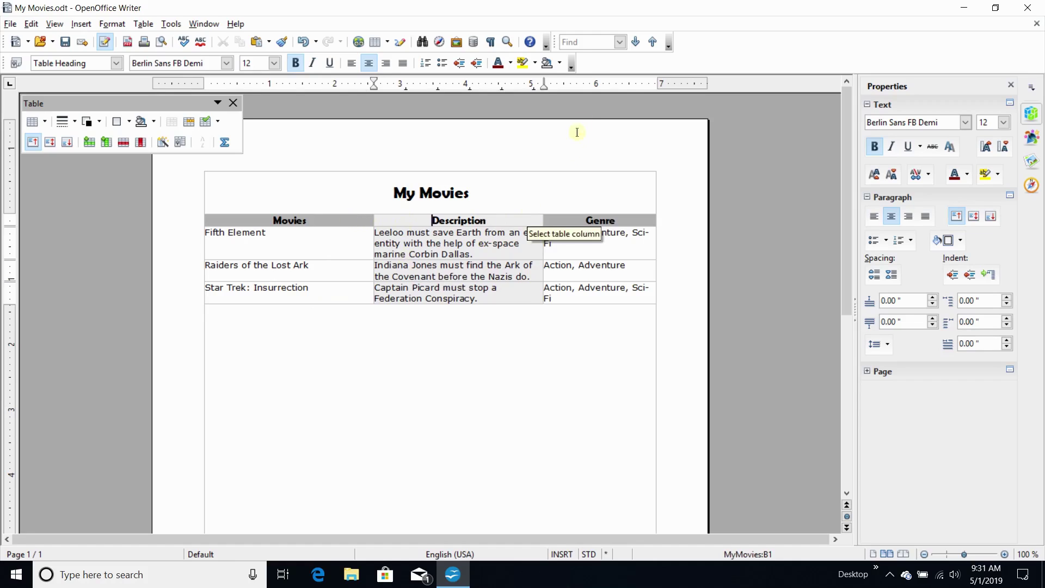
{"action": "left_click", "coordinate": [561, 64]}
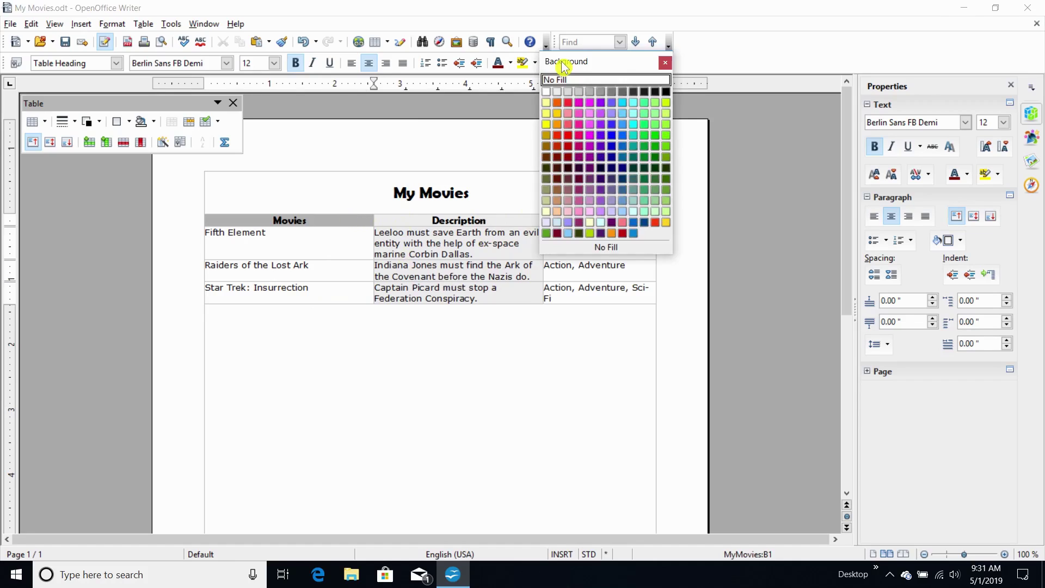
{"action": "left_click", "coordinate": [579, 92]}
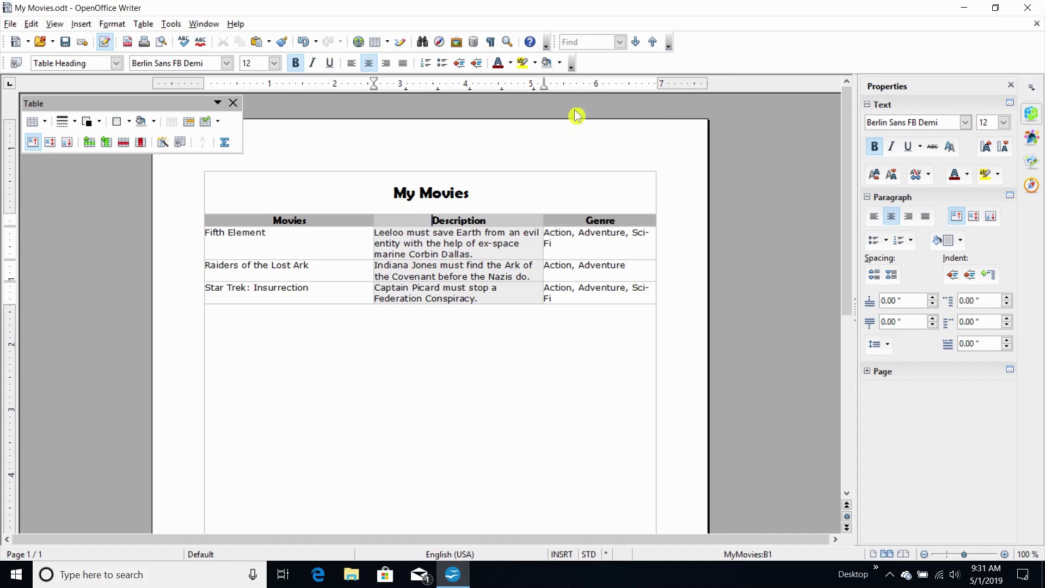
{"action": "left_click", "coordinate": [560, 63]}
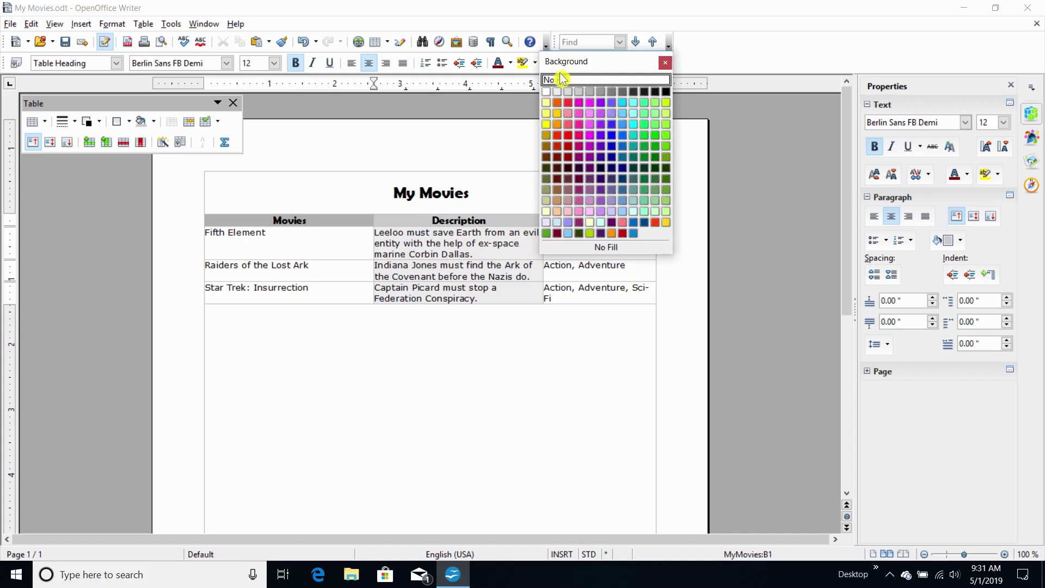
{"action": "left_click", "coordinate": [584, 96]}
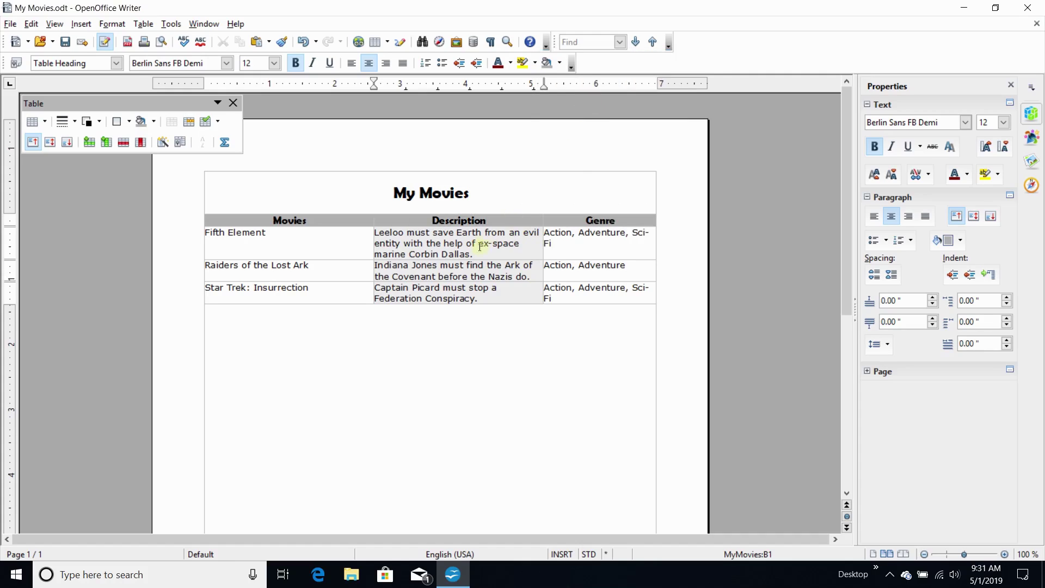
Apply the same medium gray background to the table's entire header row at once.
{"action": "left_click", "coordinate": [439, 288]}
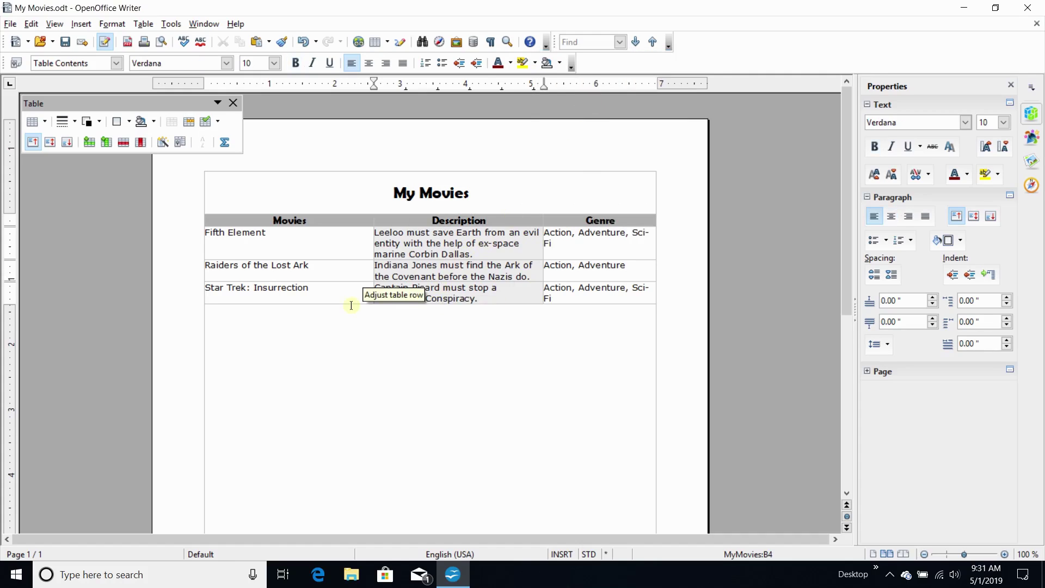
{"action": "left_click", "coordinate": [279, 221]}
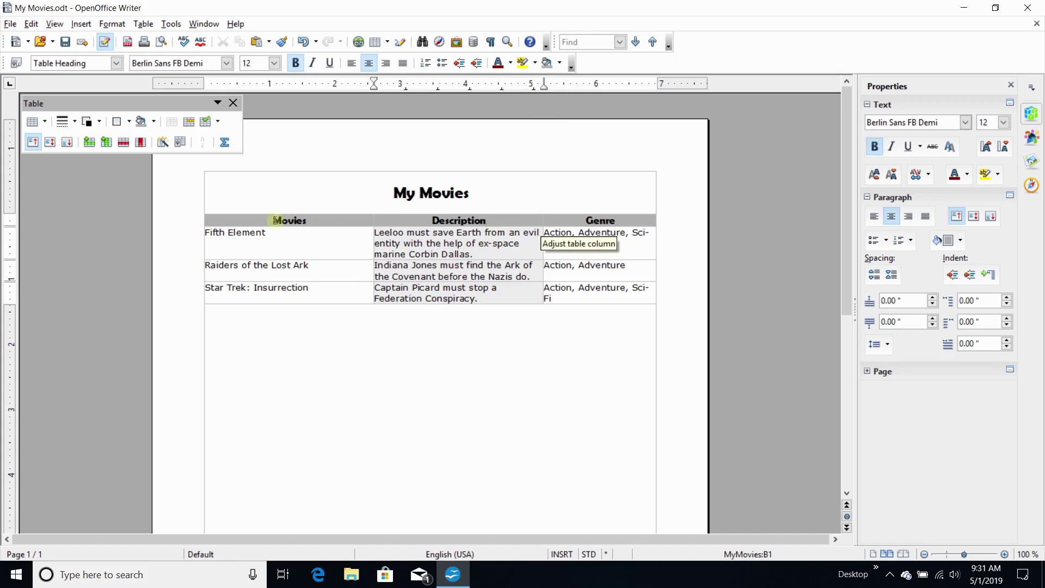
{"action": "left_click", "coordinate": [194, 221]}
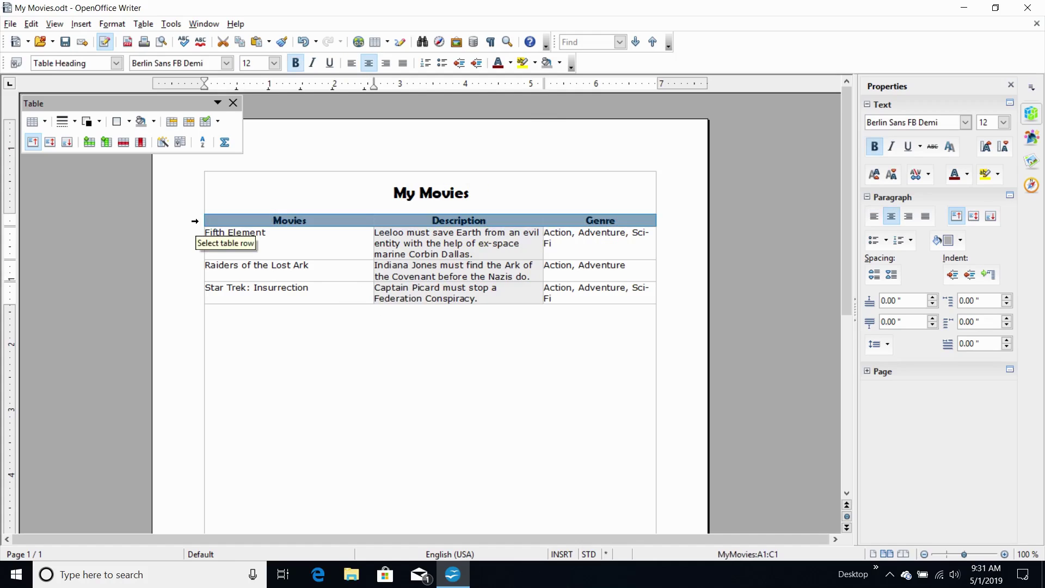
{"action": "left_click", "coordinate": [559, 63]}
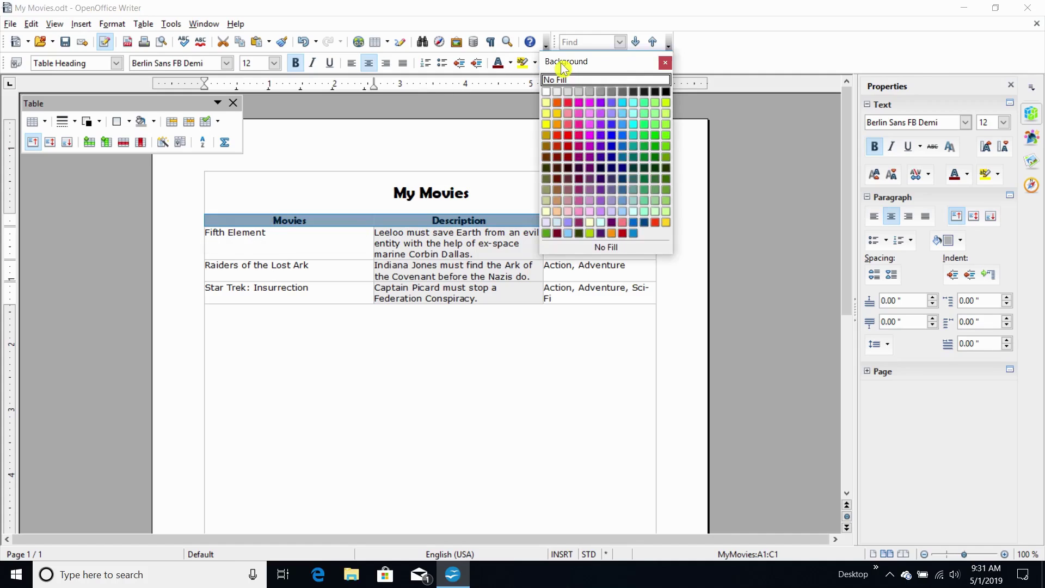
{"action": "left_click", "coordinate": [588, 92]}
{"action": "left_click", "coordinate": [492, 276]}
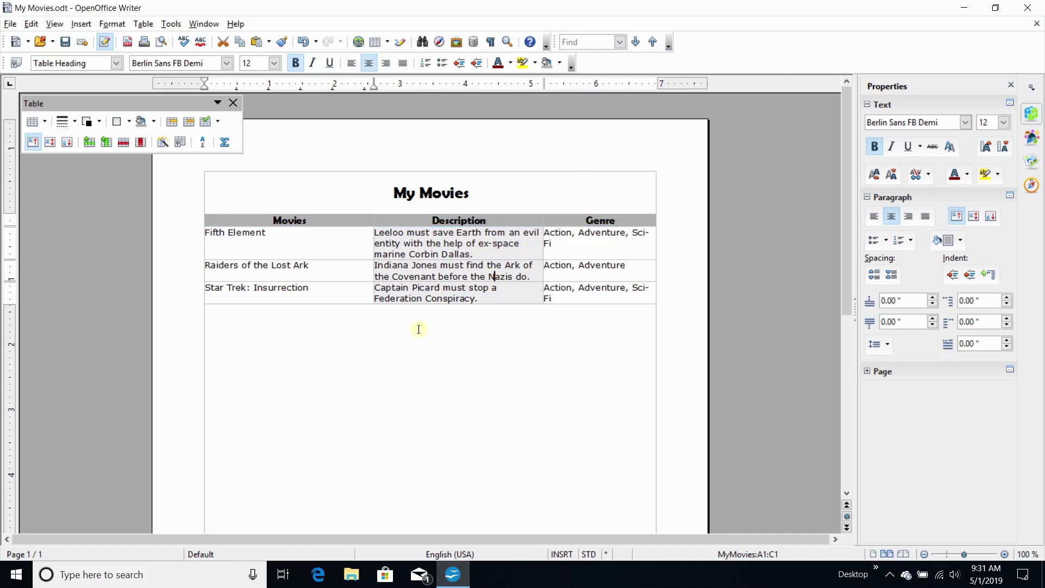
{"action": "left_click", "coordinate": [327, 362]}
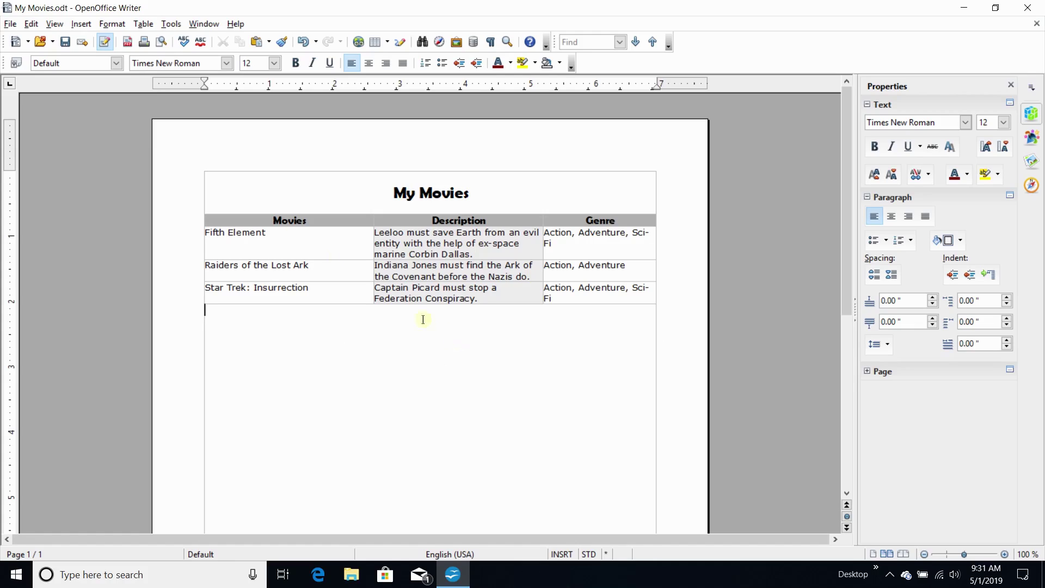
Insert one column after the Genre column and enter "Length" as its heading.
{"action": "left_click", "coordinate": [597, 222]}
{"action": "right_click", "coordinate": [597, 222]}
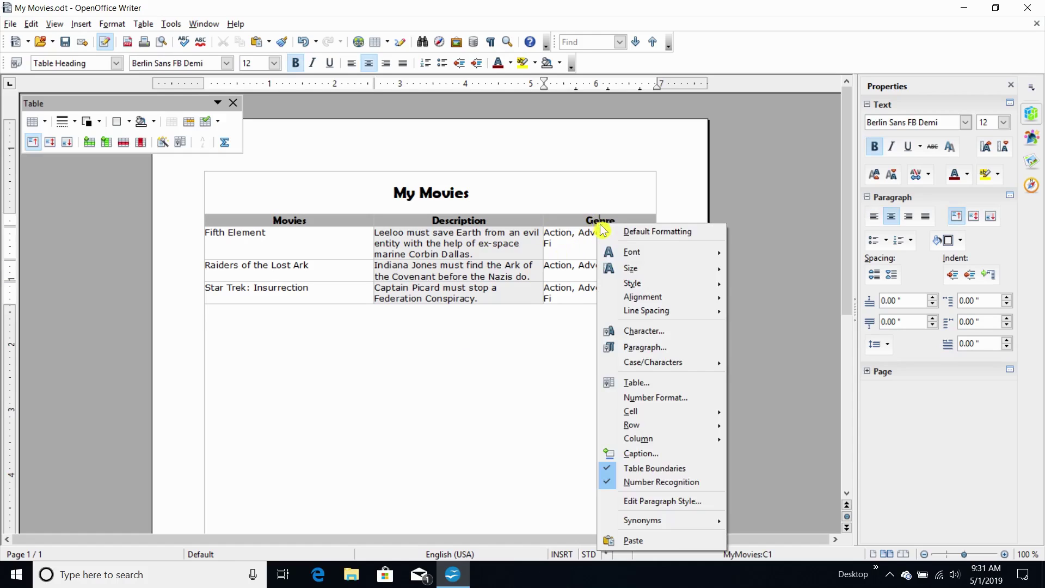
{"action": "mouse_move", "coordinate": [649, 438]}
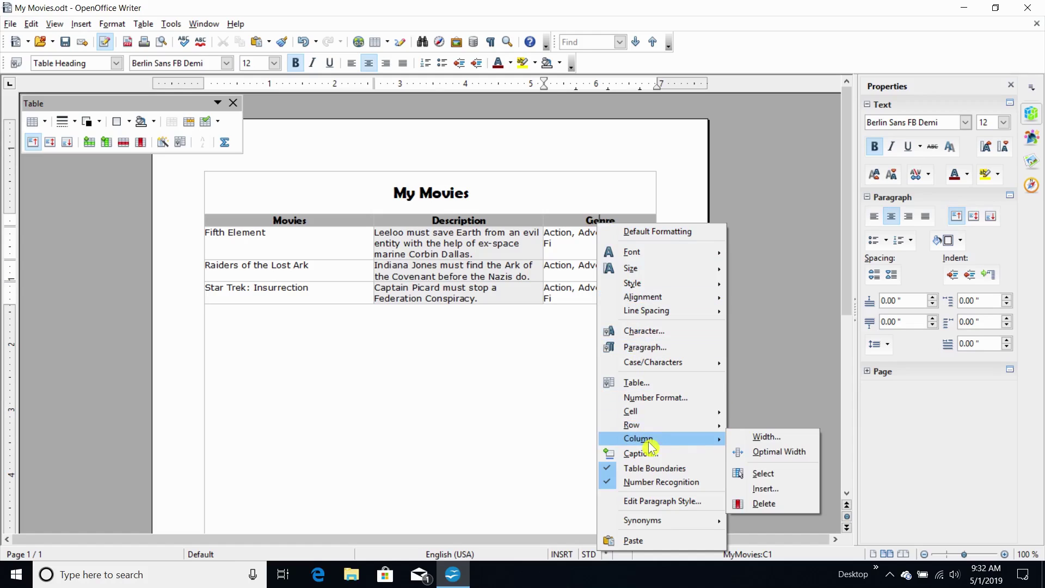
{"action": "left_click", "coordinate": [781, 489]}
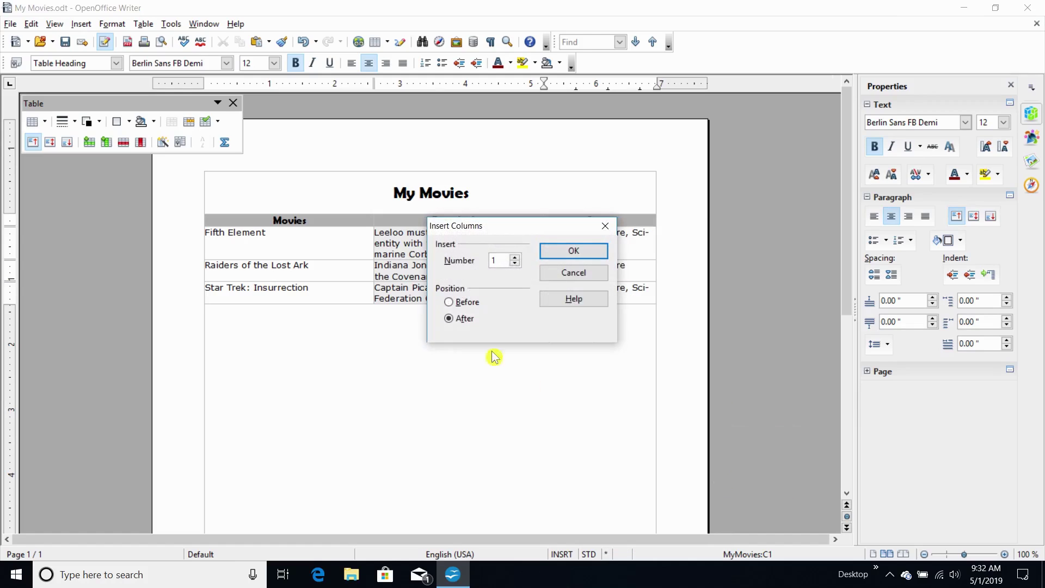
{"action": "left_click", "coordinate": [572, 250]}
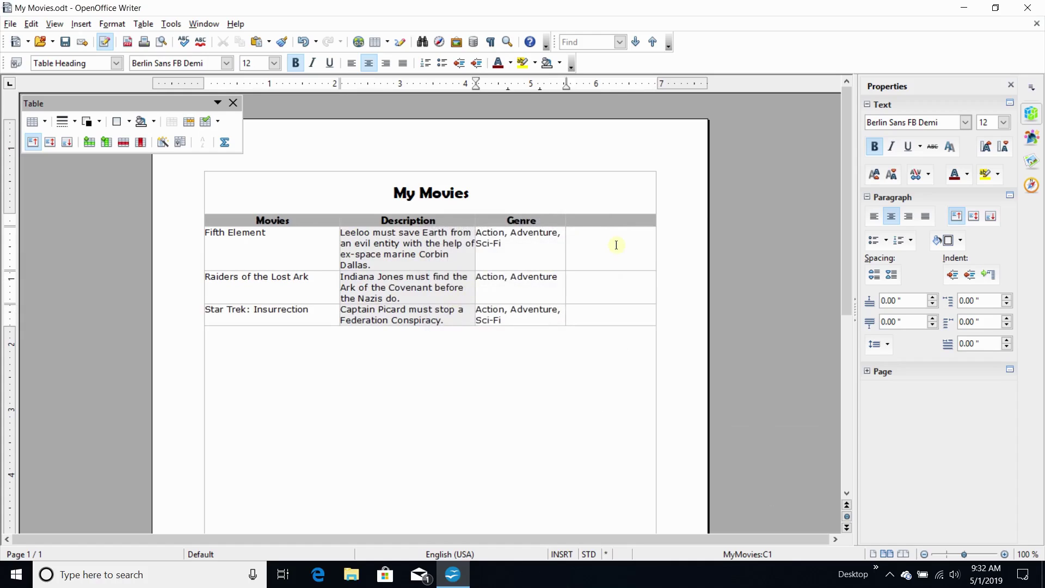
{"action": "key", "text": "Tab"}
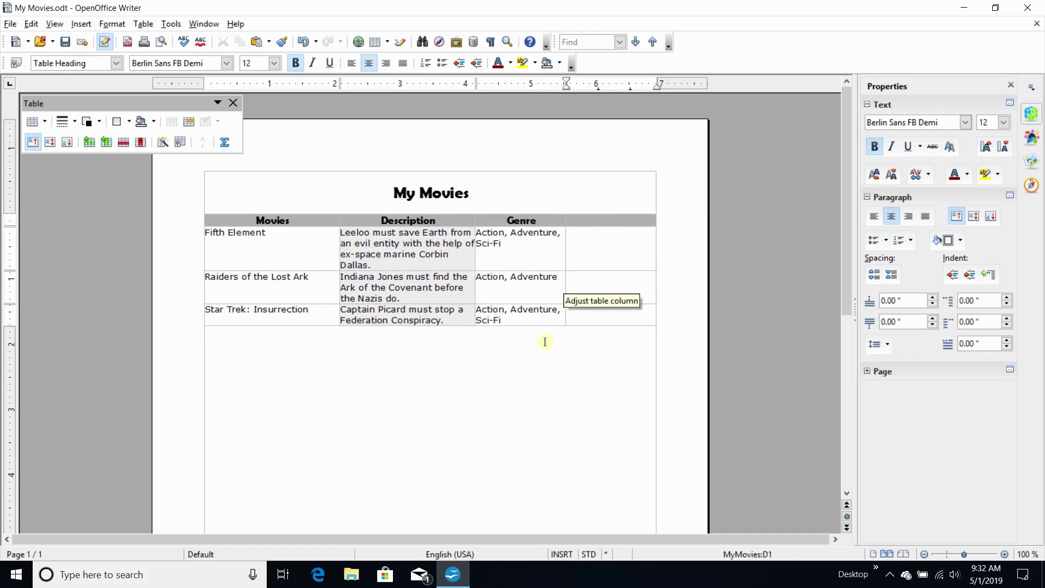
{"action": "type", "text": "Length"}
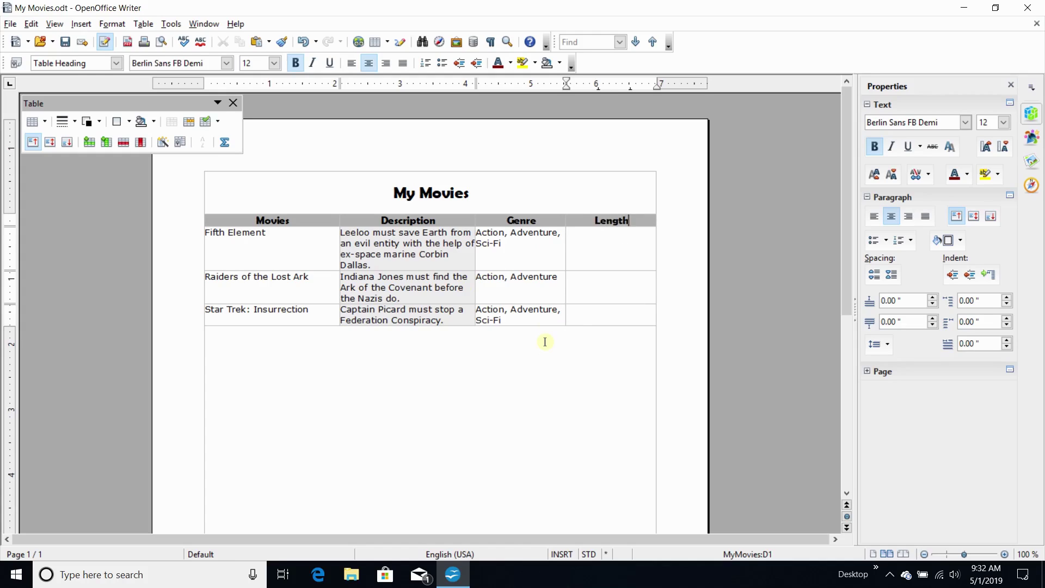
Enter the Length values: 2hr 5min for Fifth Element, 2hr 10min for Raiders of the Lost Ark and 1hr 46min for Star Trek: Insurrection.
{"action": "left_click", "coordinate": [608, 251]}
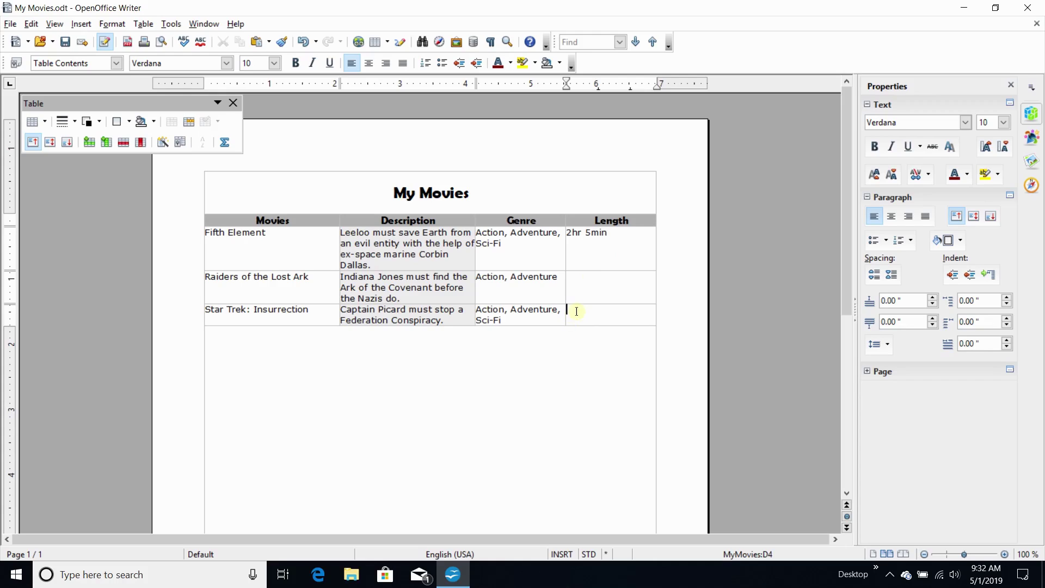
{"action": "type", "text": "46min"}
{"action": "left_click", "coordinate": [598, 279]}
{"action": "type", "text": "2hr 10min"}
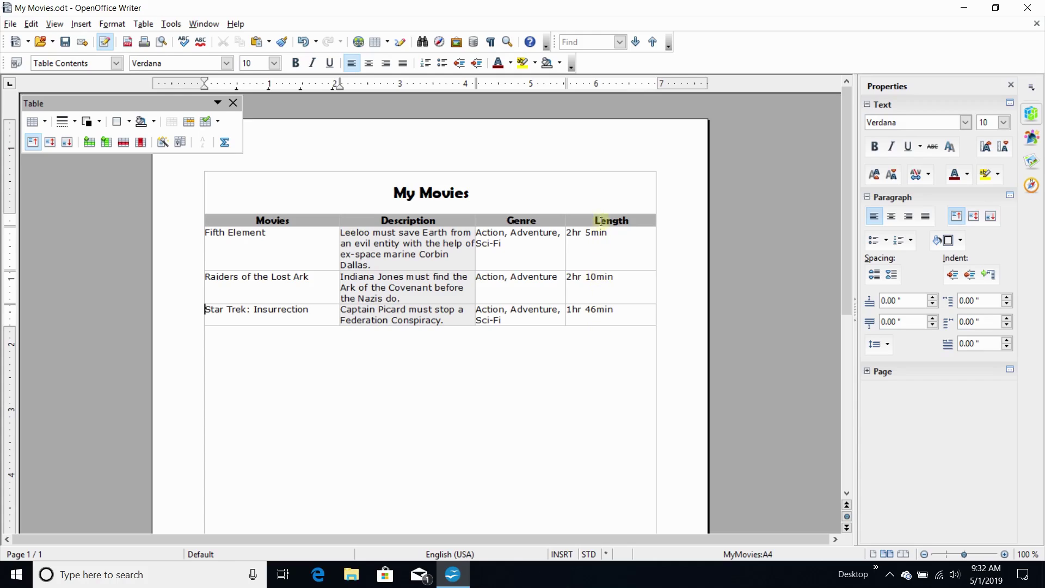
{"action": "left_click", "coordinate": [589, 254]}
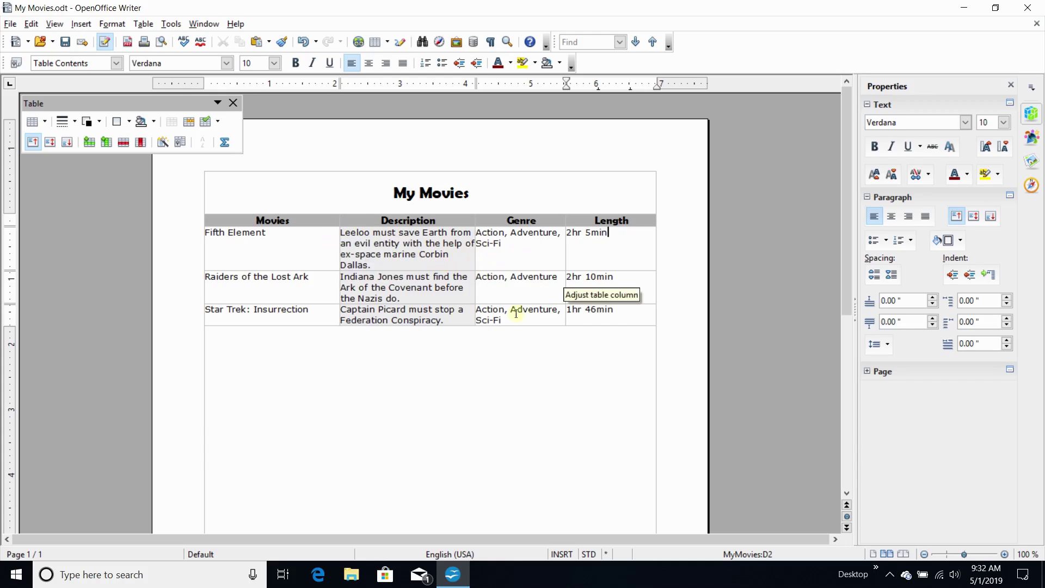
Set the left and right page margins to 0.25" in the page style.
{"action": "left_click", "coordinate": [233, 196]}
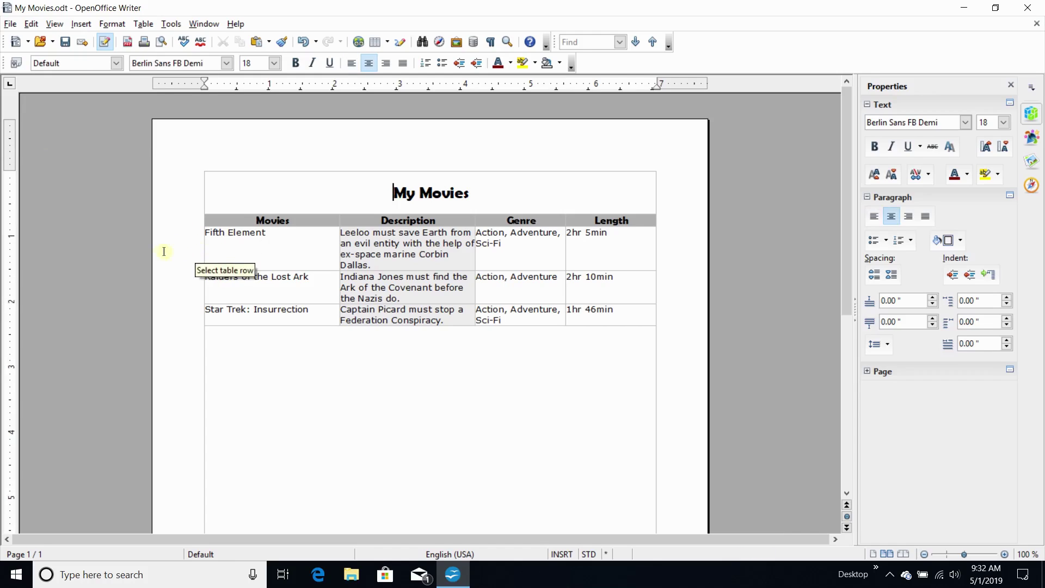
{"action": "left_click", "coordinate": [405, 298]}
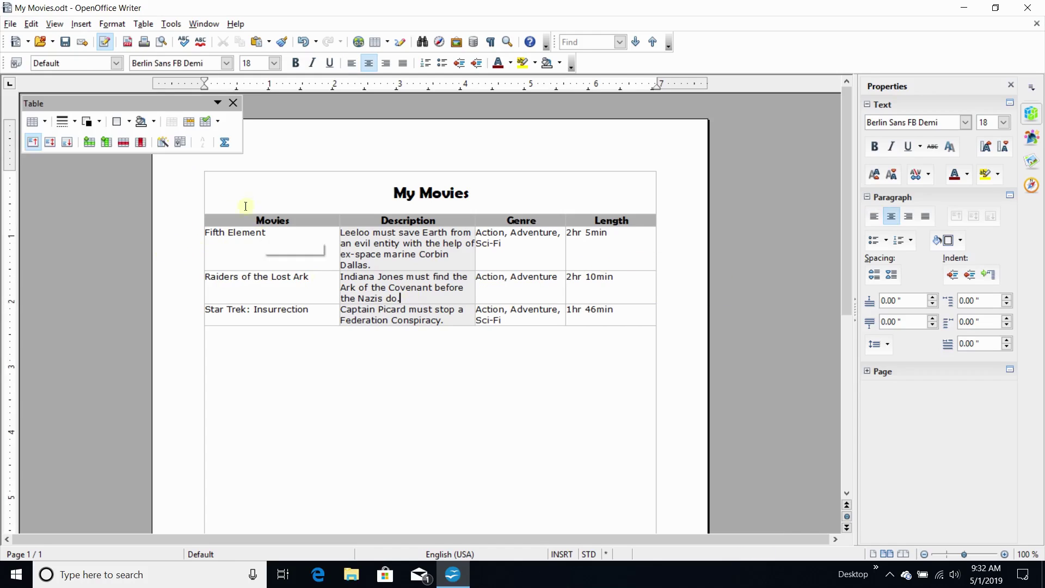
{"action": "left_click", "coordinate": [113, 25]}
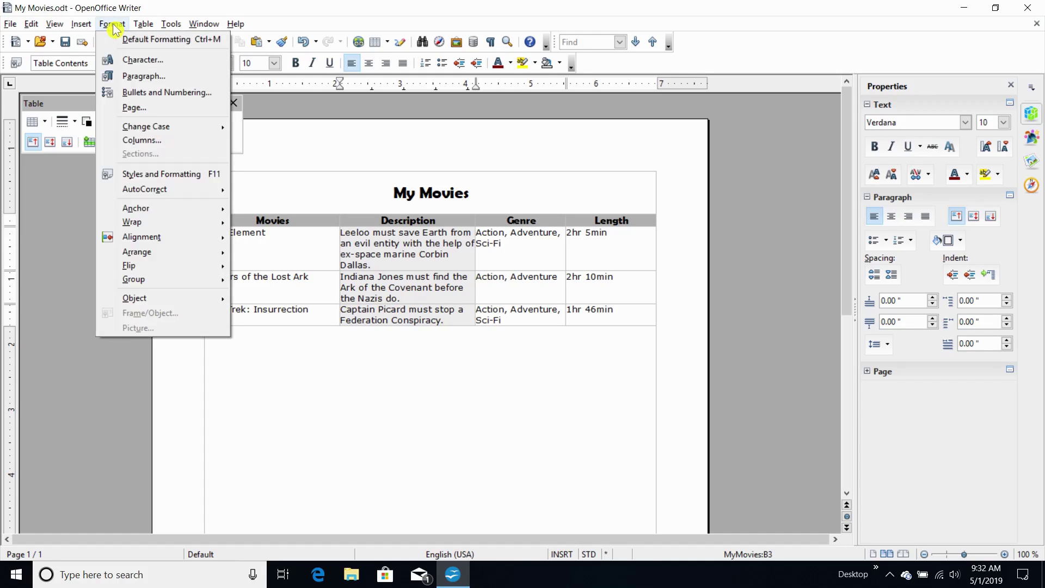
{"action": "left_click", "coordinate": [131, 106]}
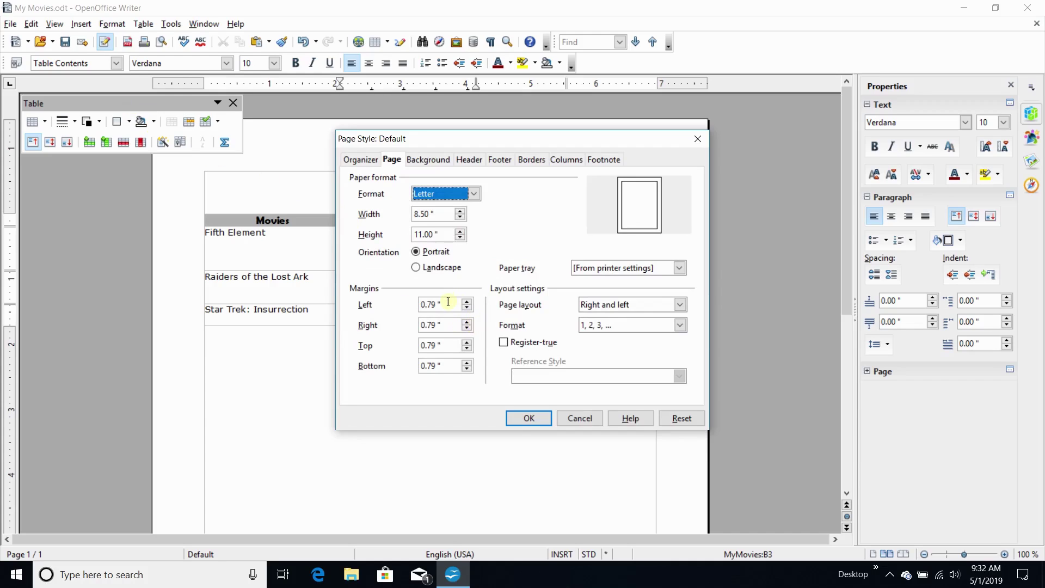
{"action": "left_click", "coordinate": [448, 303]}
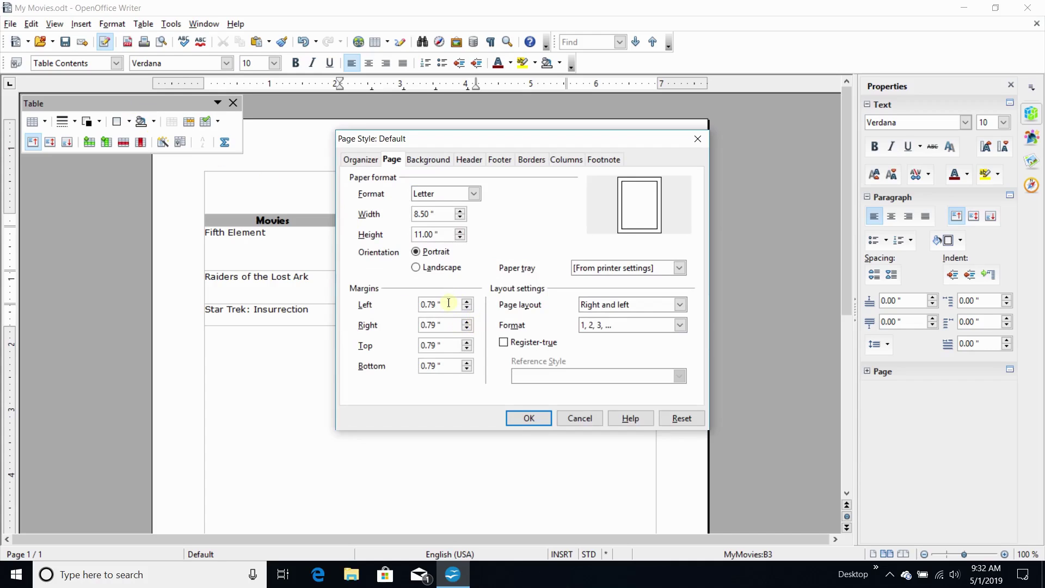
{"action": "type", "text": ".25"}
{"action": "key", "text": "Tab"}
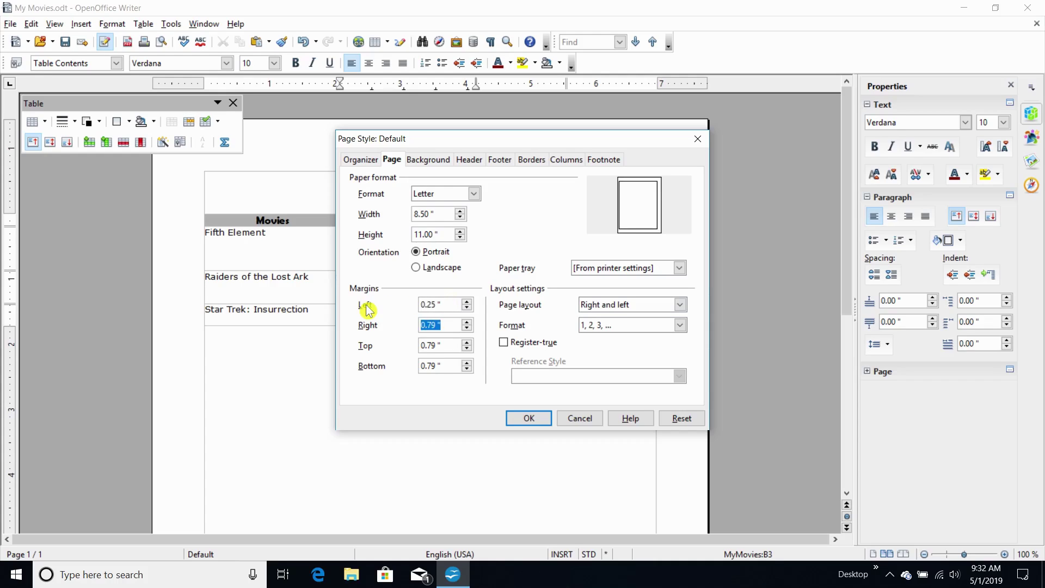
{"action": "type", "text": ".25"}
{"action": "key", "text": "Tab"}
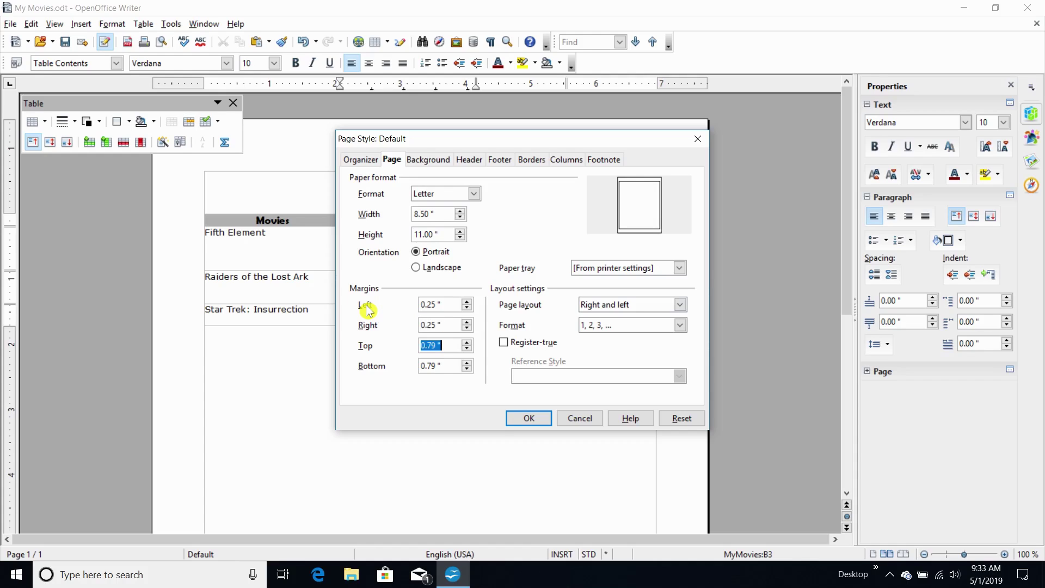
{"action": "left_click", "coordinate": [528, 418]}
{"action": "left_click", "coordinate": [503, 421]}
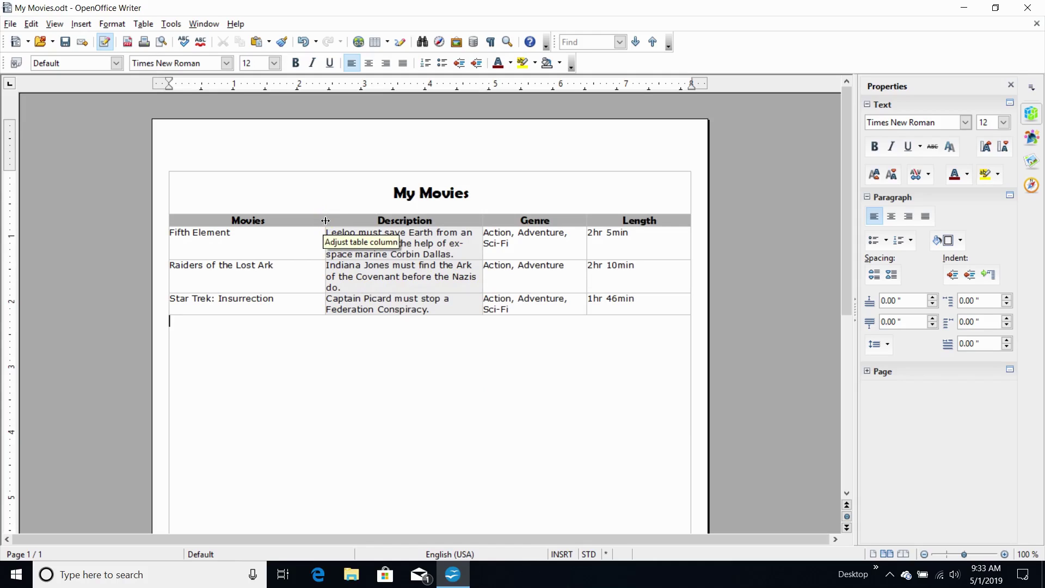
Resize the table columns to about 2" for Movies, 3.6" for Description, 1.4" for Genre and 1" for Length.
{"action": "left_click_drag", "start_coordinate": [325, 220], "coordinate": [301, 222]}
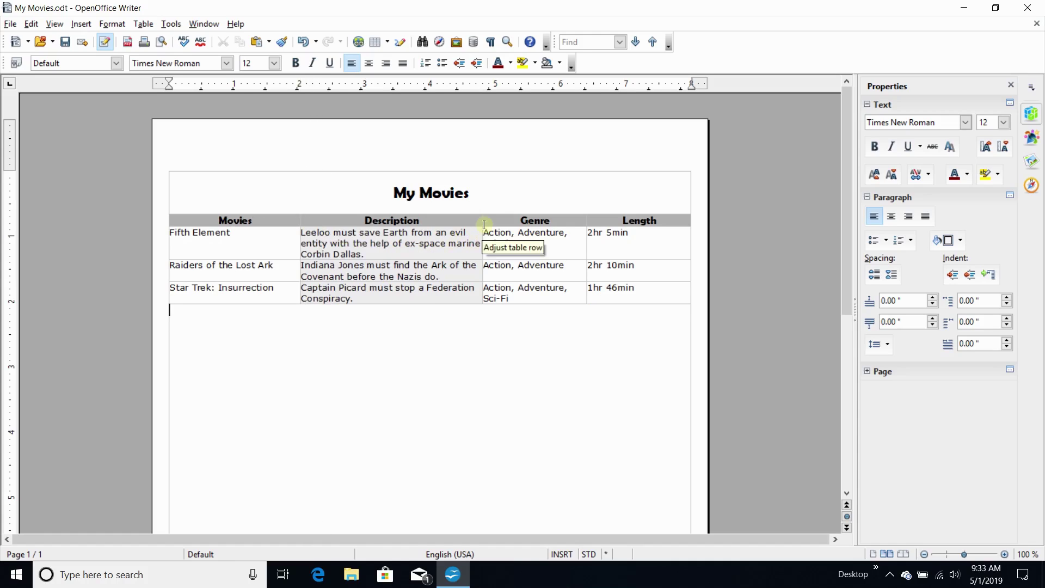
{"action": "left_click_drag", "start_coordinate": [484, 220], "coordinate": [504, 217]}
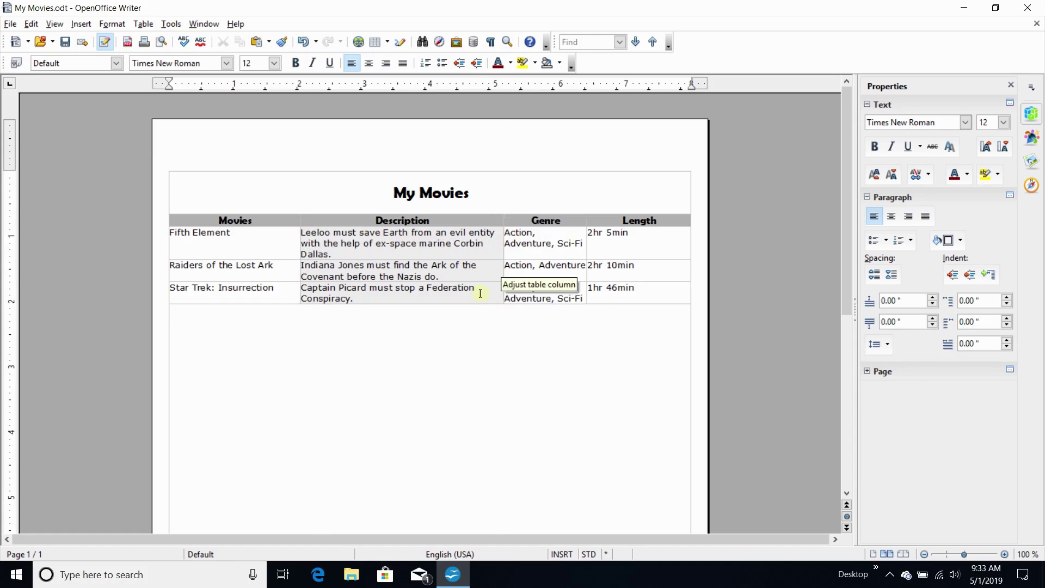
{"action": "left_click_drag", "start_coordinate": [586, 220], "coordinate": [625, 220]}
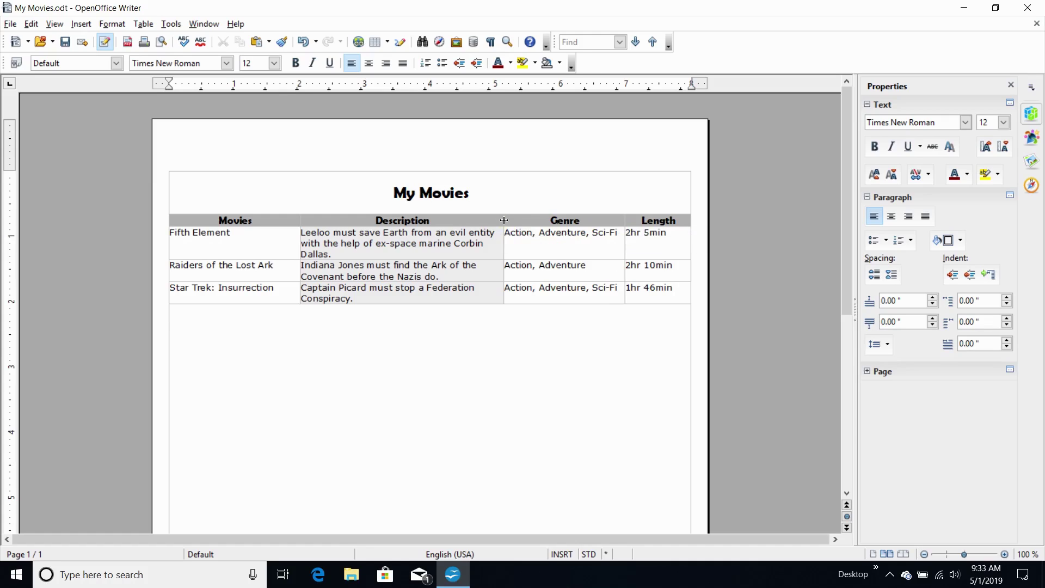
{"action": "left_click_drag", "start_coordinate": [505, 220], "coordinate": [534, 217]}
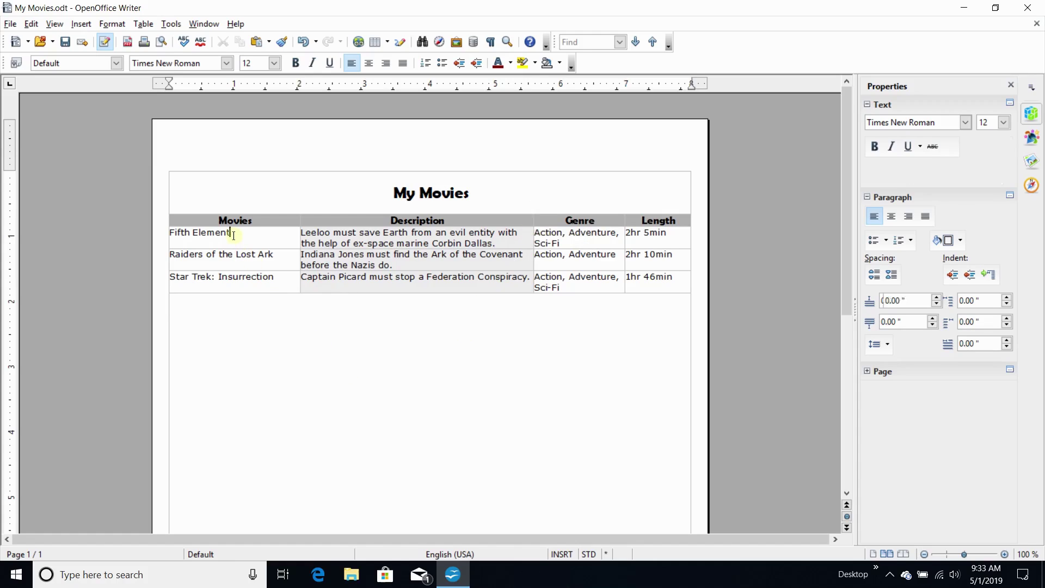
{"action": "left_click", "coordinate": [340, 234]}
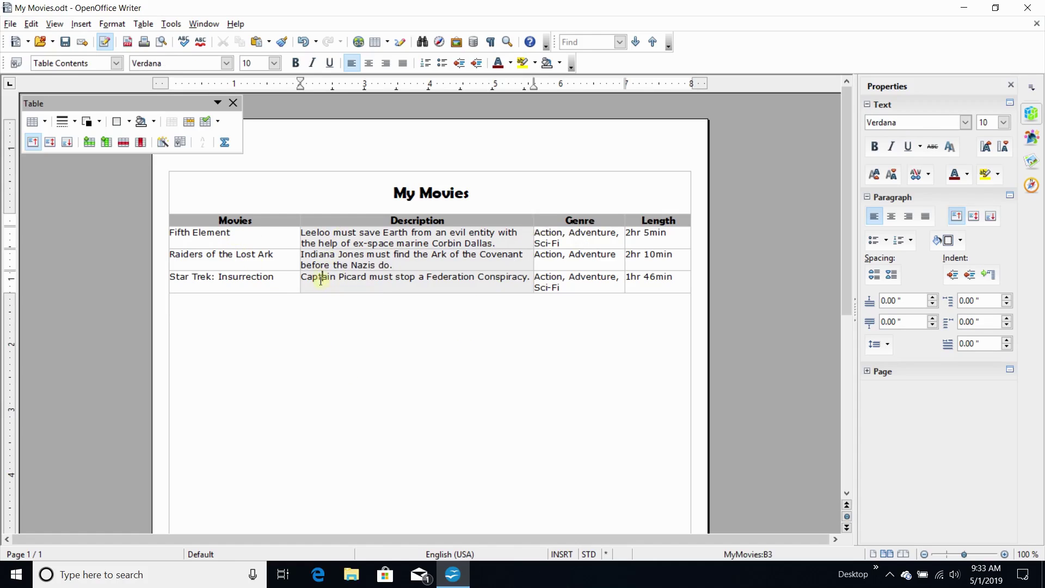
{"action": "left_click", "coordinate": [302, 253]}
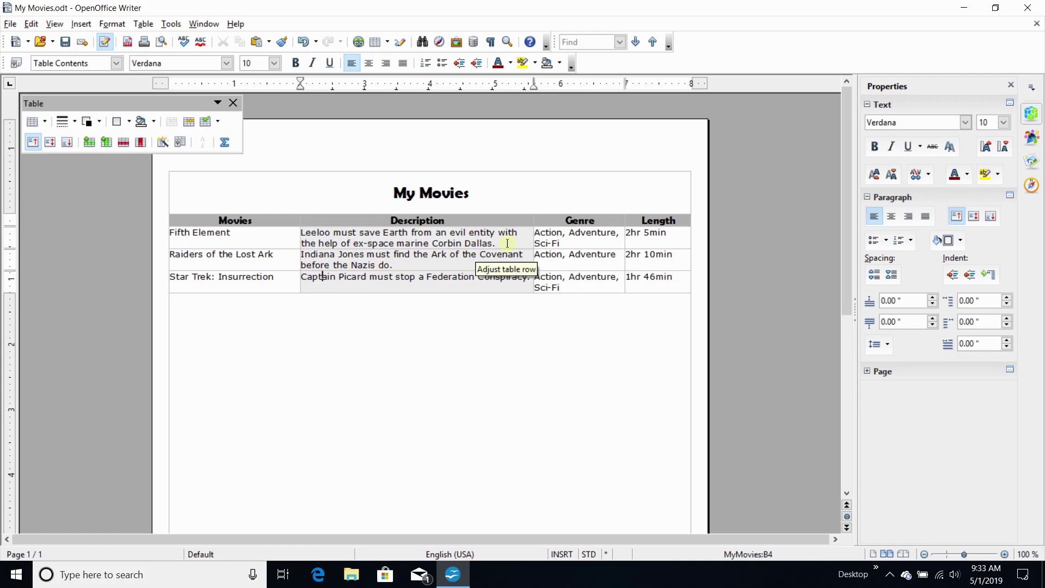
{"action": "left_click", "coordinate": [415, 267]}
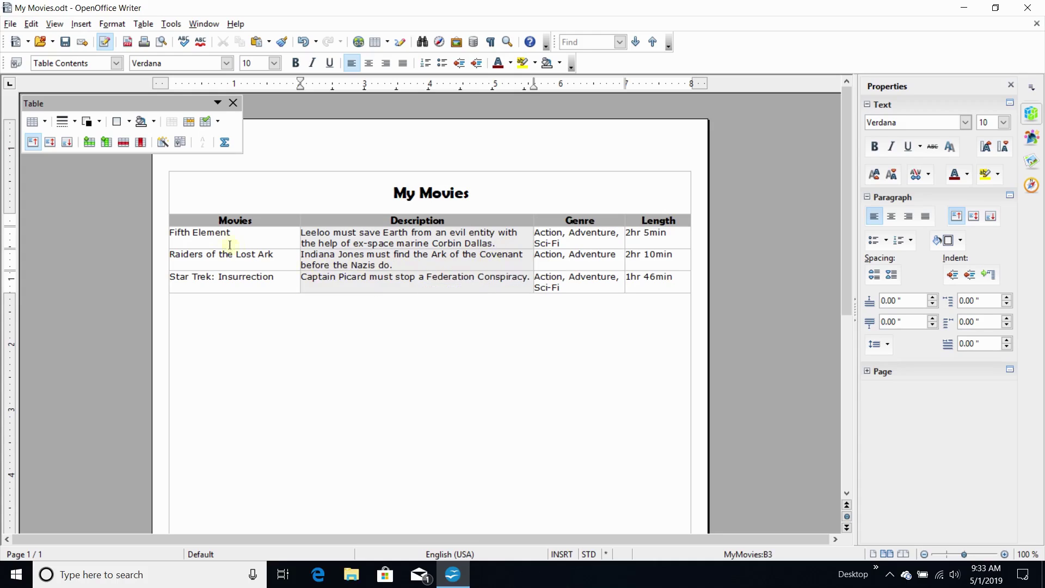
Increase the spacing between borders and contents for the whole table, keeping all four sides synchronized.
{"action": "left_click", "coordinate": [161, 208]}
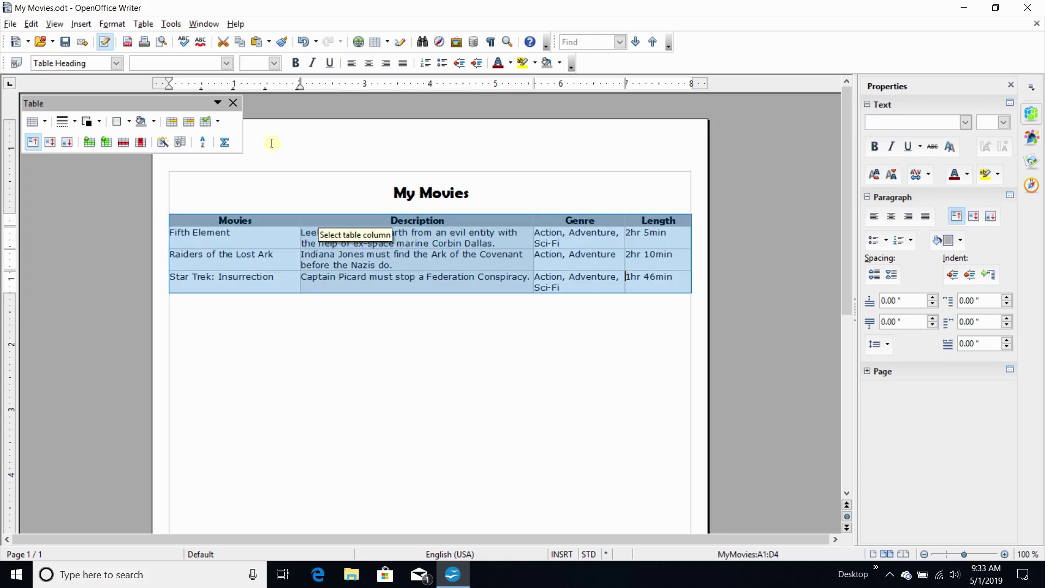
{"action": "left_click", "coordinate": [145, 24]}
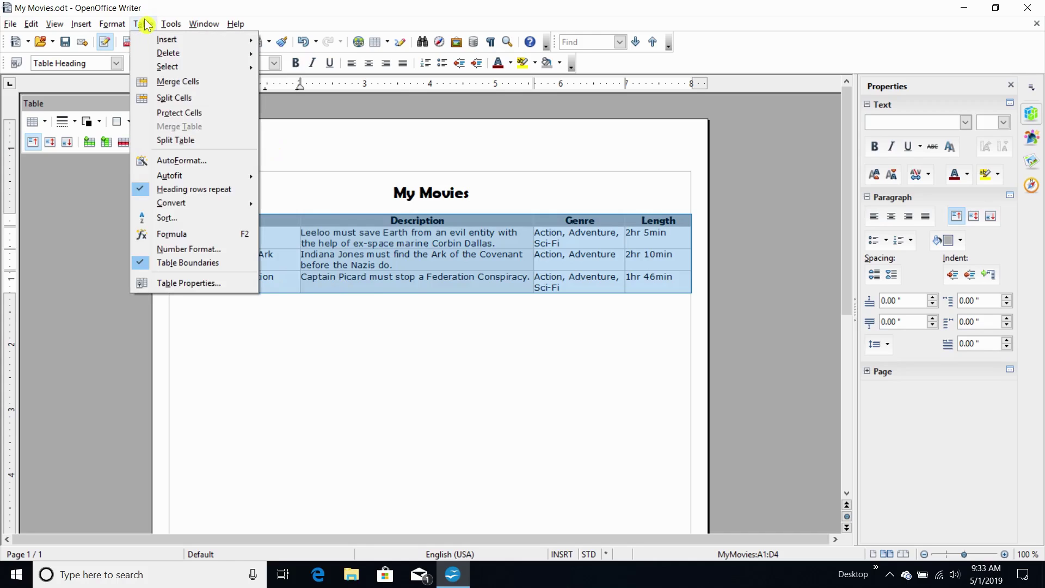
{"action": "left_click", "coordinate": [185, 283]}
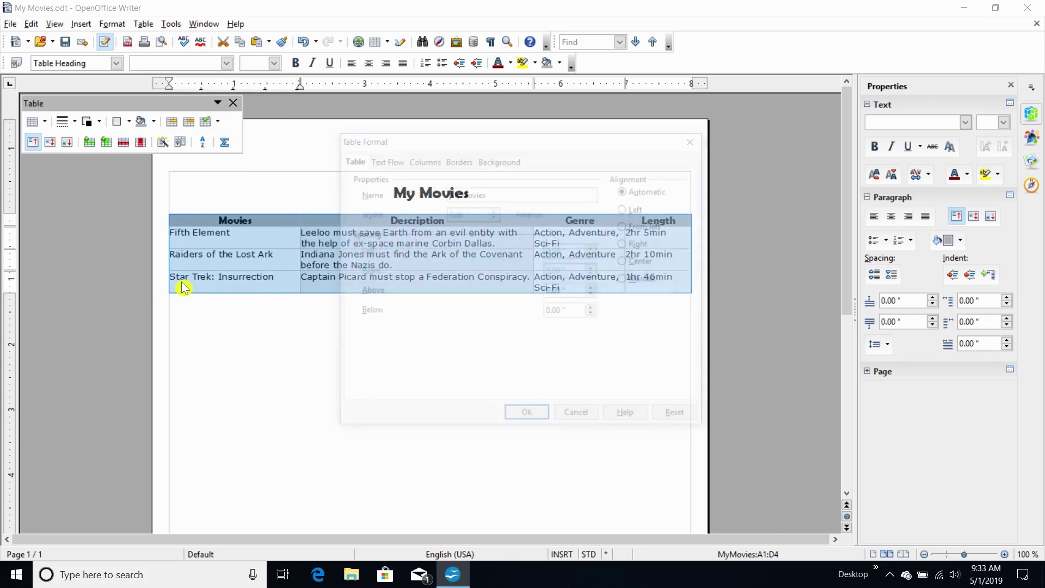
{"action": "left_click", "coordinate": [467, 162]}
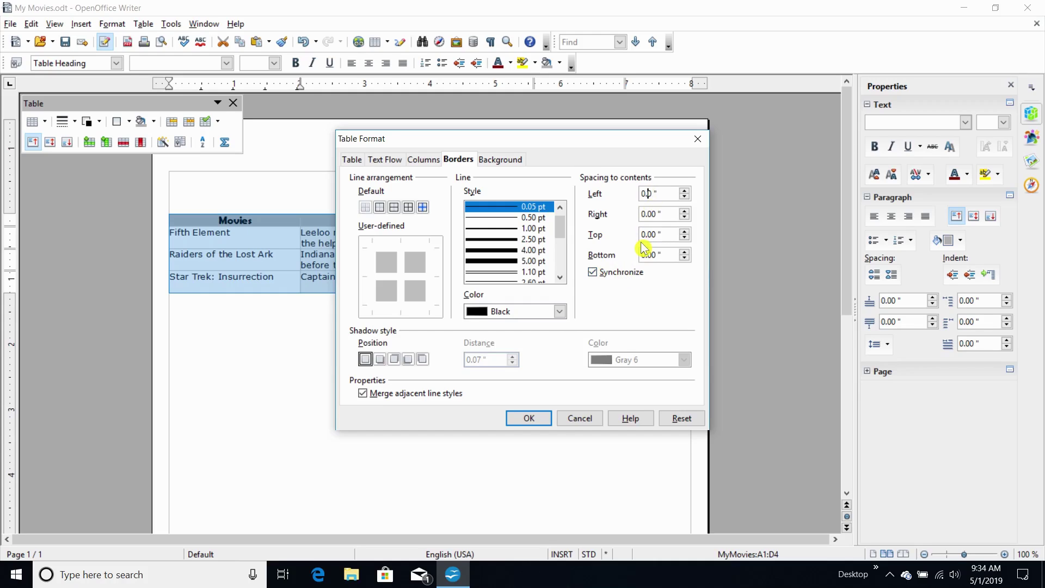
{"action": "left_click", "coordinate": [537, 420]}
{"action": "left_click", "coordinate": [430, 425]}
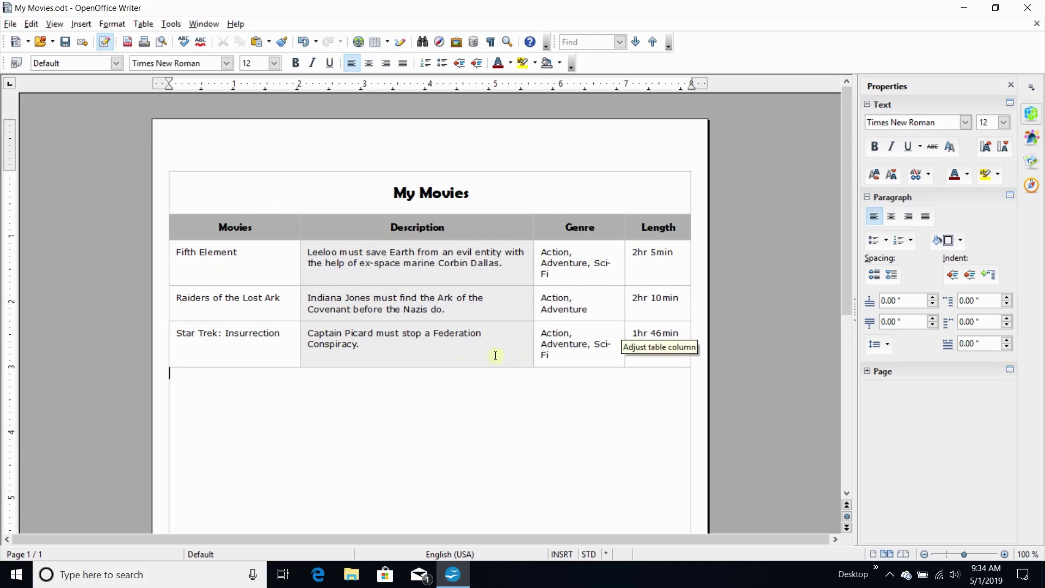
{"action": "left_click", "coordinate": [401, 299]}
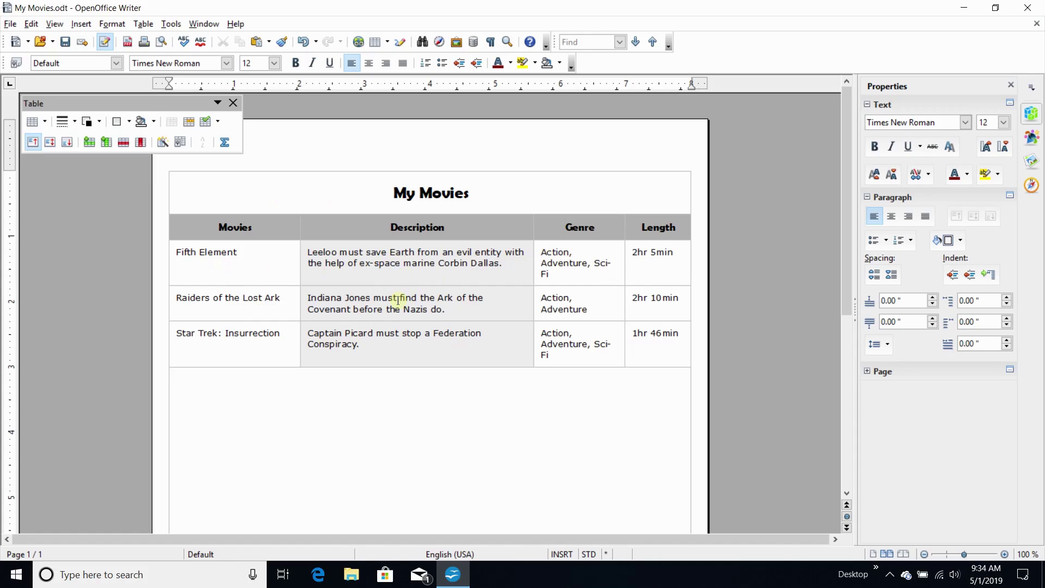
{"action": "left_click", "coordinate": [377, 342]}
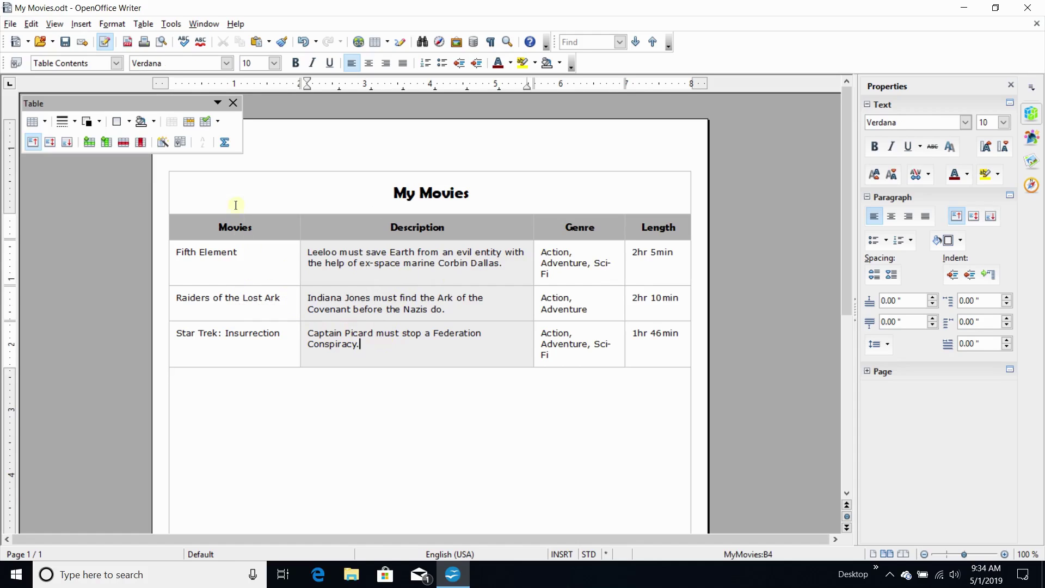
{"action": "left_click", "coordinate": [358, 414]}
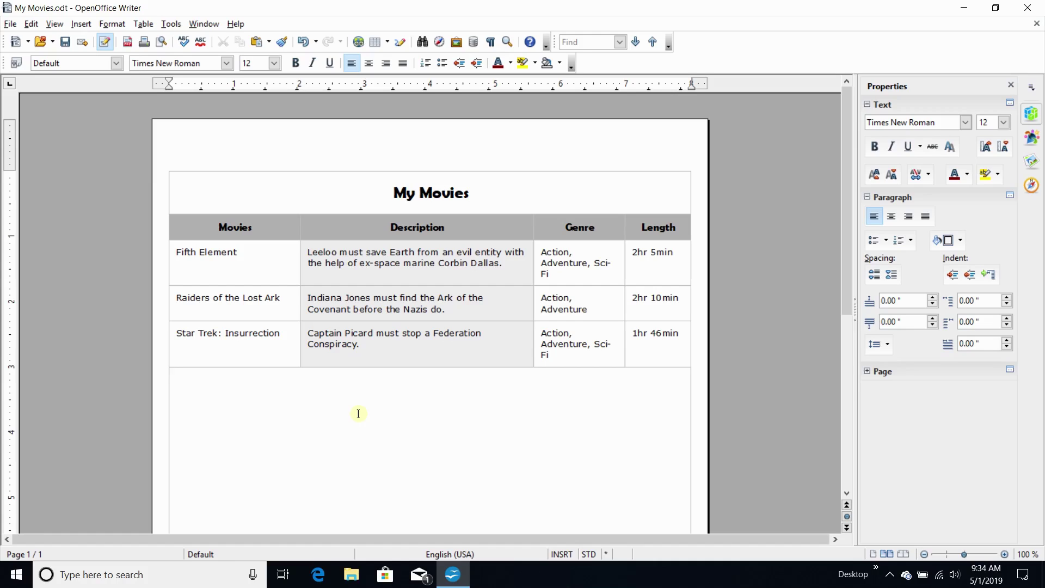
Save the document, and save a copy on the Desktop as an HTML Document named My Movies, keeping the current format.
{"action": "left_click", "coordinate": [11, 23]}
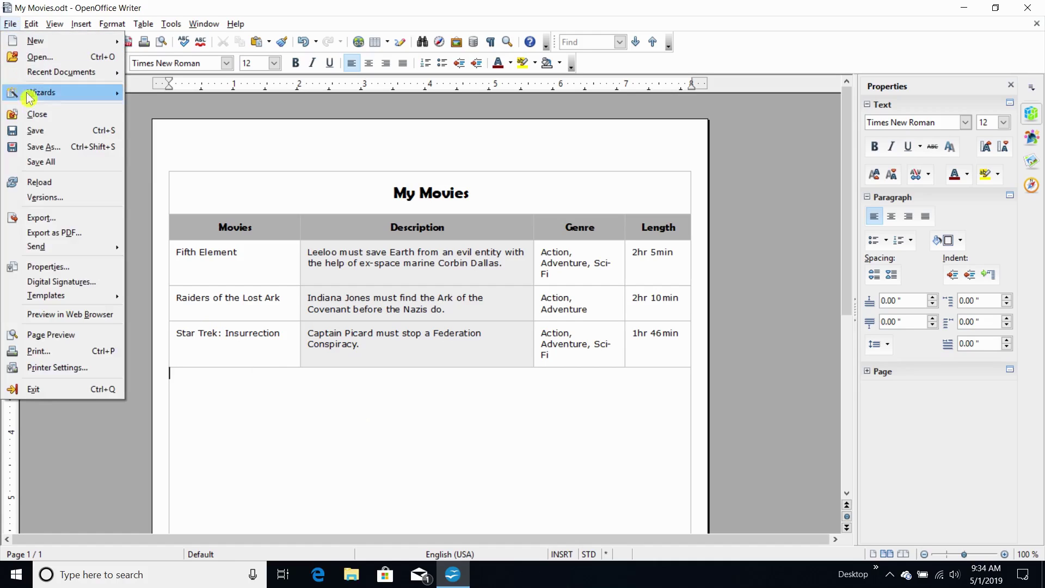
{"action": "left_click", "coordinate": [31, 131]}
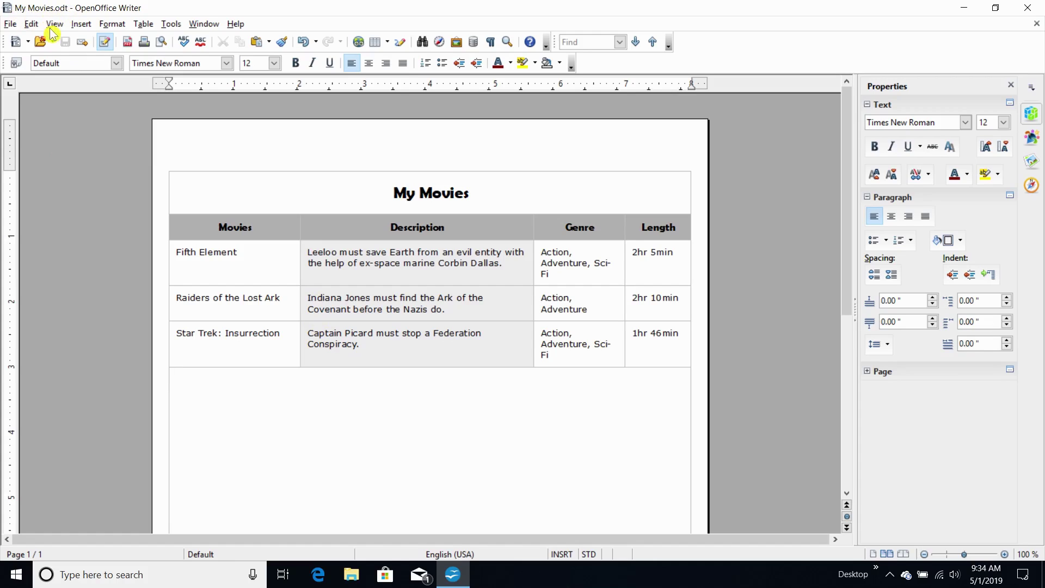
{"action": "left_click", "coordinate": [10, 25]}
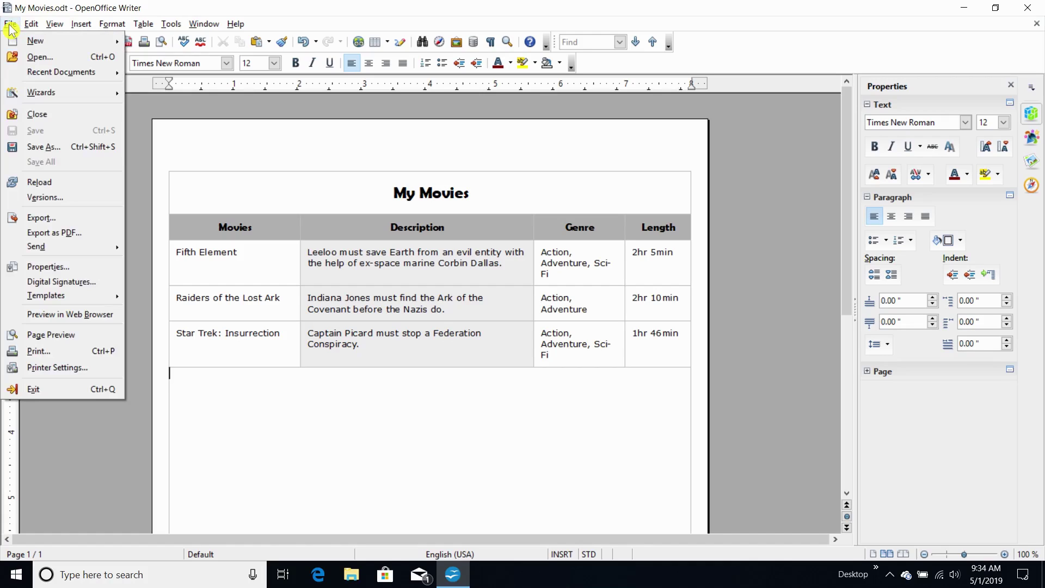
{"action": "left_click", "coordinate": [39, 148]}
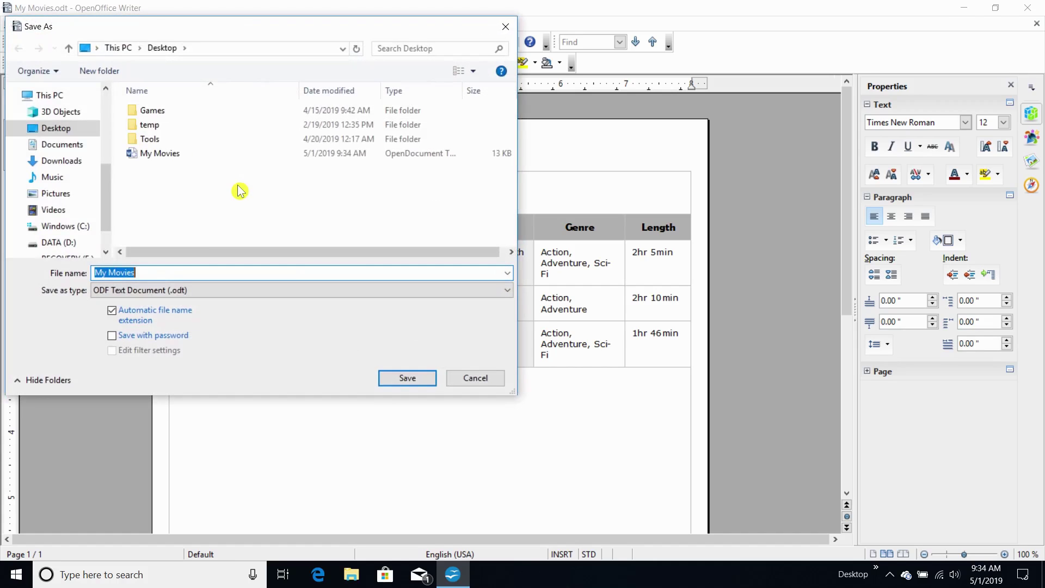
{"action": "left_click", "coordinate": [218, 299]}
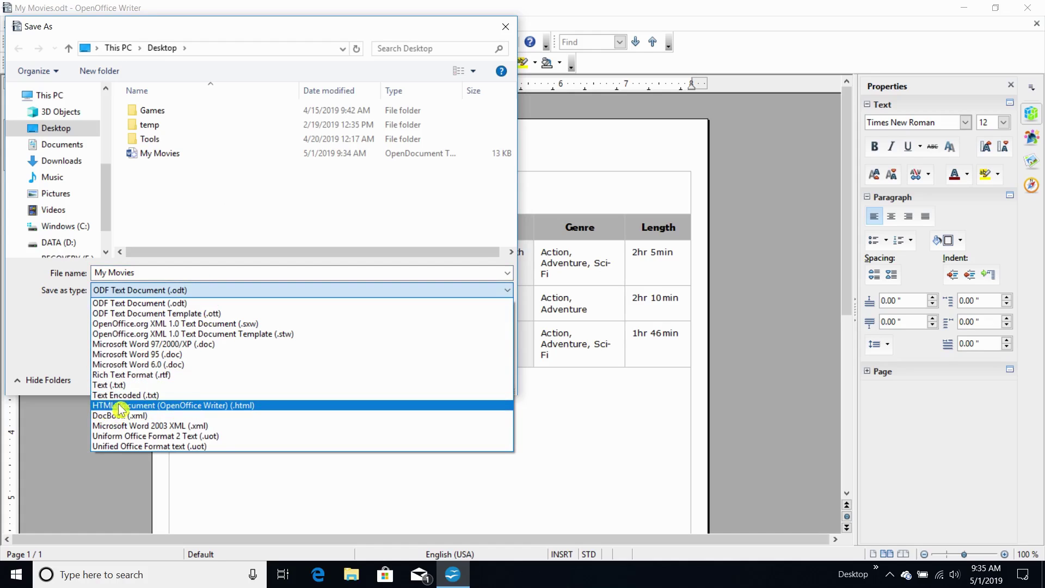
{"action": "left_click", "coordinate": [109, 302]}
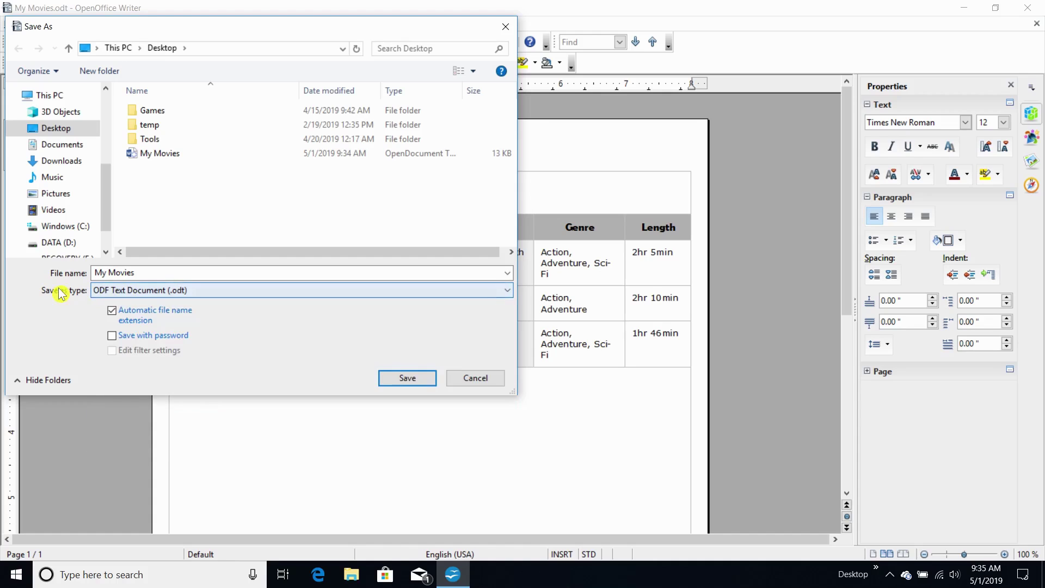
{"action": "left_click", "coordinate": [181, 293]}
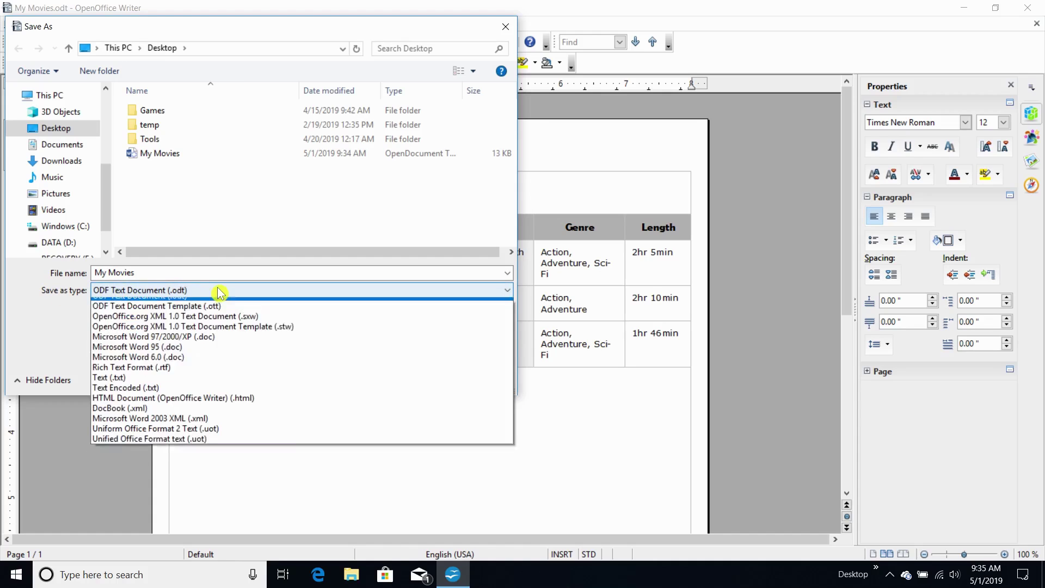
{"action": "left_click", "coordinate": [150, 407]}
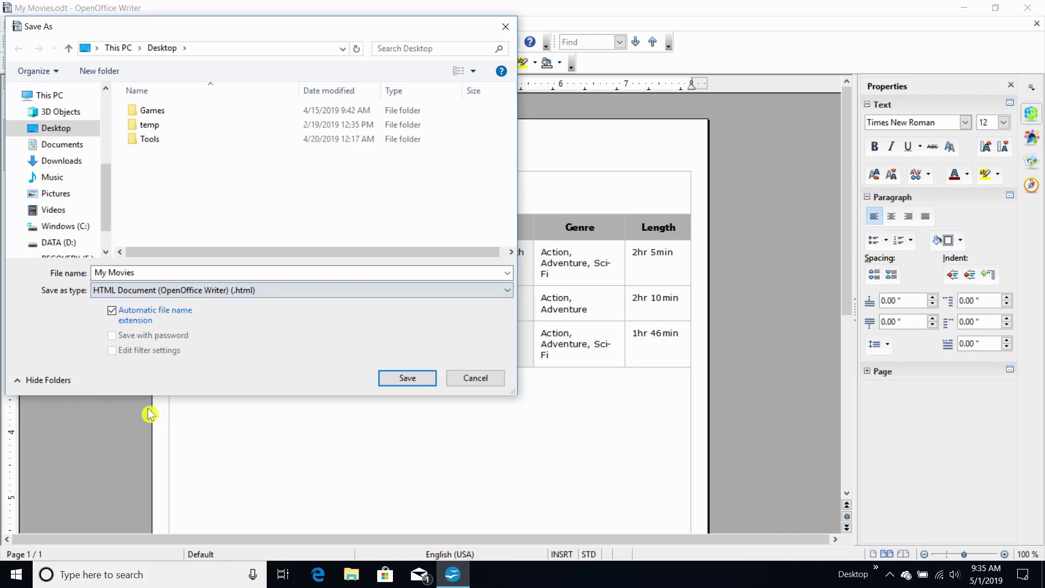
{"action": "left_click", "coordinate": [405, 376]}
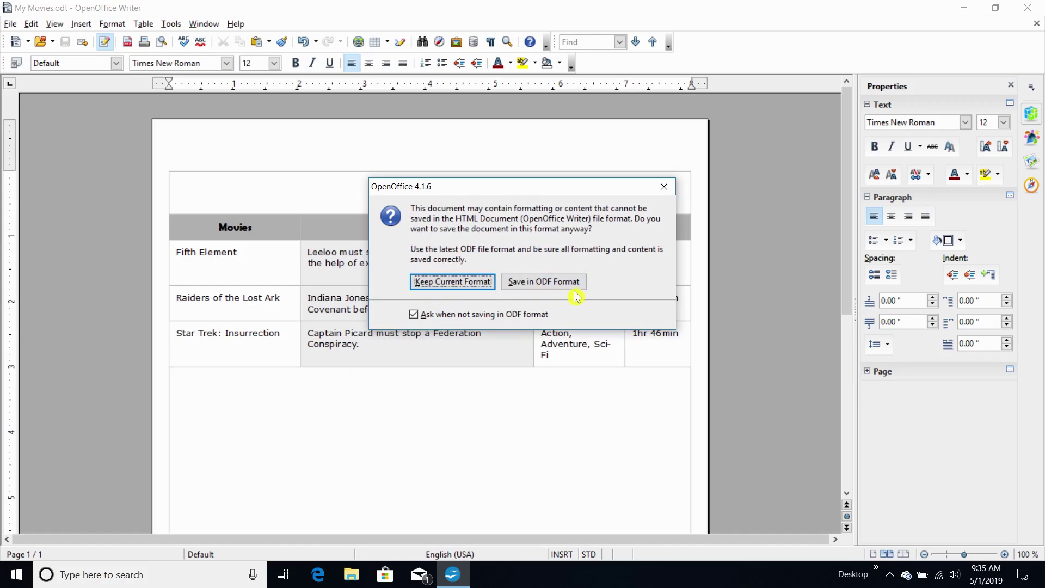
{"action": "left_click", "coordinate": [437, 285]}
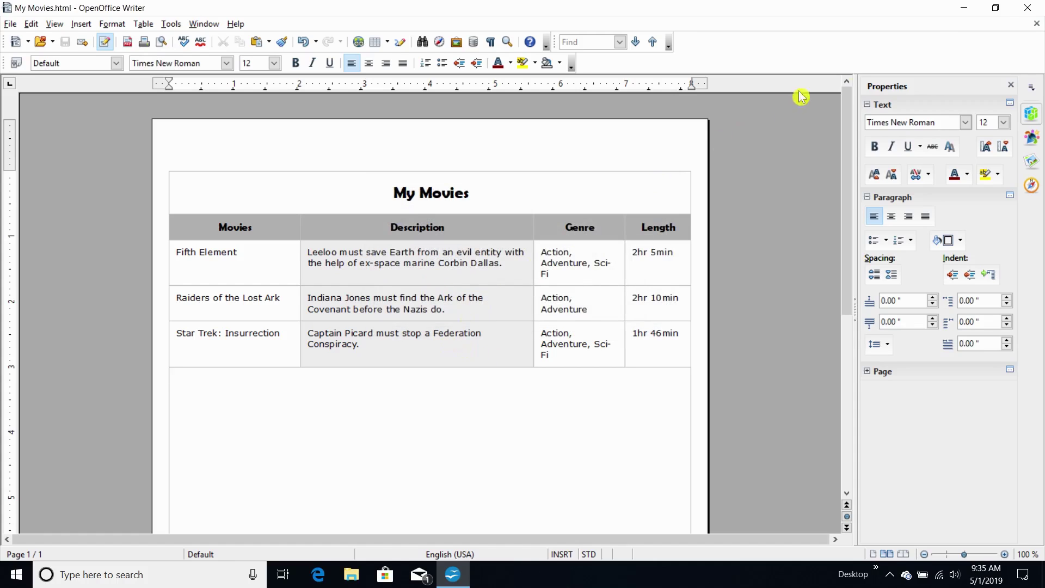
Switch to the Windows desktop and select the saved My Movies OpenDocument Text file.
{"action": "left_click", "coordinate": [964, 7]}
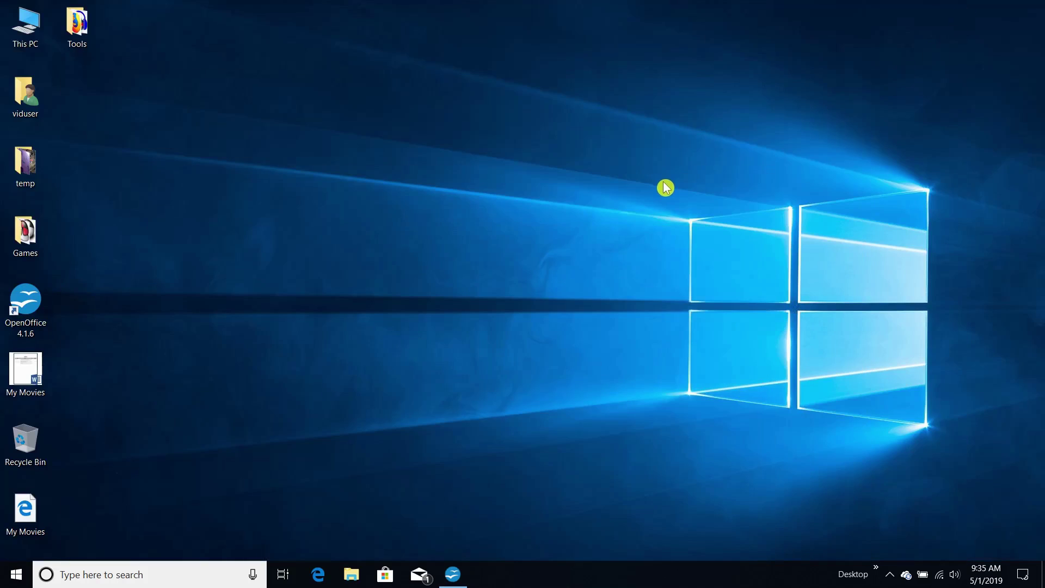
{"action": "left_click", "coordinate": [39, 367]}
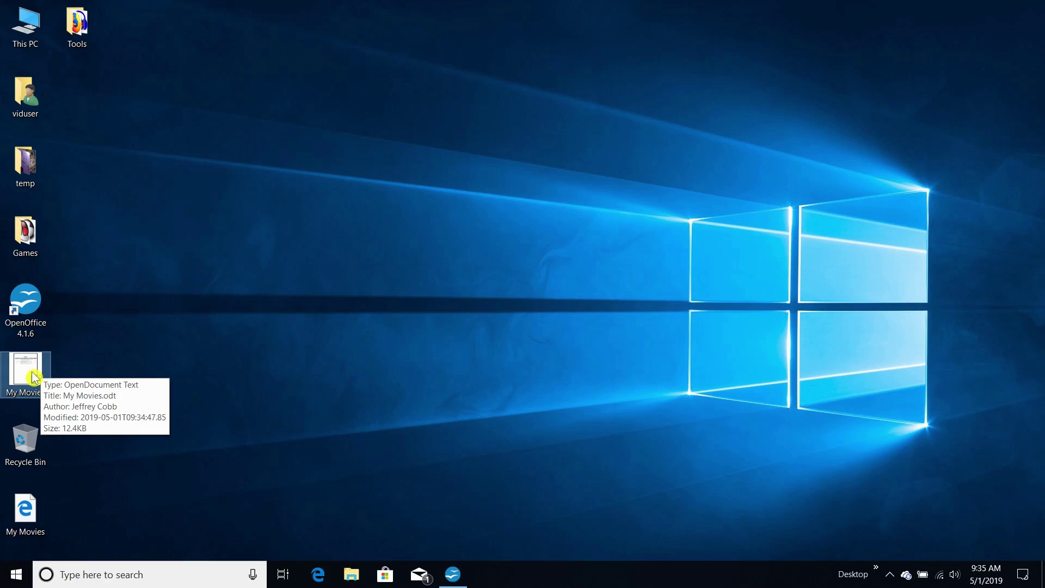
Open the saved My Movies HTML file from the desktop in Microsoft Edge, view it maximized, and close all browser tabs.
{"action": "left_click", "coordinate": [31, 515]}
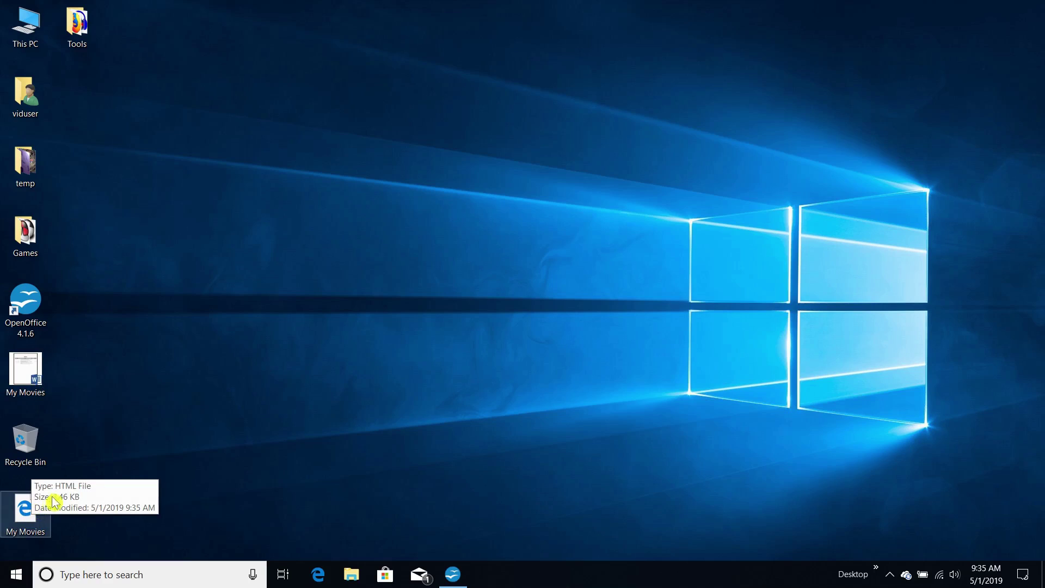
{"action": "left_click", "coordinate": [51, 507]}
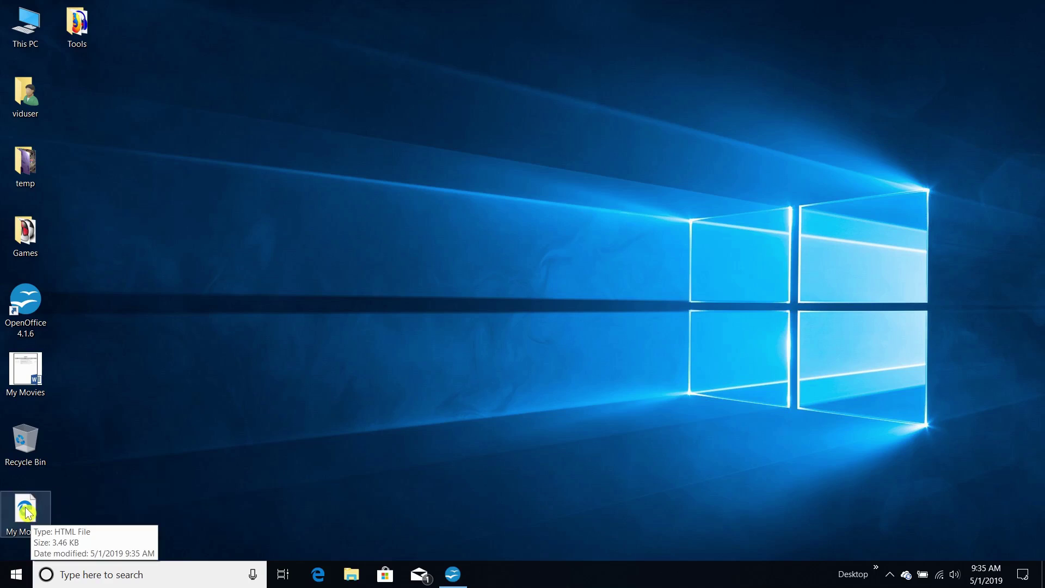
{"action": "double_click", "coordinate": [26, 513]}
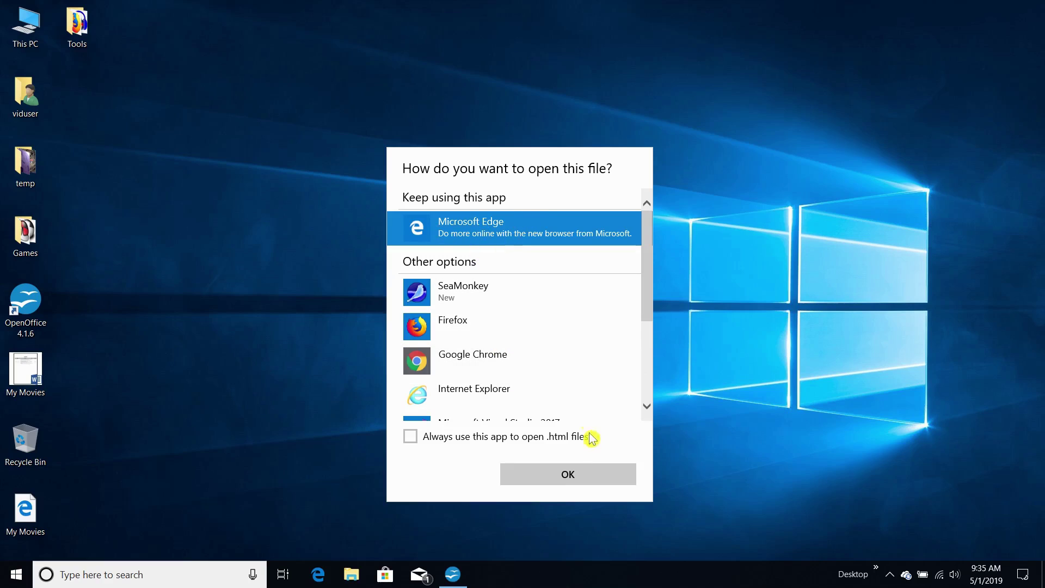
{"action": "left_click", "coordinate": [572, 475]}
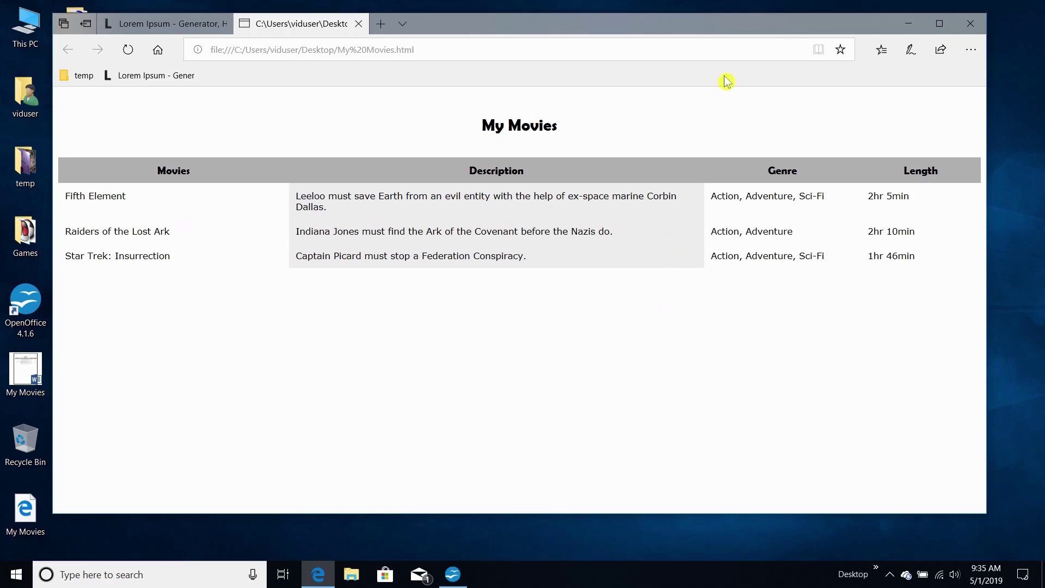
{"action": "left_click", "coordinate": [939, 23]}
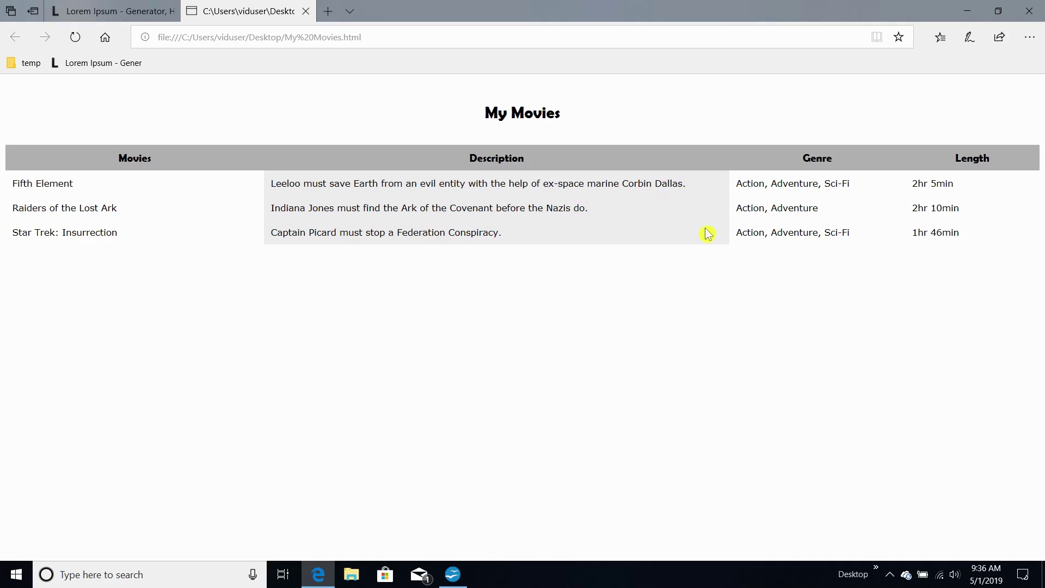
{"action": "left_click", "coordinate": [1028, 15]}
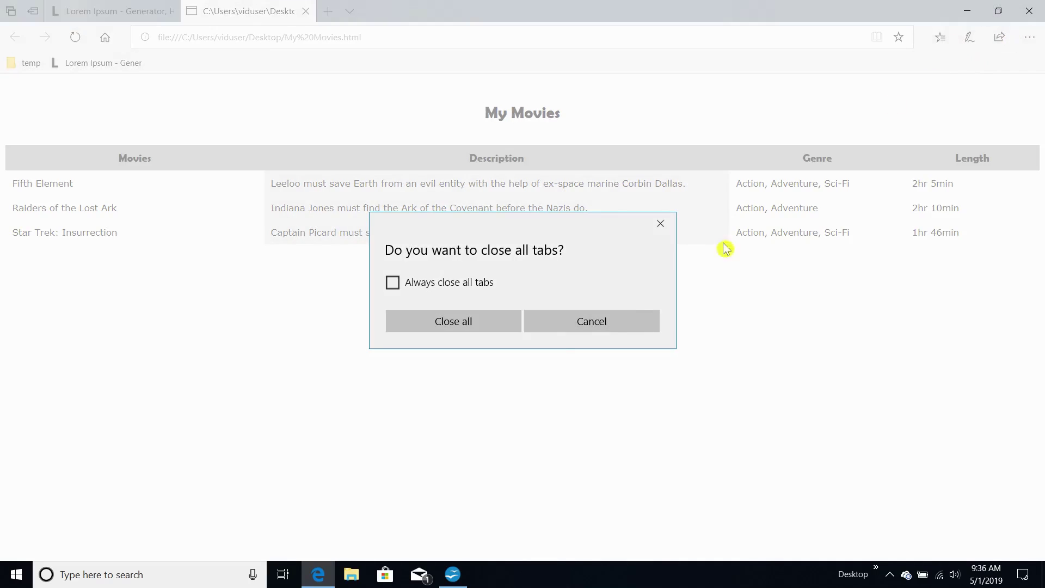
{"action": "left_click", "coordinate": [473, 329]}
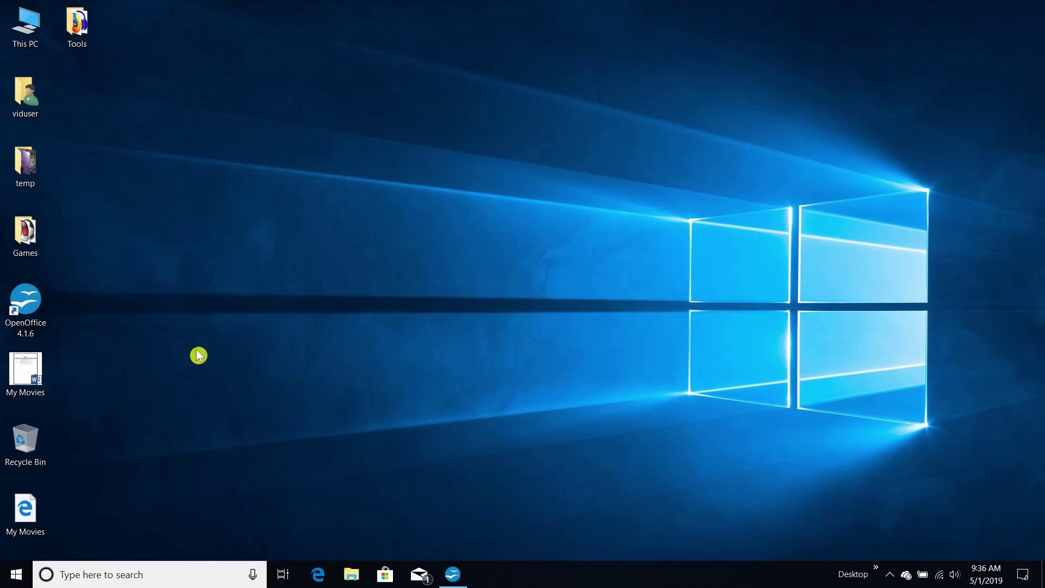
Switch to OpenOffice Writer, narrow the Length column so the table is about 7.8" wide, and save the document.
{"action": "left_click", "coordinate": [455, 579]}
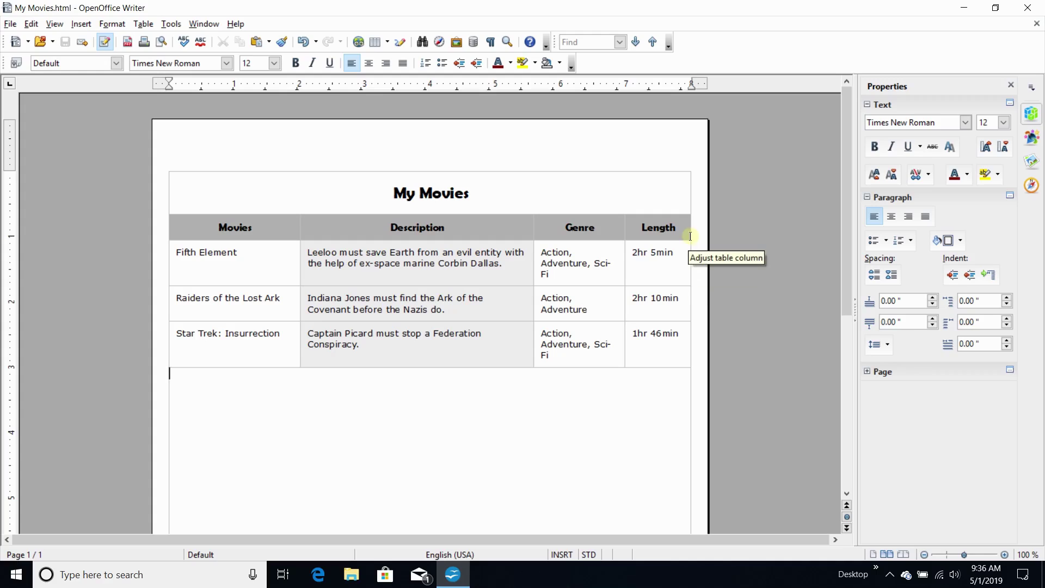
{"action": "left_click_drag", "start_coordinate": [692, 234], "coordinate": [678, 233]}
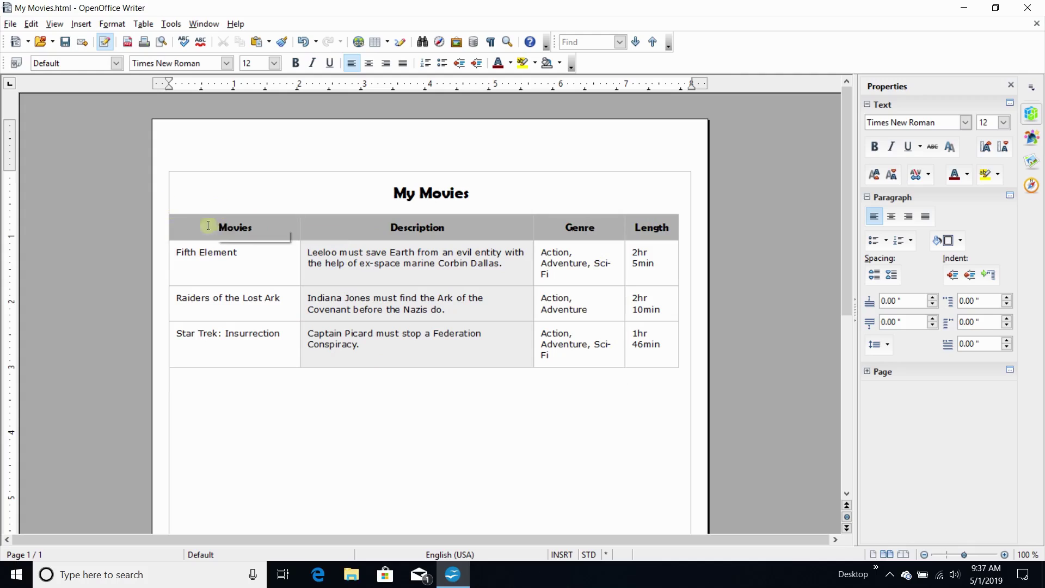
{"action": "left_click", "coordinate": [16, 24]}
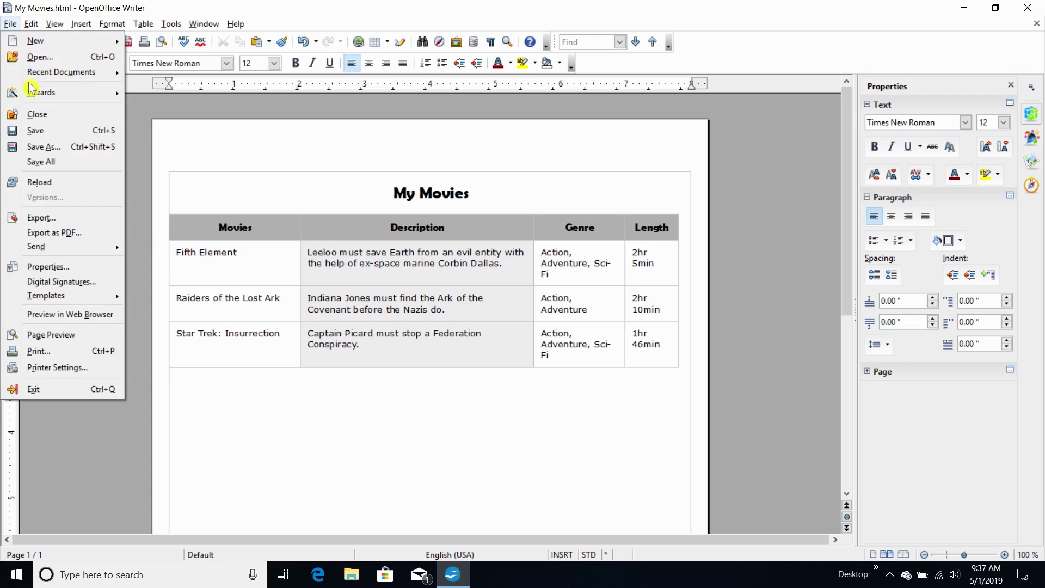
{"action": "left_click", "coordinate": [47, 132]}
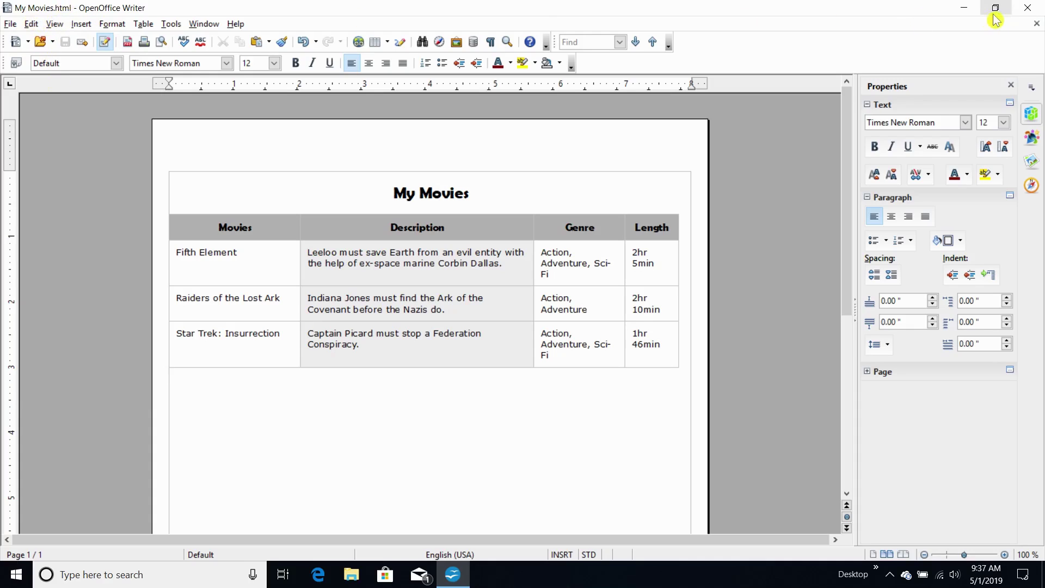
Check the narrowed table by opening the My Movies HTML file from the desktop in Microsoft Edge, and return to OpenOffice Writer.
{"action": "left_click", "coordinate": [963, 9]}
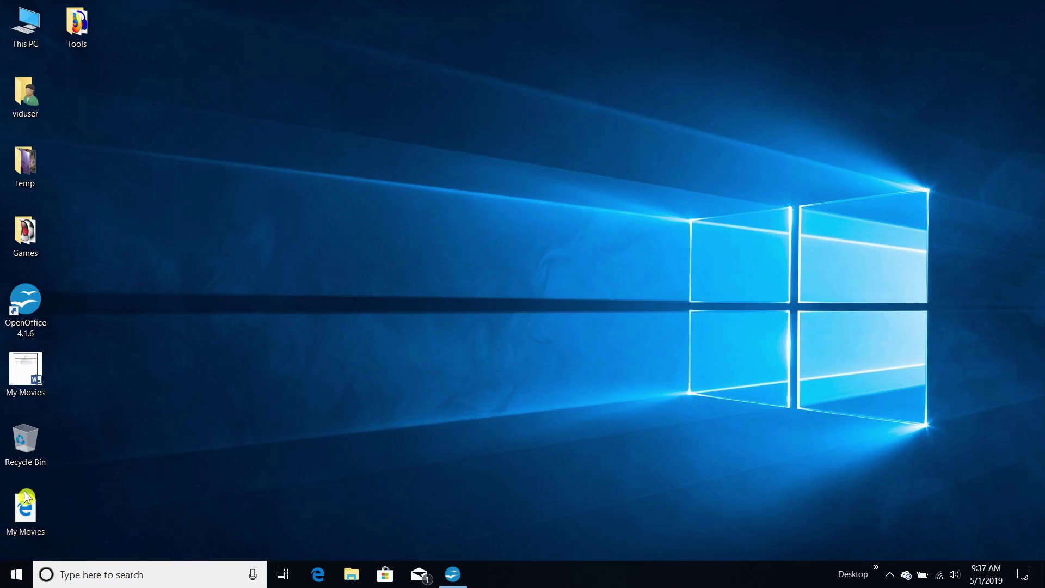
{"action": "double_click", "coordinate": [25, 509]}
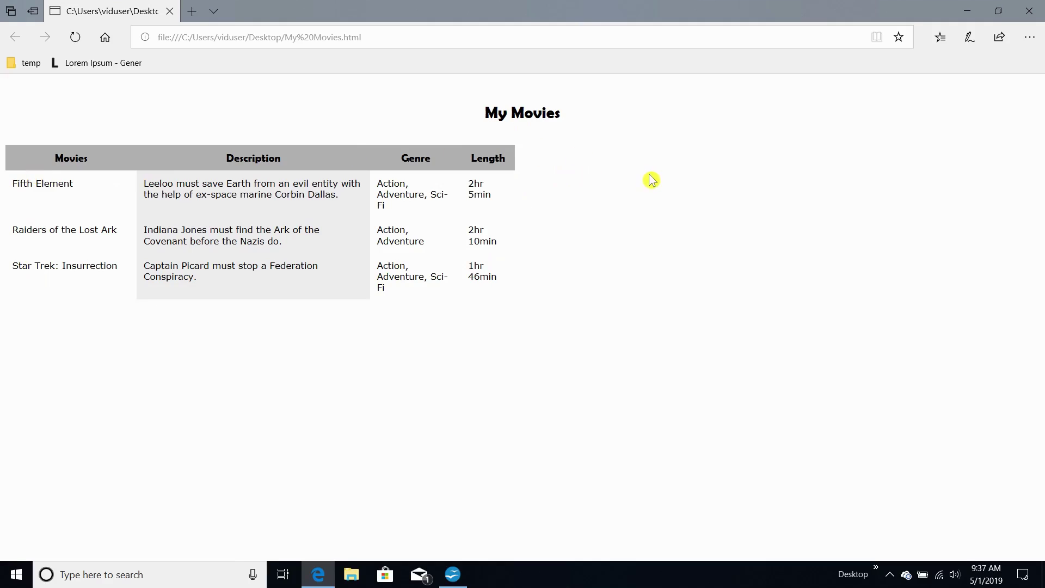
{"action": "left_click", "coordinate": [964, 8]}
{"action": "left_click", "coordinate": [450, 573]}
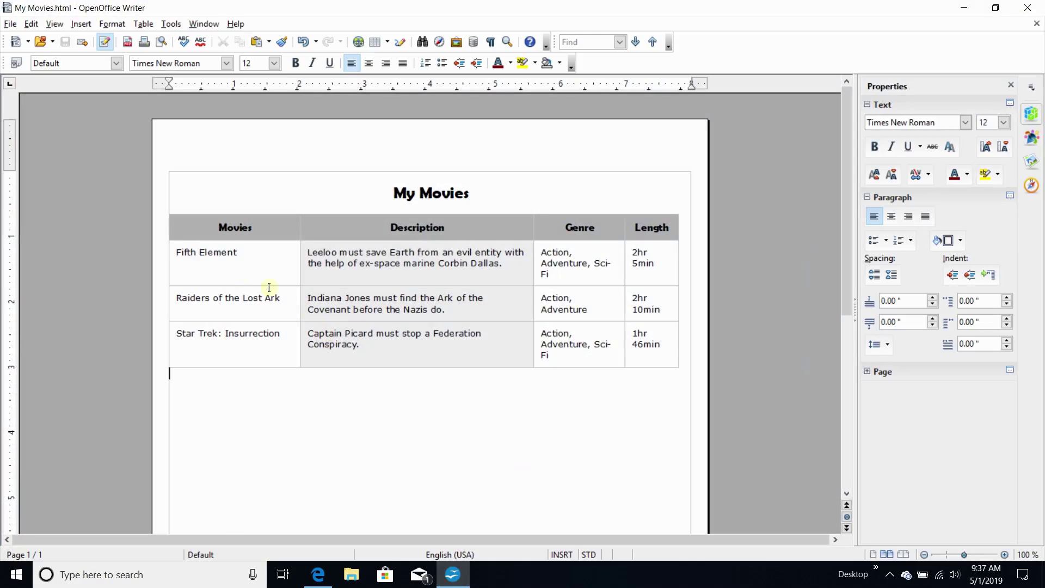
Set the movie table's alignment to Center in its table properties and save the document.
{"action": "left_click", "coordinate": [239, 254]}
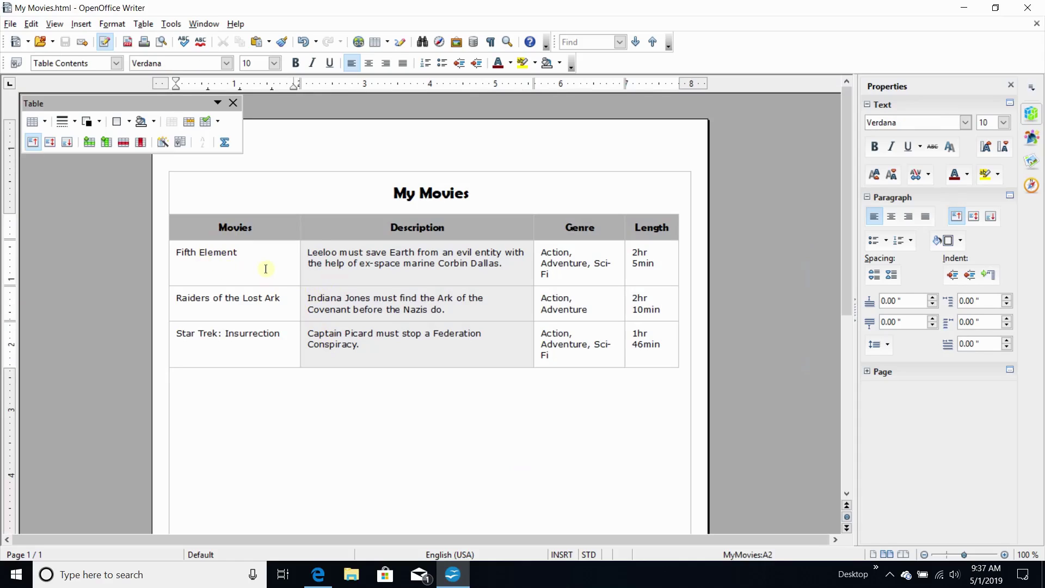
{"action": "left_click", "coordinate": [146, 25]}
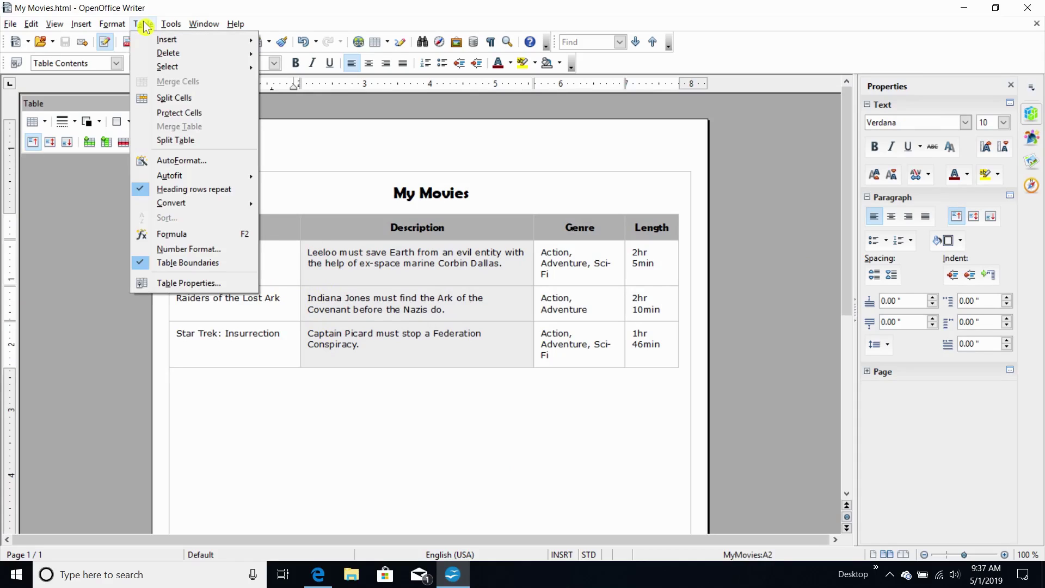
{"action": "left_click", "coordinate": [196, 283]}
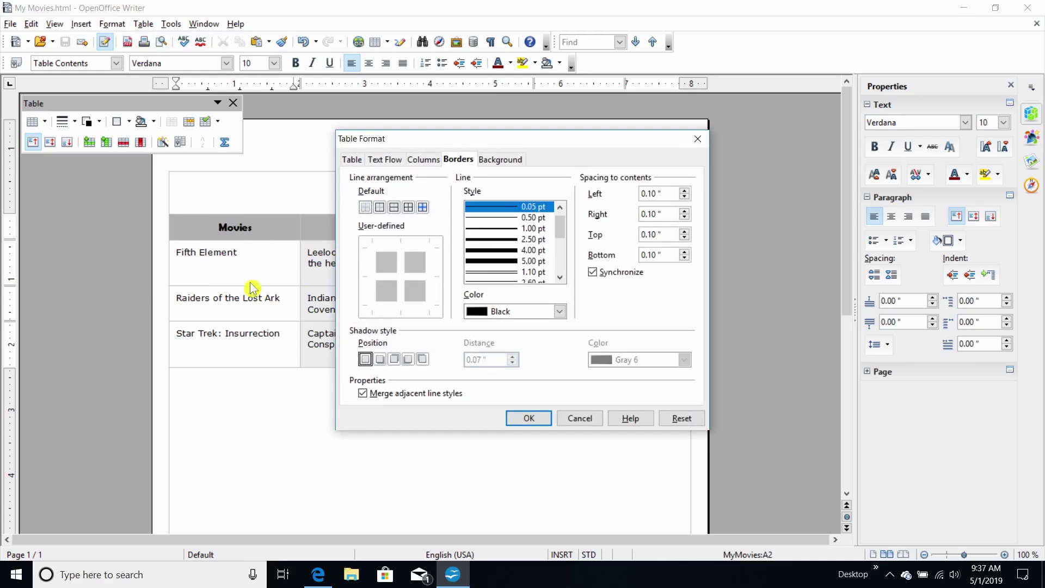
{"action": "left_click", "coordinate": [357, 162]}
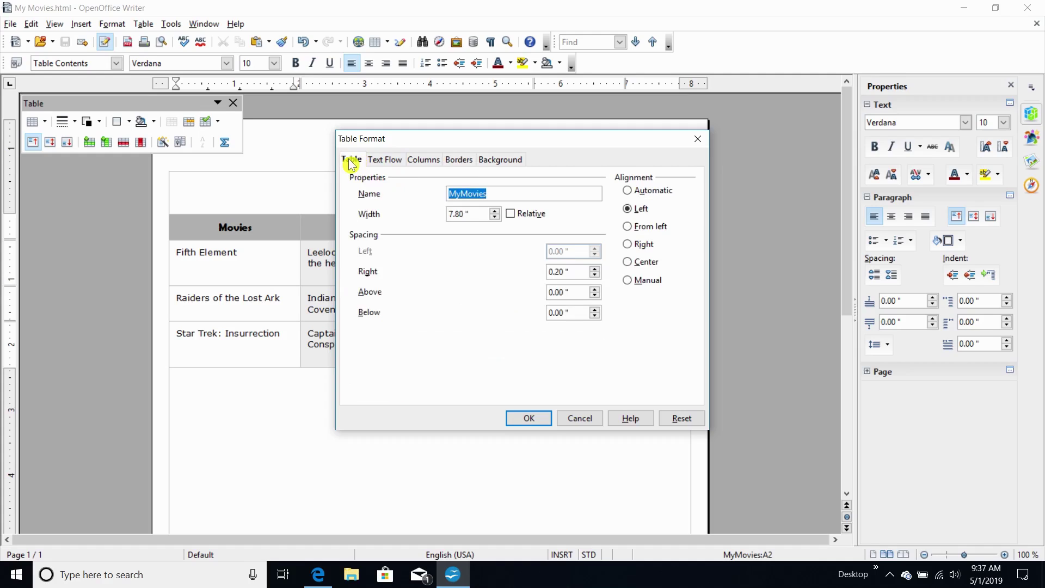
{"action": "left_click", "coordinate": [628, 262]}
{"action": "left_click", "coordinate": [528, 418]}
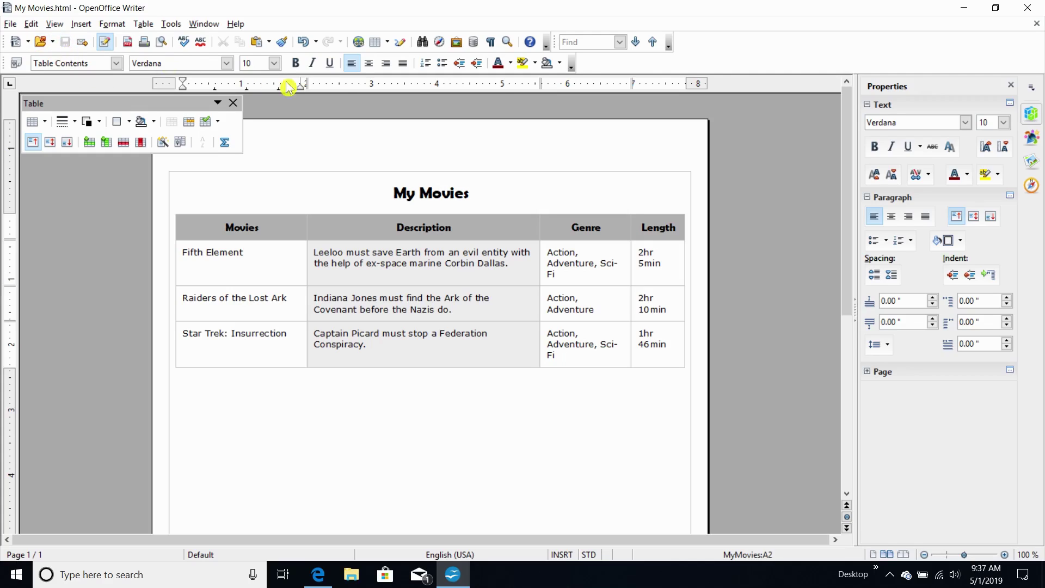
Check the centered table in Microsoft Edge from the desktop HTML file, close all browser tabs, and return to OpenOffice Writer.
{"action": "left_click", "coordinate": [967, 12]}
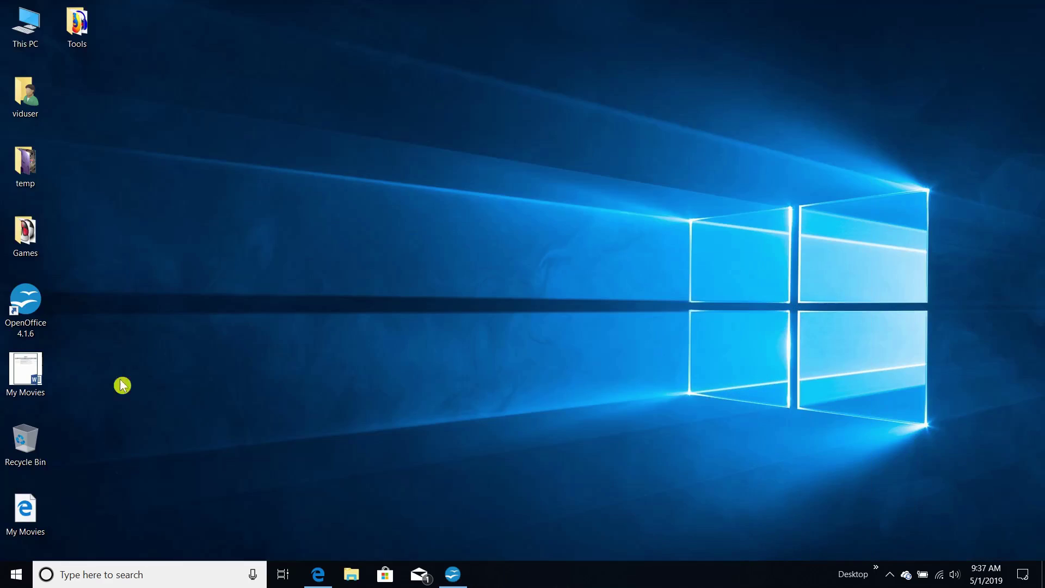
{"action": "double_click", "coordinate": [30, 517]}
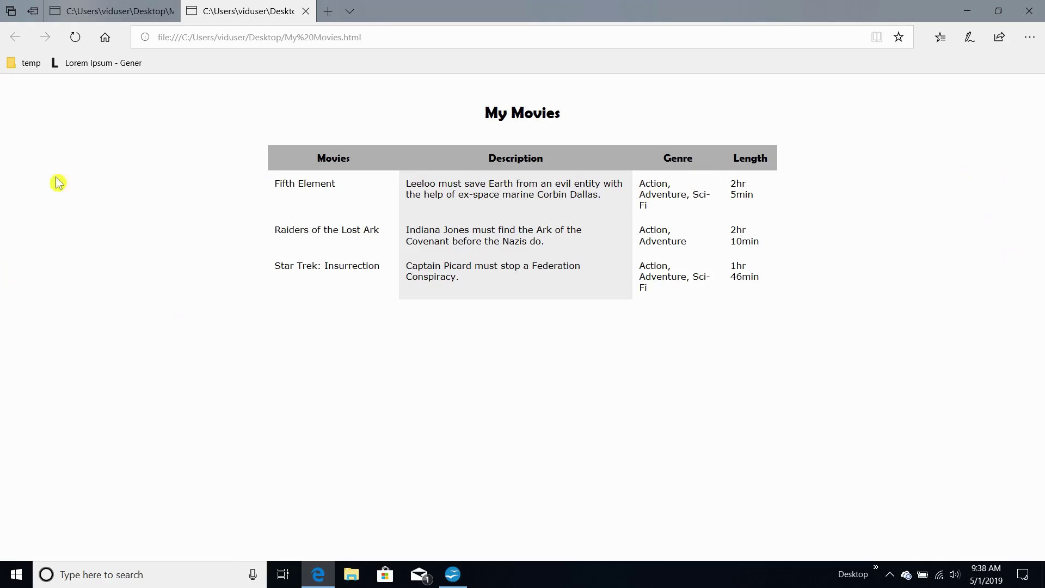
{"action": "left_click", "coordinate": [1030, 13]}
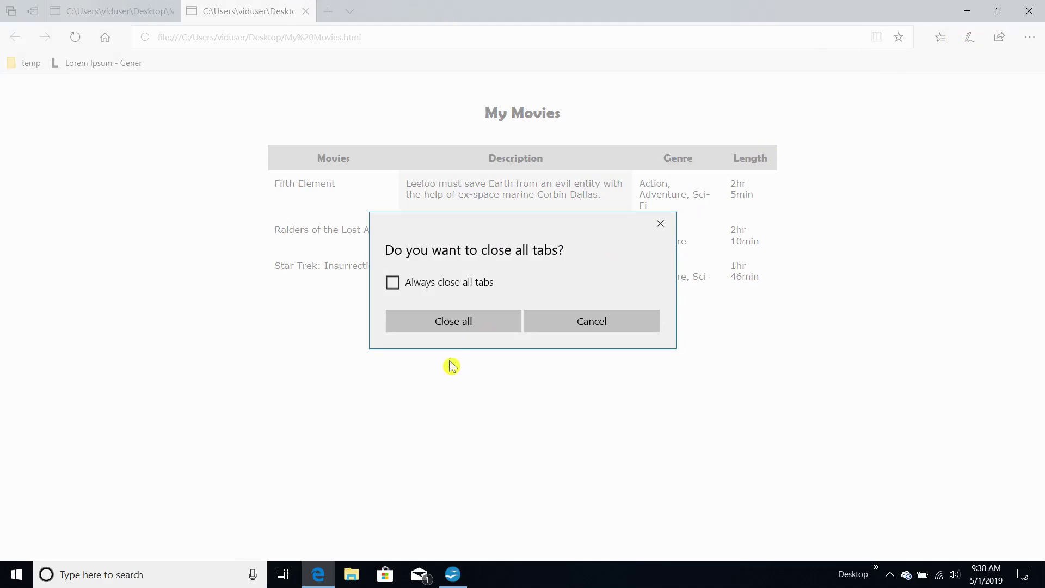
{"action": "left_click", "coordinate": [433, 327]}
{"action": "left_click", "coordinate": [457, 577]}
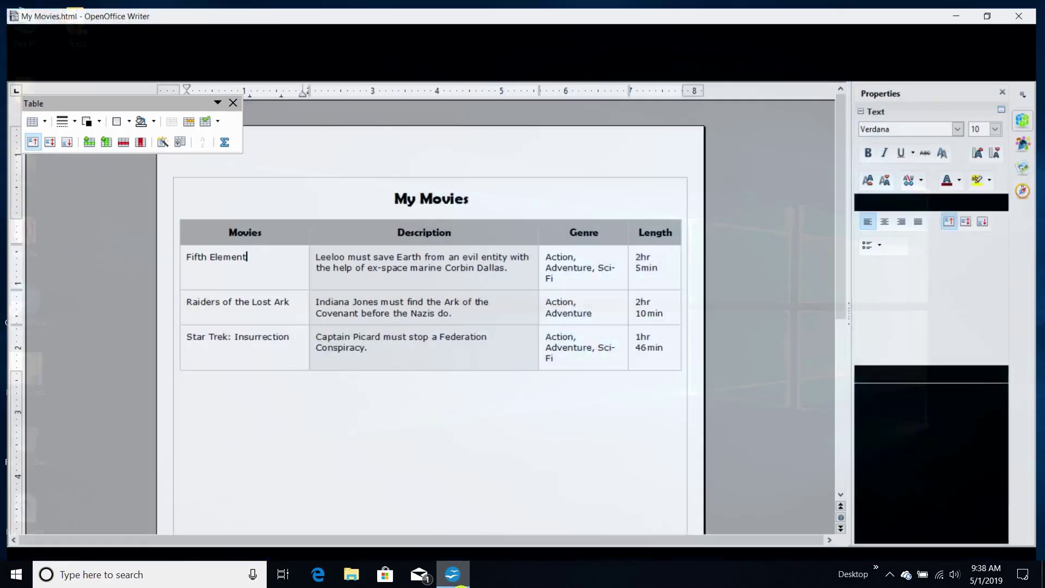
Place the cursor in the Description column and reposition the floating Table toolbar beside the page's upper left area.
{"action": "left_click", "coordinate": [330, 263]}
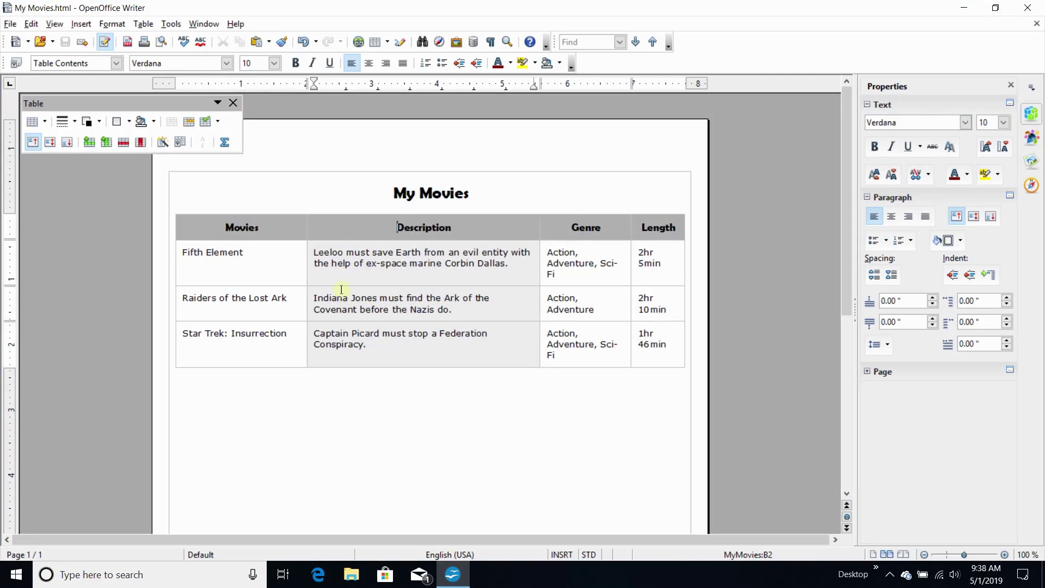
{"action": "left_click", "coordinate": [143, 23]}
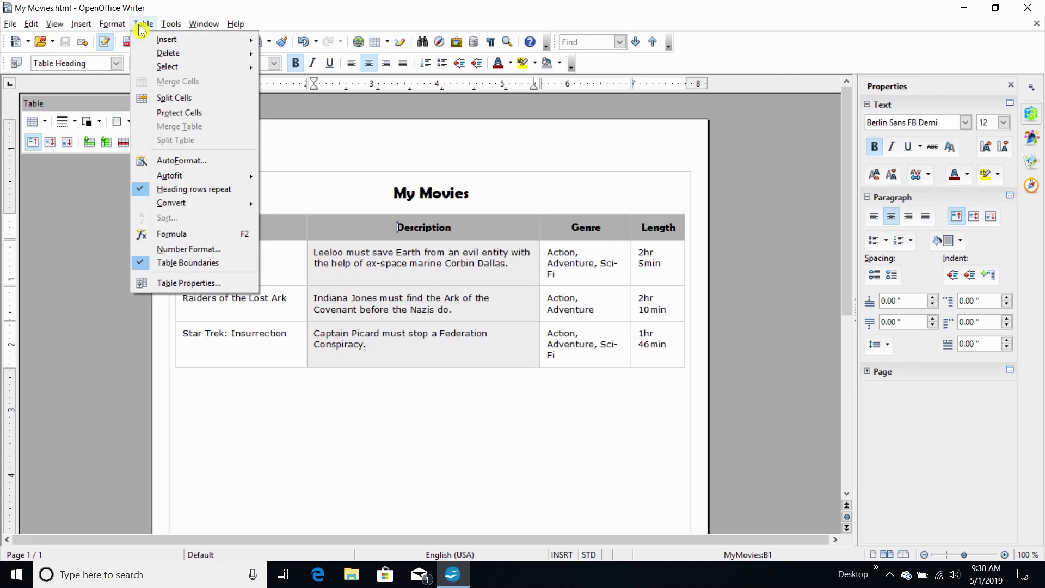
{"action": "left_click", "coordinate": [228, 8]}
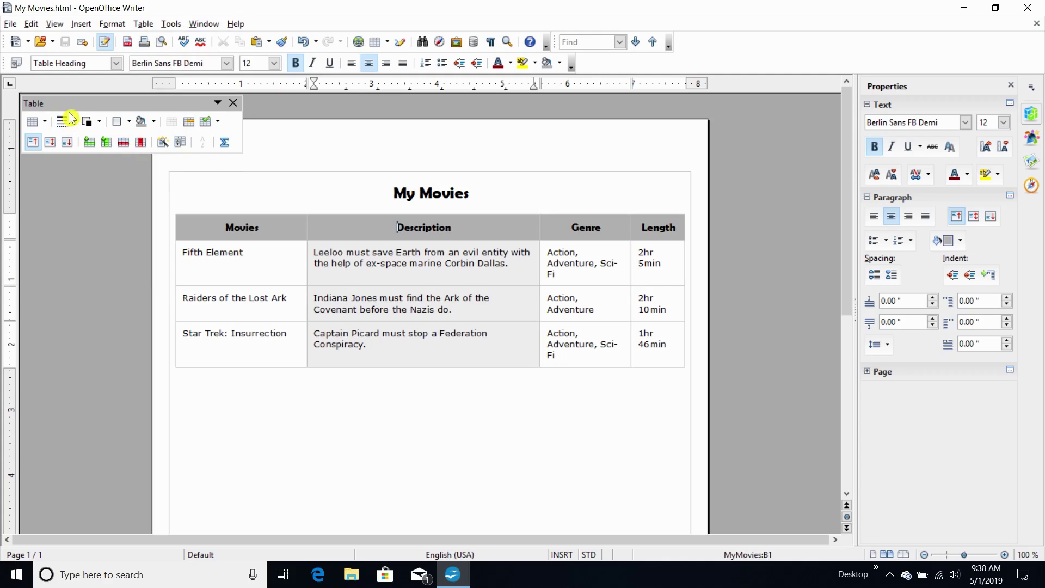
{"action": "left_click_drag", "start_coordinate": [103, 107], "coordinate": [173, 116]}
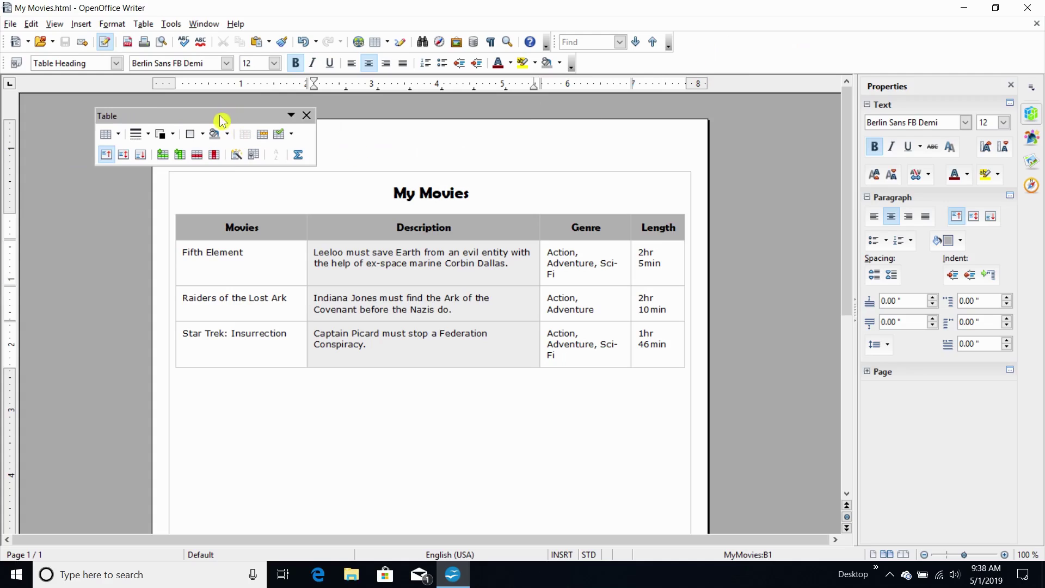
{"action": "left_click_drag", "start_coordinate": [222, 121], "coordinate": [142, 114]}
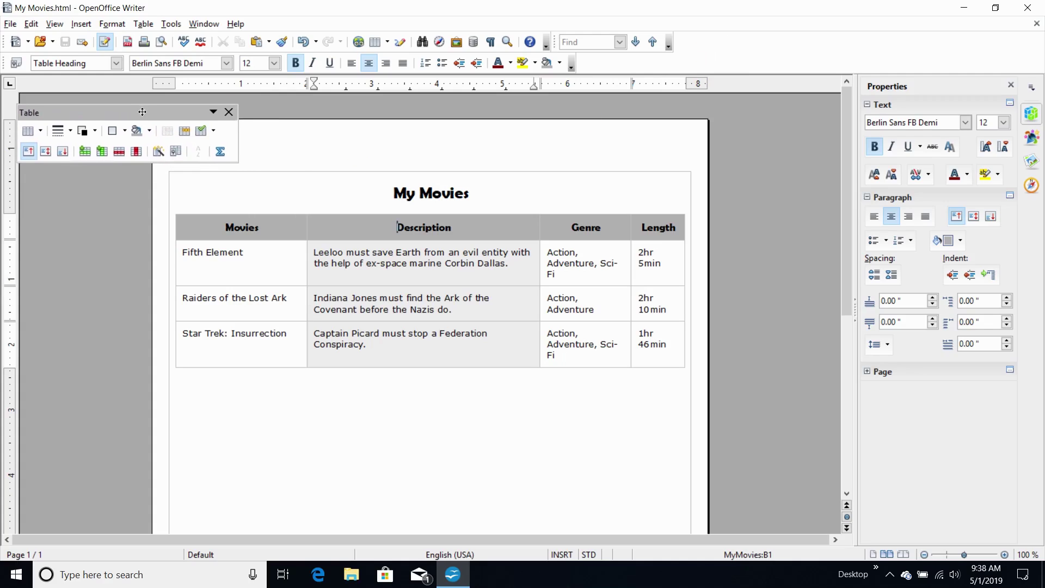
Make the table's width relative so it spans the full text width between the page margins, and save the document.
{"action": "left_click", "coordinate": [176, 152]}
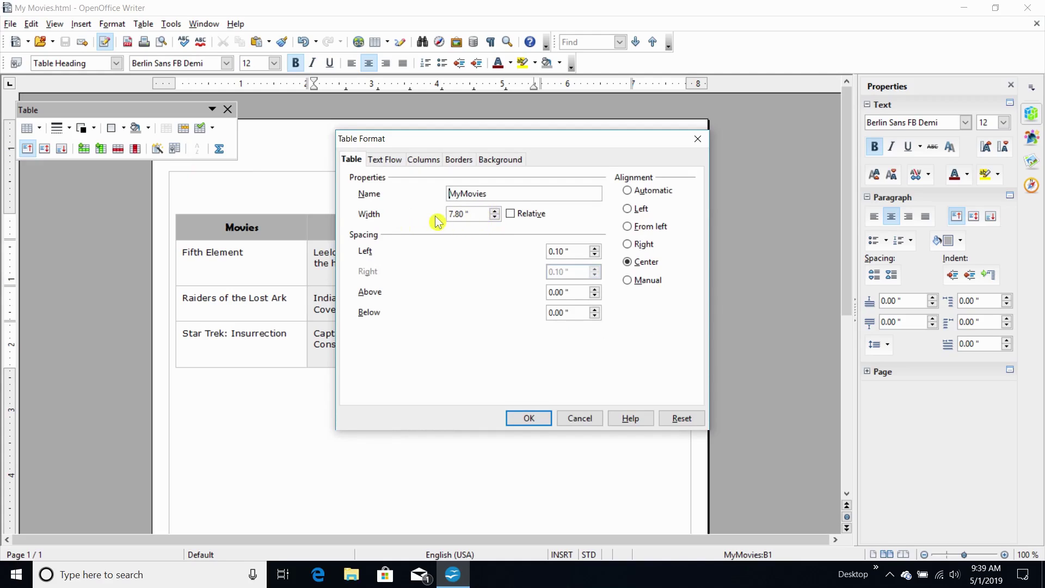
{"action": "left_click", "coordinate": [510, 214]}
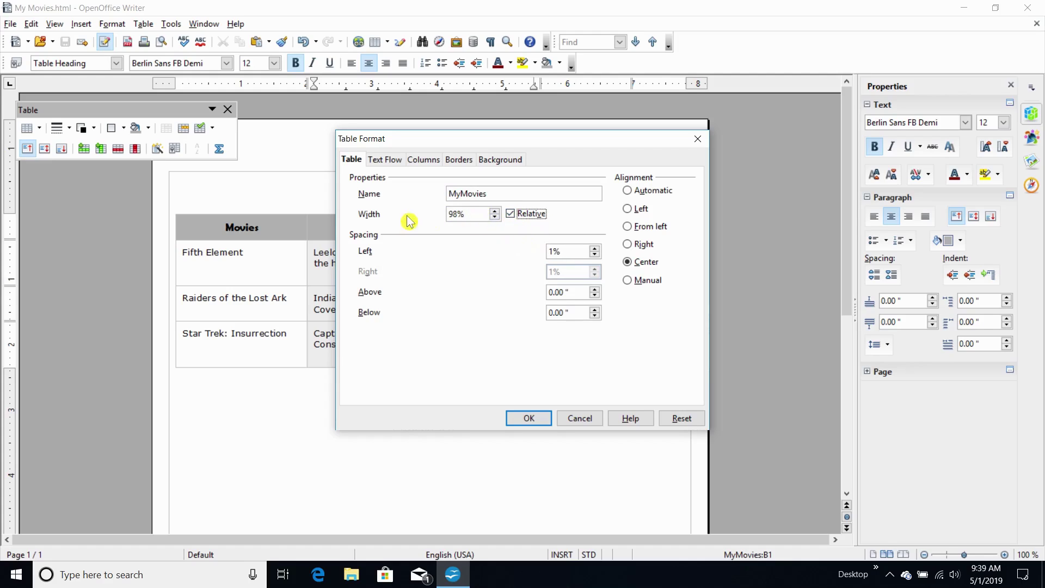
{"action": "left_click_drag", "start_coordinate": [478, 213], "coordinate": [351, 220]}
{"action": "left_click", "coordinate": [530, 419]}
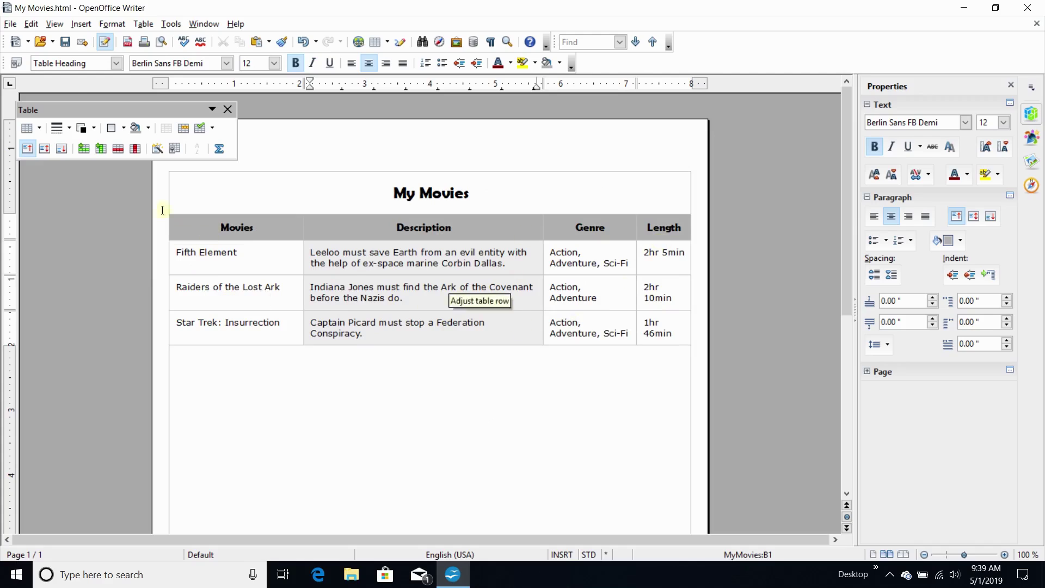
{"action": "left_click", "coordinate": [63, 47]}
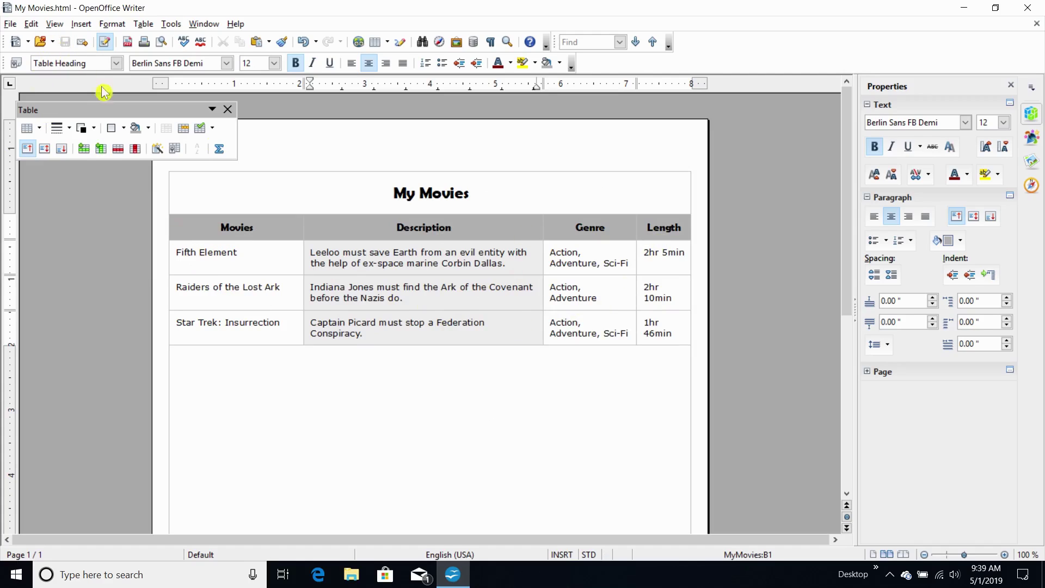
View the My Movies HTML file with its relative table width in Microsoft Edge, and return to OpenOffice Writer.
{"action": "left_click", "coordinate": [964, 7]}
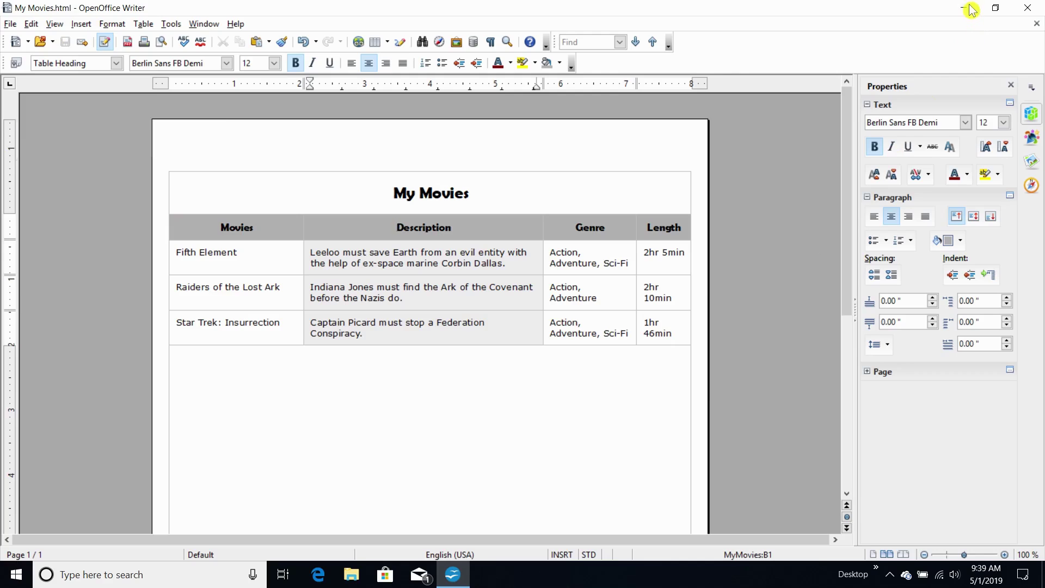
{"action": "double_click", "coordinate": [31, 505]}
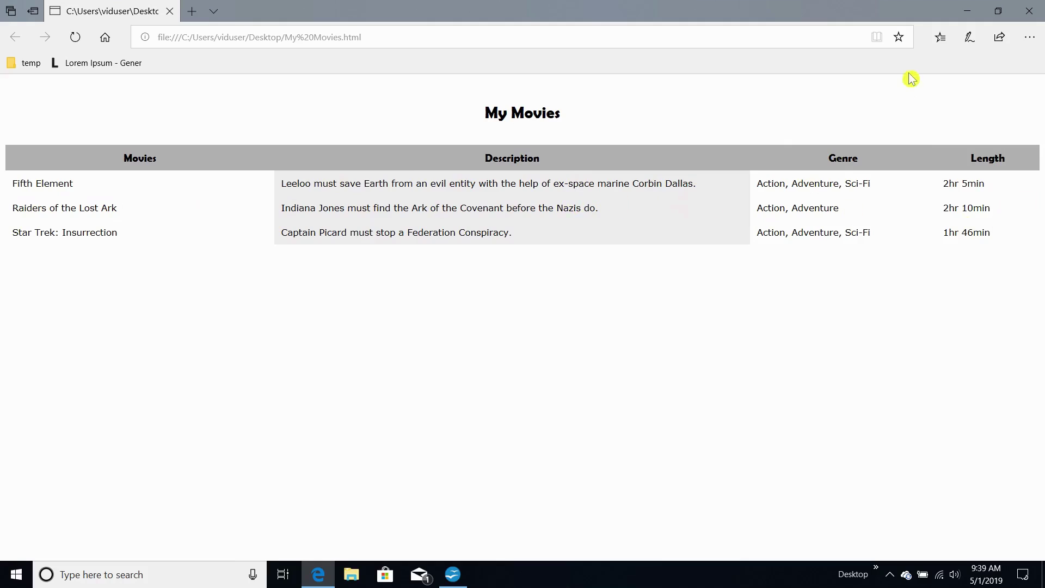
{"action": "left_click", "coordinate": [965, 13]}
{"action": "left_click", "coordinate": [452, 575]}
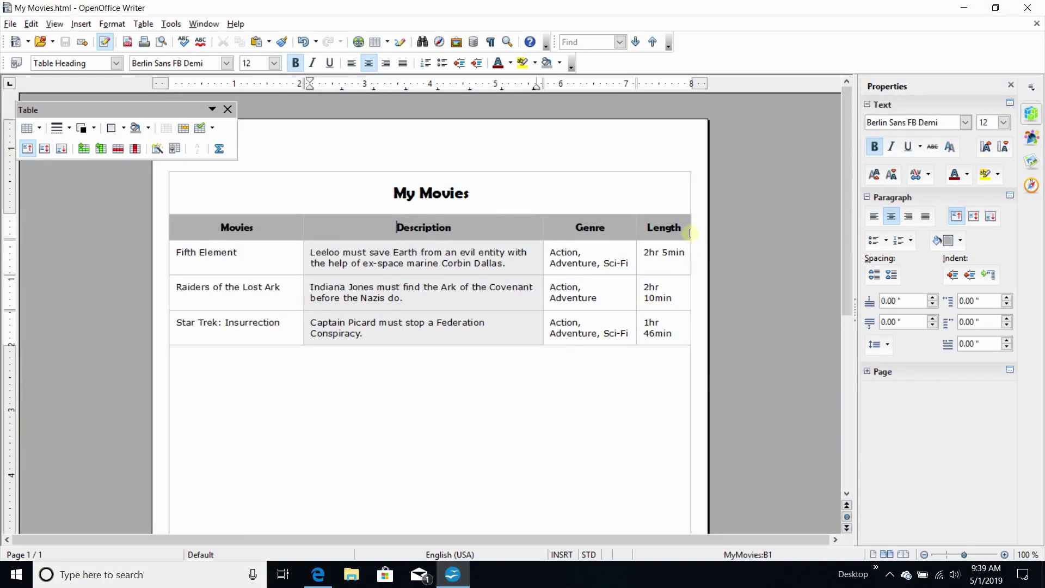
Narrow the table slightly from its outer edge to 7.94", center-align it between the page margins, and save the document.
{"action": "left_click_drag", "start_coordinate": [691, 228], "coordinate": [688, 228]}
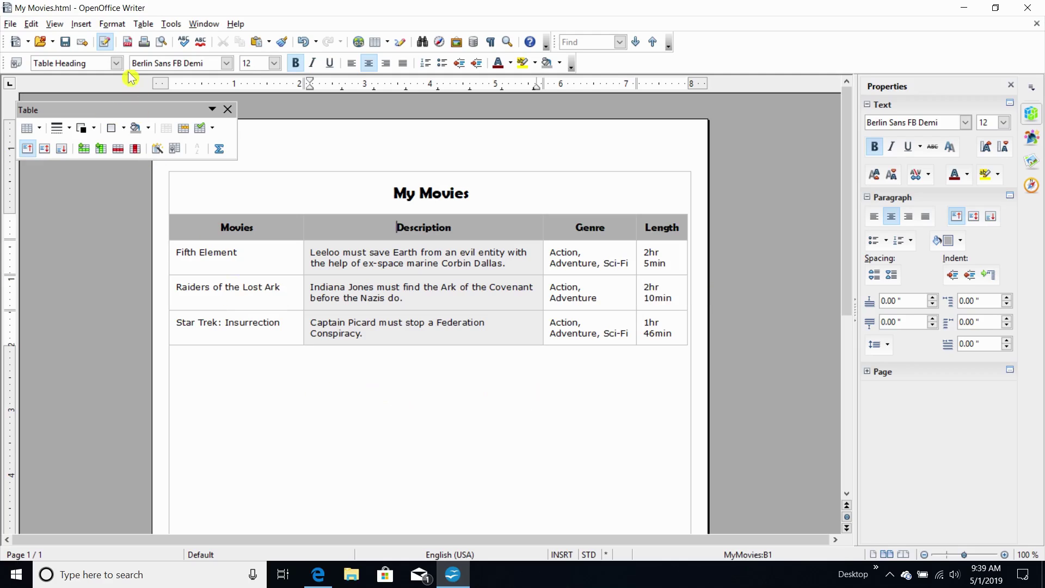
{"action": "left_click", "coordinate": [174, 148]}
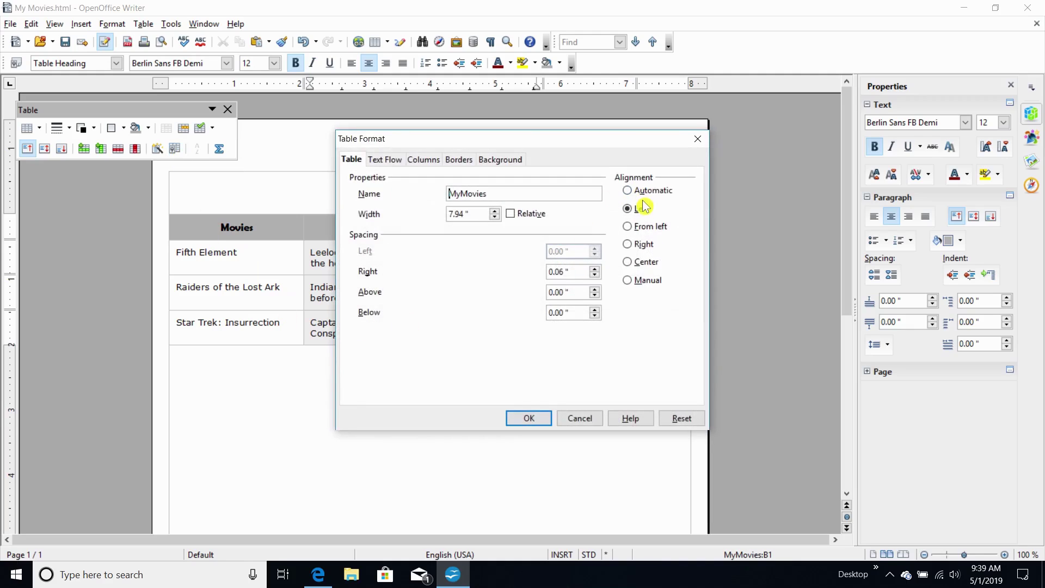
{"action": "left_click", "coordinate": [646, 262]}
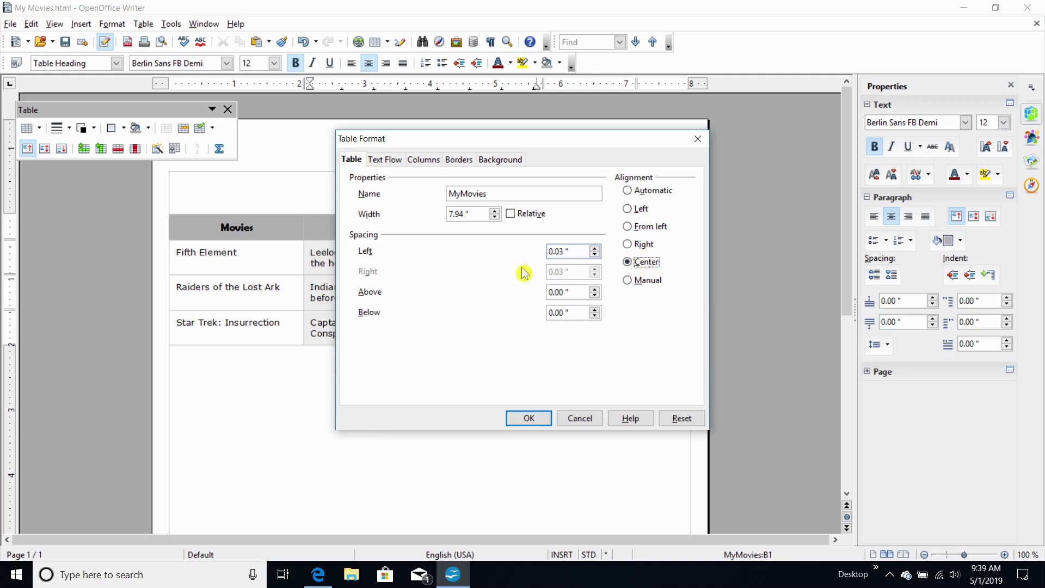
{"action": "left_click", "coordinate": [529, 420]}
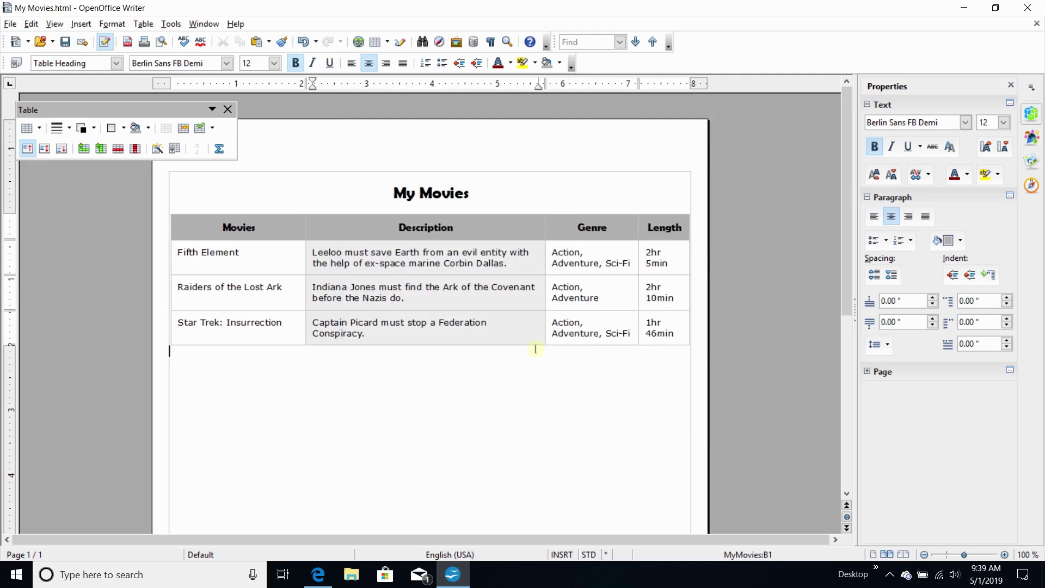
{"action": "left_click", "coordinate": [60, 42]}
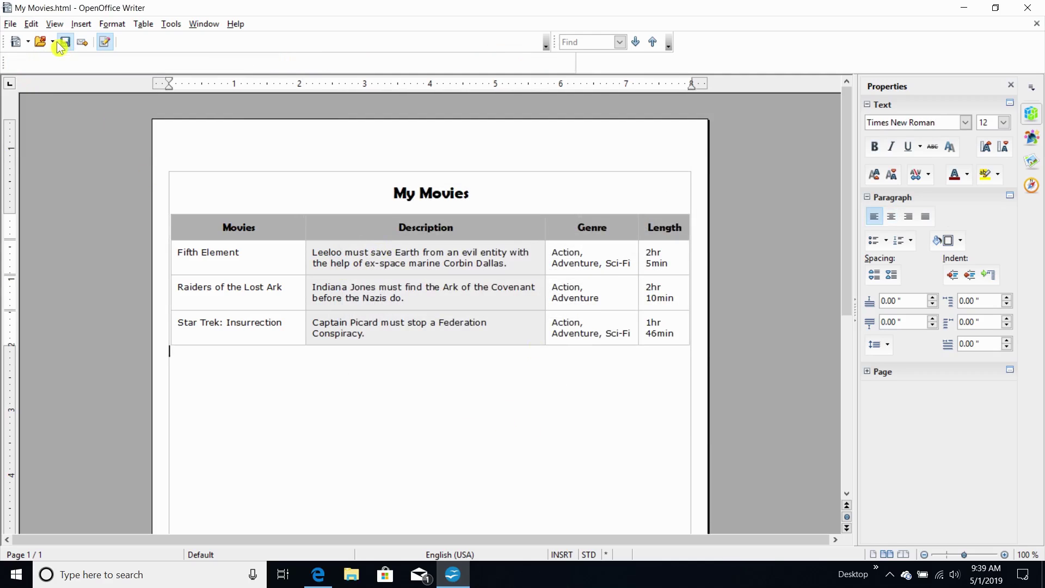
Check the narrowed, centered table in Microsoft Edge from the desktop HTML file, and return to OpenOffice Writer.
{"action": "left_click", "coordinate": [963, 9]}
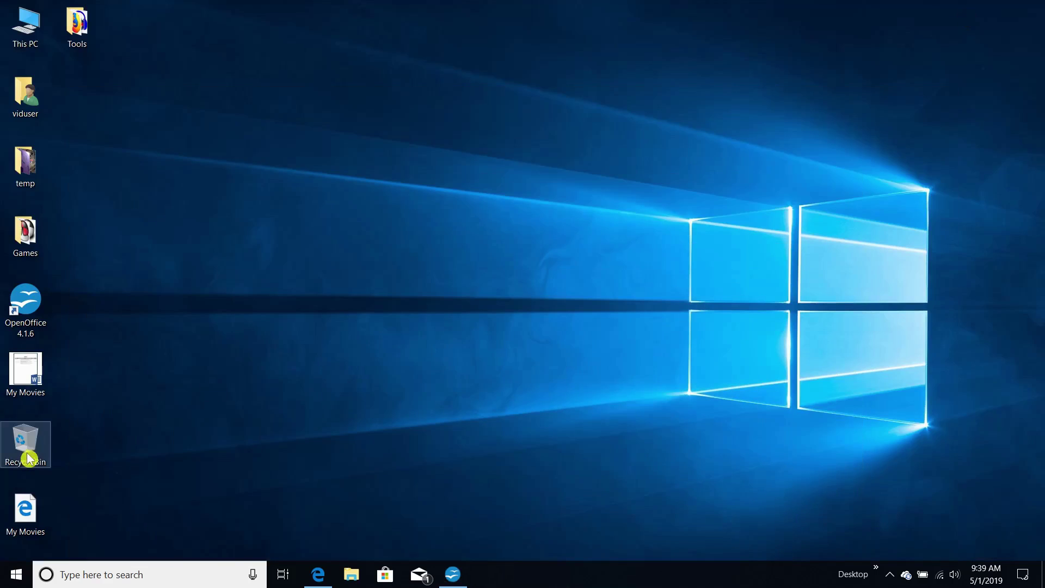
{"action": "double_click", "coordinate": [25, 509]}
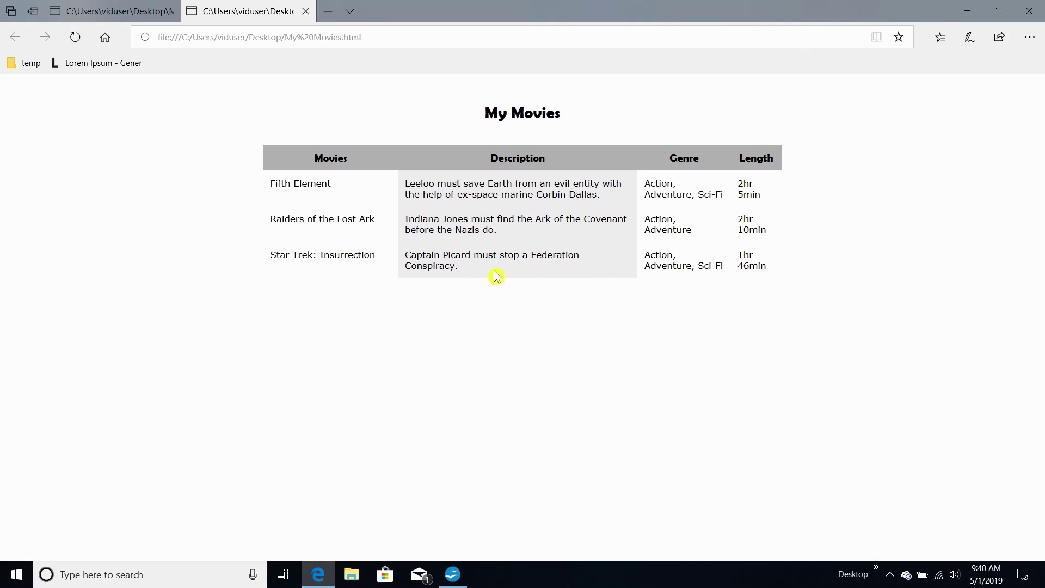
{"action": "left_click", "coordinate": [966, 11]}
{"action": "left_click", "coordinate": [452, 574]}
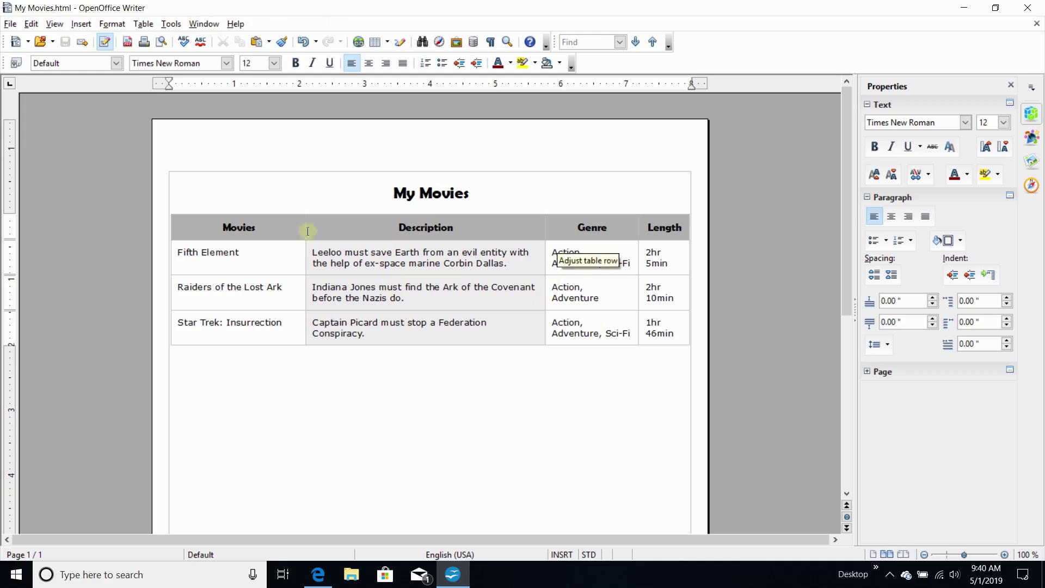
Save the document as an ODF Text Document (.odt) over the existing My Movies file on the desktop, and close the window.
{"action": "left_click", "coordinate": [10, 25]}
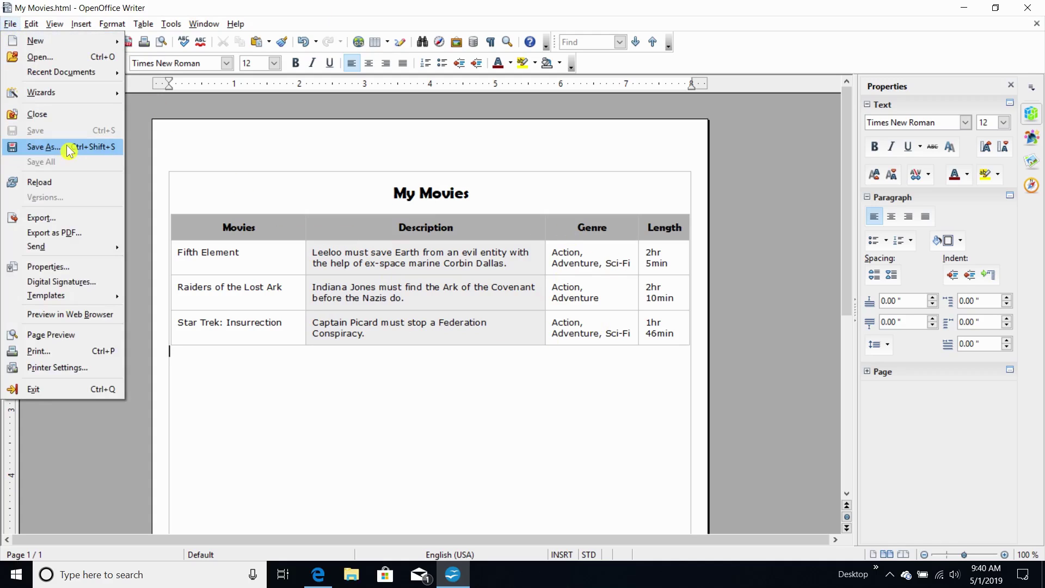
{"action": "left_click", "coordinate": [43, 146]}
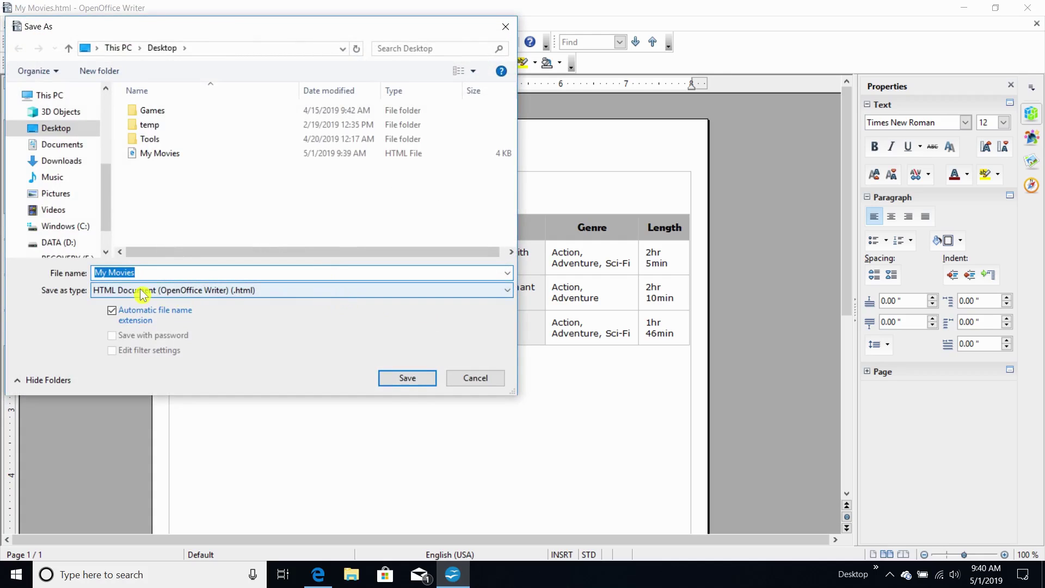
{"action": "left_click", "coordinate": [143, 294]}
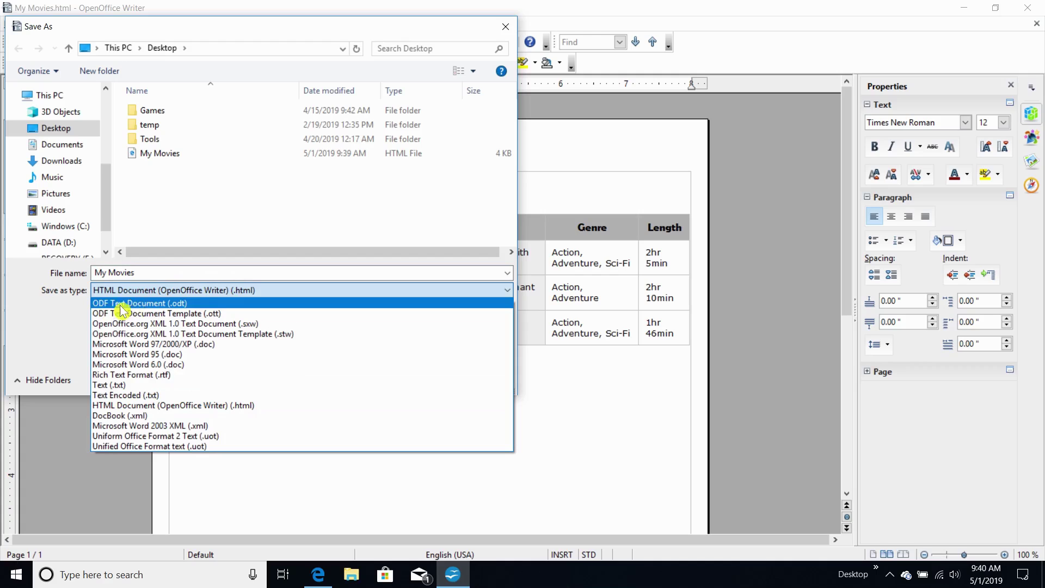
{"action": "left_click", "coordinate": [142, 303]}
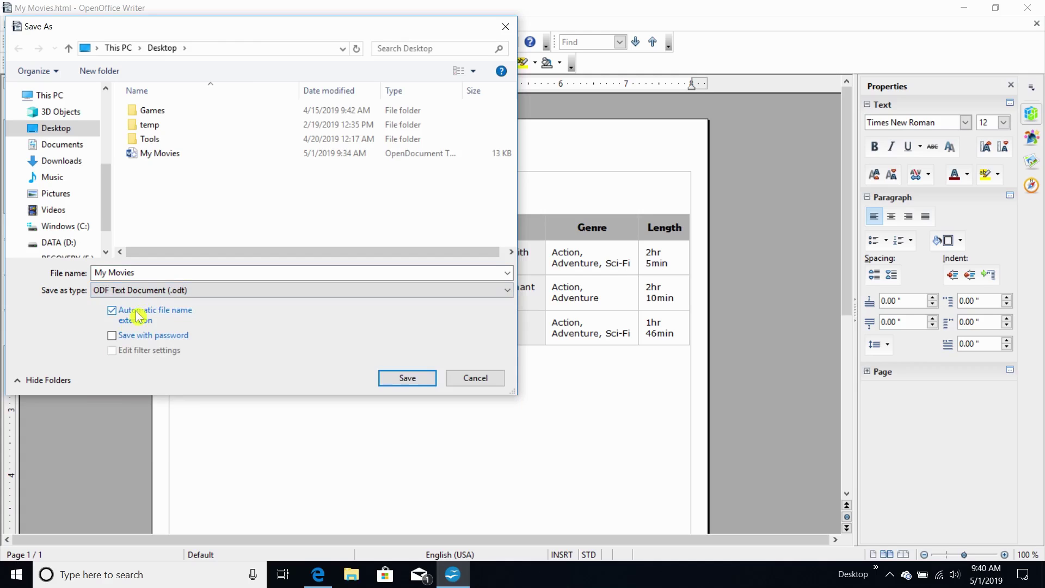
{"action": "left_click", "coordinate": [419, 385]}
{"action": "left_click", "coordinate": [569, 292]}
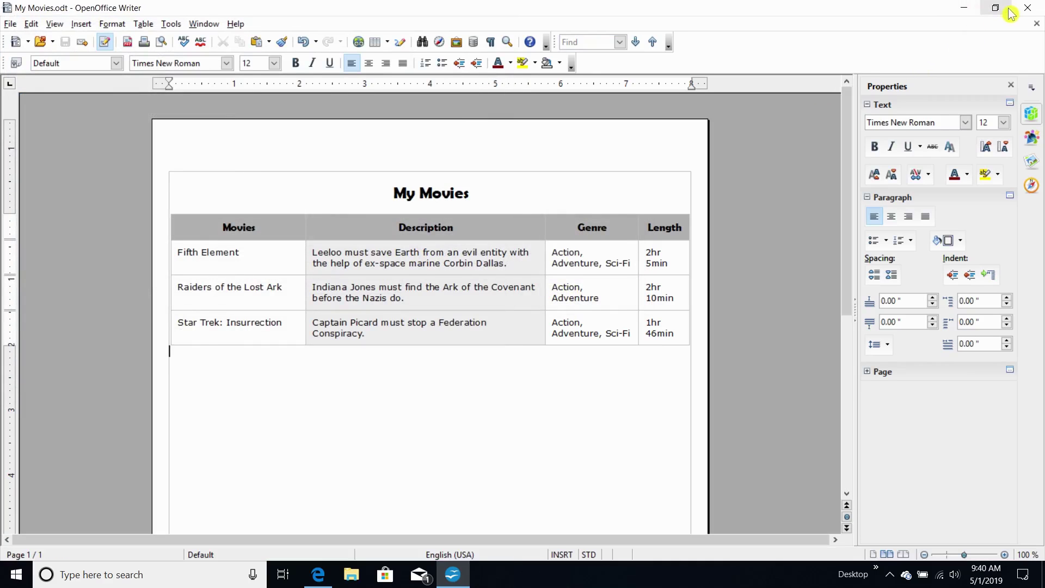
{"action": "left_click", "coordinate": [1029, 10]}
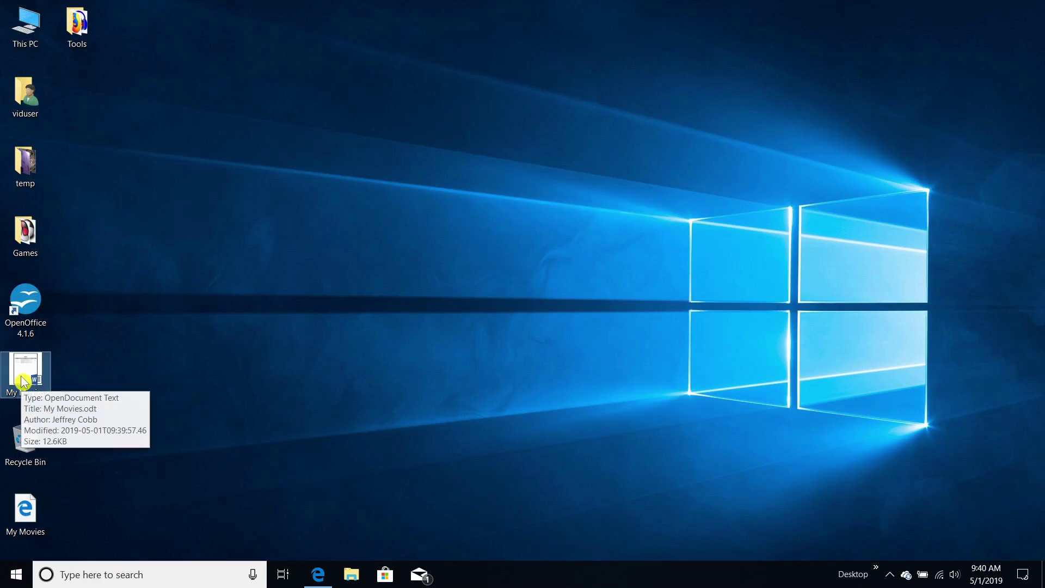
Open the desktop My Movies ODT file with OpenOffice Writer, making it the default app for .odt files.
{"action": "mouse_move", "coordinate": [39, 385]}
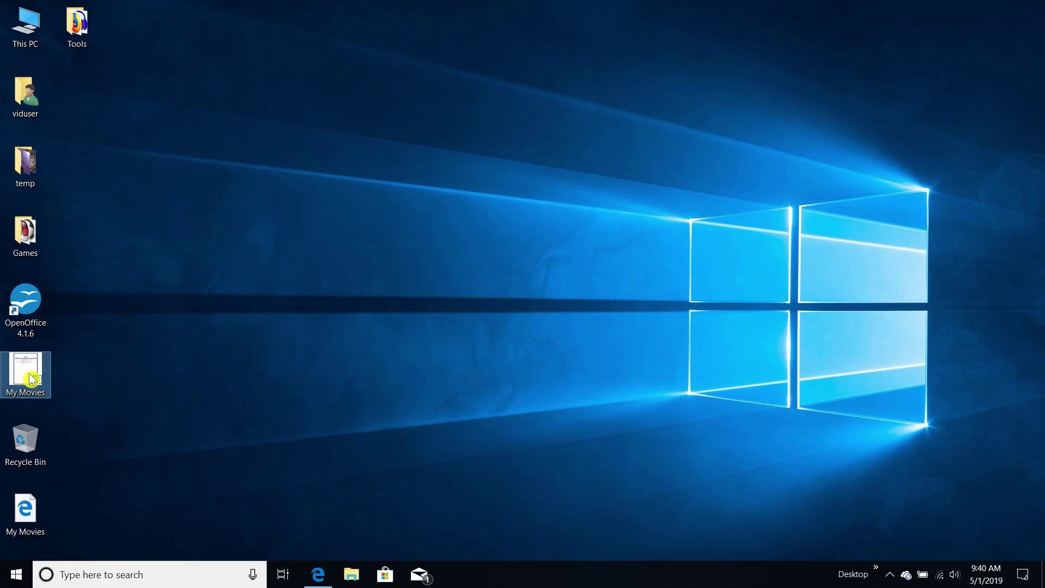
{"action": "right_click", "coordinate": [32, 378]}
{"action": "mouse_move", "coordinate": [75, 389]}
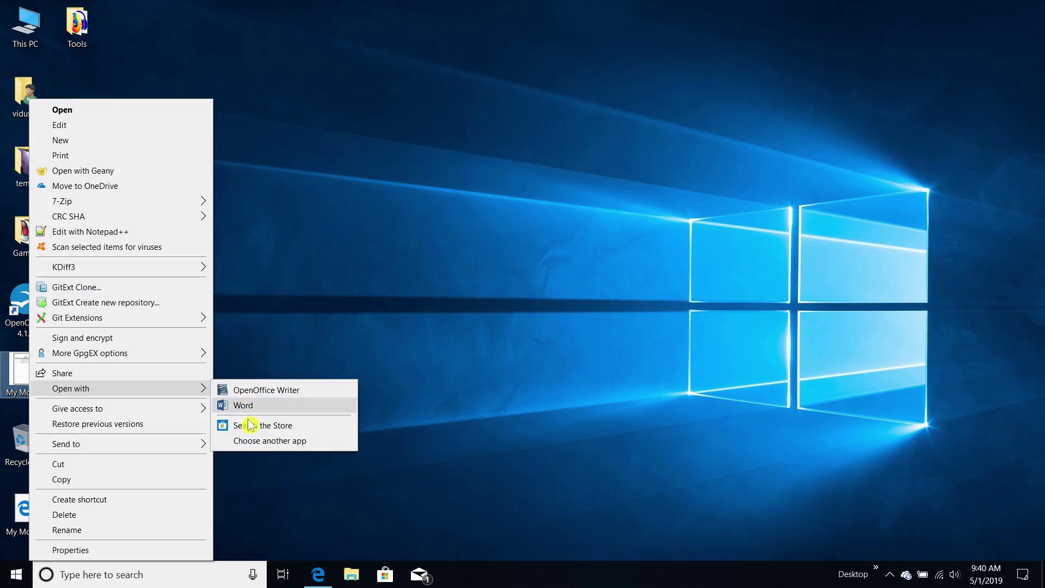
{"action": "left_click", "coordinate": [253, 441]}
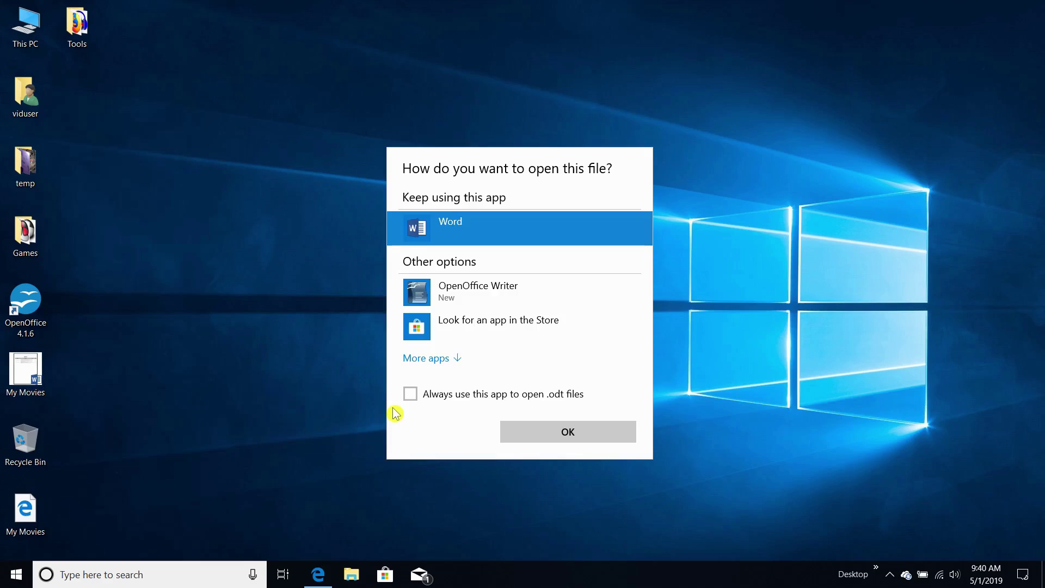
{"action": "left_click", "coordinate": [455, 305]}
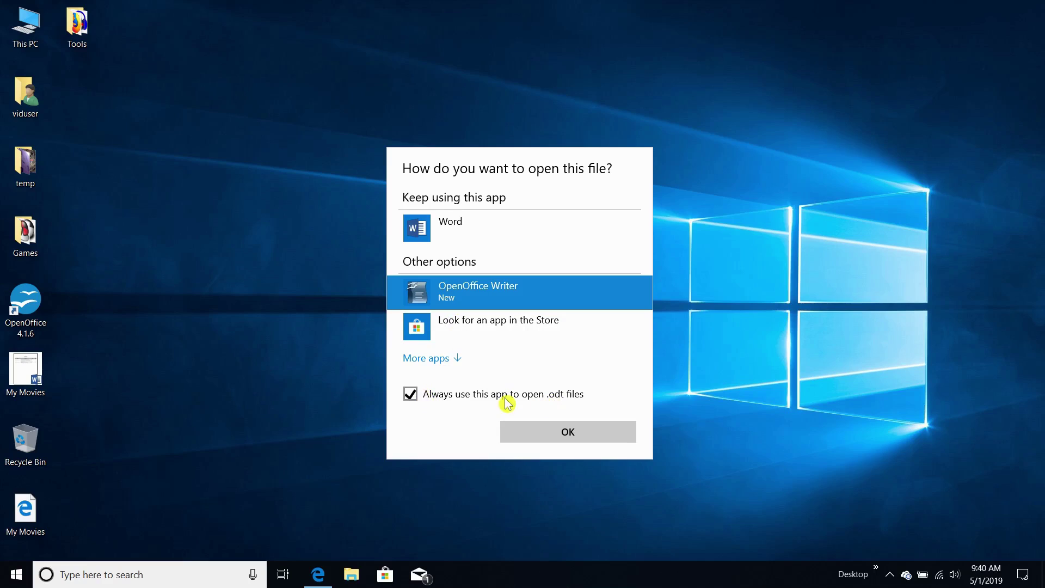
{"action": "left_click", "coordinate": [568, 432]}
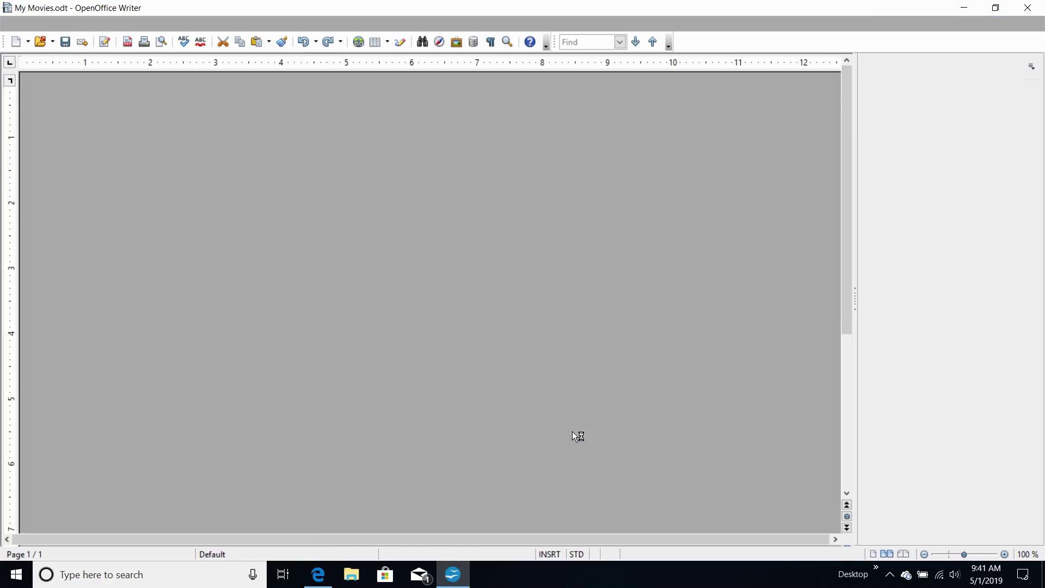
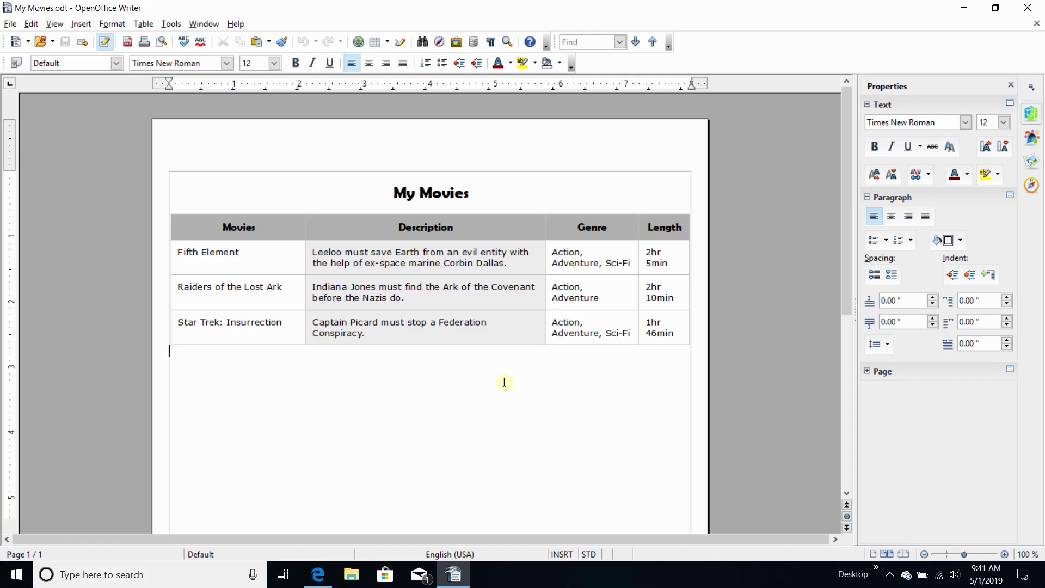
Try inserting a row after the Raiders of the Lost Ark row, and undo the insertion.
{"action": "left_click", "coordinate": [662, 324]}
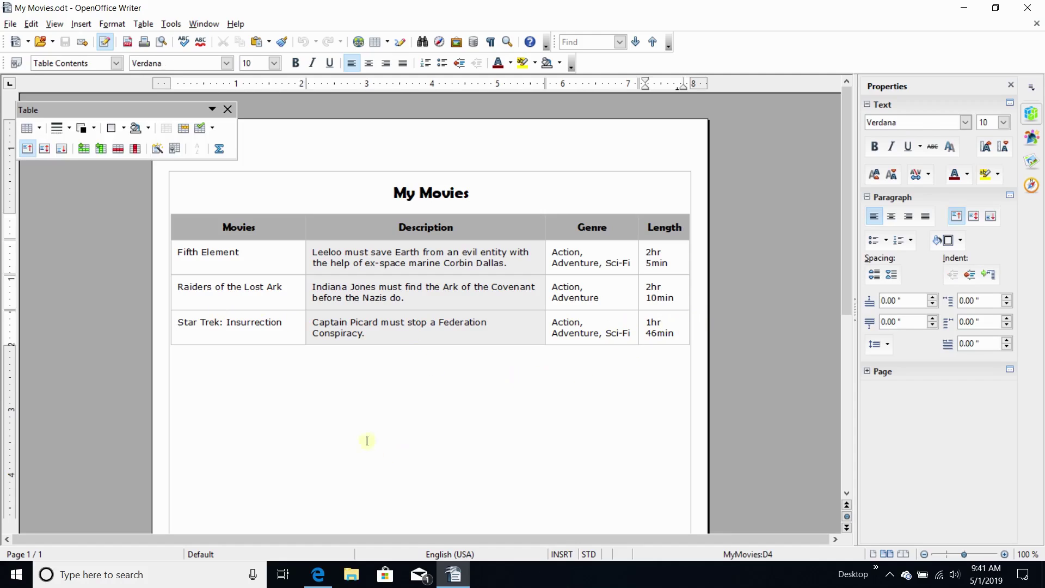
{"action": "left_click", "coordinate": [281, 288]}
{"action": "left_click", "coordinate": [245, 256]}
{"action": "left_click", "coordinate": [283, 294]}
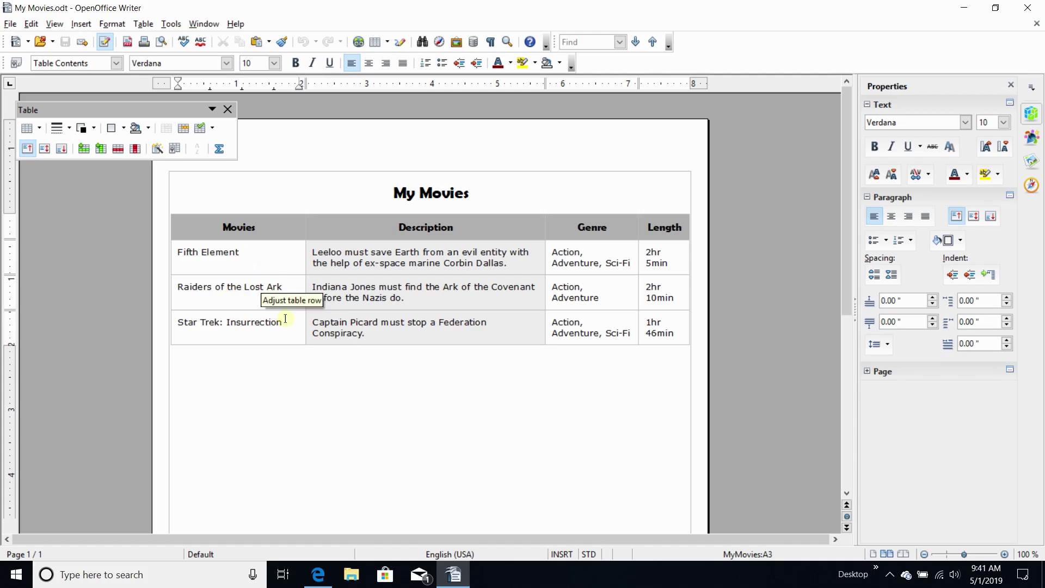
{"action": "key", "text": "Up"}
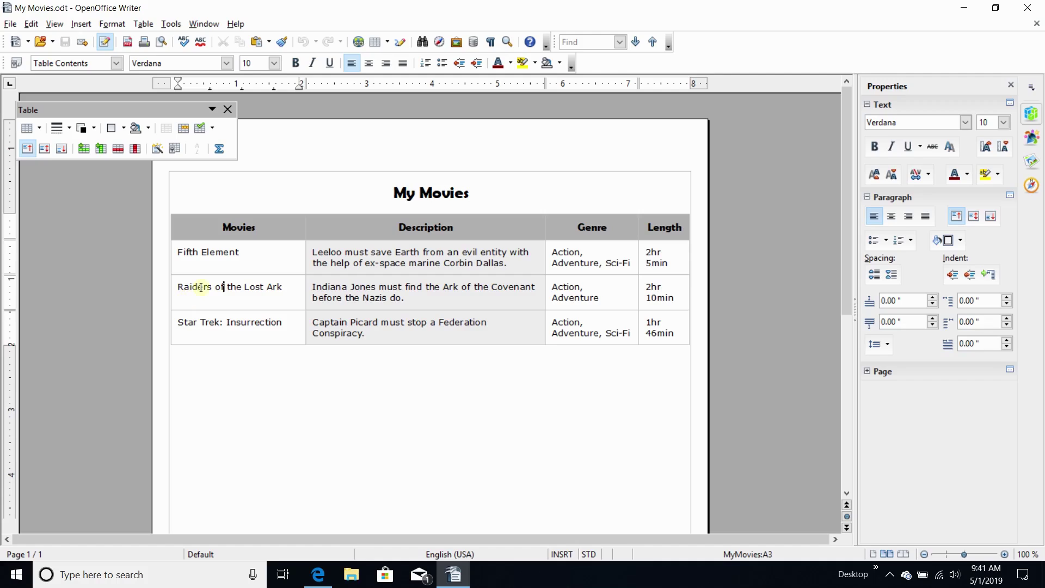
{"action": "right_click", "coordinate": [197, 288]}
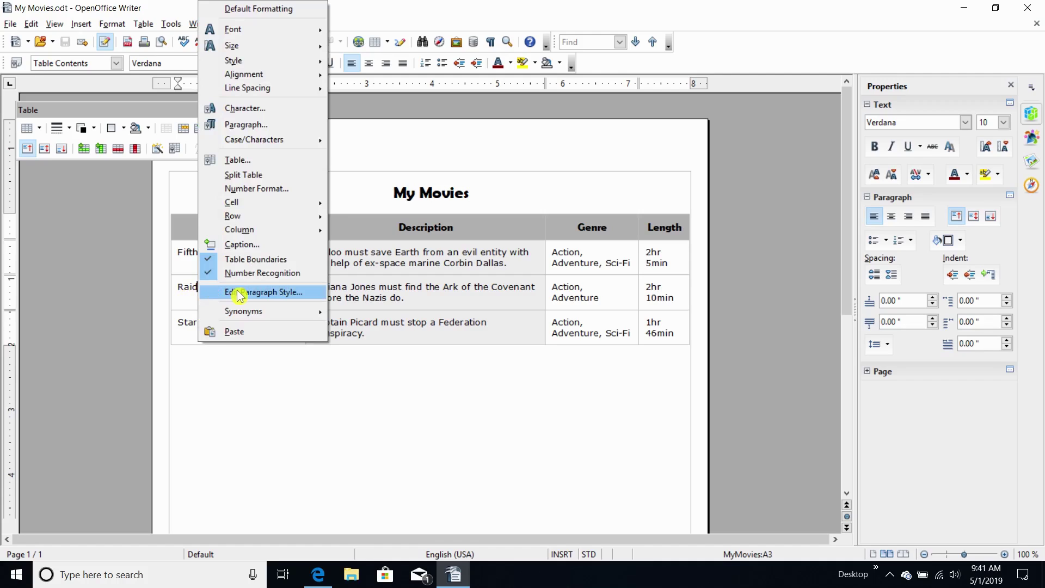
{"action": "mouse_move", "coordinate": [258, 220]}
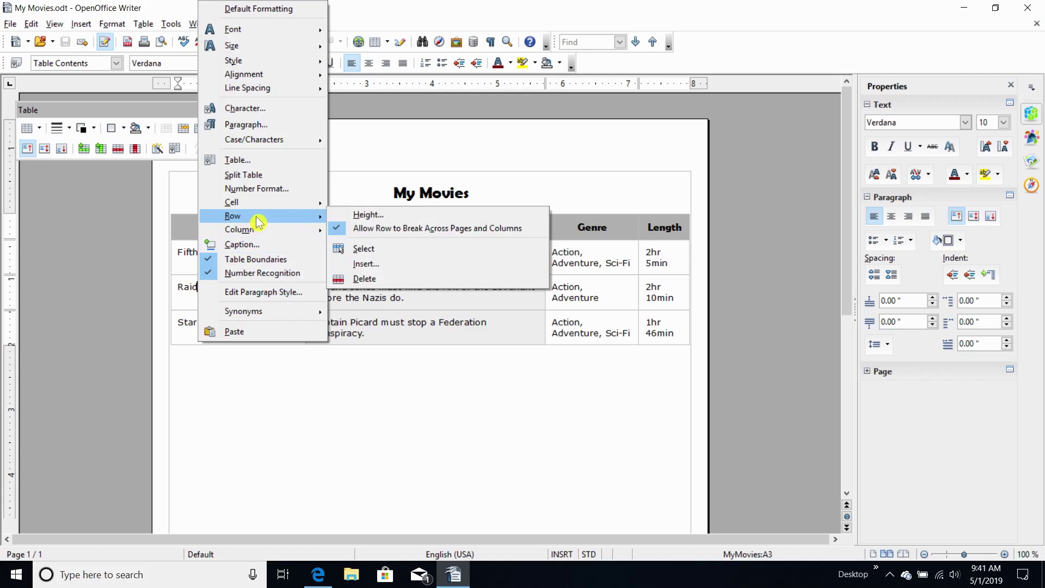
{"action": "left_click", "coordinate": [380, 264]}
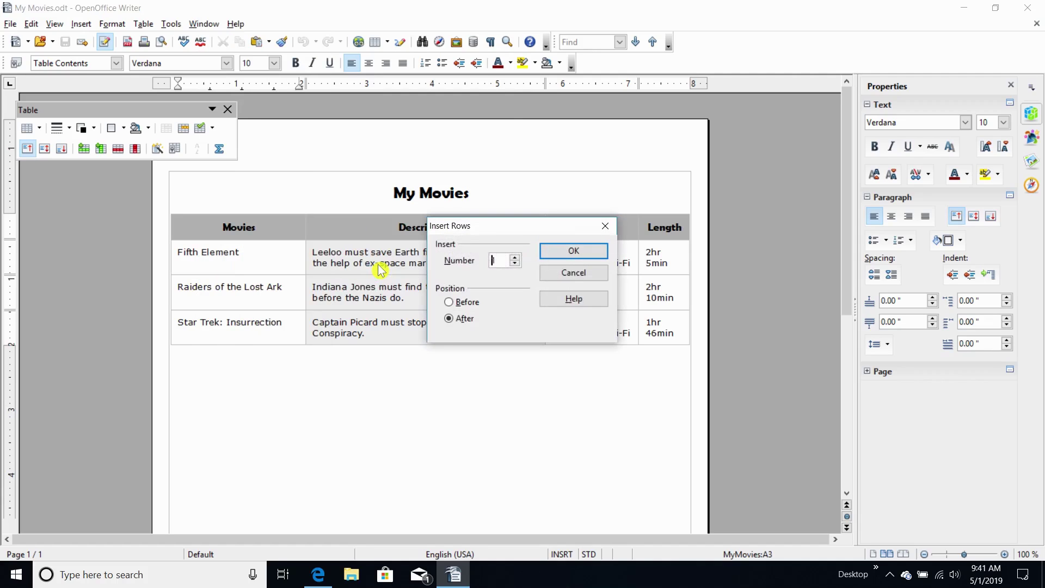
{"action": "left_click", "coordinate": [575, 251]}
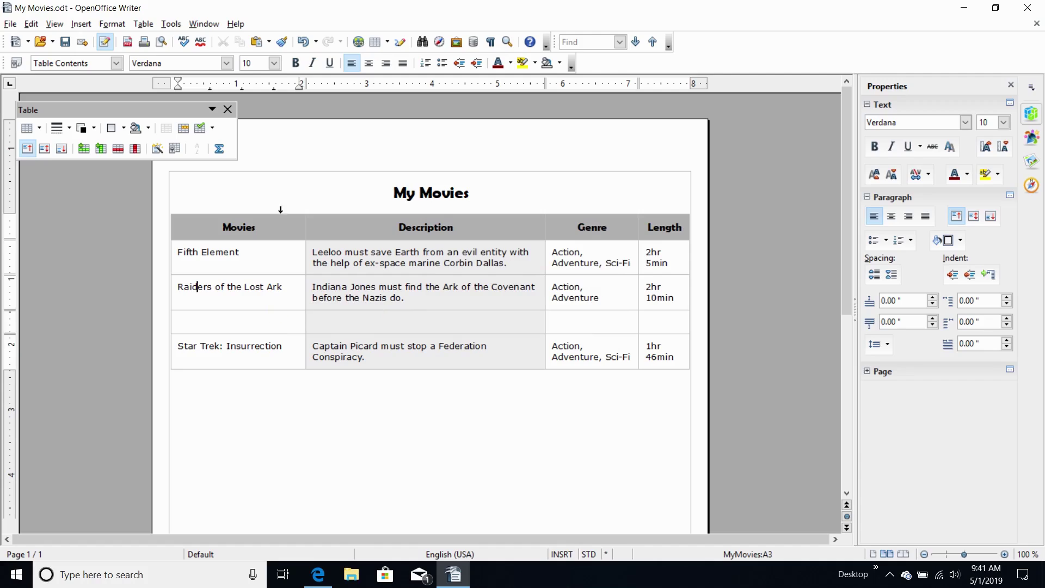
{"action": "left_click", "coordinate": [303, 50]}
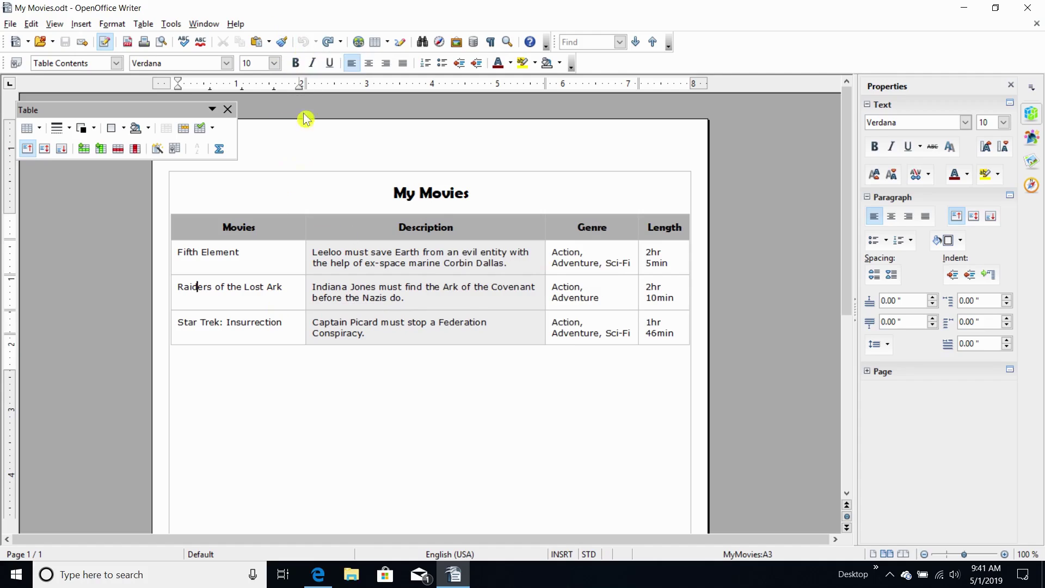
Insert a row before the Raiders of the Lost Ark row in the movies table.
{"action": "right_click", "coordinate": [213, 296]}
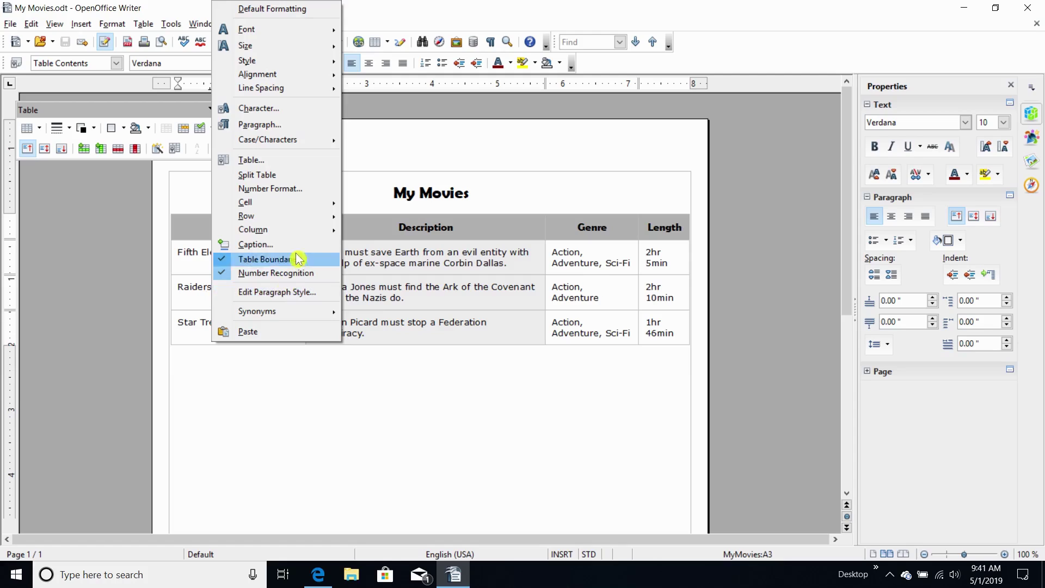
{"action": "mouse_move", "coordinate": [310, 216]}
{"action": "left_click", "coordinate": [409, 274]}
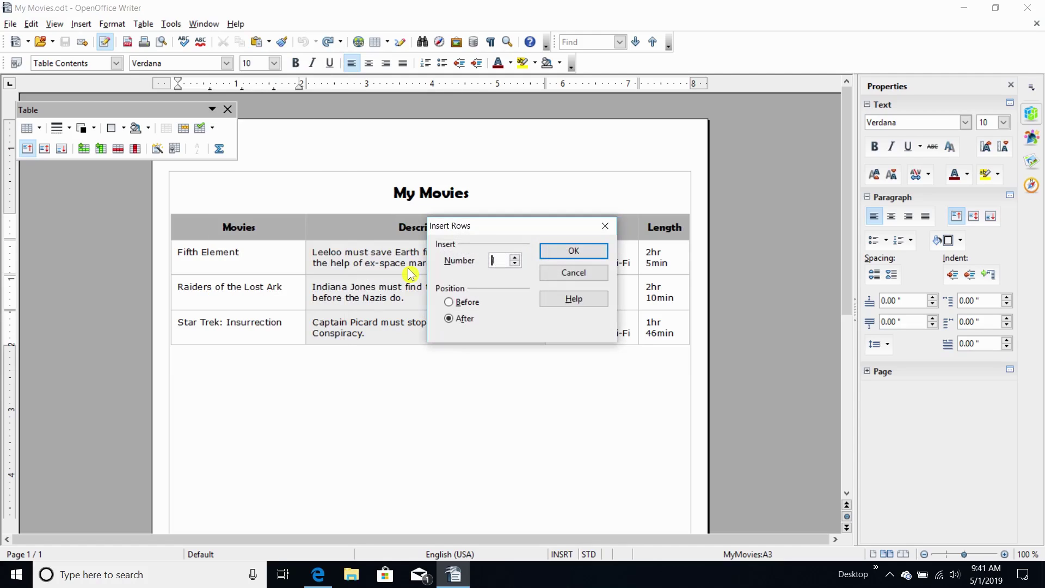
{"action": "left_click", "coordinate": [449, 302]}
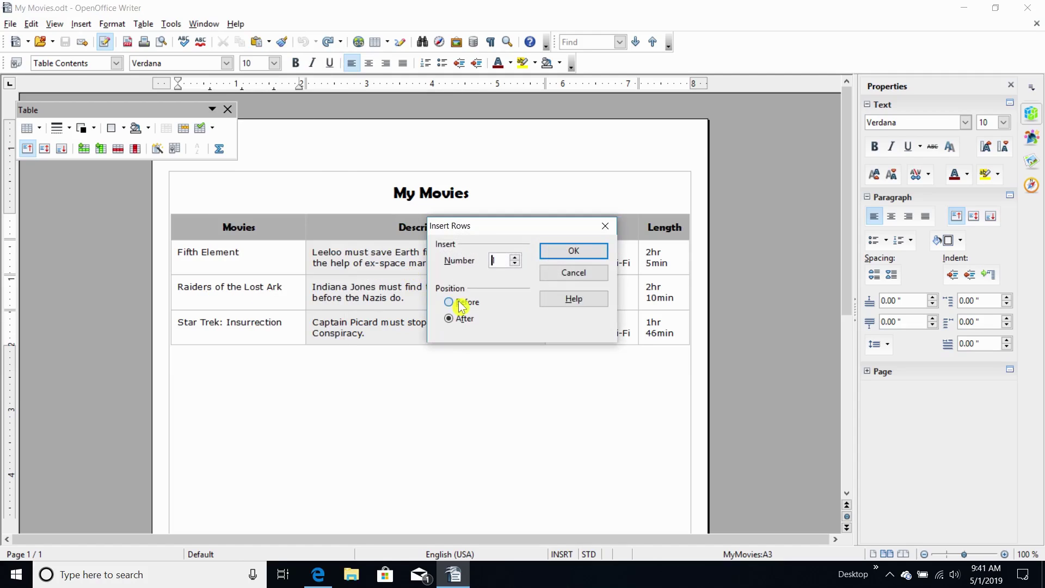
{"action": "left_click", "coordinate": [592, 251]}
Fill the new row with the movie "Hunt for Red October" and the description "The Captain of a top-secret Russian submarine tries to defect to the United States.".
{"action": "left_click", "coordinate": [226, 283]}
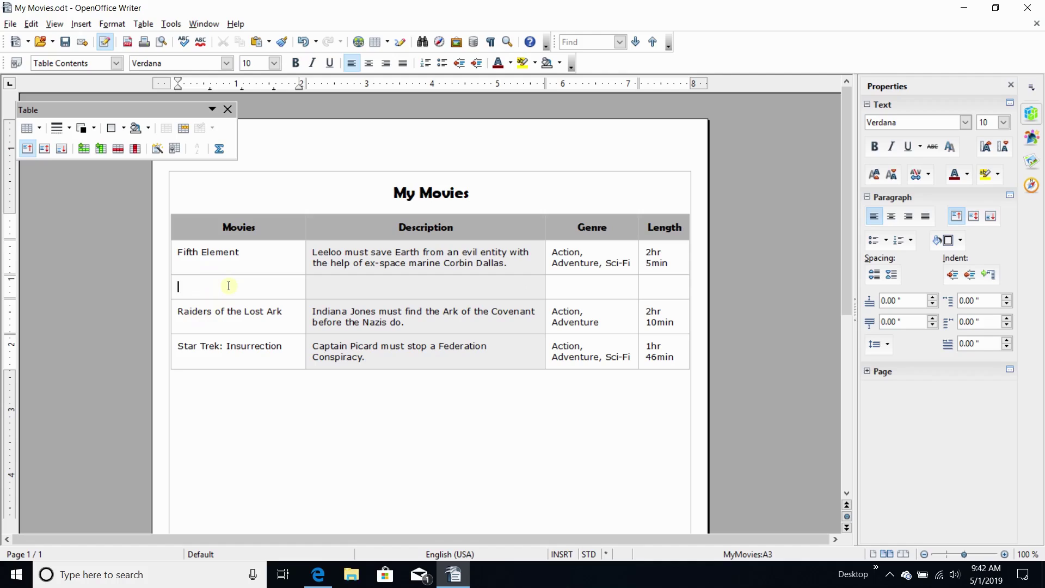
{"action": "type", "text": "Hunt for Red Octo"}
{"action": "key", "text": "Return"}
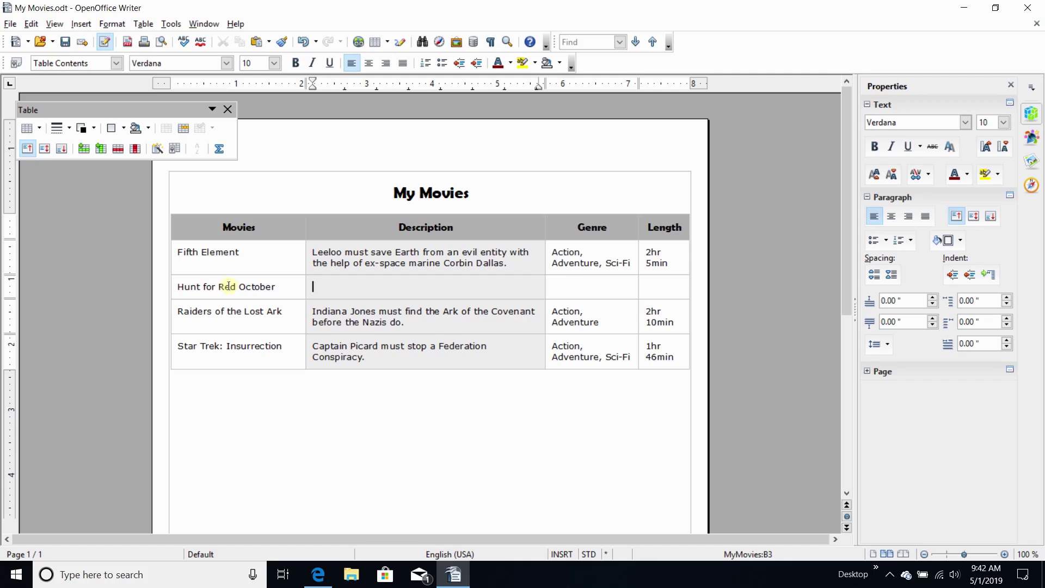
{"action": "type", "text": "The Captain of a top-secr"}
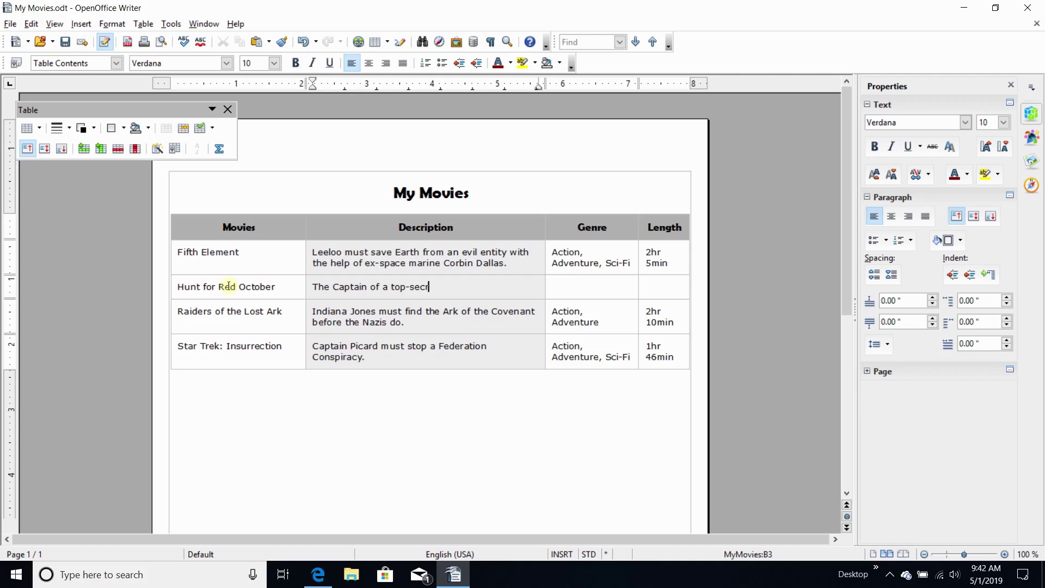
{"action": "type", "text": "et Russian submarine tr"}
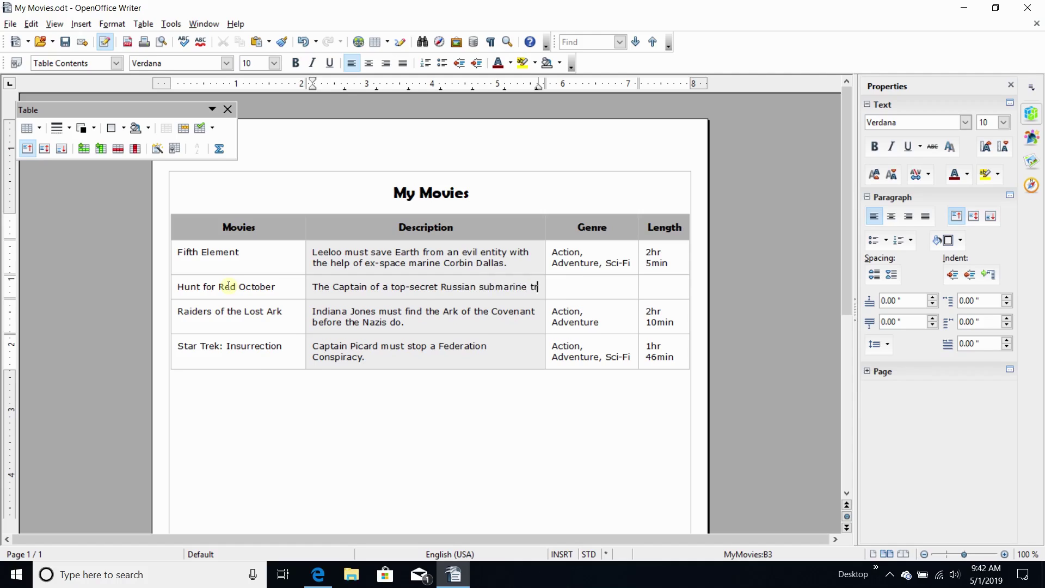
{"action": "type", "text": "ies to defect to the United States."}
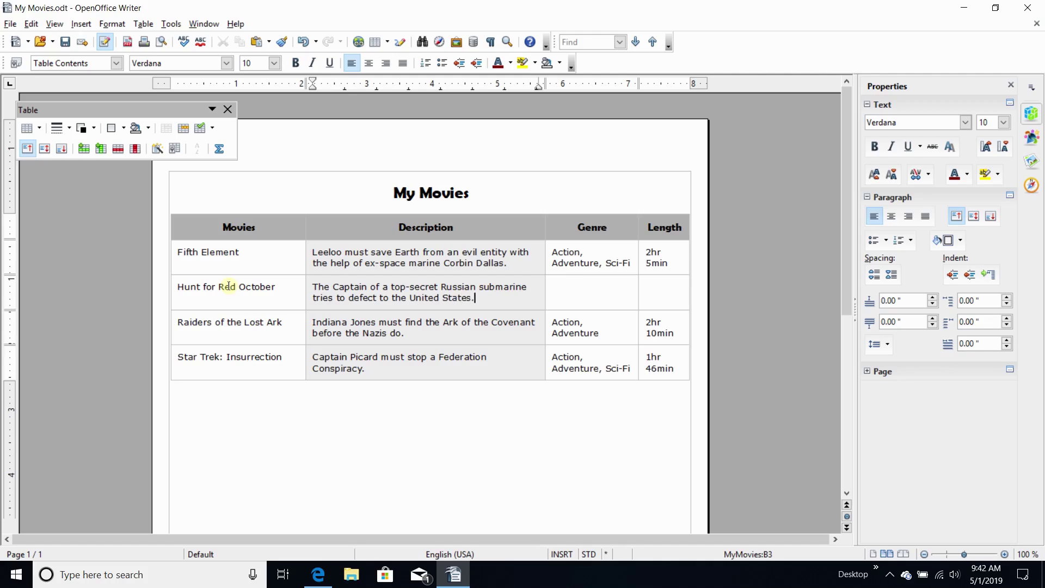
Complete the Hunt for Red October row with genre "Action, Adventure" and length "2hr", and save the document.
{"action": "type", "text": "Action"}
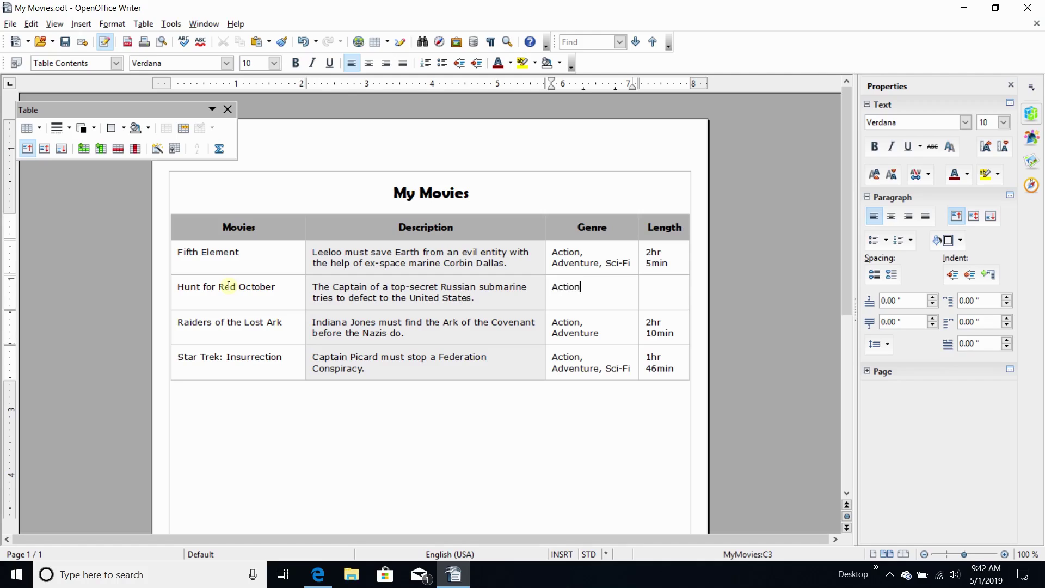
{"action": "type", "text": ", Adventure"}
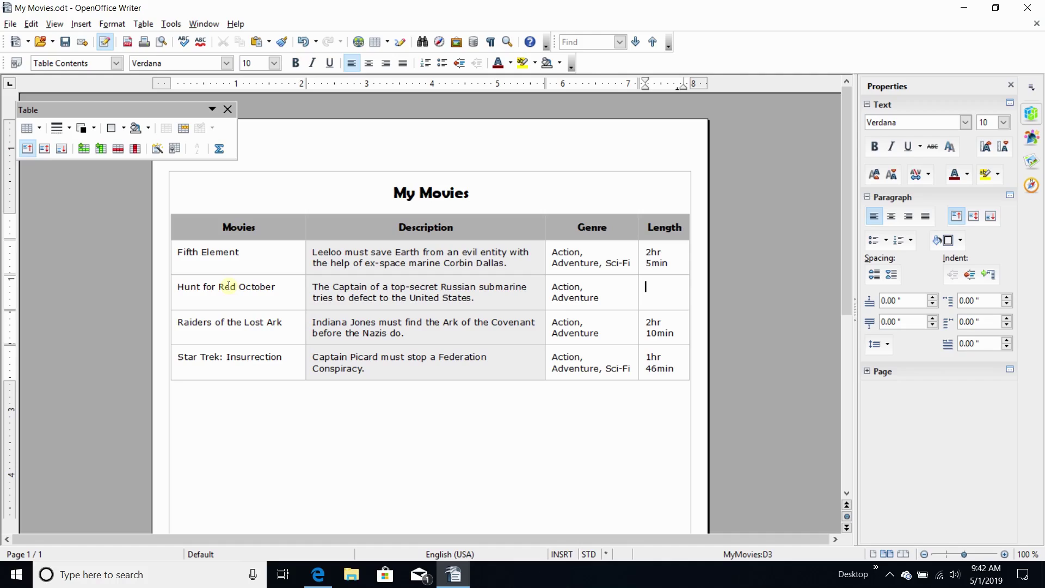
{"action": "type", "text": "2hr"}
{"action": "left_click", "coordinate": [409, 333]}
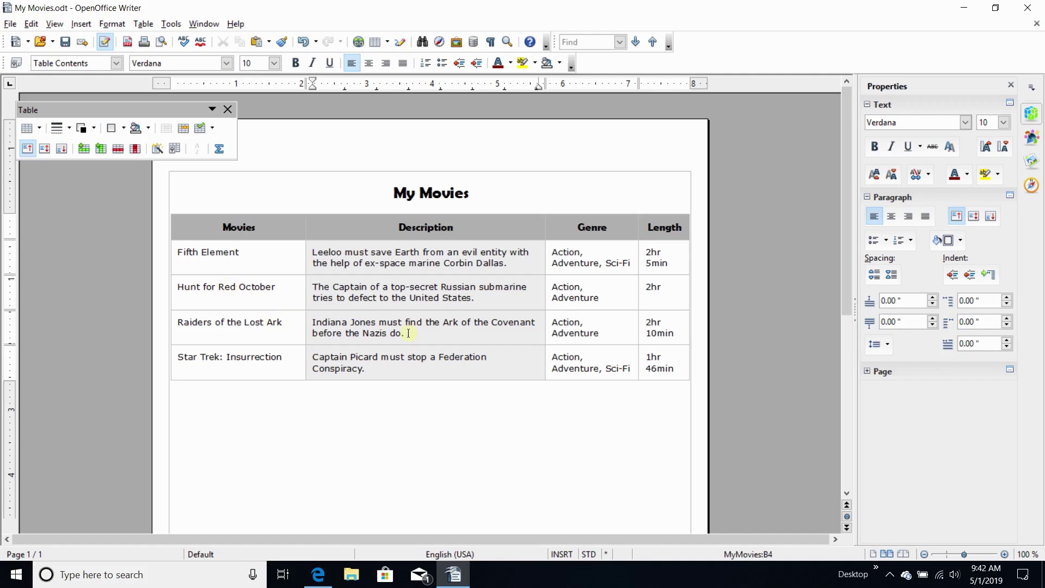
{"action": "left_click", "coordinate": [375, 422]}
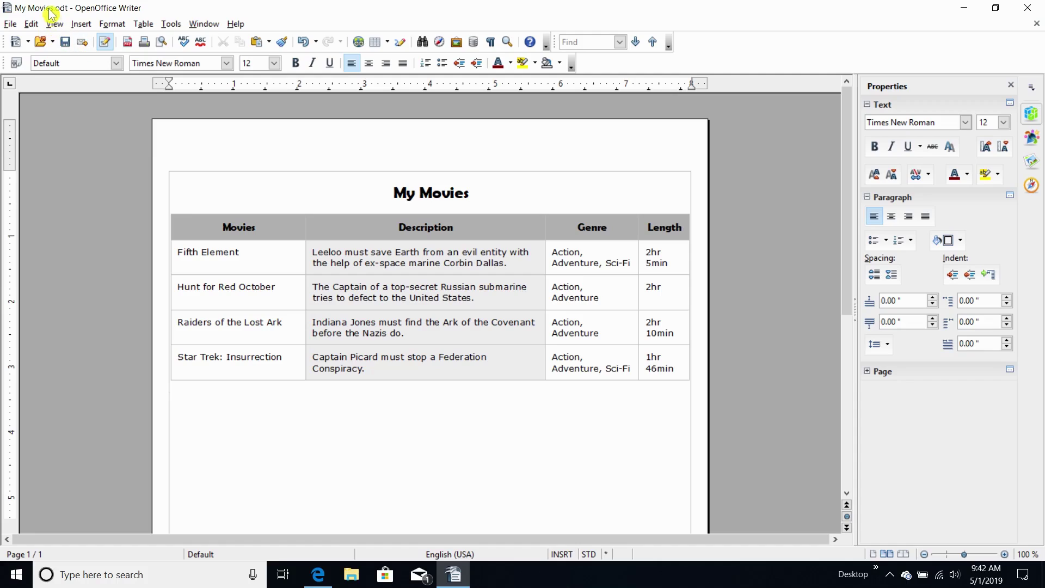
{"action": "left_click", "coordinate": [66, 44]}
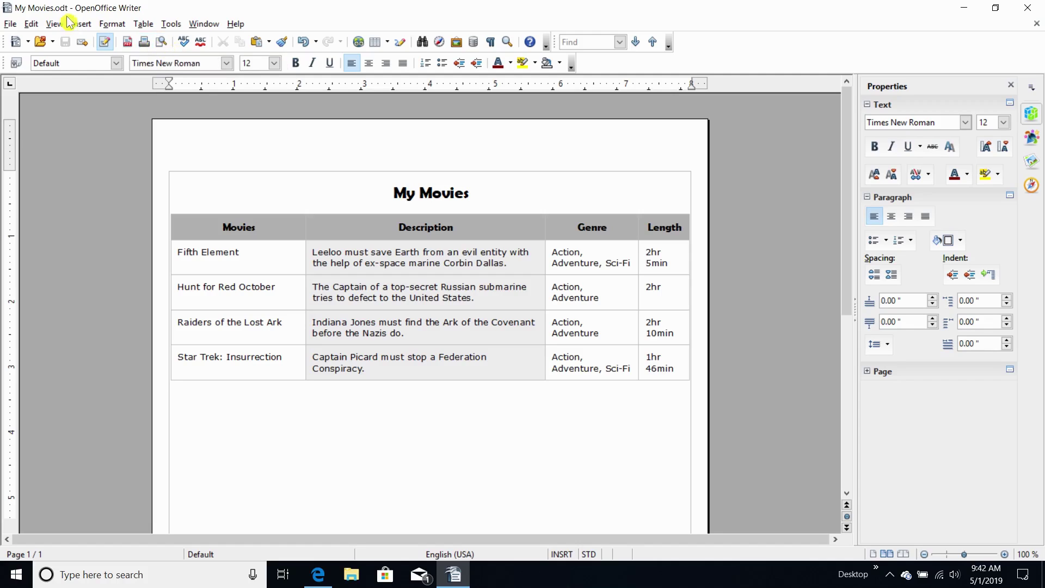
Check the document's page layout in Page Preview and return to editing.
{"action": "left_click", "coordinate": [10, 24]}
{"action": "mouse_move", "coordinate": [31, 24]}
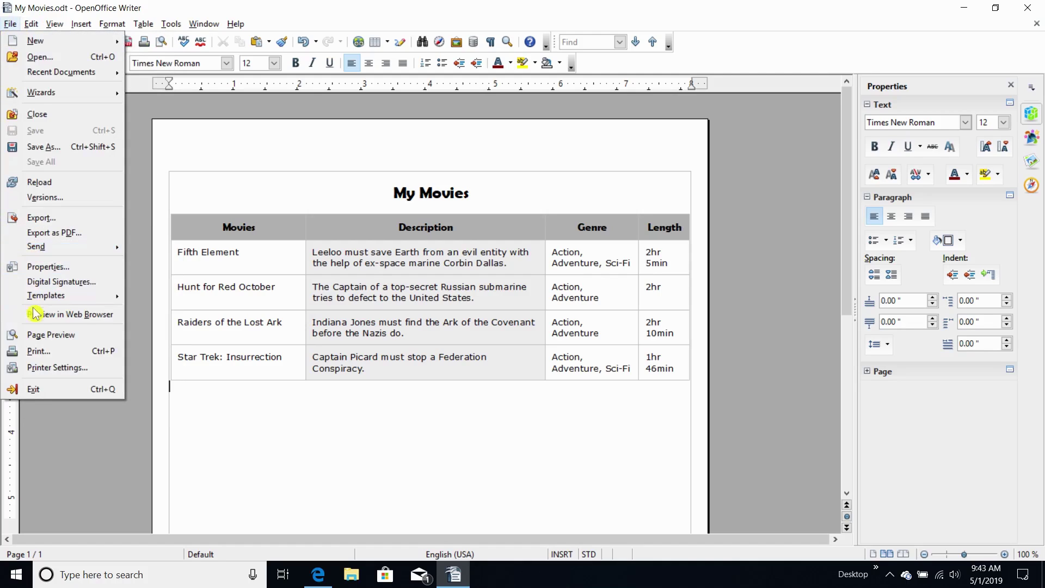
{"action": "left_click", "coordinate": [40, 334]}
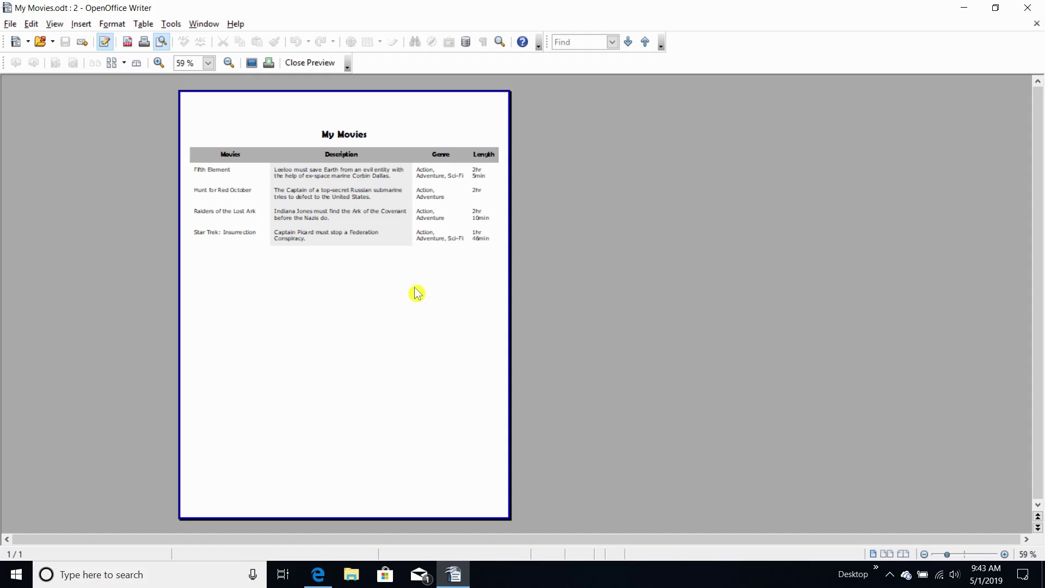
{"action": "left_click", "coordinate": [303, 63]}
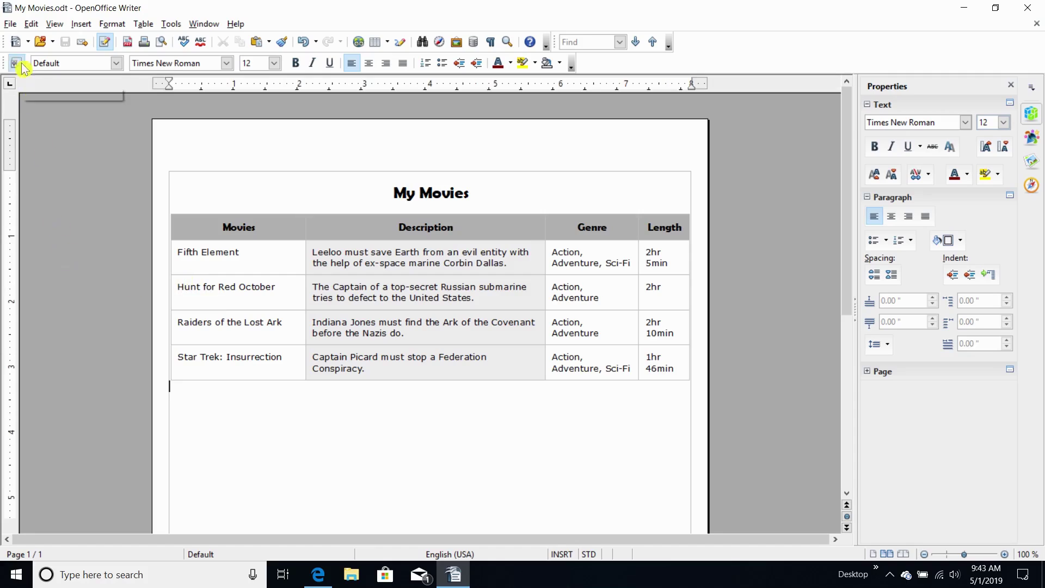
{"action": "left_click", "coordinate": [16, 24]}
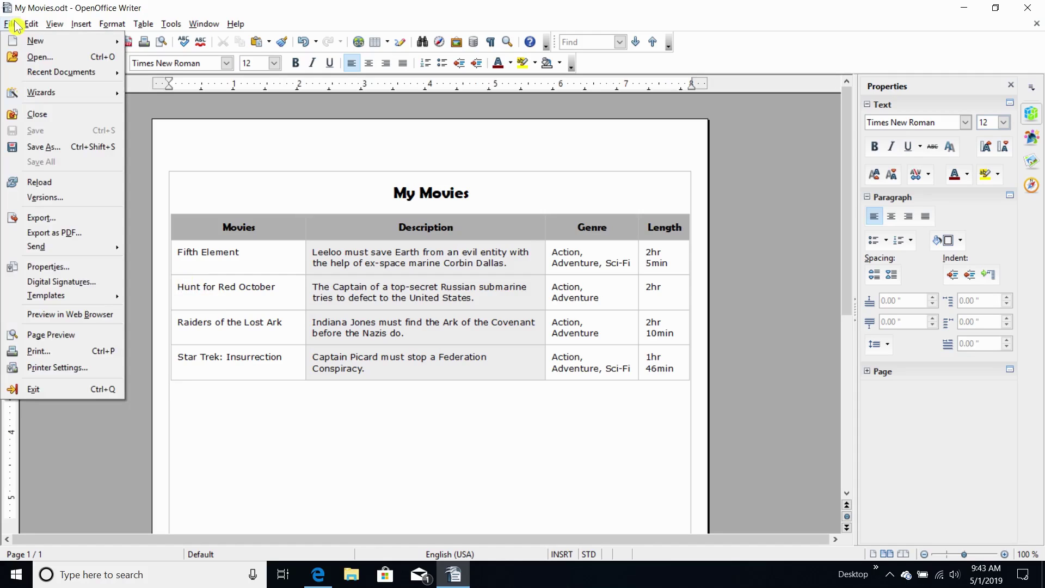
{"action": "left_click", "coordinate": [27, 232]}
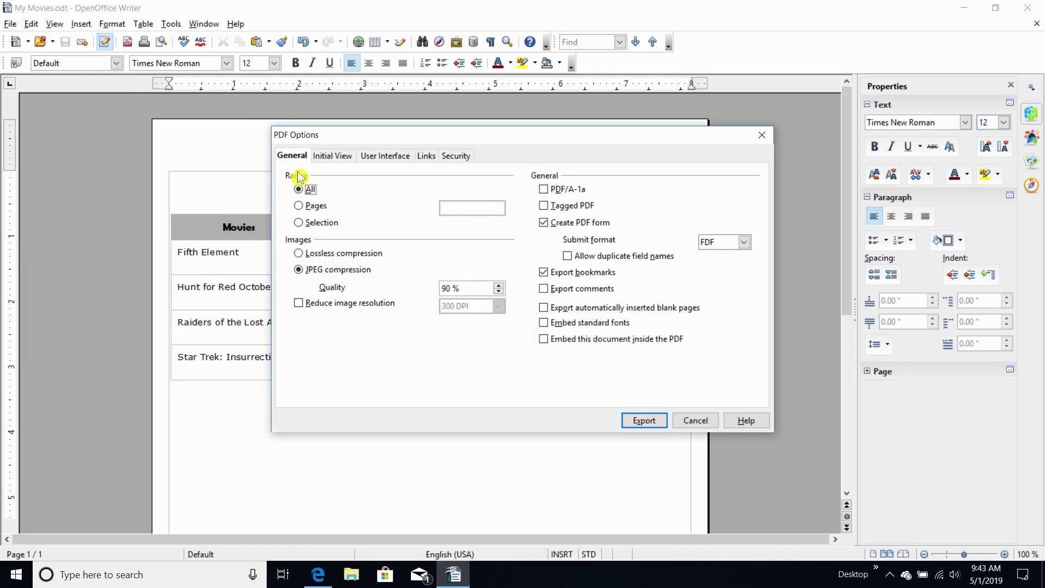
{"action": "left_click", "coordinate": [694, 420]}
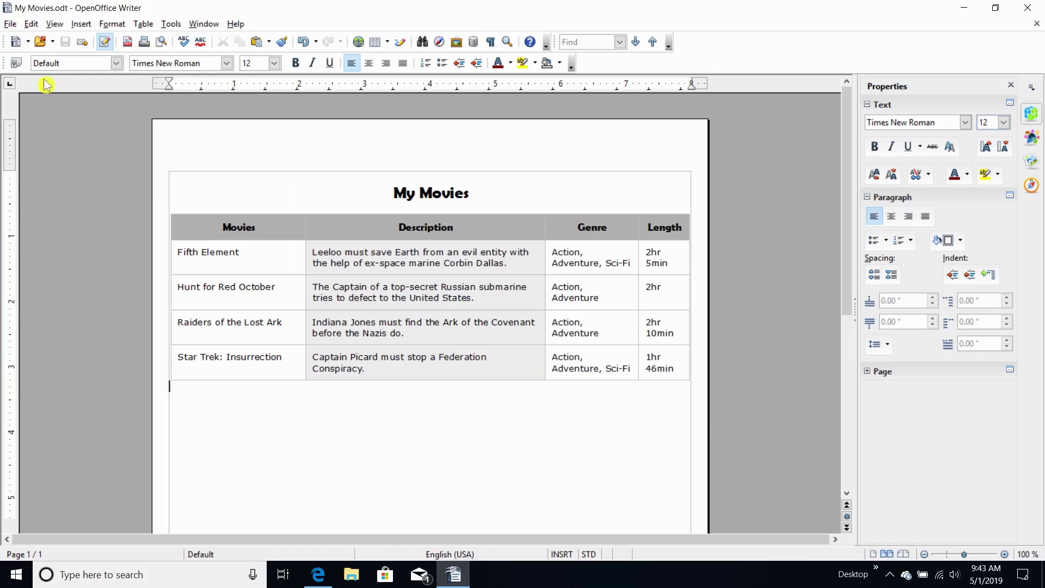
{"action": "left_click", "coordinate": [16, 25]}
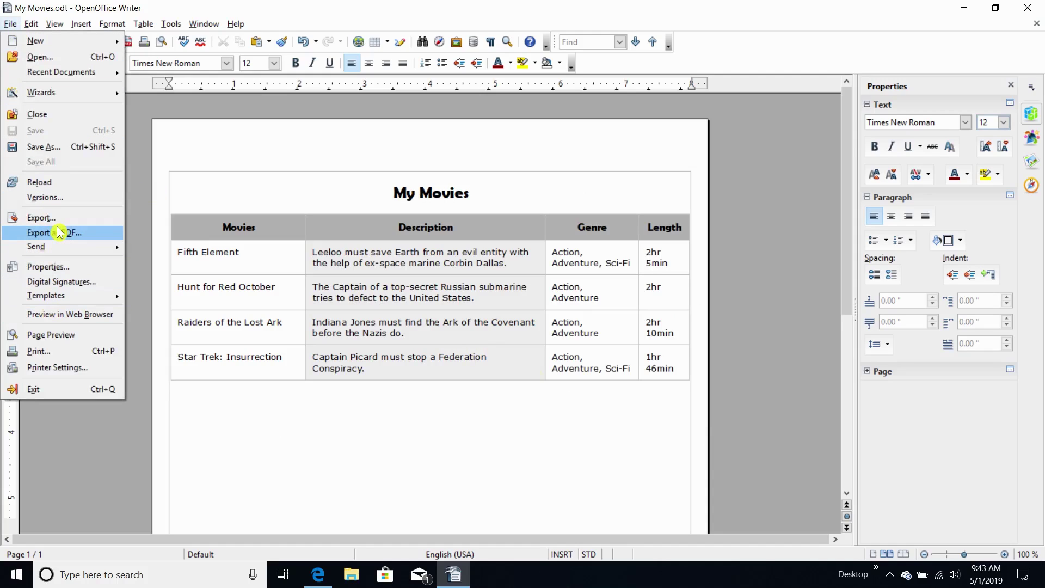
{"action": "left_click", "coordinate": [328, 22]}
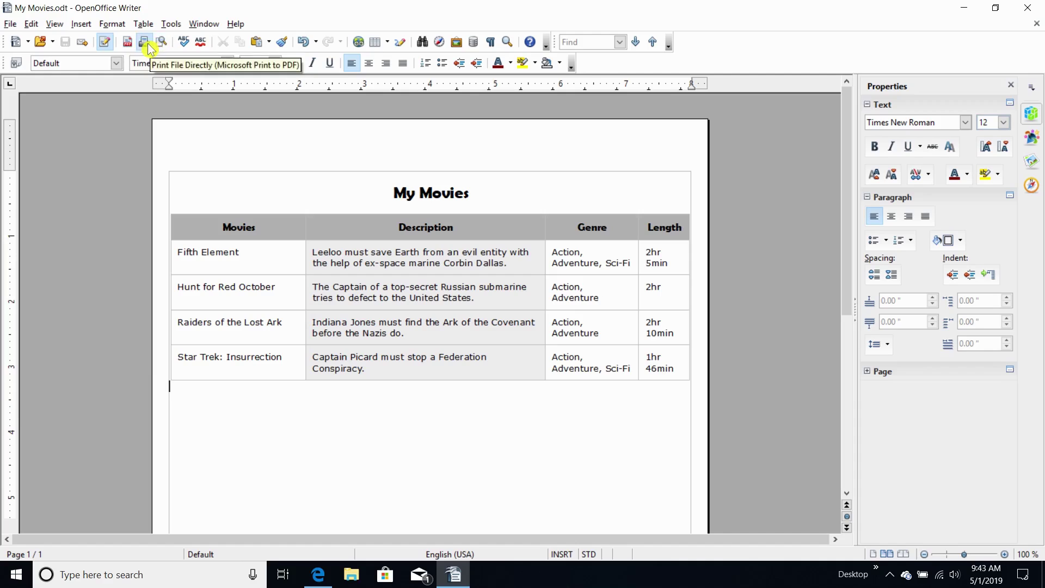
Export the document directly as a PDF named My Movies to the desktop.
{"action": "left_click", "coordinate": [130, 48]}
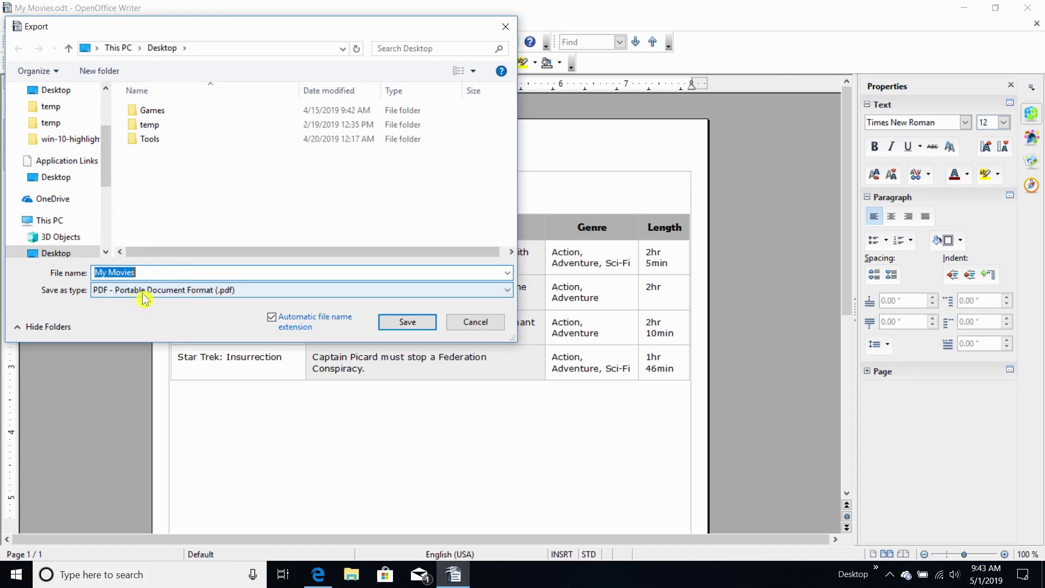
{"action": "left_click", "coordinate": [174, 291]}
{"action": "left_click", "coordinate": [177, 298]}
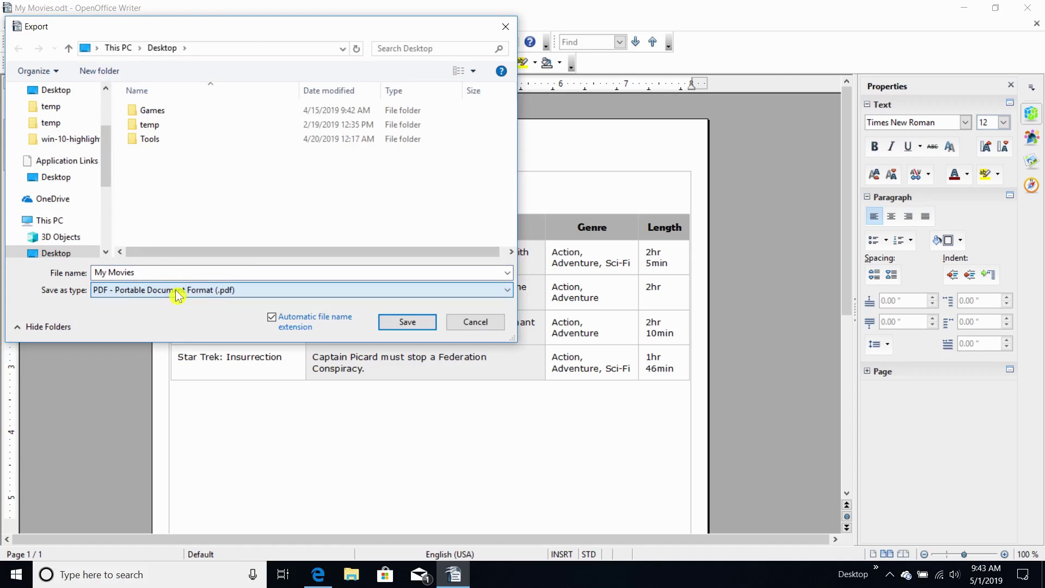
{"action": "left_click", "coordinate": [426, 326]}
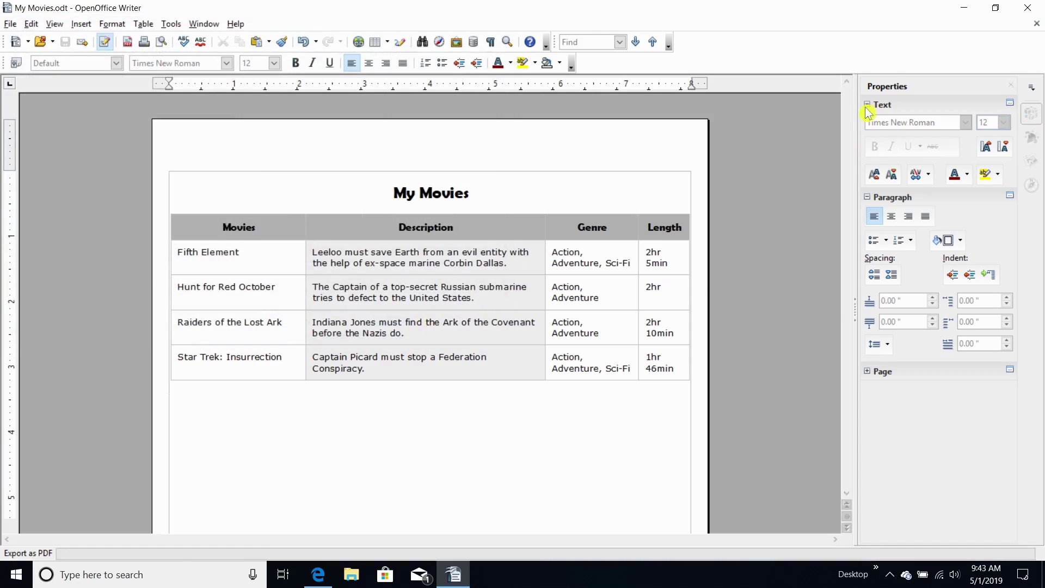
Minimize Writer and place the My Movies ODT and HTML files below the My Movies PDF on the desktop.
{"action": "left_click", "coordinate": [973, 14]}
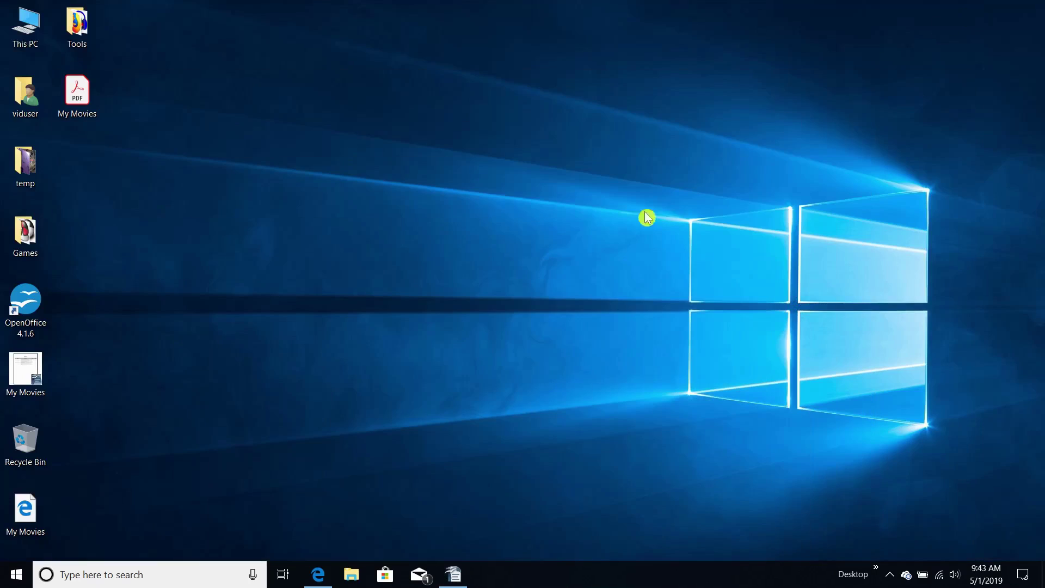
{"action": "left_click_drag", "start_coordinate": [28, 374], "coordinate": [79, 163]}
{"action": "left_click", "coordinate": [22, 514]}
{"action": "left_click_drag", "start_coordinate": [22, 514], "coordinate": [79, 237]}
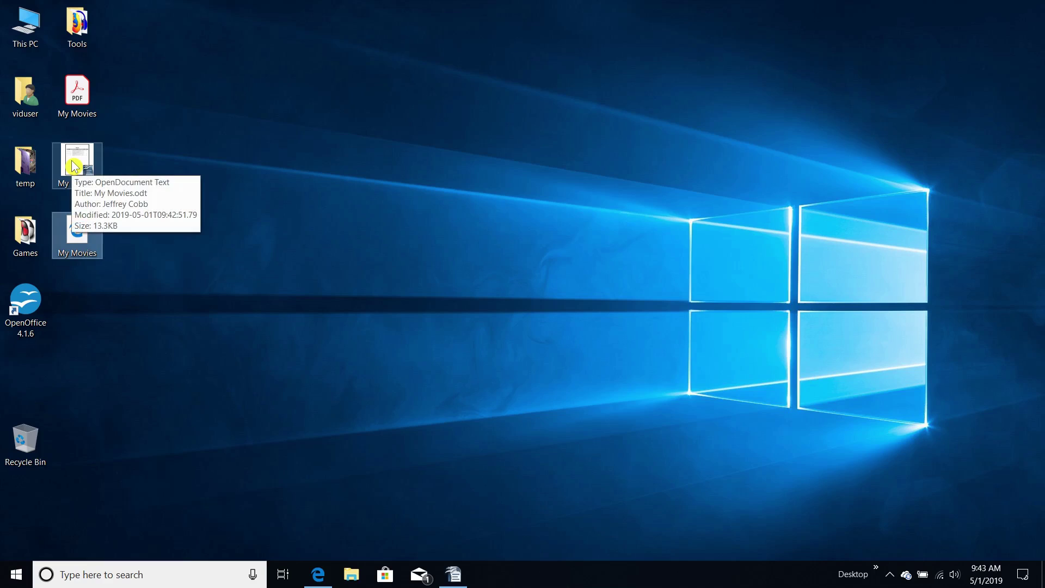
View the desktop My Movies PDF in Adobe Acrobat Reader, close it, and switch back to OpenOffice Writer.
{"action": "left_click", "coordinate": [80, 100]}
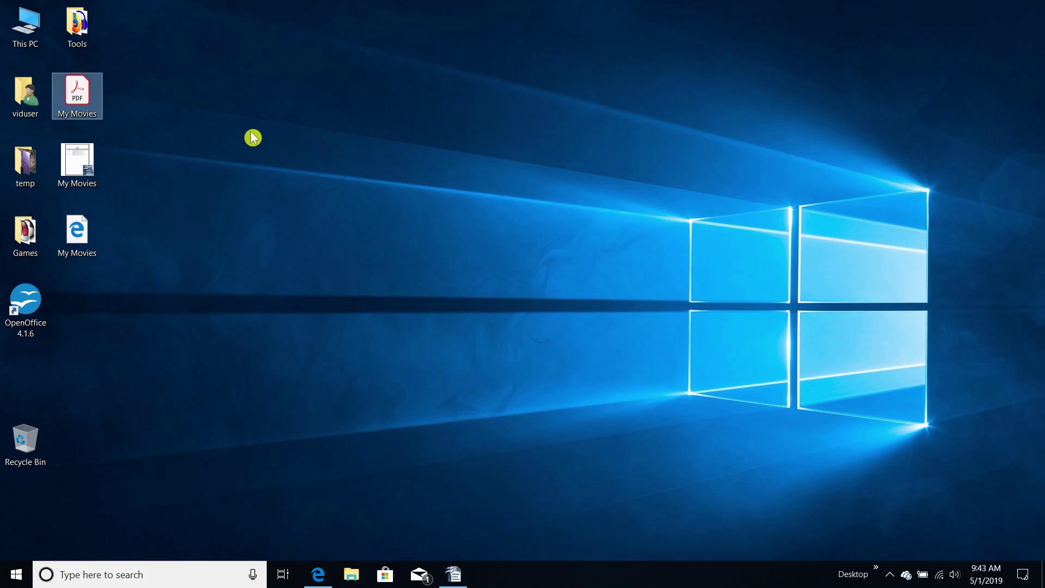
{"action": "key", "text": "Return"}
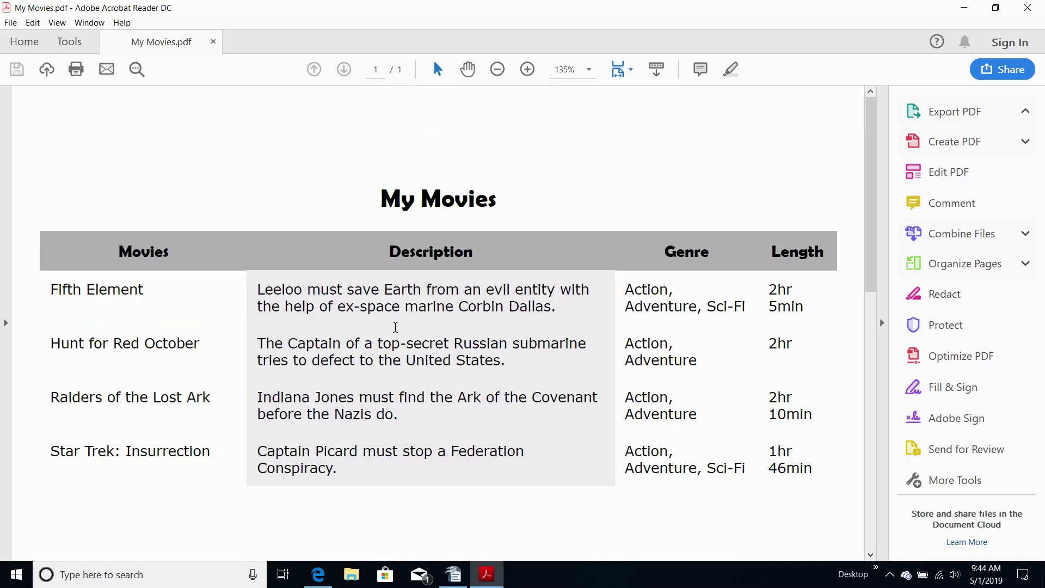
{"action": "left_click", "coordinate": [1027, 8]}
{"action": "left_click", "coordinate": [453, 574]}
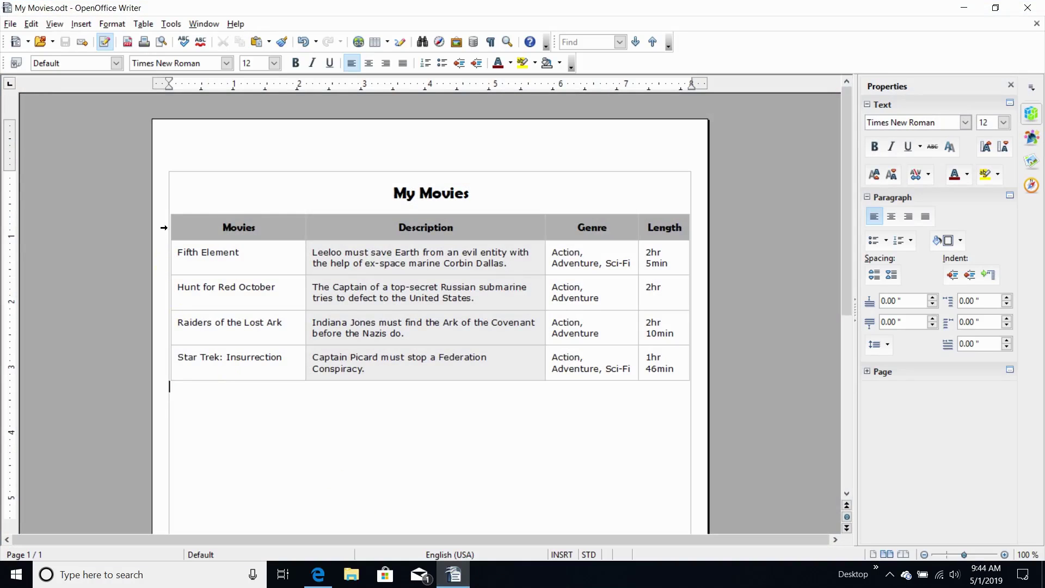
With the whole movies table selected, dock the floating Table toolbar beside the formatting toolbar and close the Properties sidebar.
{"action": "left_click", "coordinate": [164, 207]}
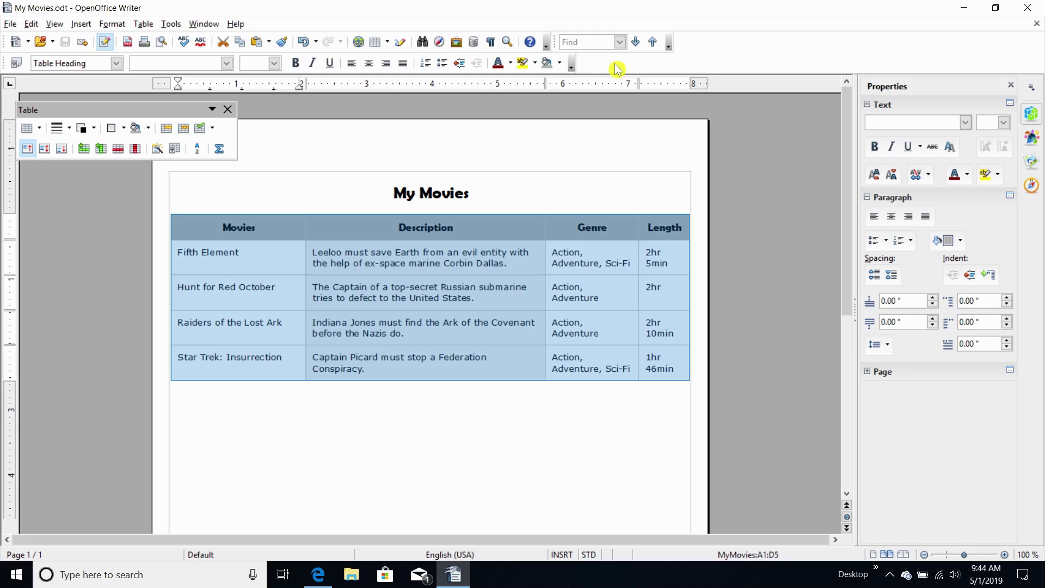
{"action": "left_click_drag", "start_coordinate": [87, 109], "coordinate": [145, 107]}
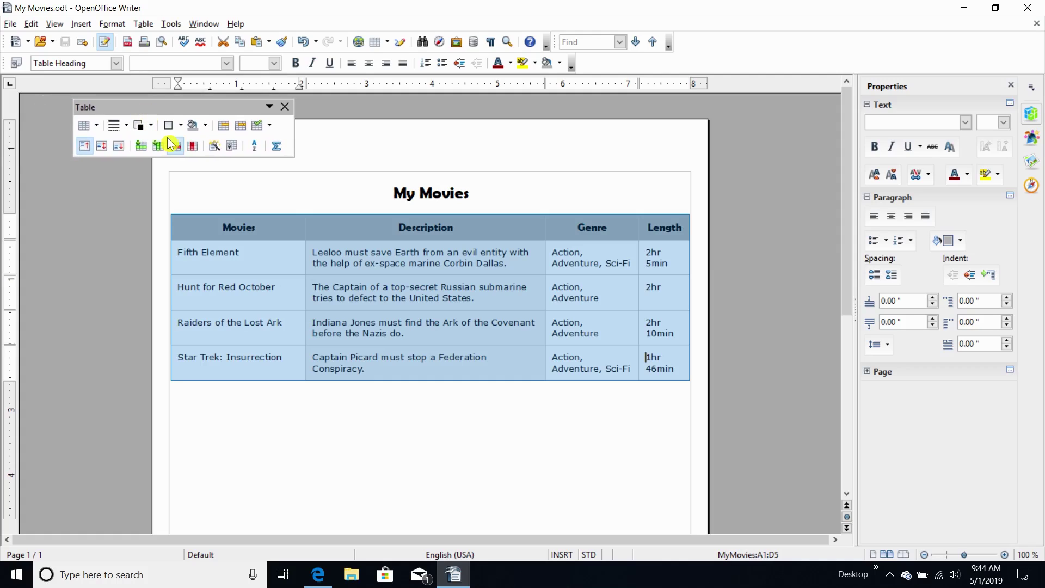
{"action": "left_click_drag", "start_coordinate": [103, 105], "coordinate": [594, 55]}
{"action": "mouse_move", "coordinate": [571, 83]}
{"action": "left_mouse_down"}
{"action": "mouse_move", "coordinate": [589, 74]}
{"action": "mouse_move", "coordinate": [584, 63]}
{"action": "mouse_move", "coordinate": [531, 67]}
{"action": "mouse_move", "coordinate": [598, 66]}
{"action": "mouse_move", "coordinate": [543, 130]}
{"action": "mouse_move", "coordinate": [594, 63]}
{"action": "mouse_move", "coordinate": [595, 76]}
{"action": "mouse_move", "coordinate": [589, 64]}
{"action": "mouse_move", "coordinate": [579, 70]}
{"action": "left_mouse_up"}
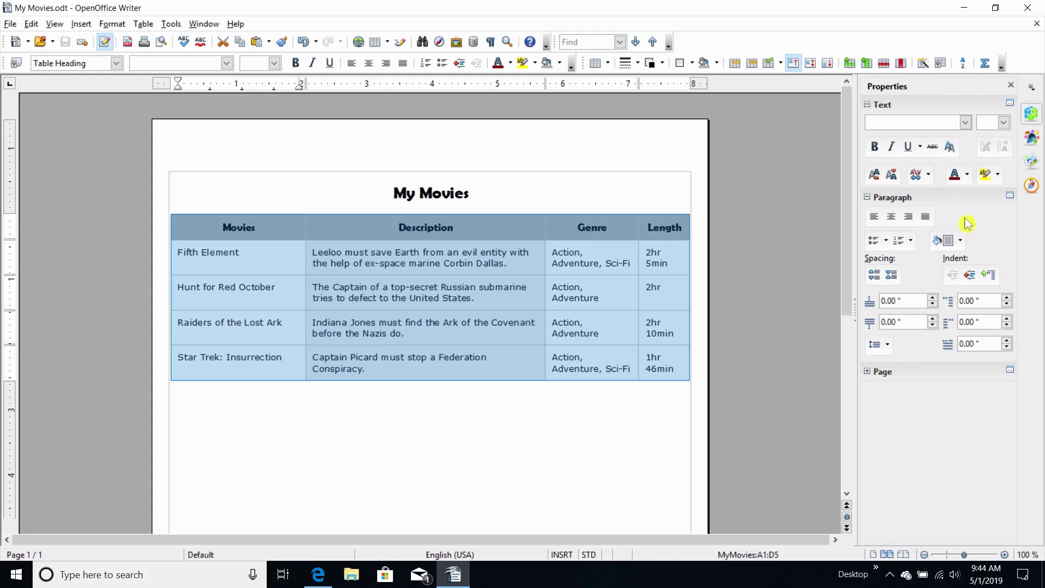
{"action": "left_click", "coordinate": [1012, 87]}
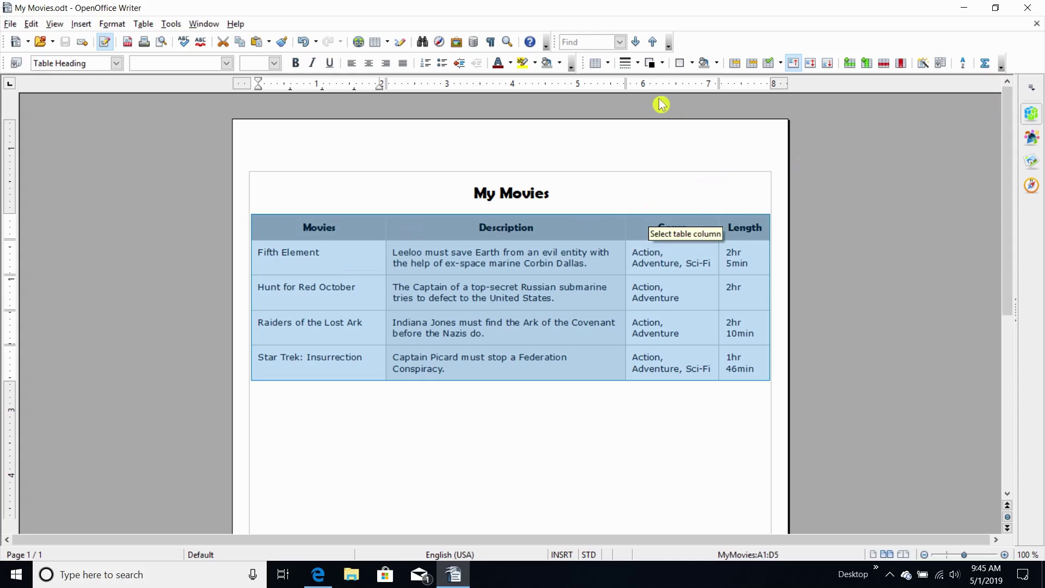
Give the whole movies table a solid line style and horizontal borders above, below and between all rows, and deselect the table.
{"action": "left_click", "coordinate": [642, 65]}
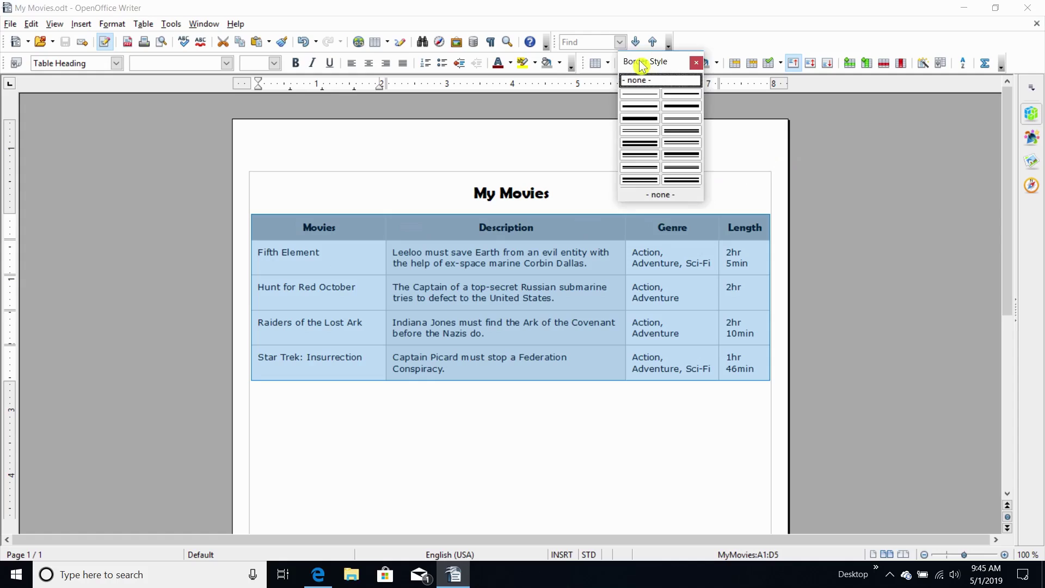
{"action": "left_click", "coordinate": [638, 100]}
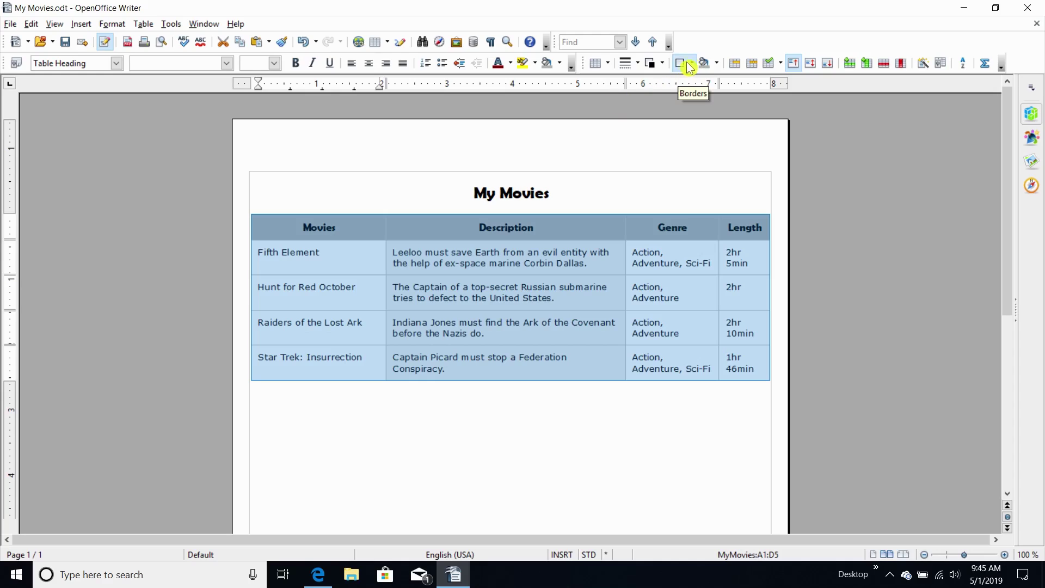
{"action": "left_click", "coordinate": [637, 64]}
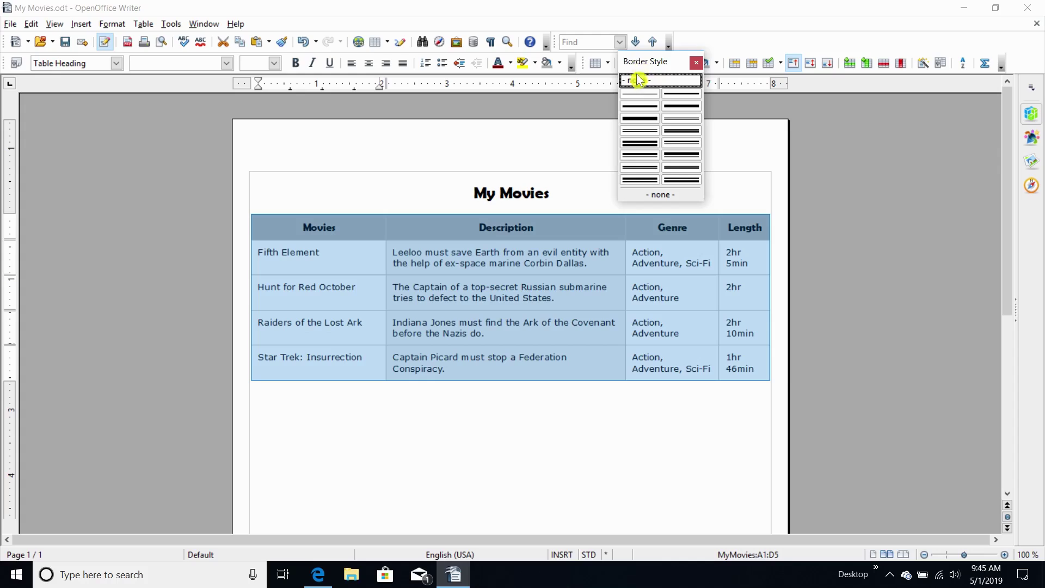
{"action": "left_click", "coordinate": [639, 105]}
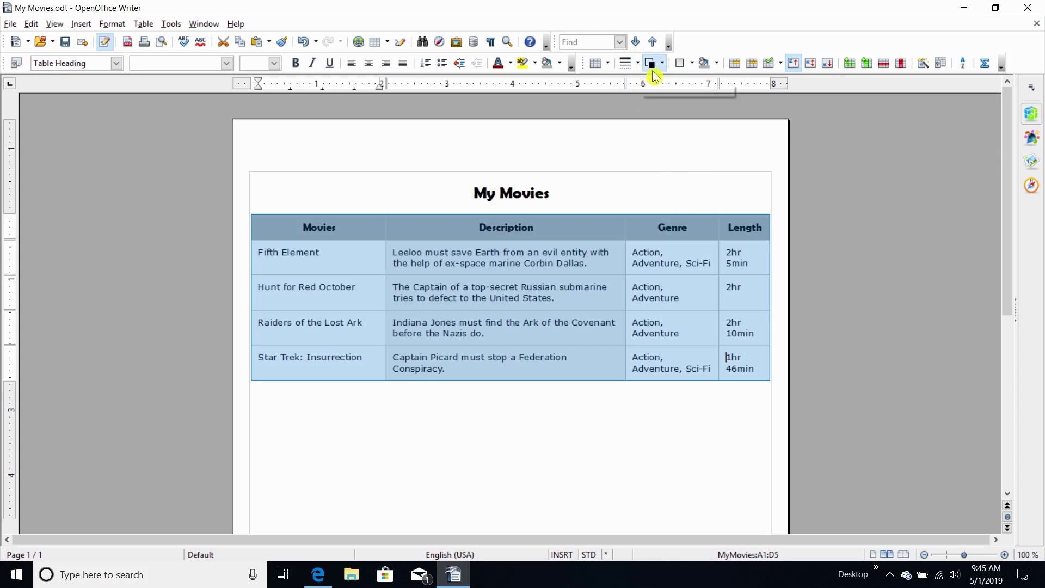
{"action": "left_click", "coordinate": [693, 63]}
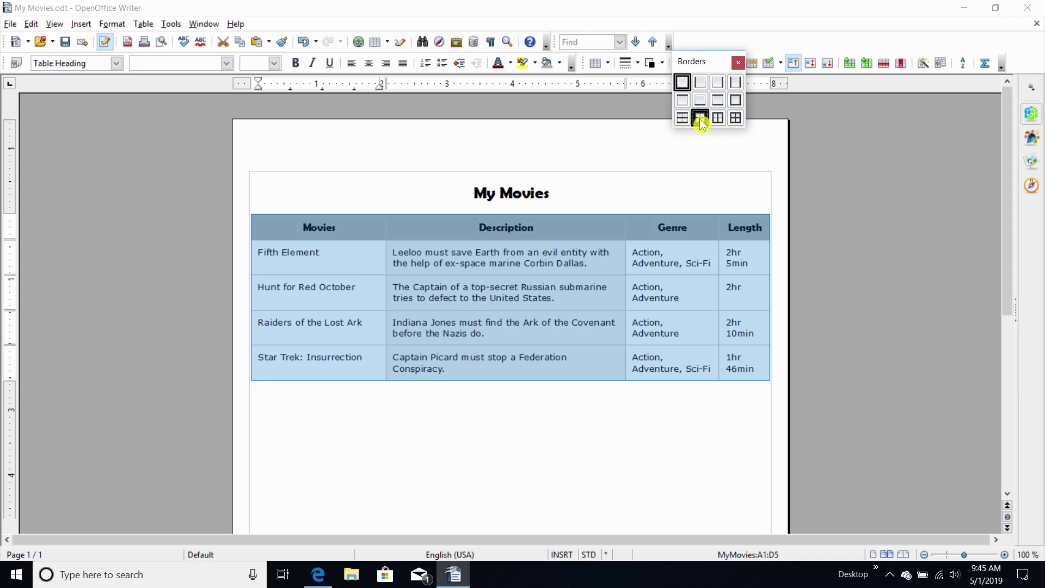
{"action": "left_click", "coordinate": [684, 118]}
{"action": "left_click", "coordinate": [682, 118]}
{"action": "left_click", "coordinate": [491, 414]}
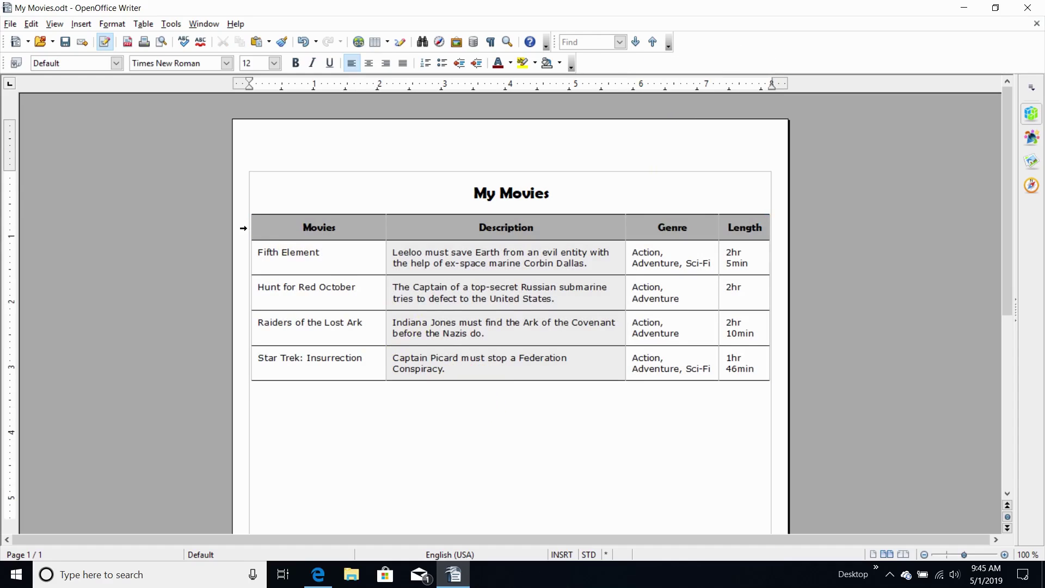
Change the border lines above and below the Movies, Description, Genre and Length header row to a thick solid line.
{"action": "left_click", "coordinate": [241, 226]}
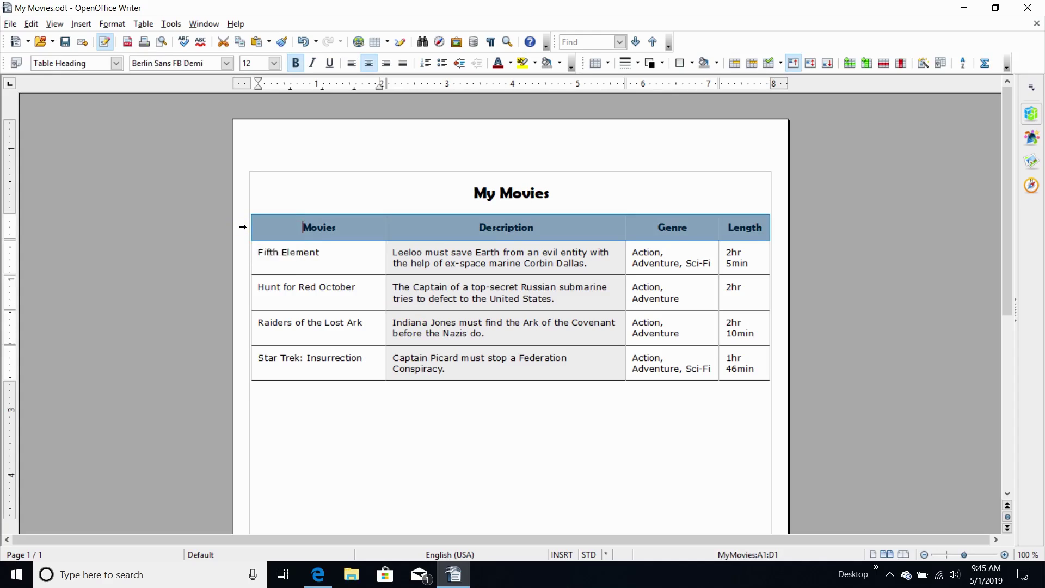
{"action": "left_click", "coordinate": [637, 69]}
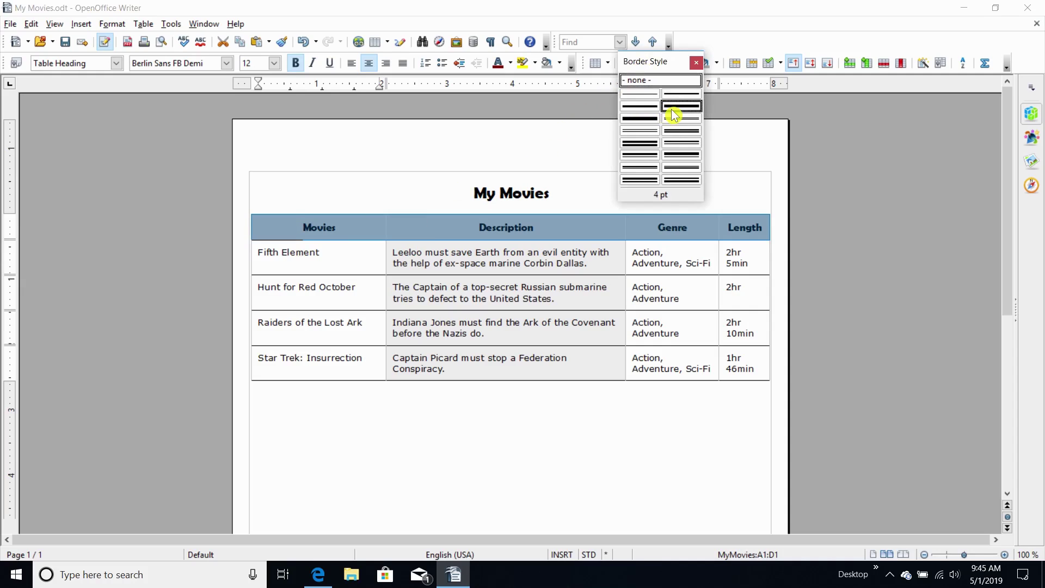
{"action": "left_click", "coordinate": [641, 115]}
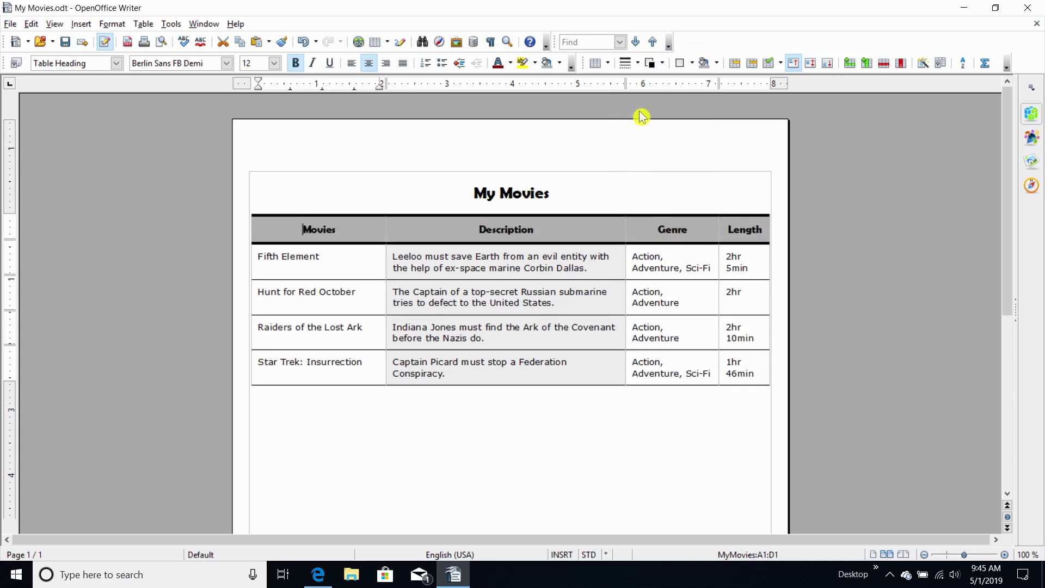
{"action": "left_click", "coordinate": [501, 261]}
{"action": "left_click", "coordinate": [443, 229]}
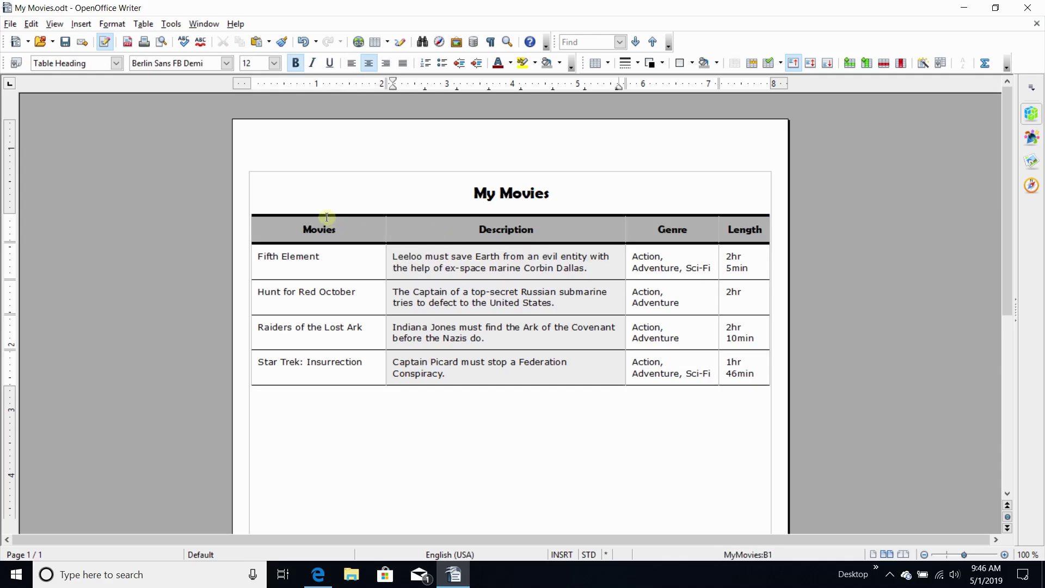
Remove only the thick top border line of the header row through the Table Format border settings and deselect the row.
{"action": "left_click", "coordinate": [245, 231]}
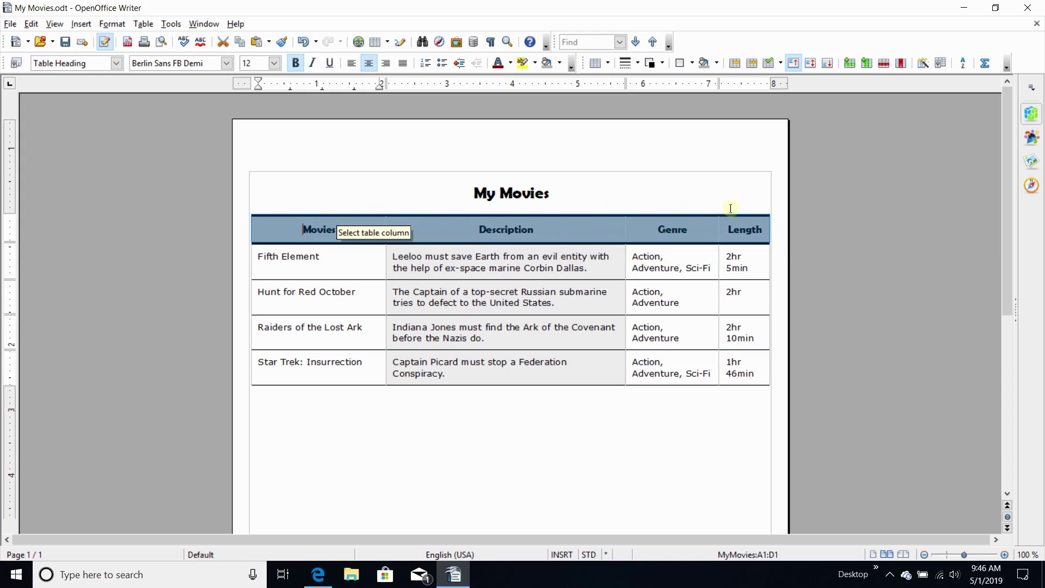
{"action": "left_click", "coordinate": [699, 64]}
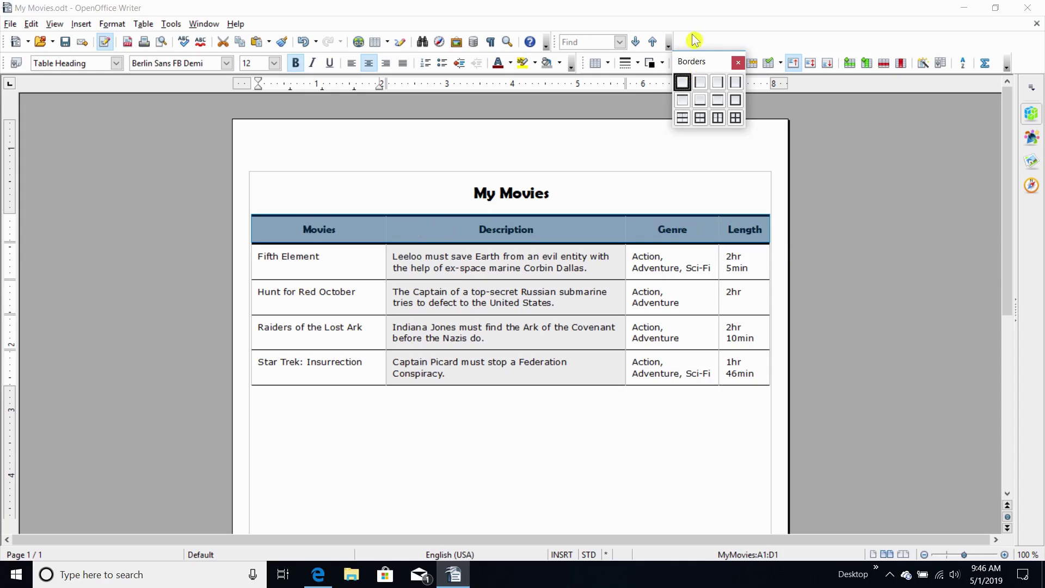
{"action": "key", "text": "Escape"}
{"action": "left_click", "coordinate": [940, 64]}
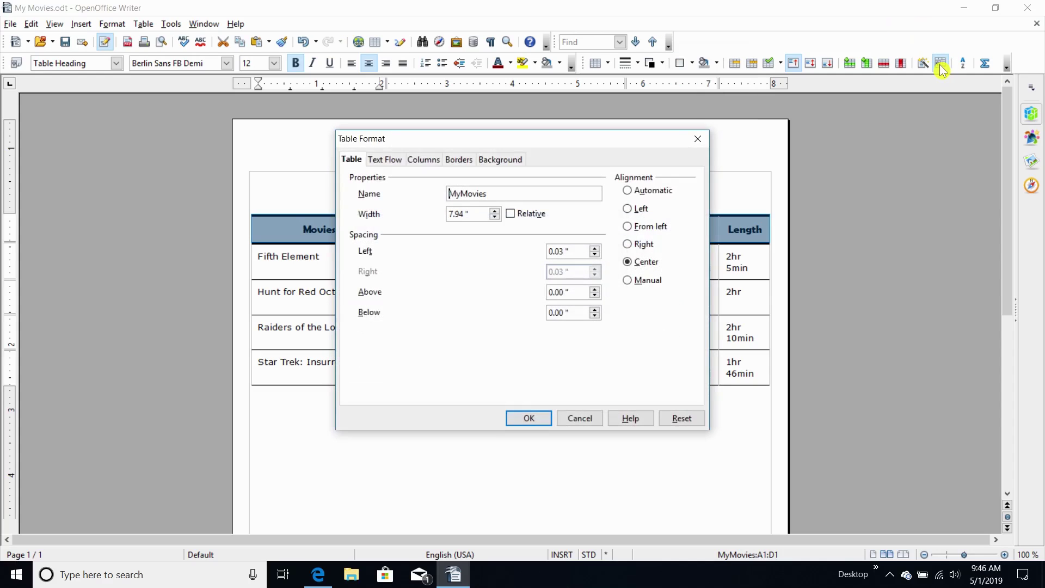
{"action": "left_click", "coordinate": [464, 164]}
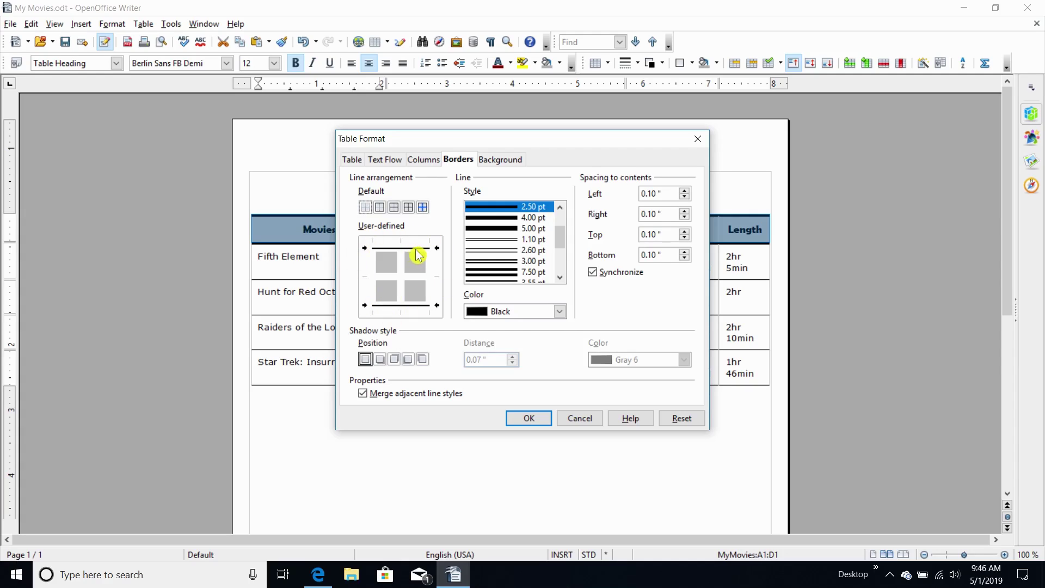
{"action": "left_click", "coordinate": [401, 253]}
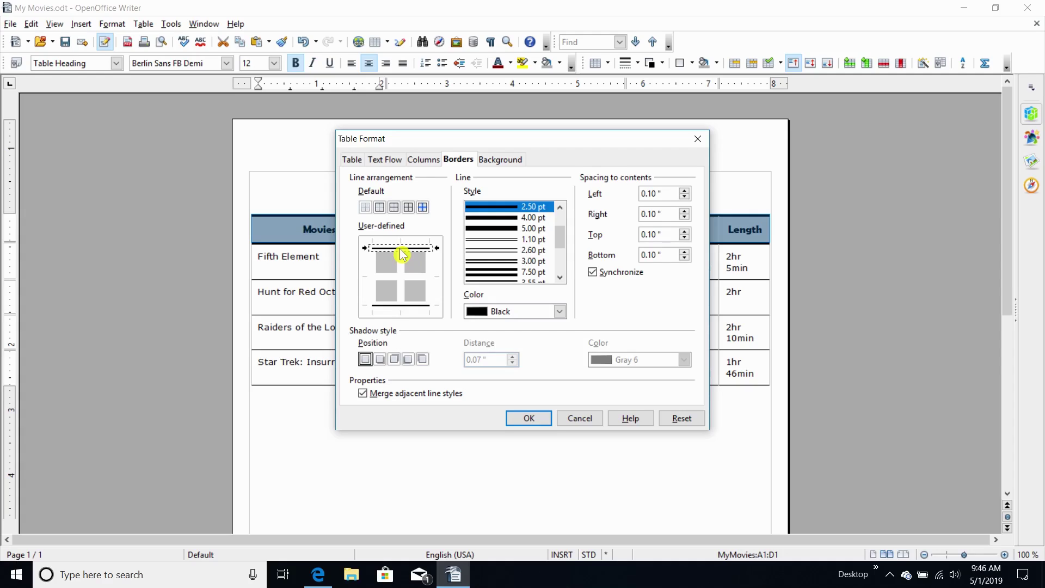
{"action": "left_click", "coordinate": [402, 255]}
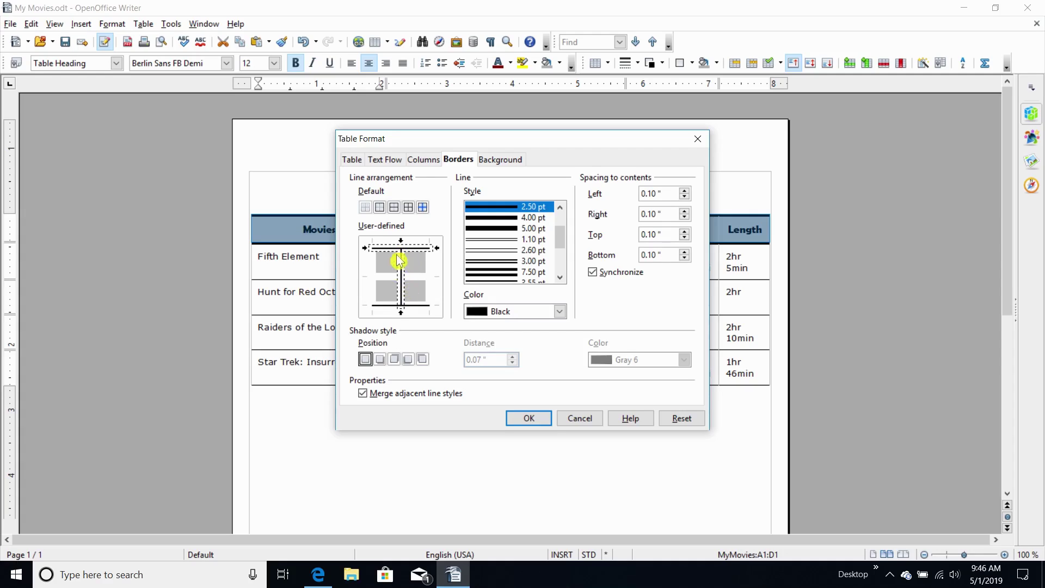
{"action": "left_click", "coordinate": [403, 253]}
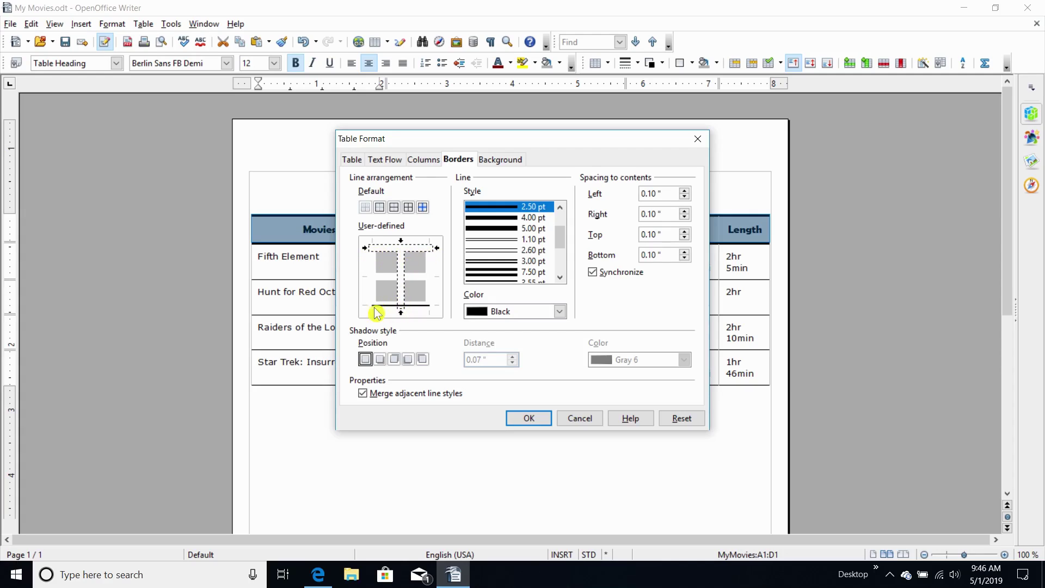
{"action": "left_click", "coordinate": [528, 418]}
{"action": "left_click", "coordinate": [496, 422]}
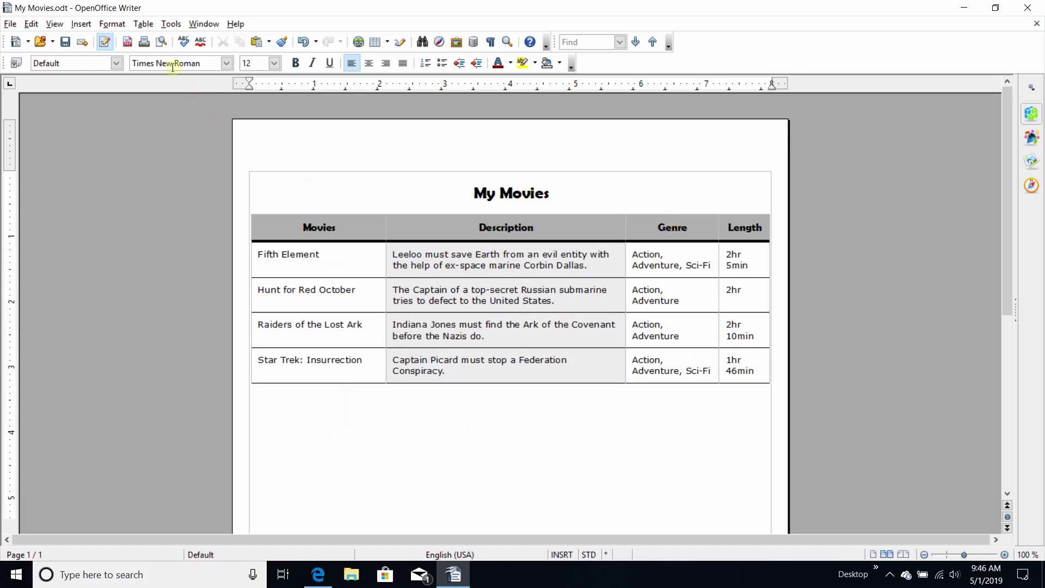
Check the finished table in the page preview, close the preview, and save the document.
{"action": "left_click", "coordinate": [163, 42]}
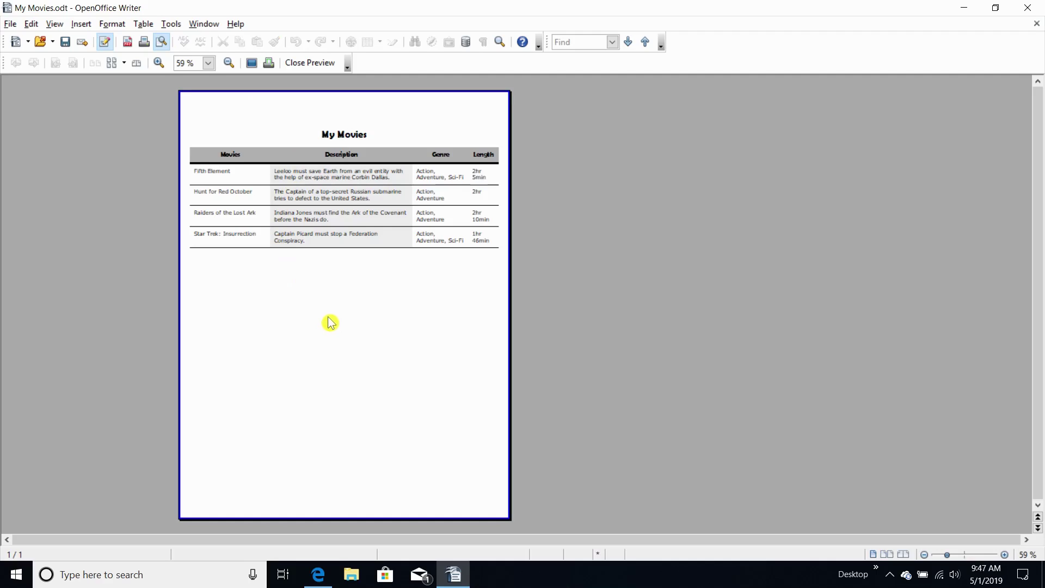
{"action": "left_click", "coordinate": [298, 63]}
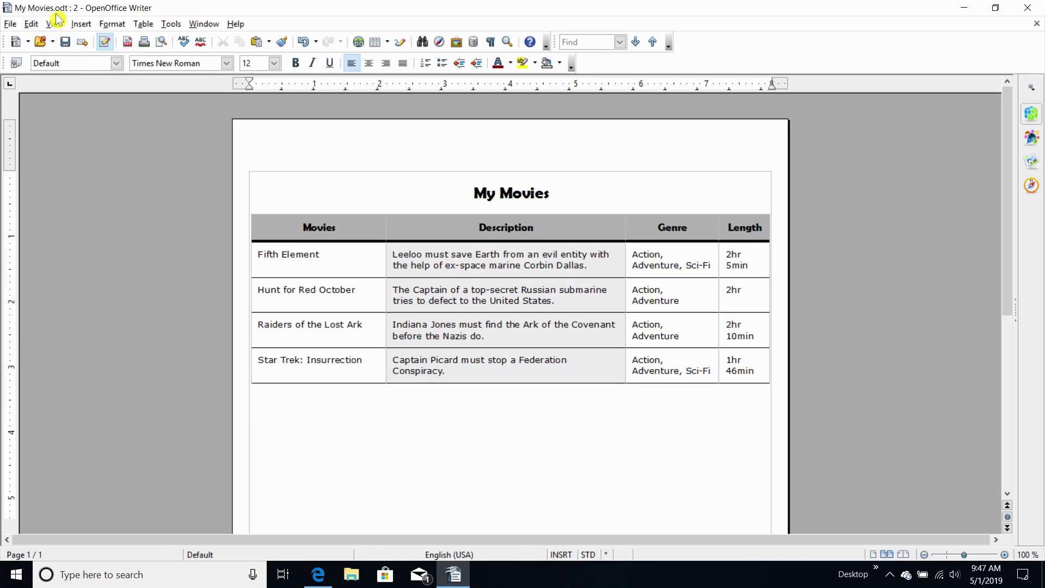
{"action": "left_click", "coordinate": [66, 44]}
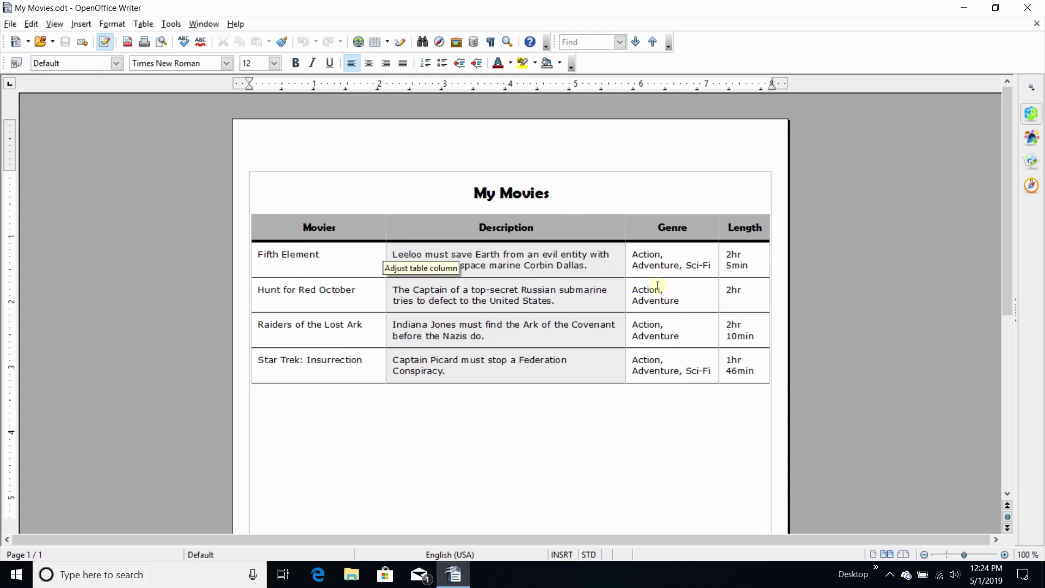
{"action": "scroll", "coordinate": [657, 286], "scroll_direction": "down", "scroll_amount": 5}
{"action": "scroll", "coordinate": [658, 286], "scroll_direction": "up", "scroll_amount": 3}
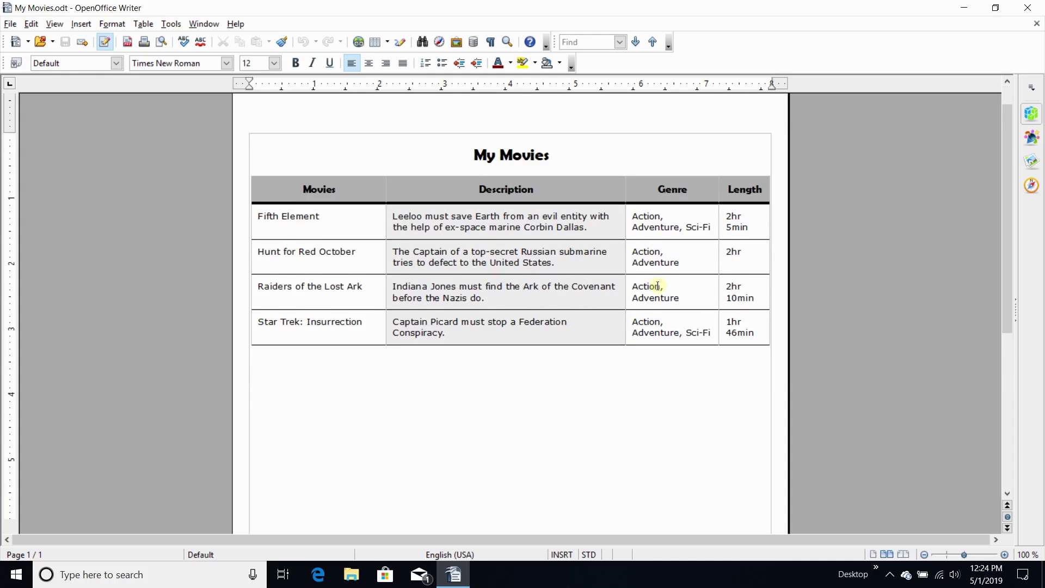
{"action": "scroll", "coordinate": [657, 285], "scroll_direction": "up", "scroll_amount": 1}
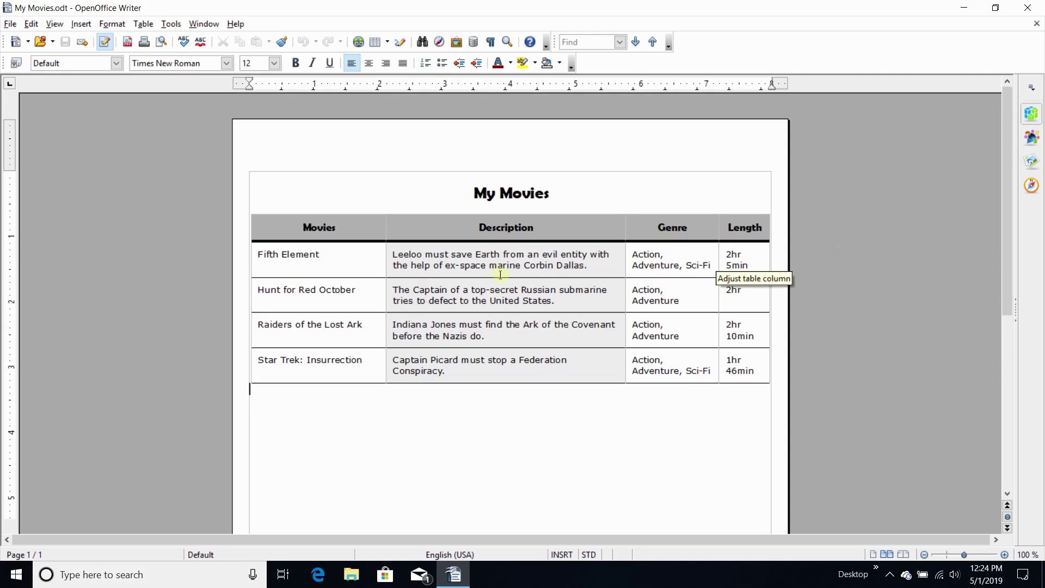
{"action": "scroll", "coordinate": [497, 276], "scroll_direction": "down", "scroll_amount": 8}
{"action": "scroll", "coordinate": [500, 275], "scroll_direction": "up", "scroll_amount": 6}
{"action": "scroll", "coordinate": [500, 276], "scroll_direction": "down", "scroll_amount": 7}
{"action": "scroll", "coordinate": [500, 275], "scroll_direction": "up", "scroll_amount": 8}
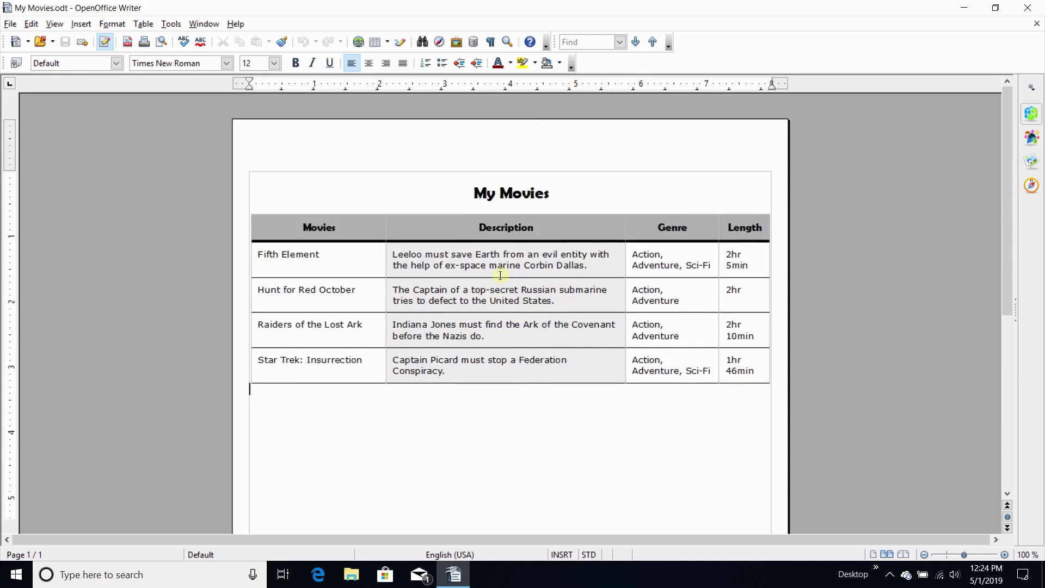
{"action": "scroll", "coordinate": [500, 275], "scroll_direction": "down", "scroll_amount": 3}
{"action": "scroll", "coordinate": [500, 275], "scroll_direction": "up", "scroll_amount": 3}
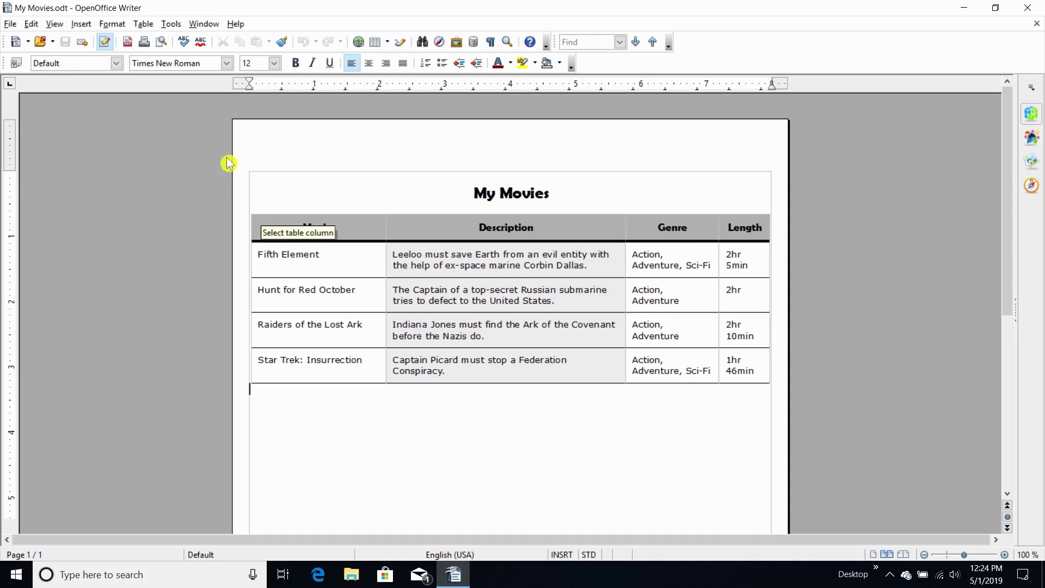
Open the Insert Table settings, enable the Heading option, and cancel without inserting a table.
{"action": "left_click", "coordinate": [145, 24]}
{"action": "mouse_move", "coordinate": [161, 39]}
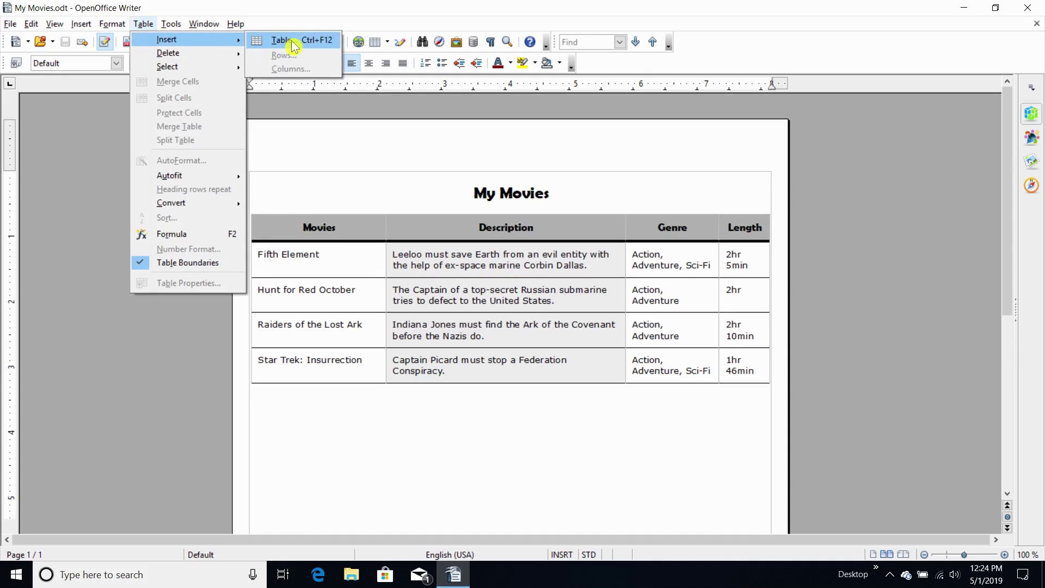
{"action": "left_click", "coordinate": [294, 46]}
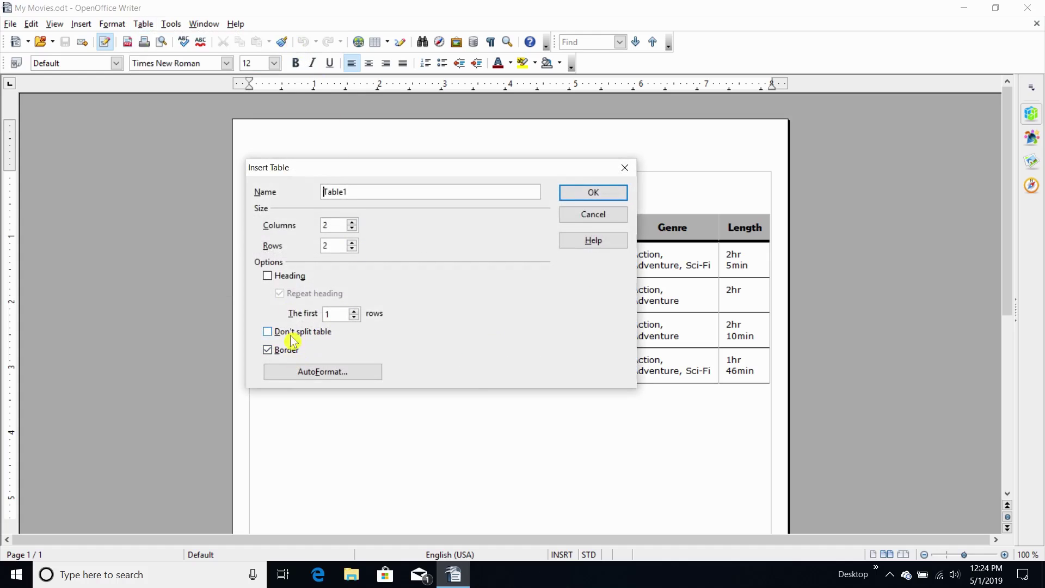
{"action": "left_click", "coordinate": [290, 276]}
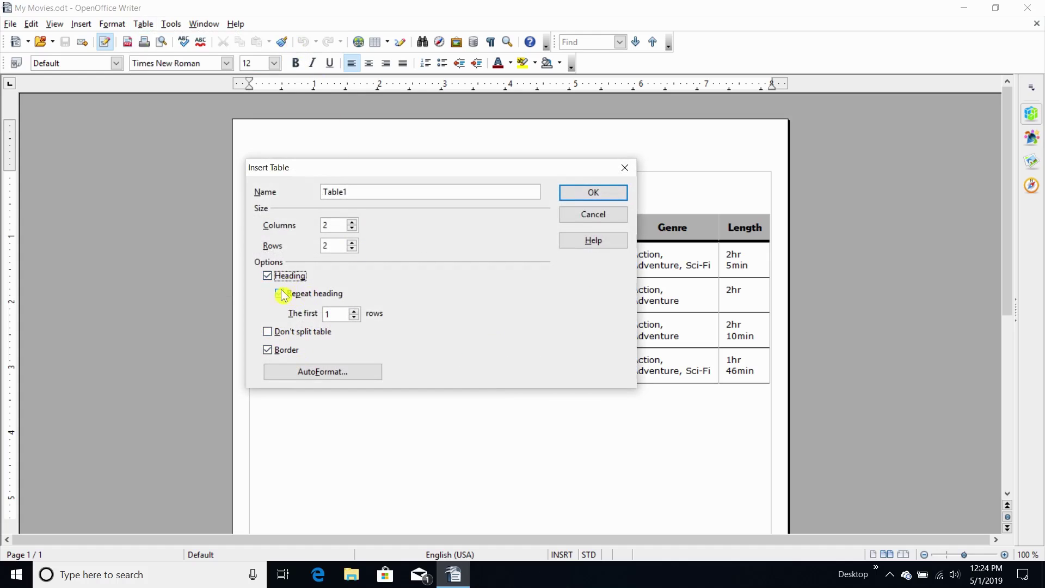
{"action": "left_click", "coordinate": [613, 217]}
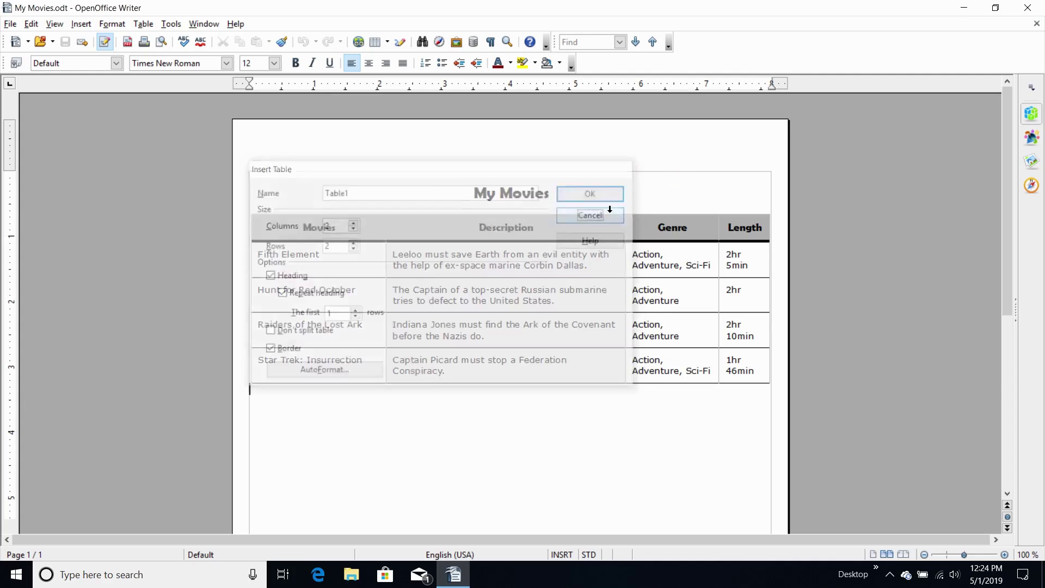
{"action": "scroll", "coordinate": [563, 262], "scroll_direction": "down", "scroll_amount": 10}
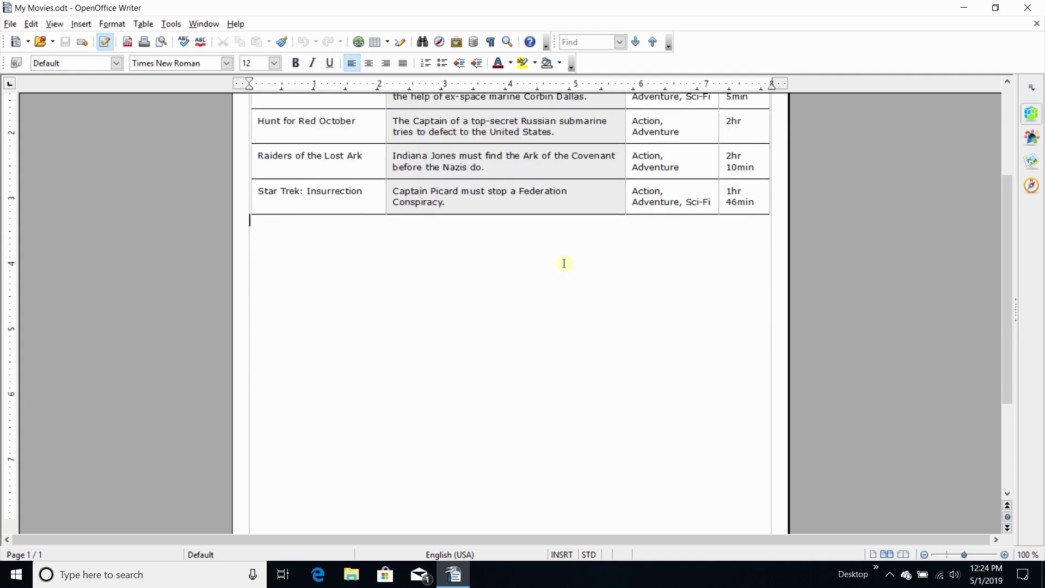
{"action": "scroll", "coordinate": [563, 264], "scroll_direction": "up", "scroll_amount": 5}
{"action": "scroll", "coordinate": [530, 310], "scroll_direction": "down", "scroll_amount": 5}
{"action": "scroll", "coordinate": [467, 331], "scroll_direction": "up", "scroll_amount": 9}
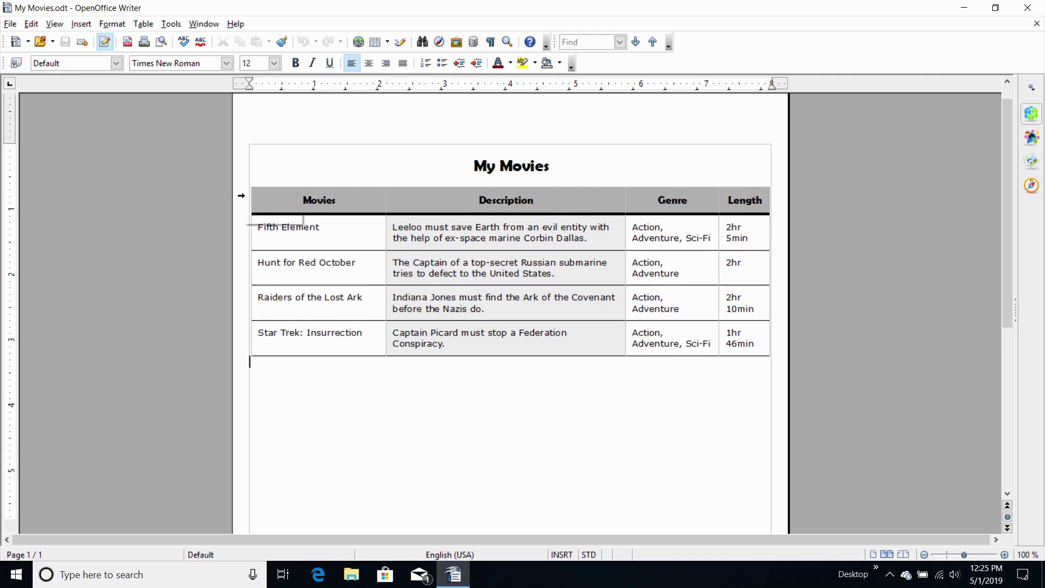
Change the Default page style's orientation to Landscape.
{"action": "left_click", "coordinate": [299, 385]}
{"action": "left_click", "coordinate": [107, 25]}
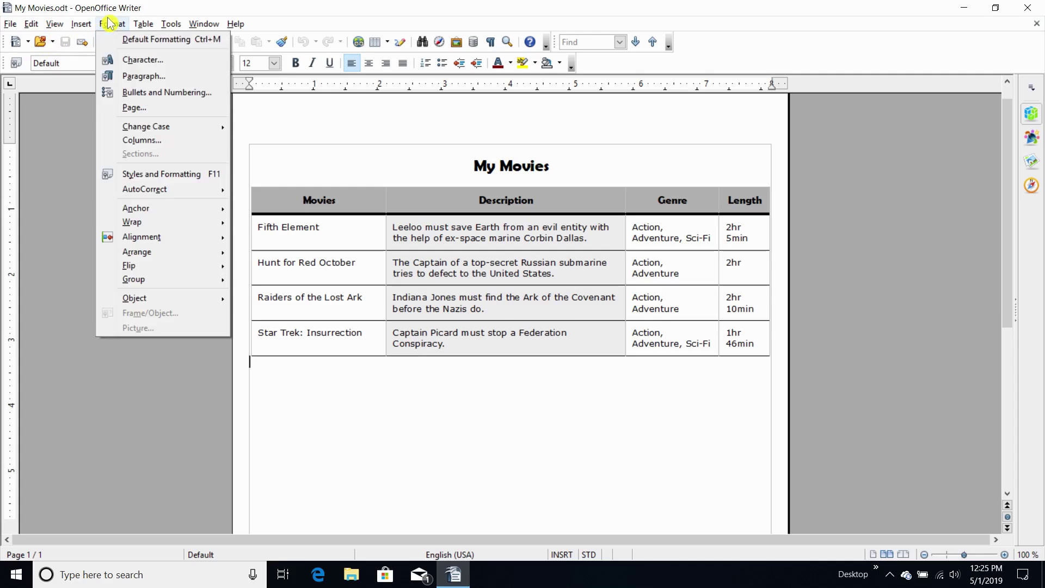
{"action": "left_click", "coordinate": [137, 114]}
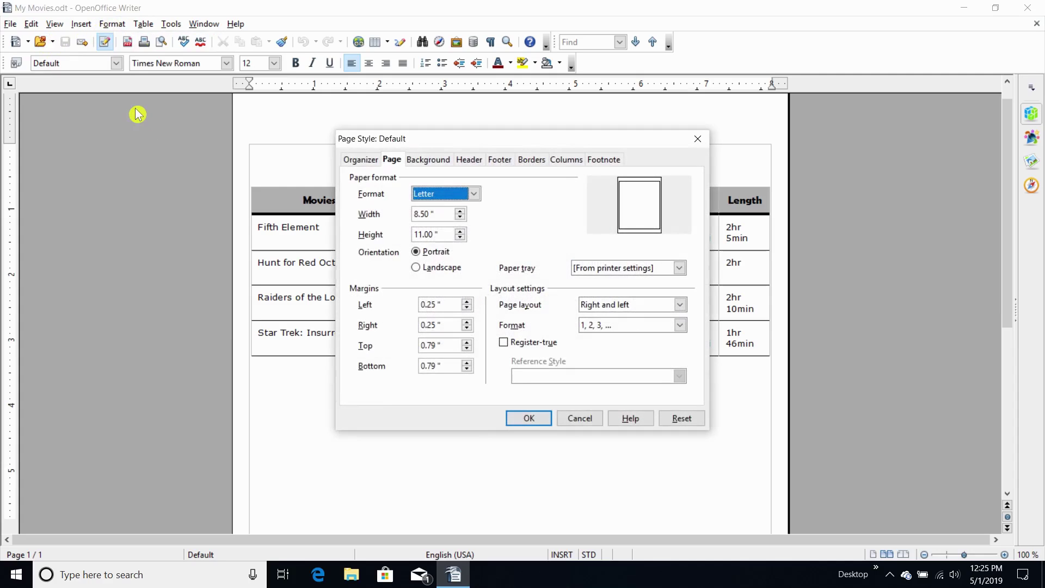
{"action": "left_click", "coordinate": [429, 269]}
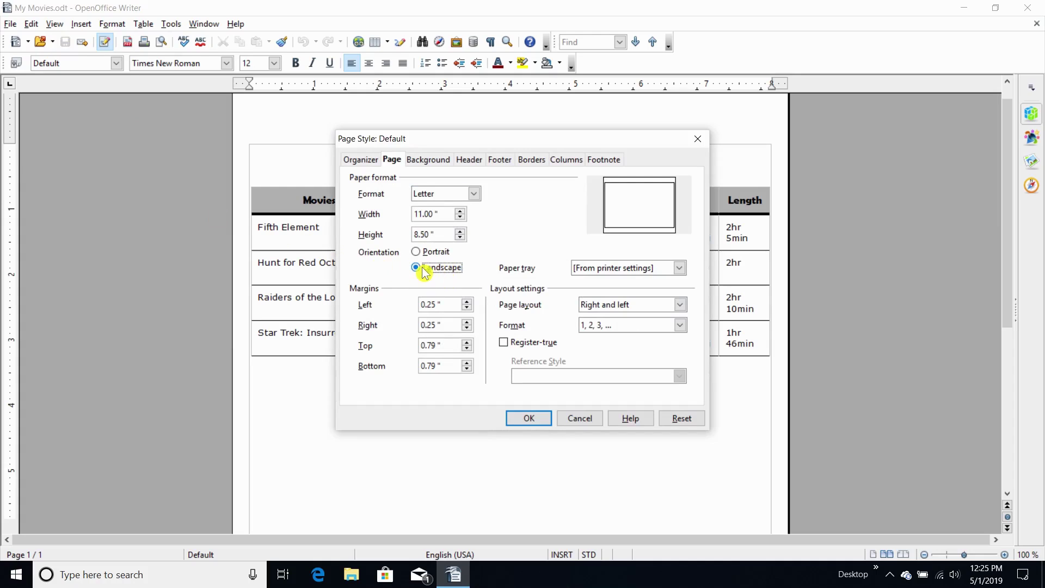
{"action": "left_click", "coordinate": [529, 419]}
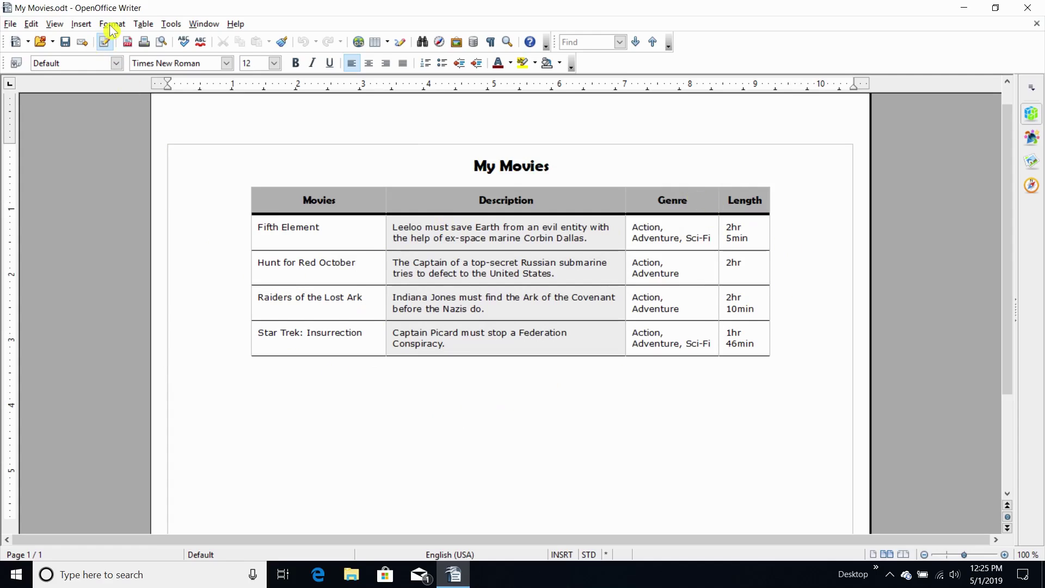
Set the My Movies table to a relative width of 100% in the Table Format settings.
{"action": "left_click", "coordinate": [313, 249]}
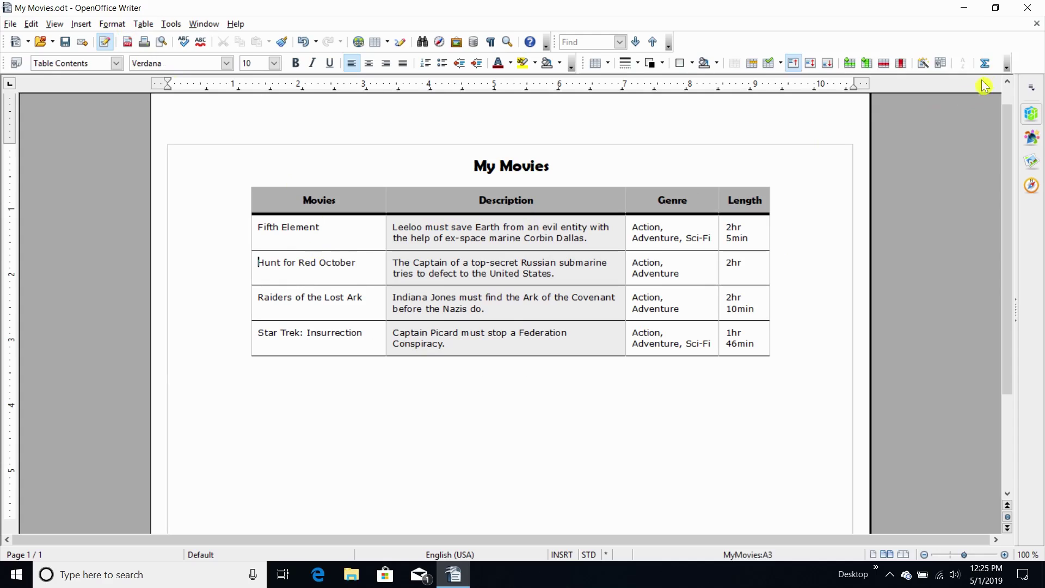
{"action": "left_click", "coordinate": [939, 63]}
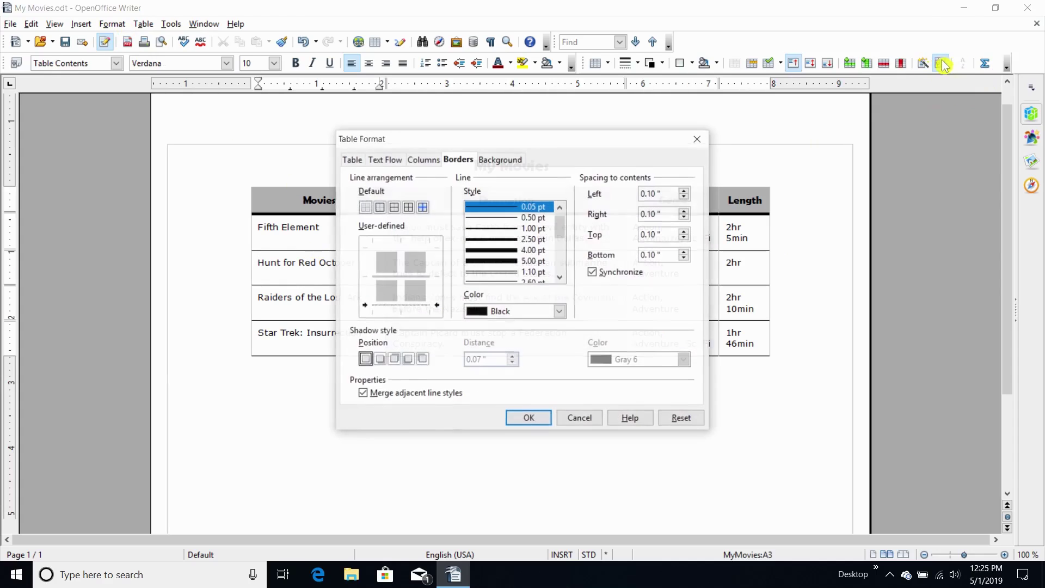
{"action": "left_click", "coordinate": [351, 159]}
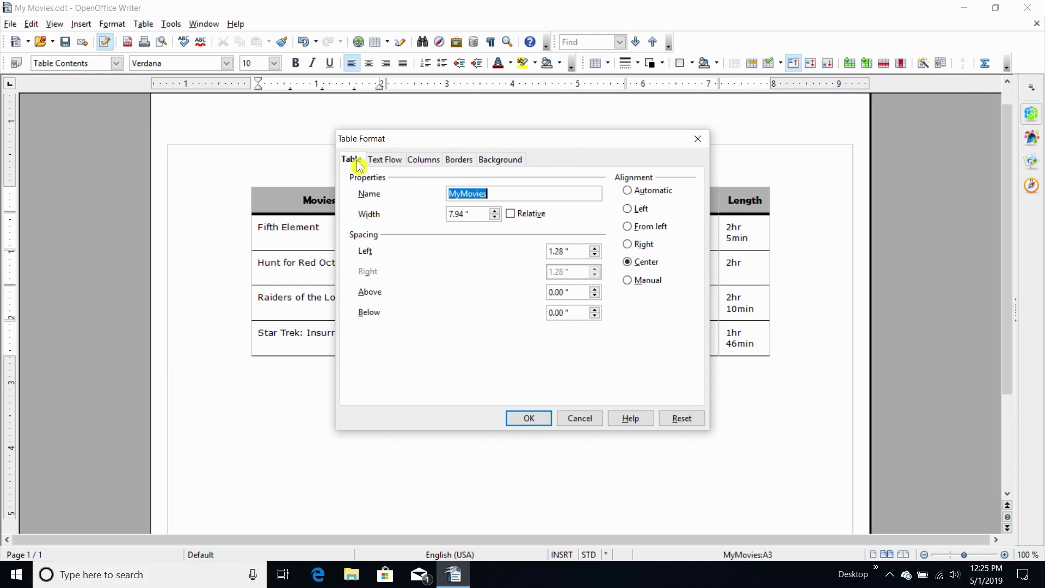
{"action": "left_click", "coordinate": [511, 213]}
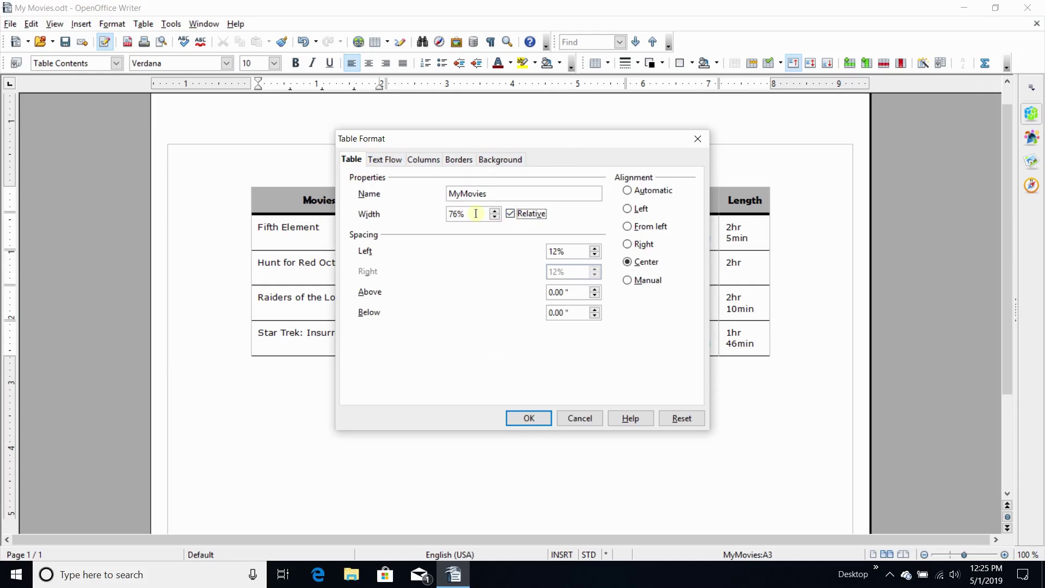
{"action": "left_click", "coordinate": [476, 213]}
{"action": "type", "text": "100"}
{"action": "key", "text": "Tab"}
{"action": "left_click", "coordinate": [526, 418]}
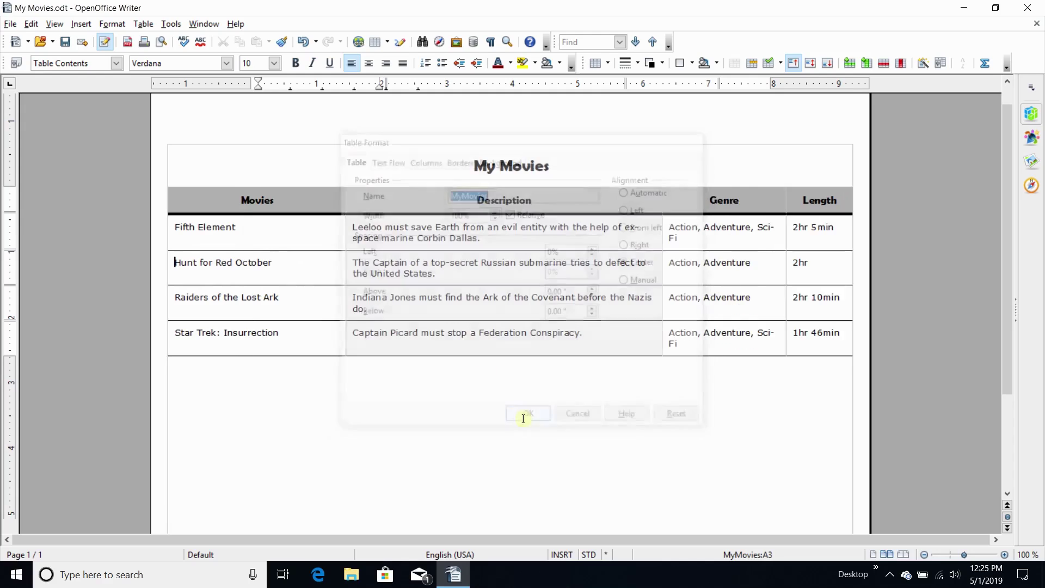
Insert one new column before the Genre column of the table.
{"action": "left_click", "coordinate": [377, 228]}
{"action": "left_click", "coordinate": [583, 207]}
{"action": "left_click", "coordinate": [717, 200]}
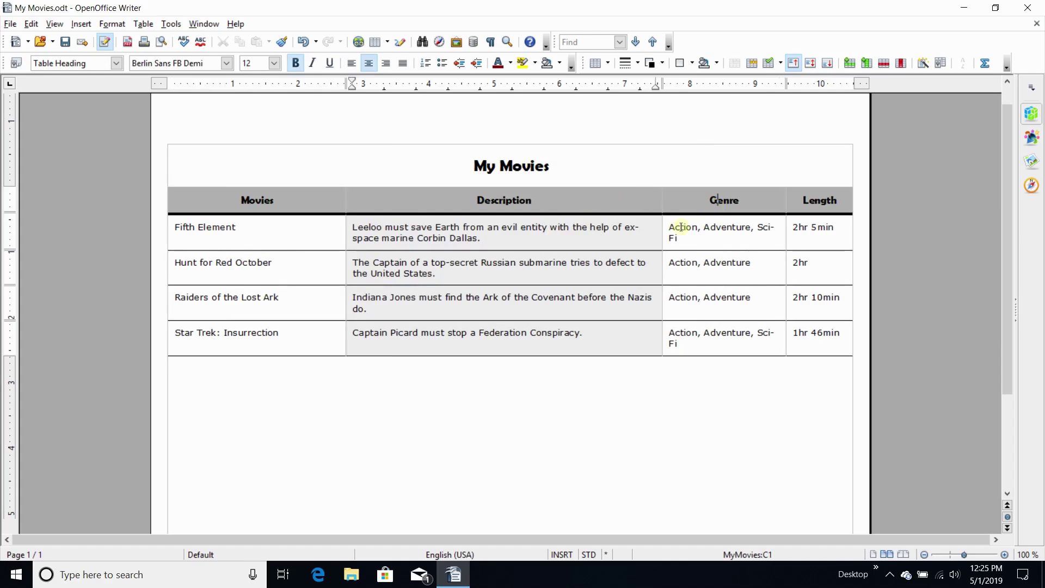
{"action": "right_click", "coordinate": [691, 201]}
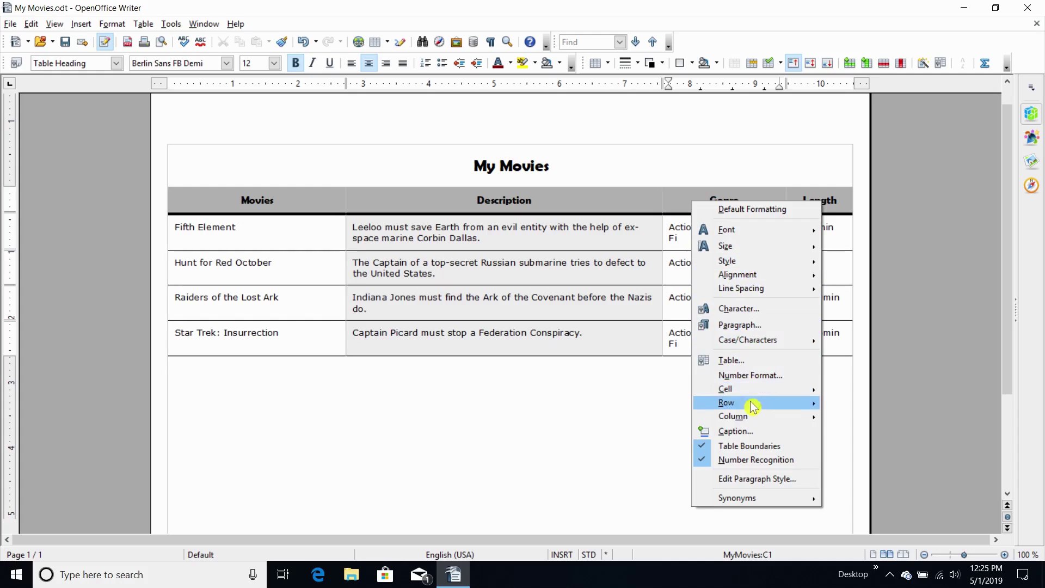
{"action": "mouse_move", "coordinate": [753, 415]}
{"action": "left_click", "coordinate": [865, 467]}
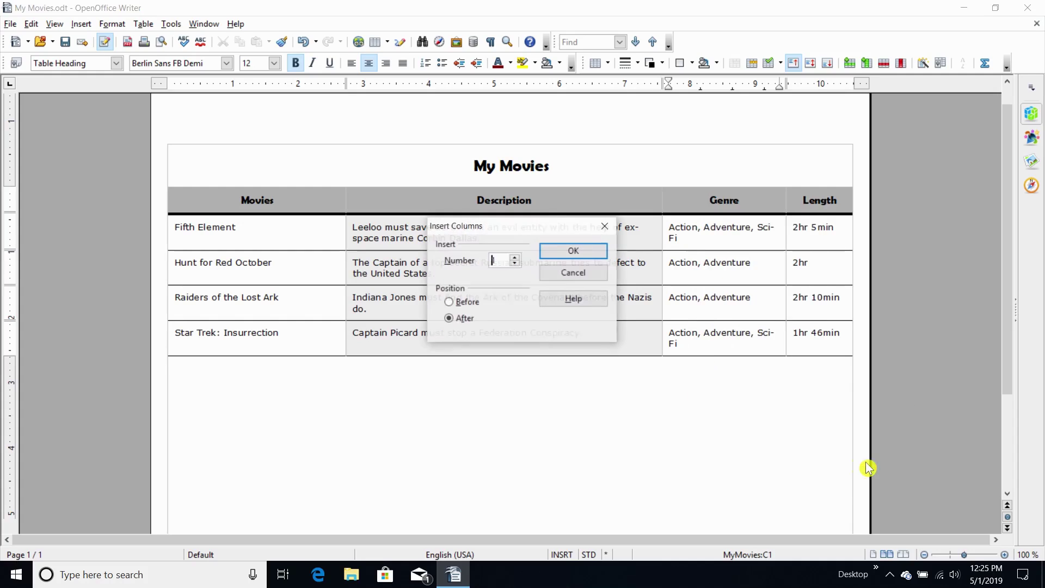
{"action": "left_click", "coordinate": [462, 301]}
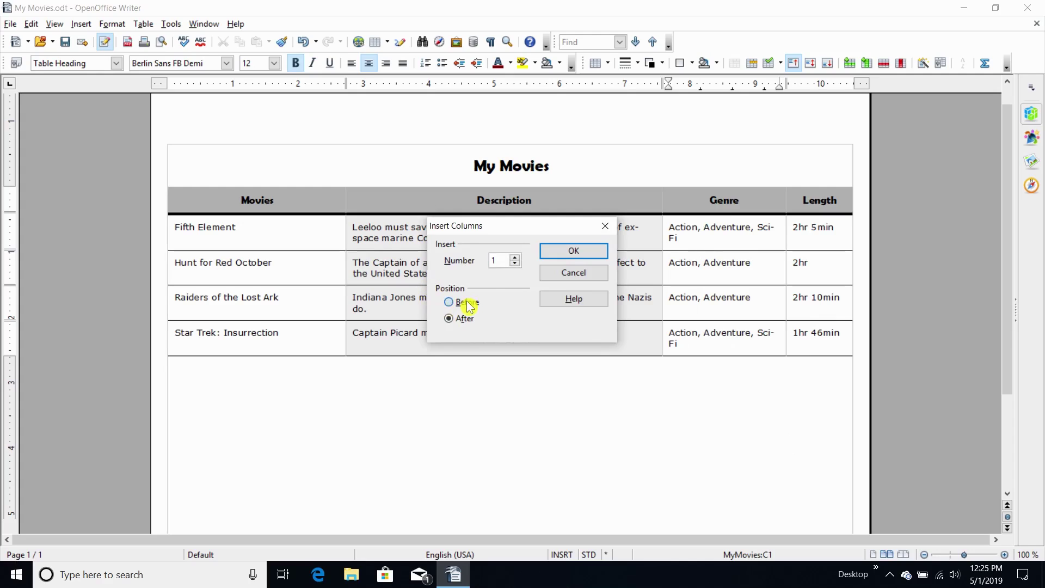
{"action": "left_click", "coordinate": [556, 256]}
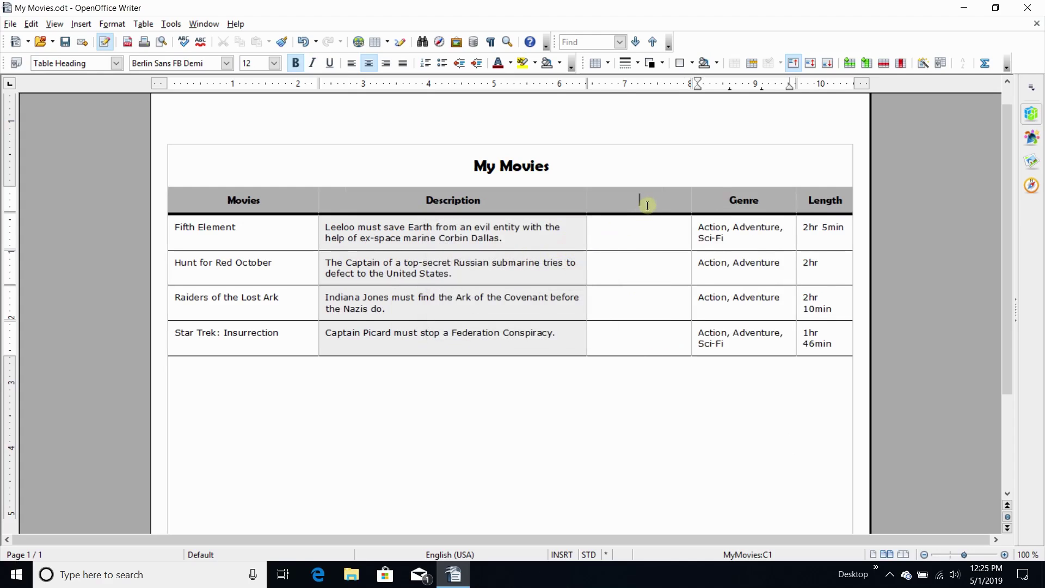
Head the new column "Actors" and enter Bruce Willis for Fifth Element and Sean Connery, Alec Baldwin for Hunt for Red October.
{"action": "type", "text": "Actors"}
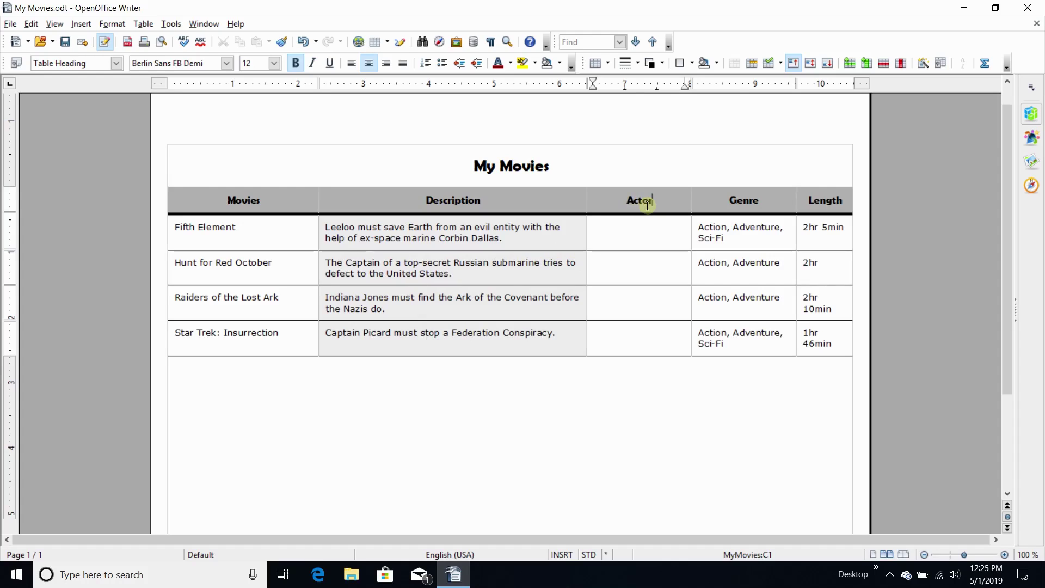
{"action": "left_click", "coordinate": [630, 230]}
{"action": "type", "text": "Bruce Will"}
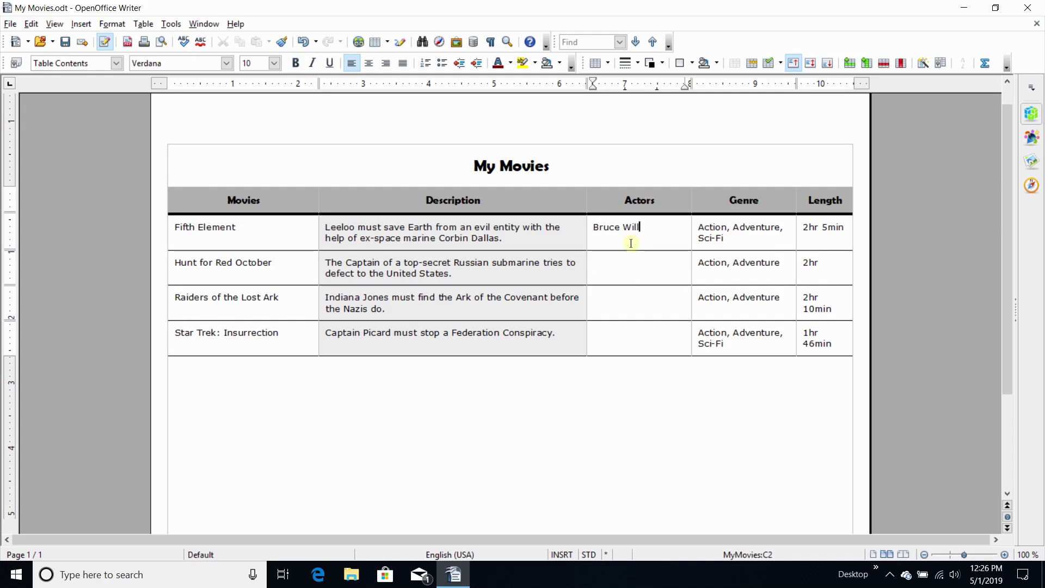
{"action": "type", "text": "Sean Connery, Alec Baldwin"}
Enter Harrison Ford for Raiders of the Lost Ark and Patrick Stewart, Jonathan Frakes, Brent Spiner, Marina Sertis, Gates McFadden, LeVar Burton for Star Trek: Insurrection.
{"action": "left_click", "coordinate": [612, 298]}
{"action": "type", "text": "Harrison Ford"}
{"action": "left_click", "coordinate": [622, 336]}
{"action": "type", "text": "Patrick Stewart, Johnathan Frakes, Brent Spiner, Marina Sertis, Gates McFadden, LeVar Burton"}
{"action": "key", "text": "Tab"}
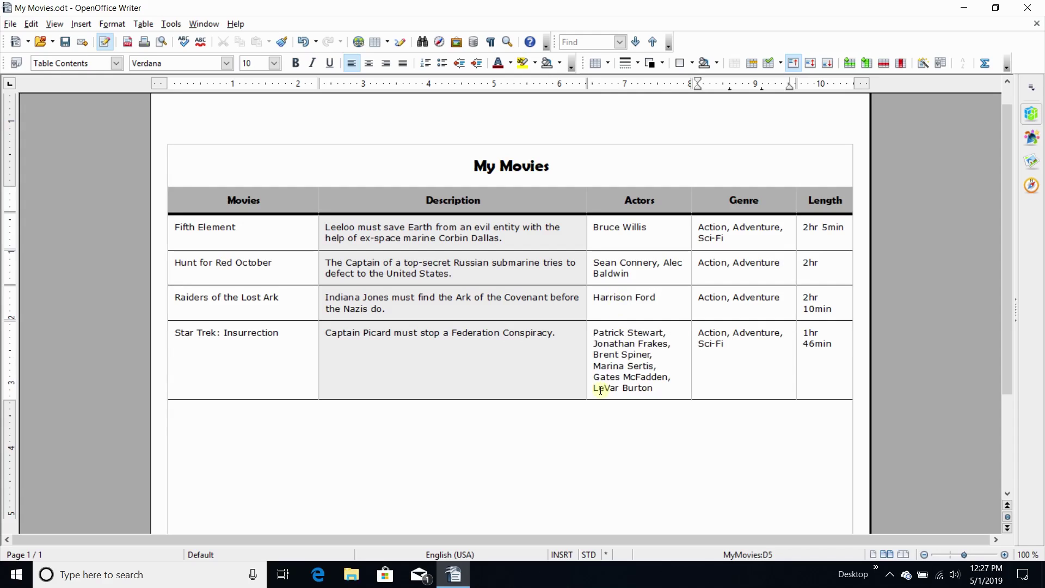
{"action": "left_click", "coordinate": [466, 495]}
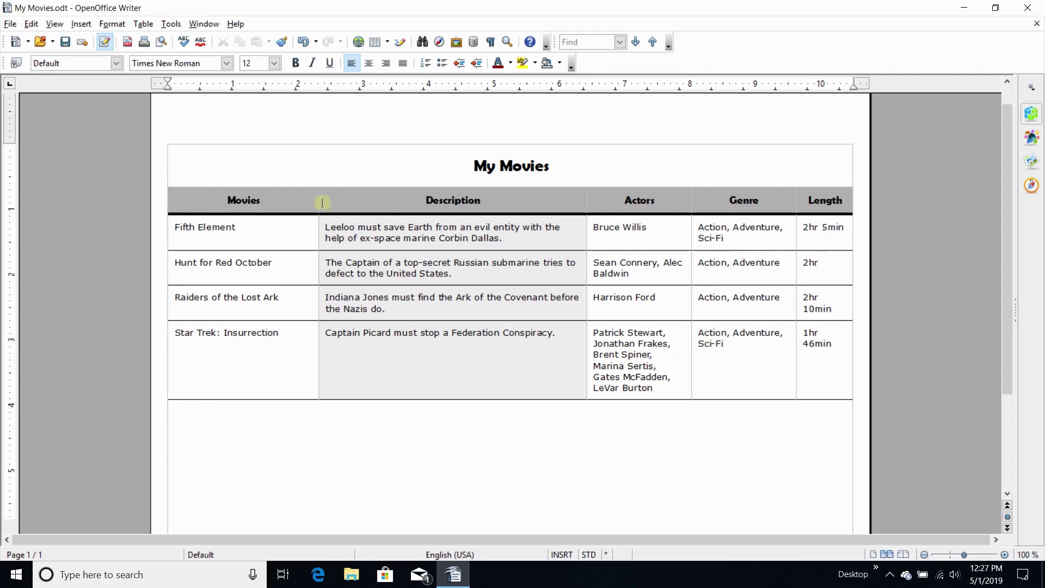
{"action": "scroll", "coordinate": [653, 237], "scroll_direction": "down", "scroll_amount": 3}
{"action": "scroll", "coordinate": [641, 264], "scroll_direction": "up", "scroll_amount": 3}
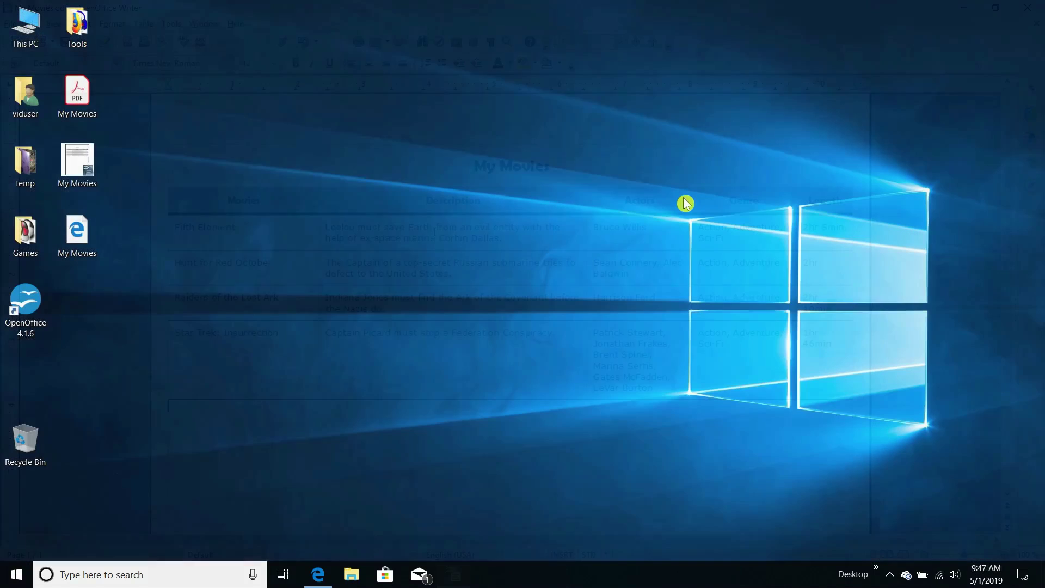